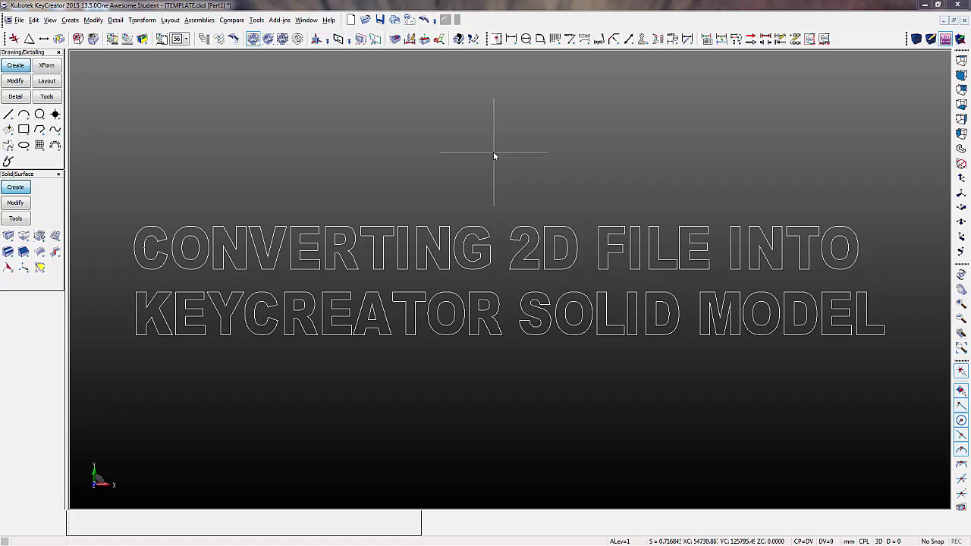
# - Undo the title text and import the AutoCAD drawing PART DWG 2D.dwg, accepting the existing import options
pyautogui.hotkey('ctrl', 'z')
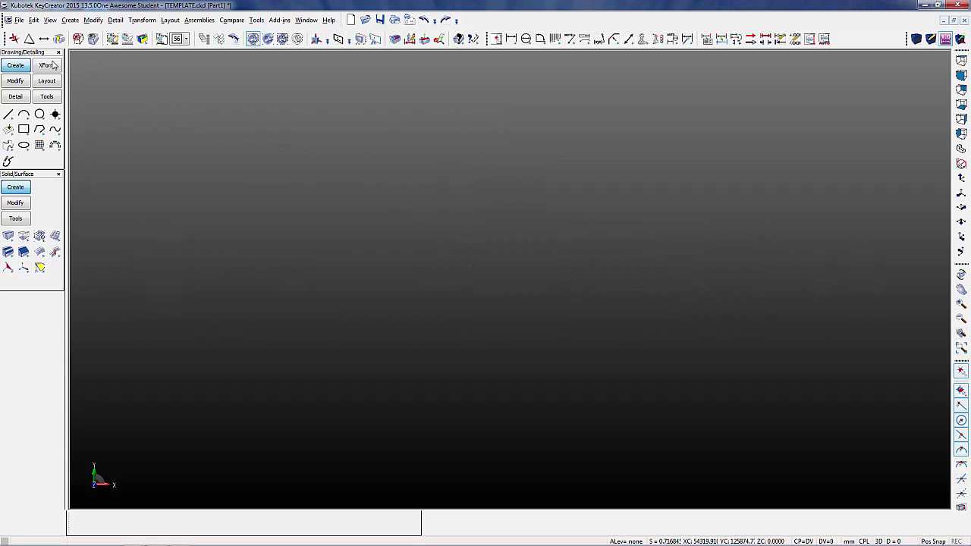
pyautogui.click(19, 20)
pyautogui.moveTo(111, 205)
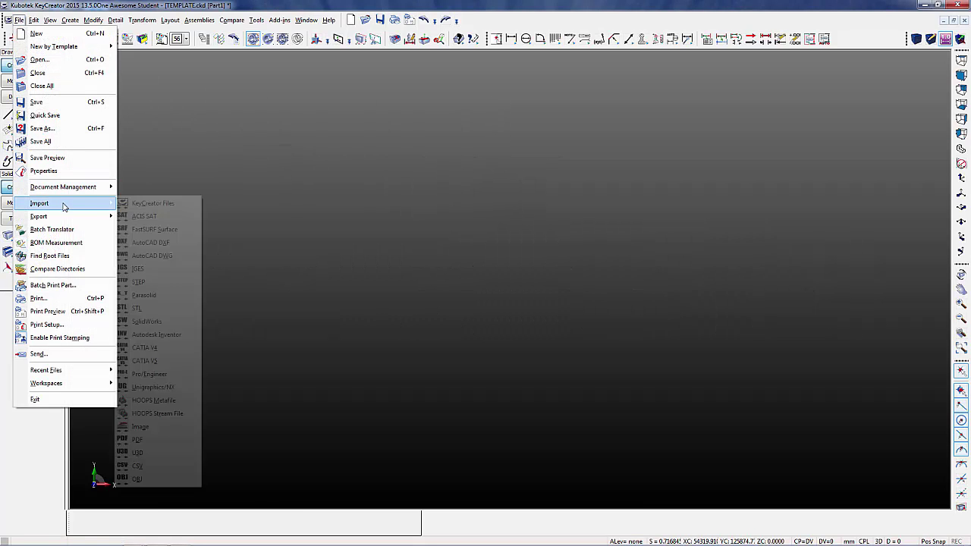
pyautogui.click(182, 260)
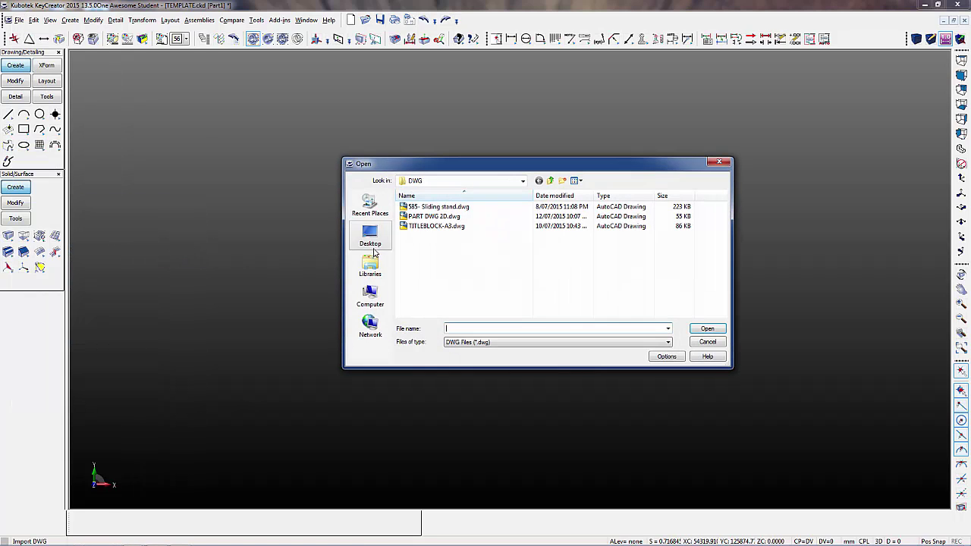
pyautogui.click(444, 218)
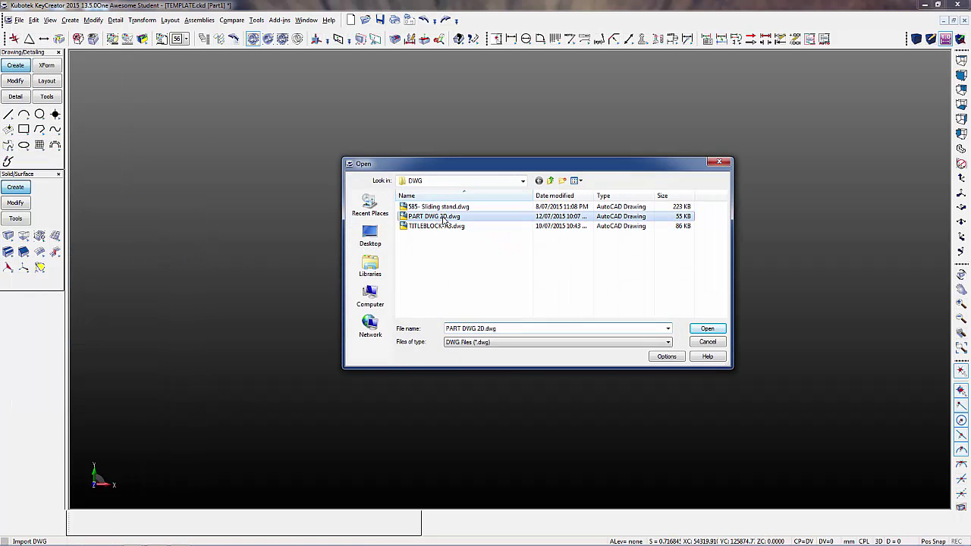
pyautogui.click(674, 359)
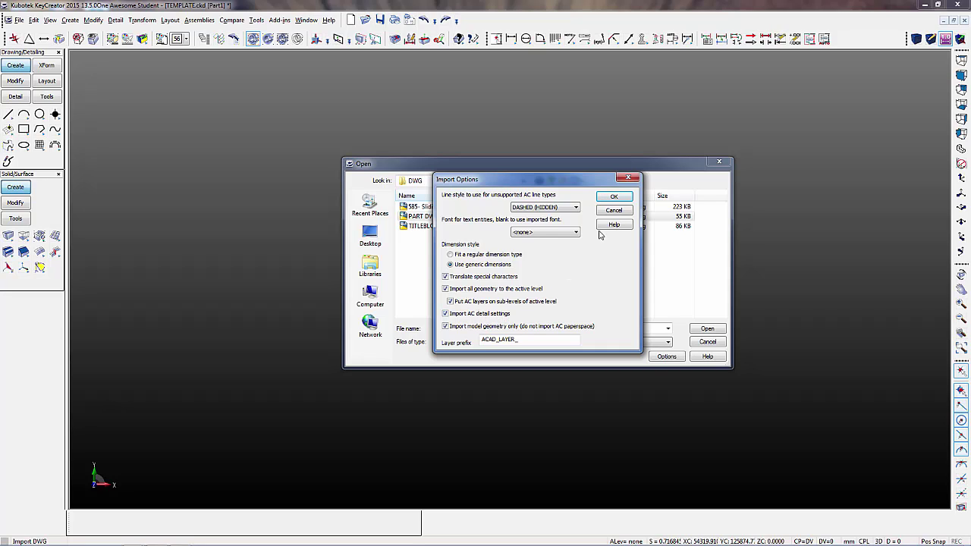
pyautogui.click(616, 199)
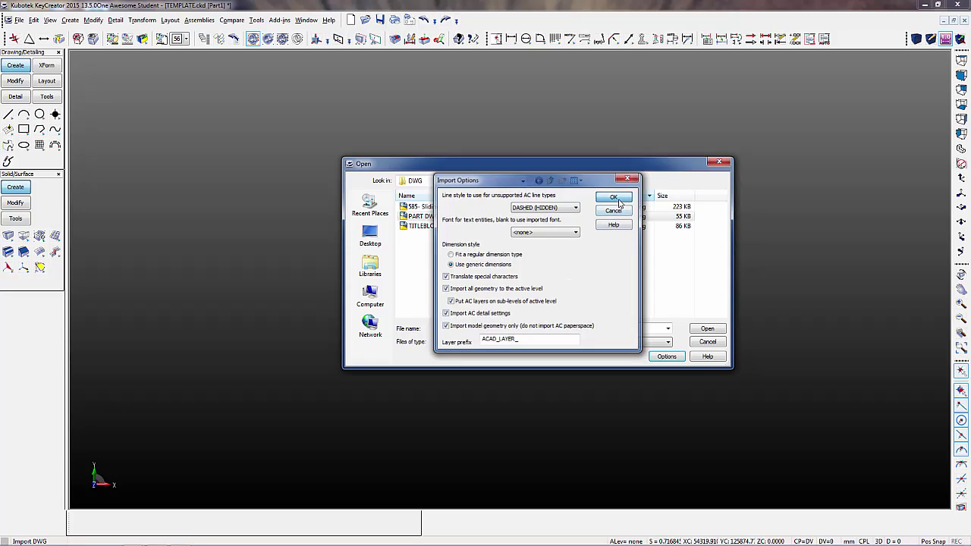
pyautogui.click(705, 330)
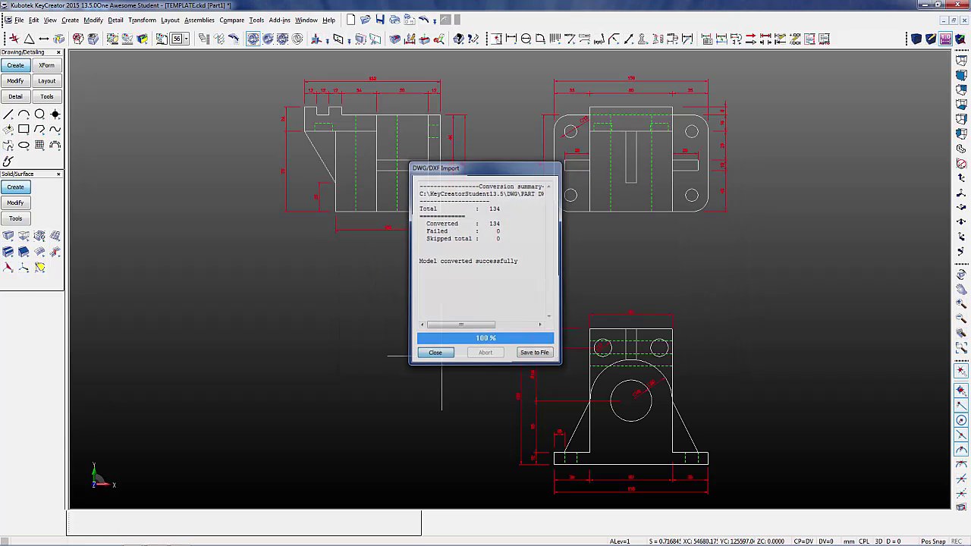
pyautogui.click(438, 354)
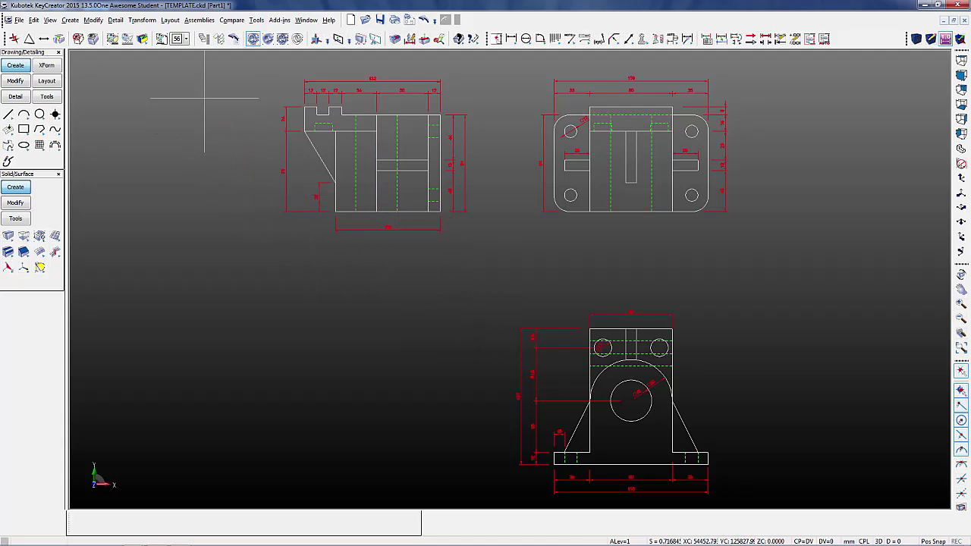
# - Hide the imported dimensions by turning off the display of their AutoCAD layer, level 1.4
pyautogui.click(204, 39)
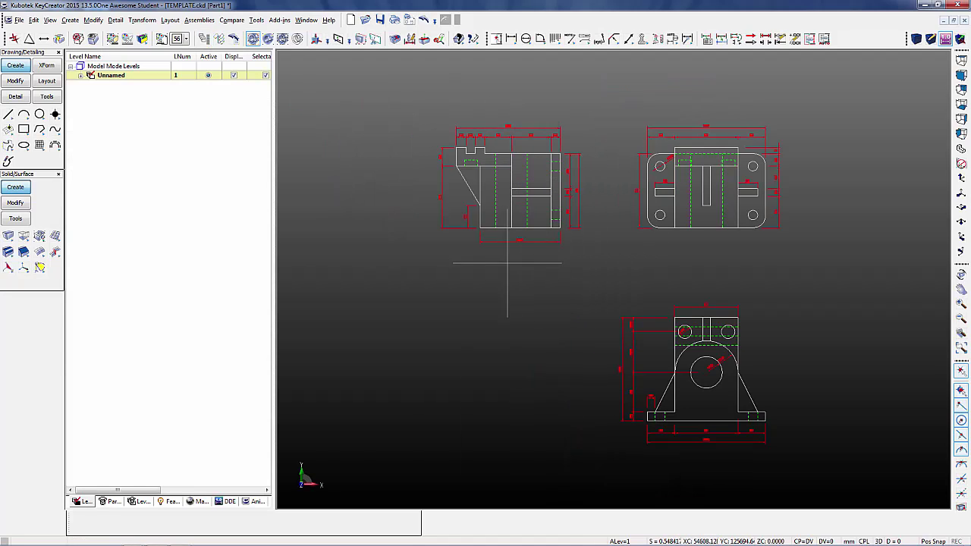
pyautogui.click(80, 76)
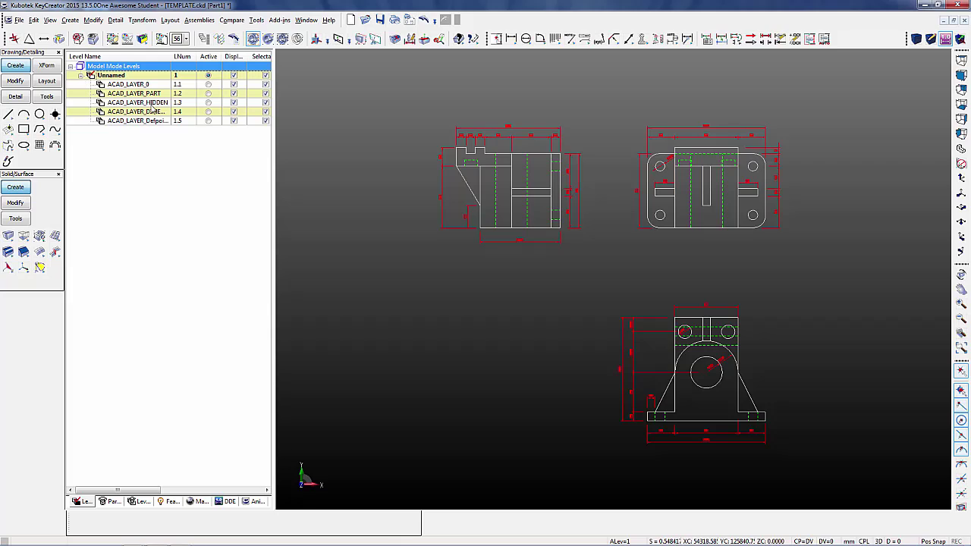
pyautogui.click(234, 112)
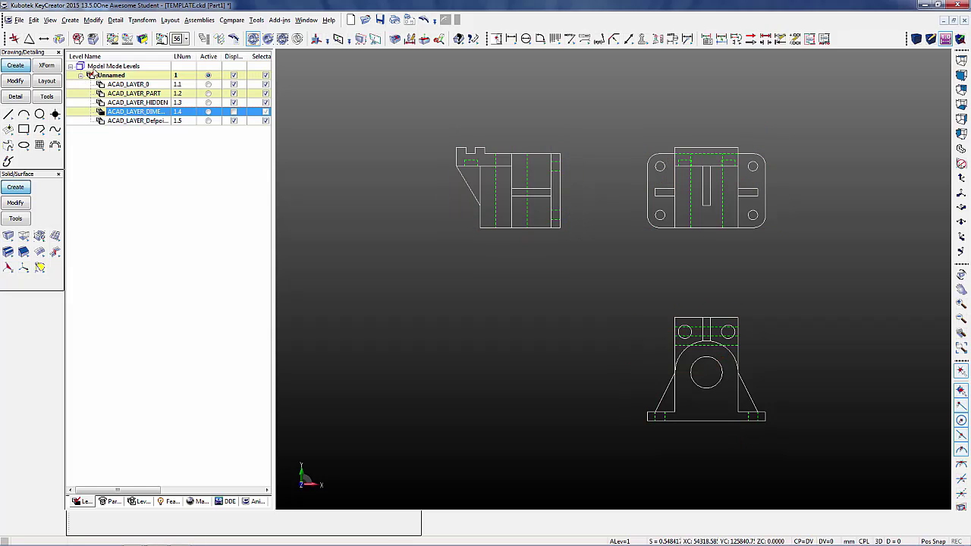
pyautogui.click(205, 39)
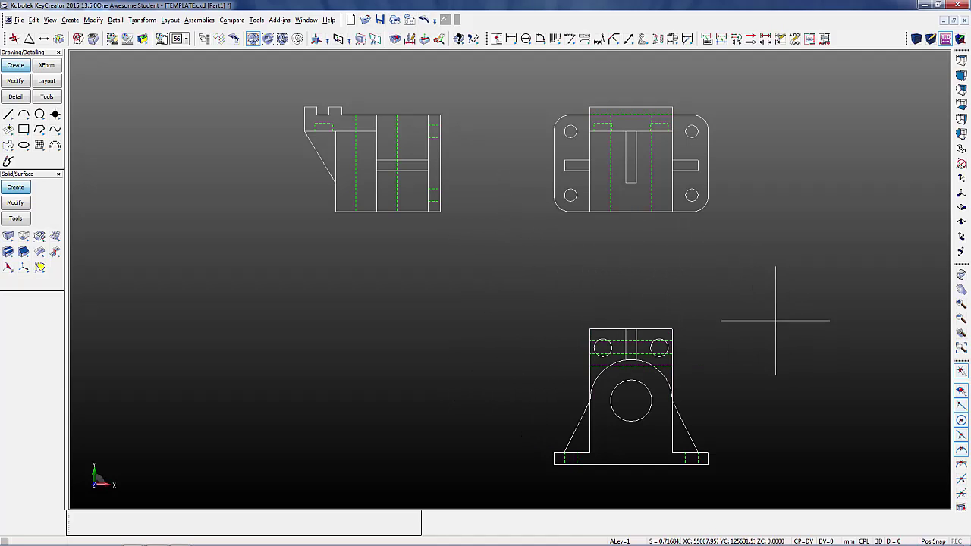
# - Rotate the whole arched front view upright by 90 degrees, using the two ends of its base line as the axis
pyautogui.click(151, 23)
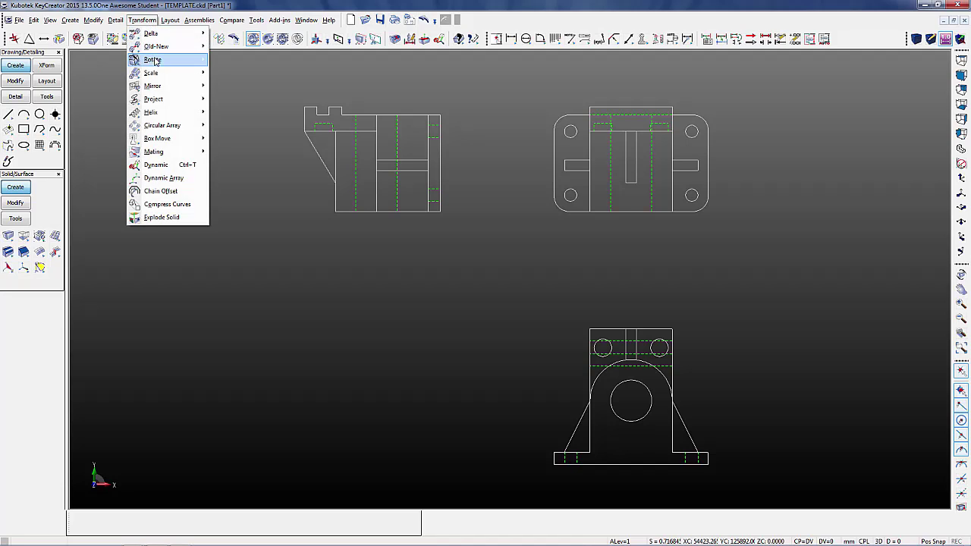
pyautogui.moveTo(155, 61)
pyautogui.click(229, 59)
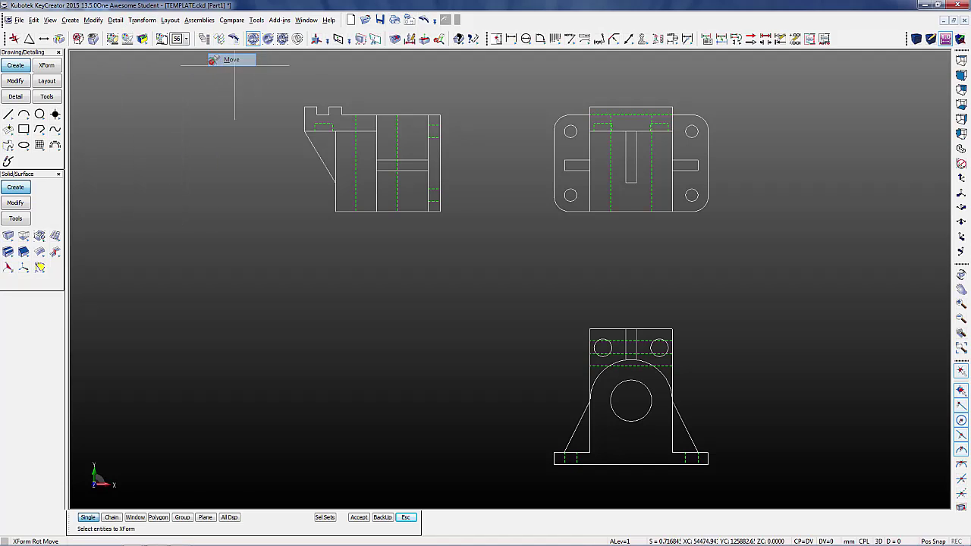
pyautogui.moveTo(507, 277); pyautogui.dragTo(737, 499)
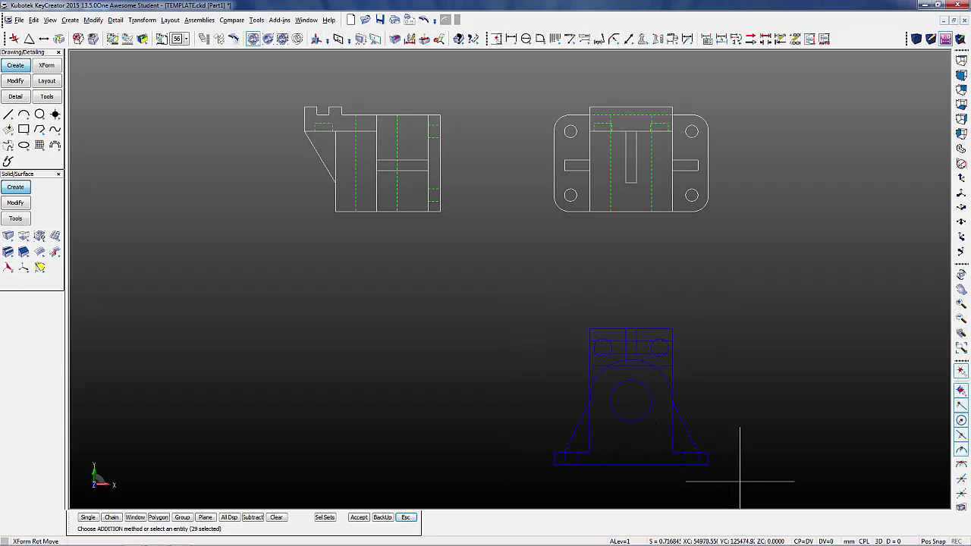
pyautogui.middleClick(759, 388)
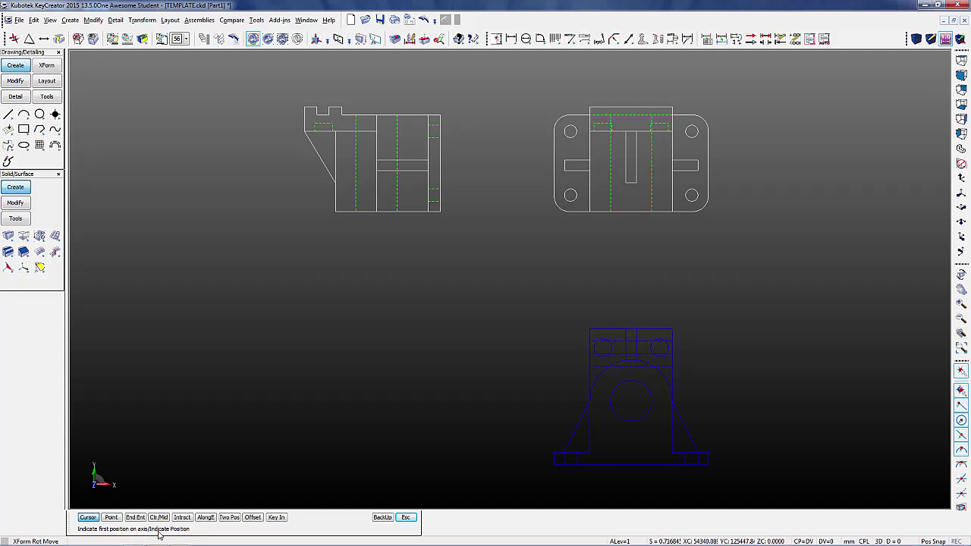
pyautogui.click(554, 464)
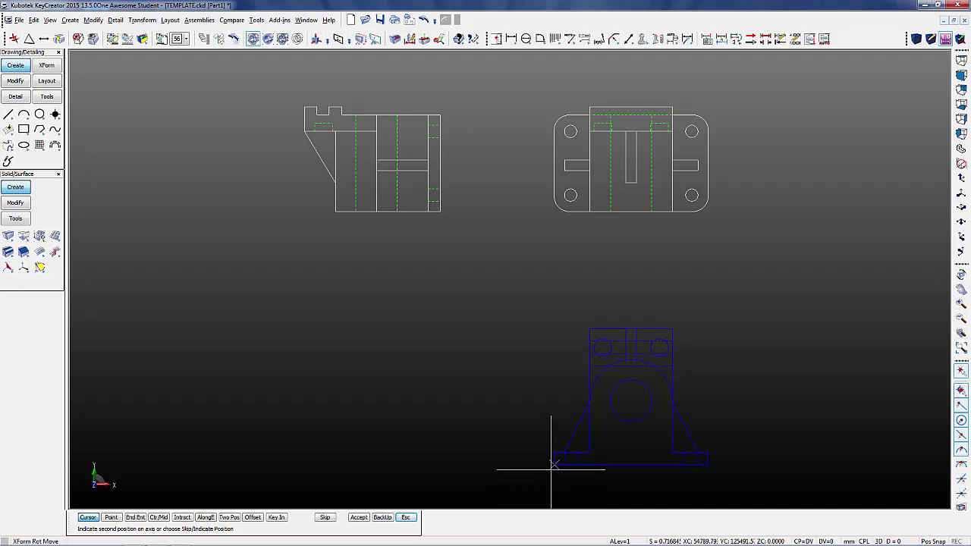
pyautogui.click(709, 468)
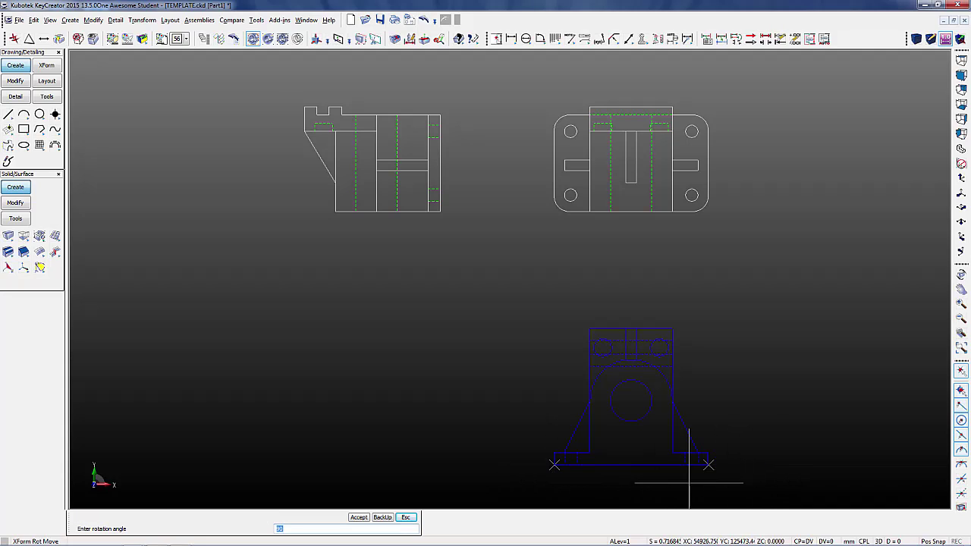
pyautogui.click(359, 517)
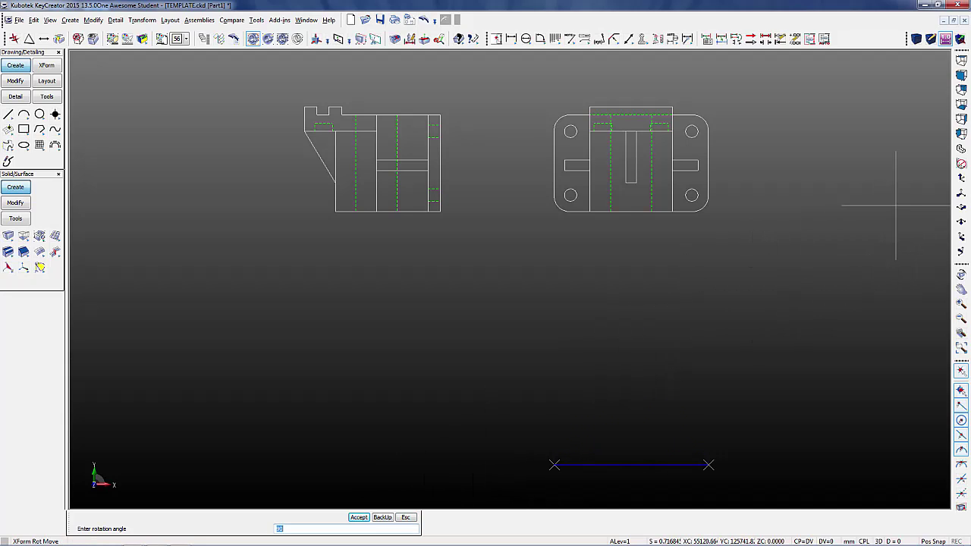
pyautogui.click(961, 149)
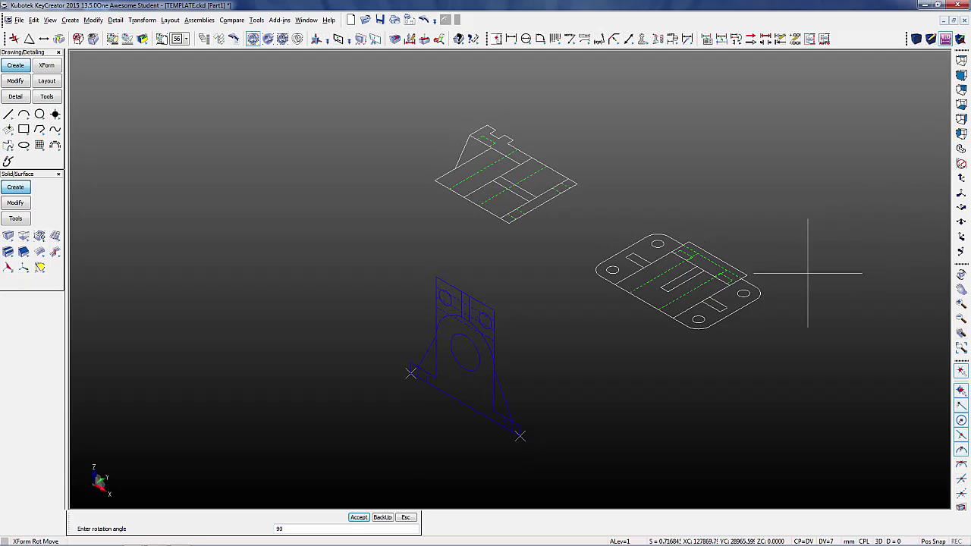
pyautogui.click(383, 518)
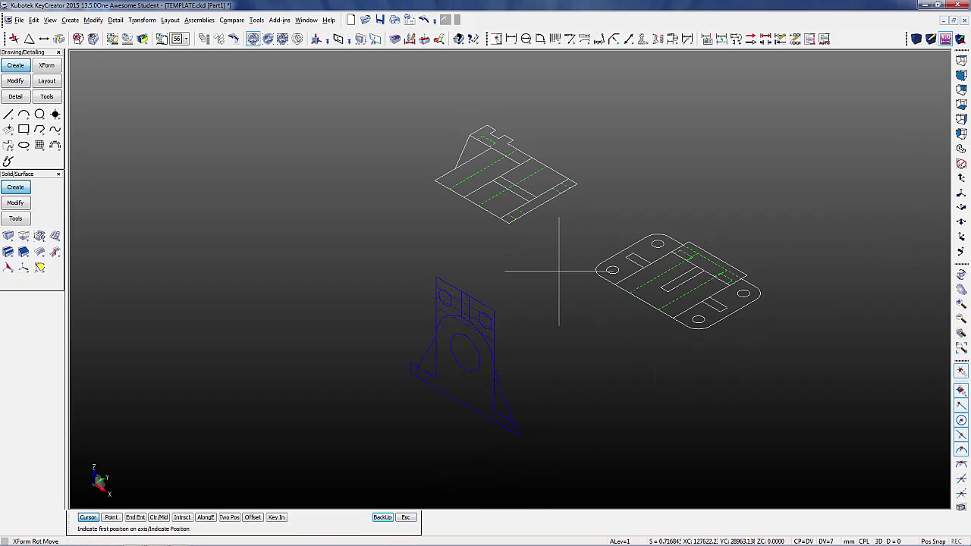
pyautogui.press('Escape')
# - Rotate the whole side view upright by 90 degrees about the outer edge of its base plate
pyautogui.click(141, 19)
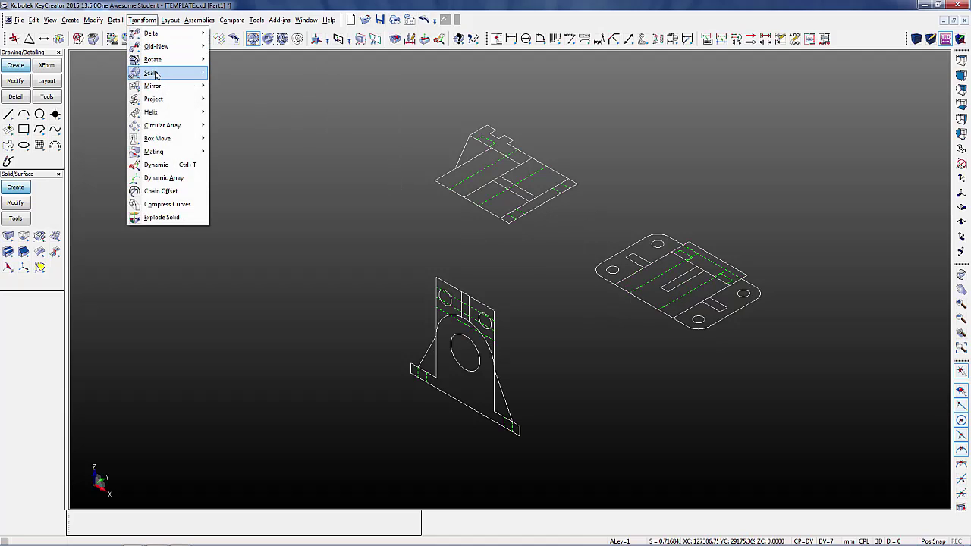
pyautogui.moveTo(163, 59)
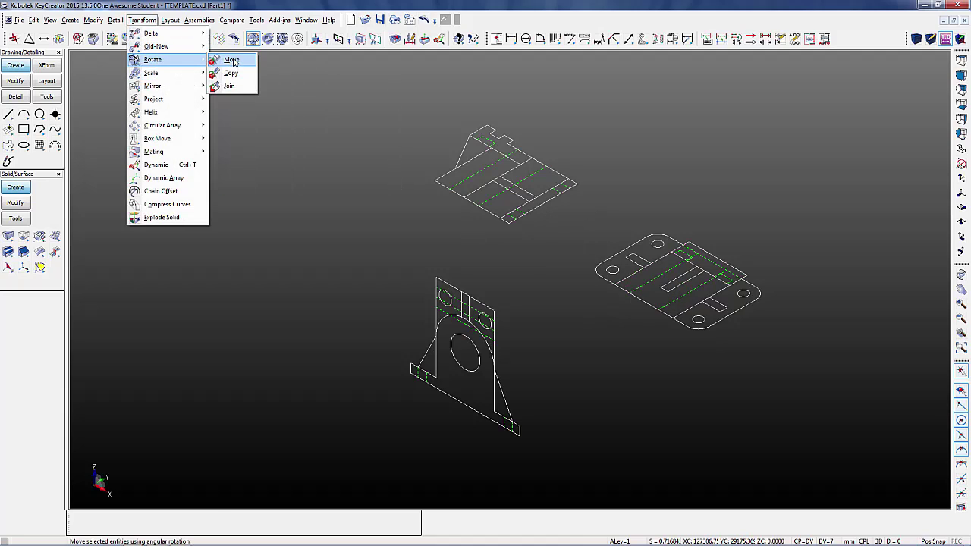
pyautogui.click(231, 60)
pyautogui.moveTo(402, 98); pyautogui.dragTo(583, 245)
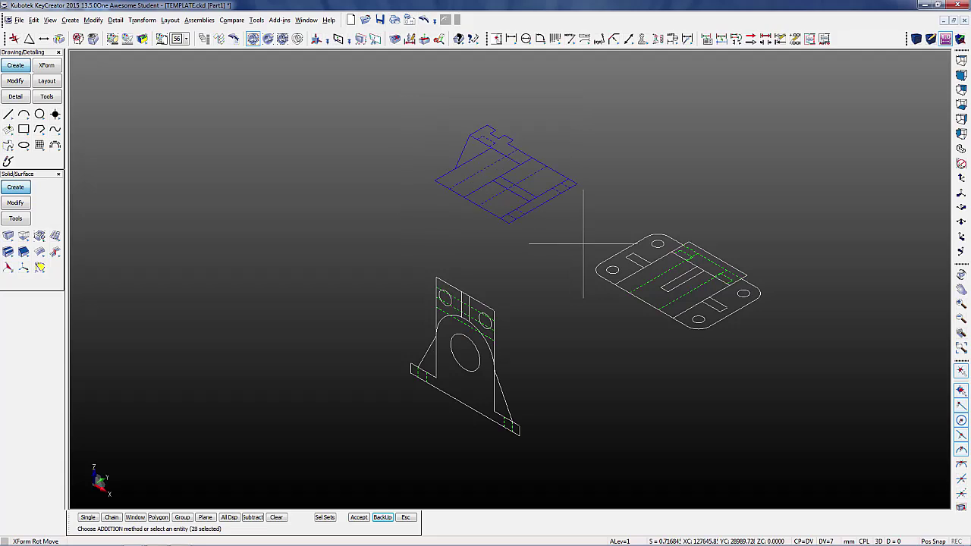
pyautogui.press('Return')
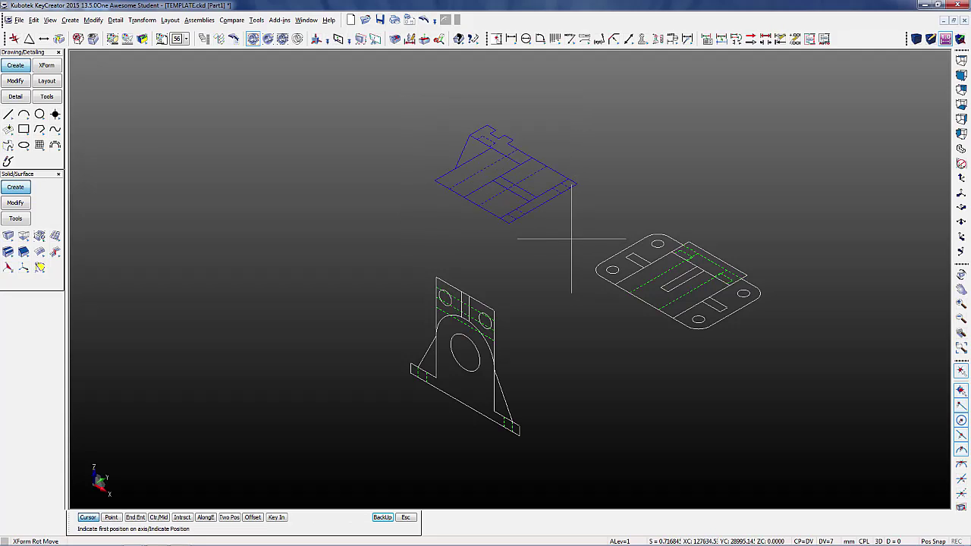
pyautogui.click(508, 227)
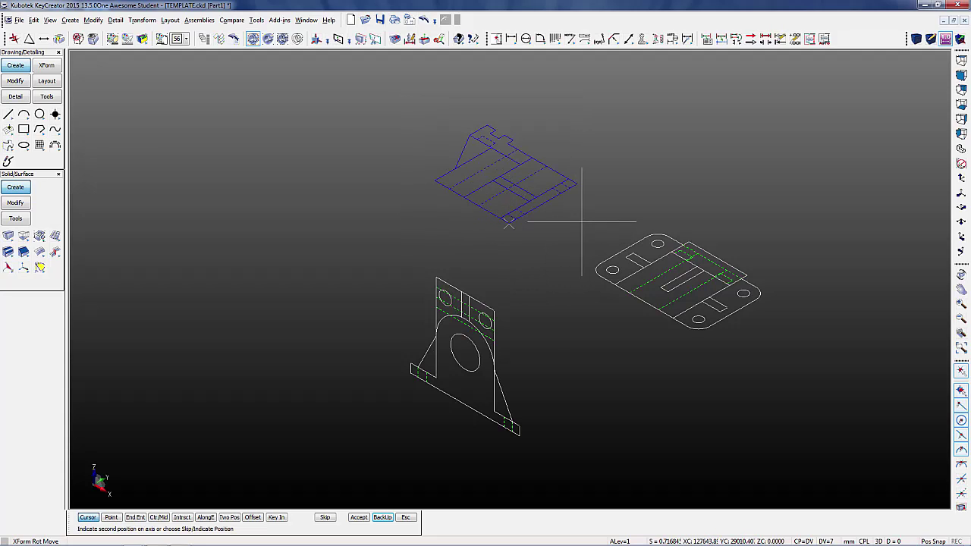
pyautogui.click(580, 186)
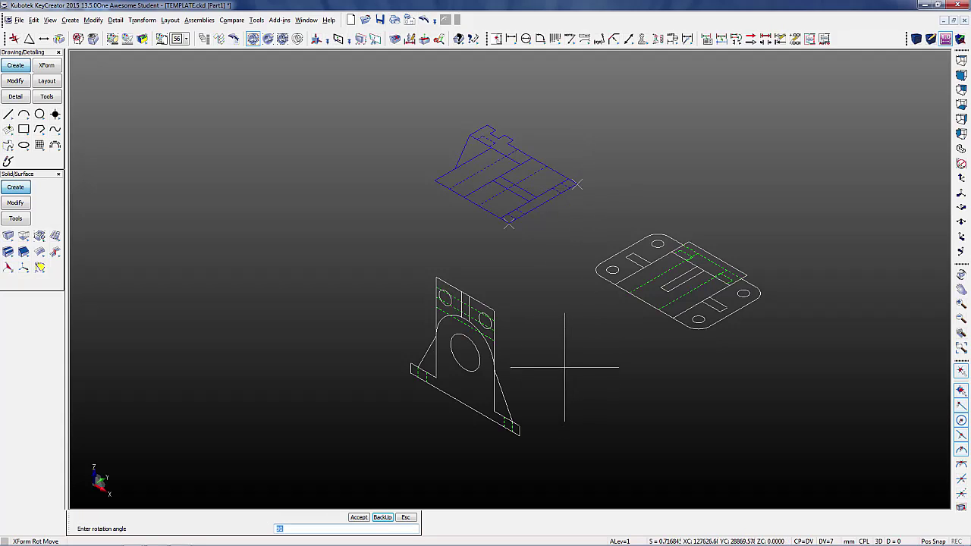
pyautogui.click(360, 517)
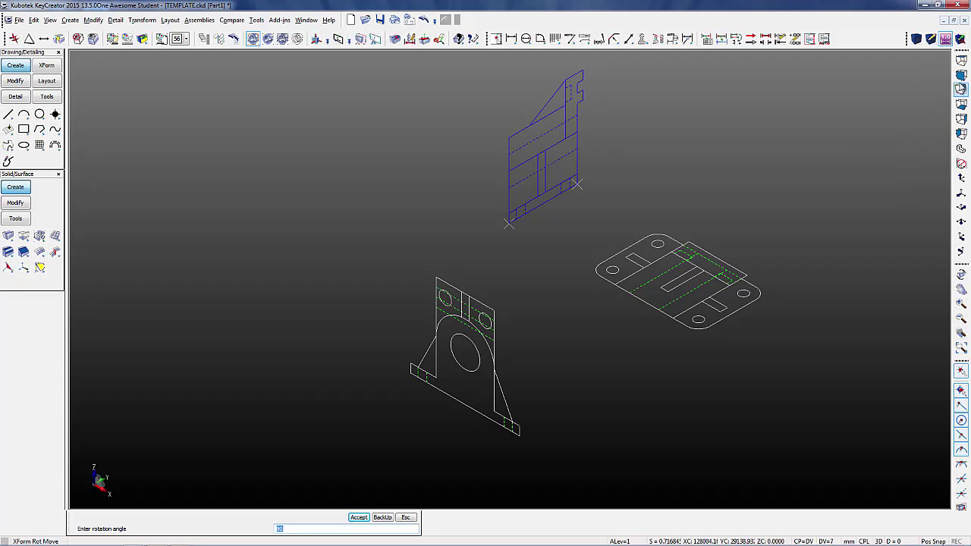
pyautogui.click(961, 76)
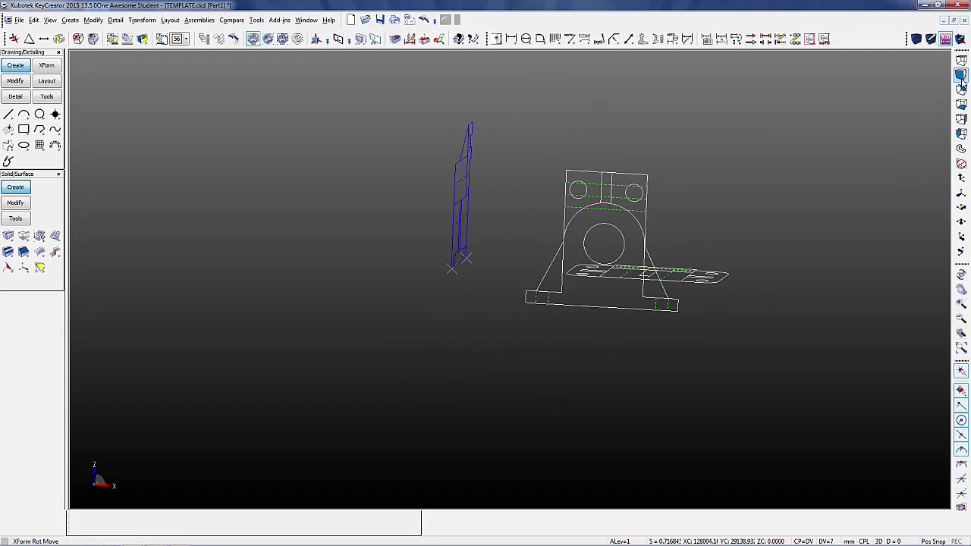
pyautogui.click(960, 133)
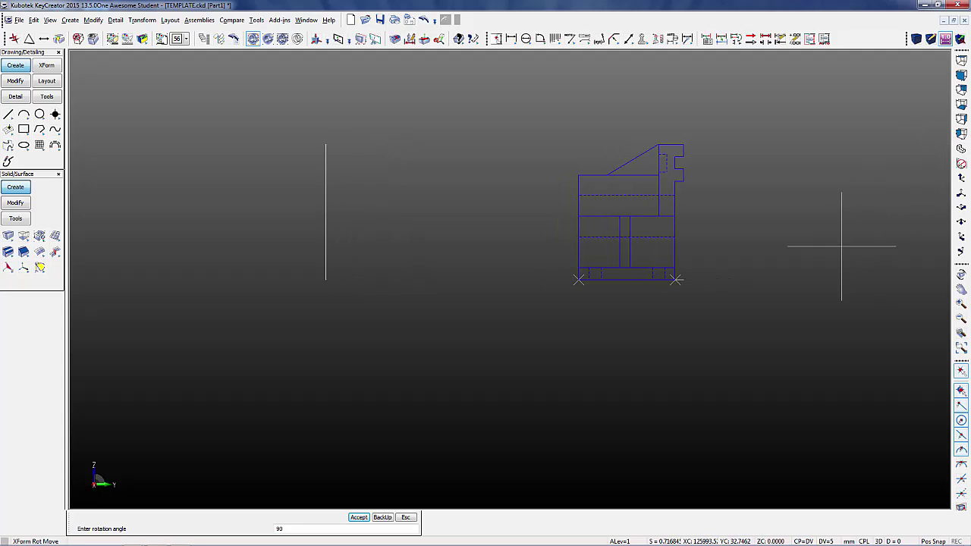
pyautogui.click(961, 148)
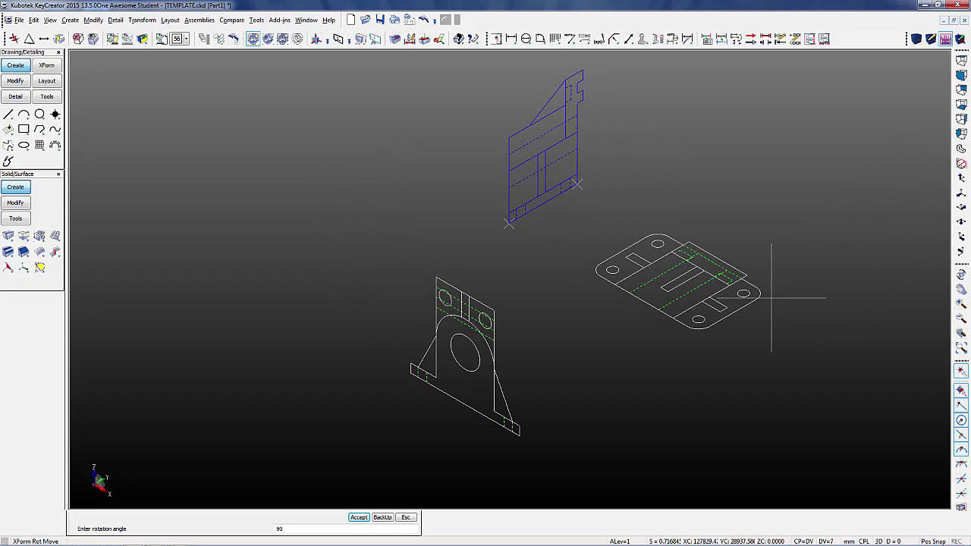
pyautogui.press('Escape')
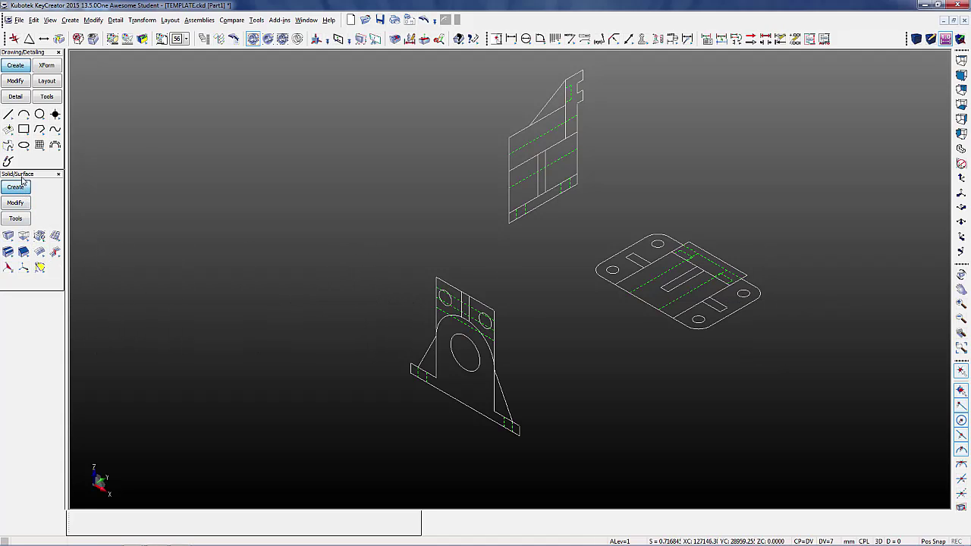
# - Extrude the top view's rounded base plate outline normal to the profile, between the lower and upper end corners of the front view's base
pyautogui.click(23, 235)
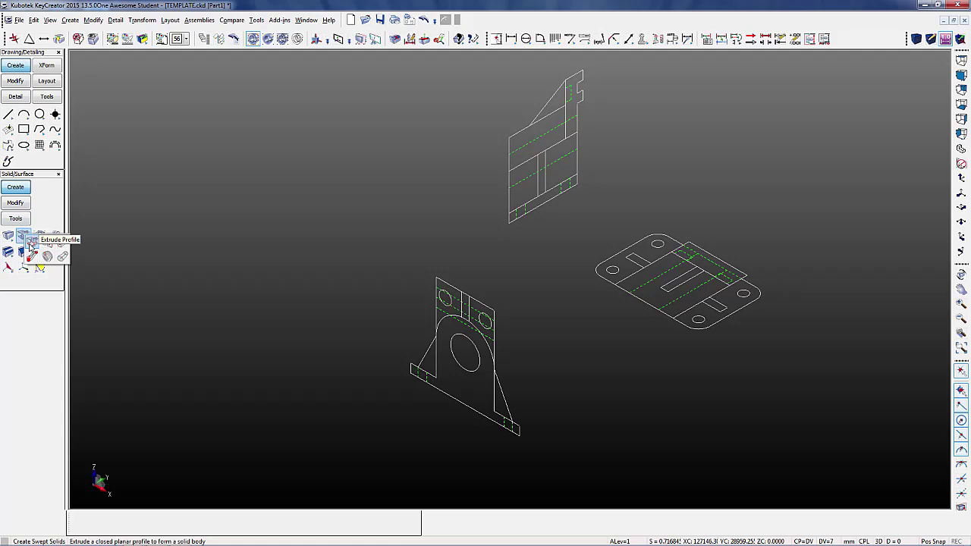
pyautogui.click(31, 243)
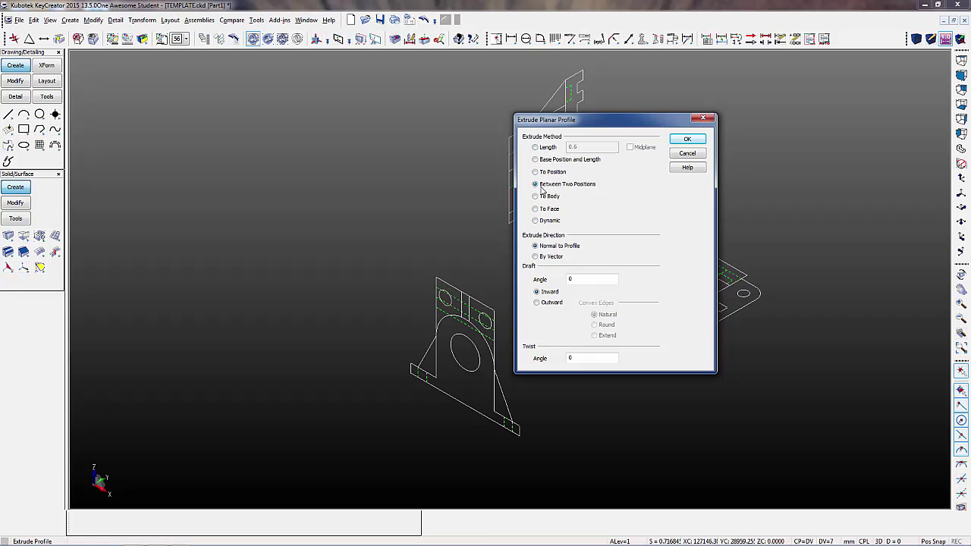
pyautogui.click(686, 141)
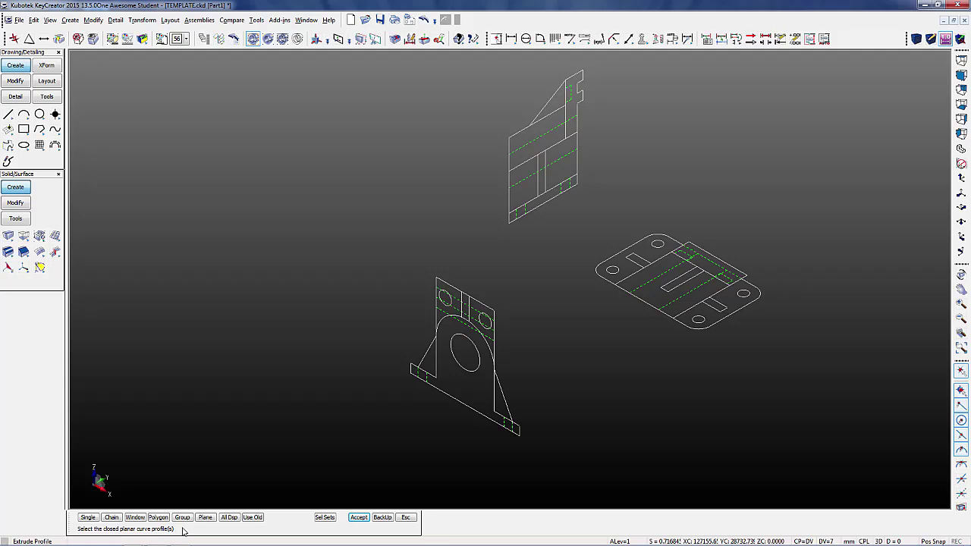
pyautogui.click(671, 328)
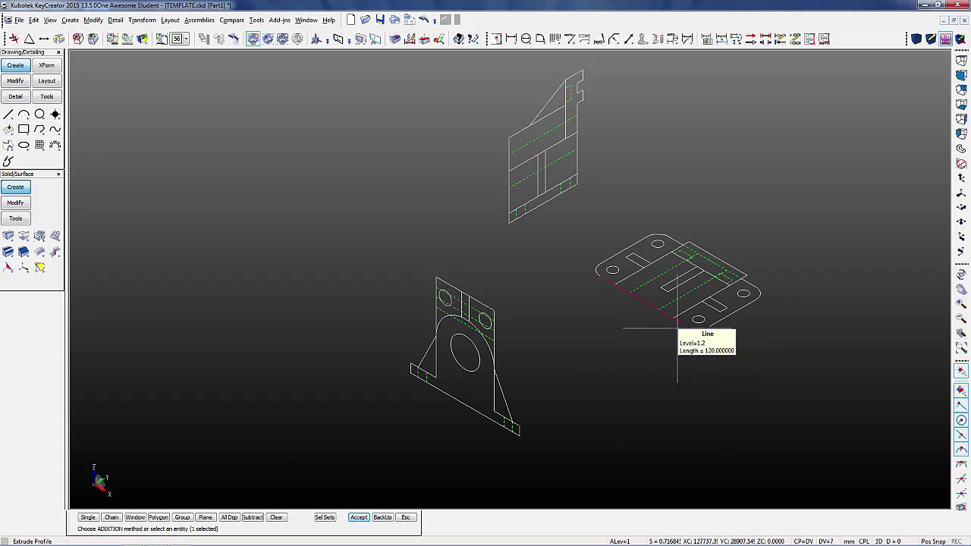
pyautogui.click(596, 282)
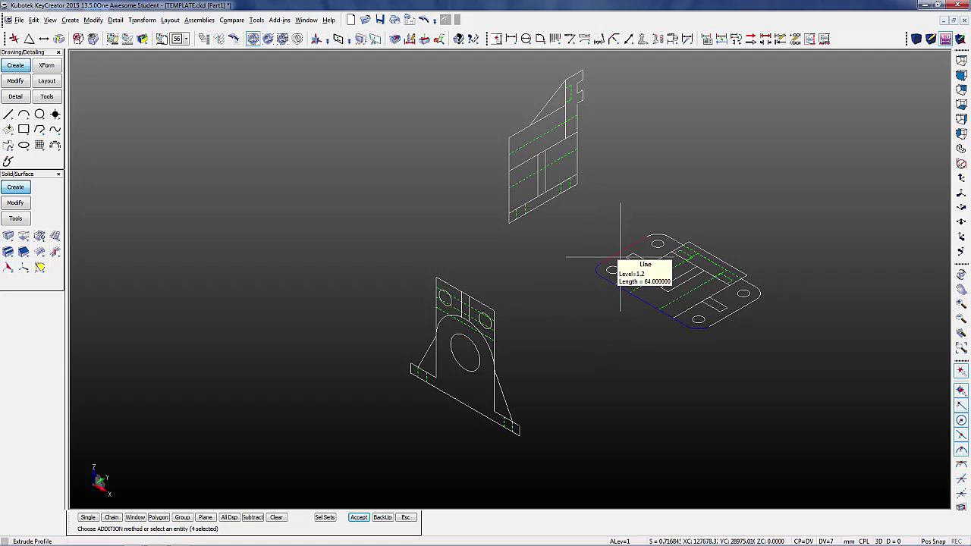
pyautogui.click(621, 256)
pyautogui.click(675, 238)
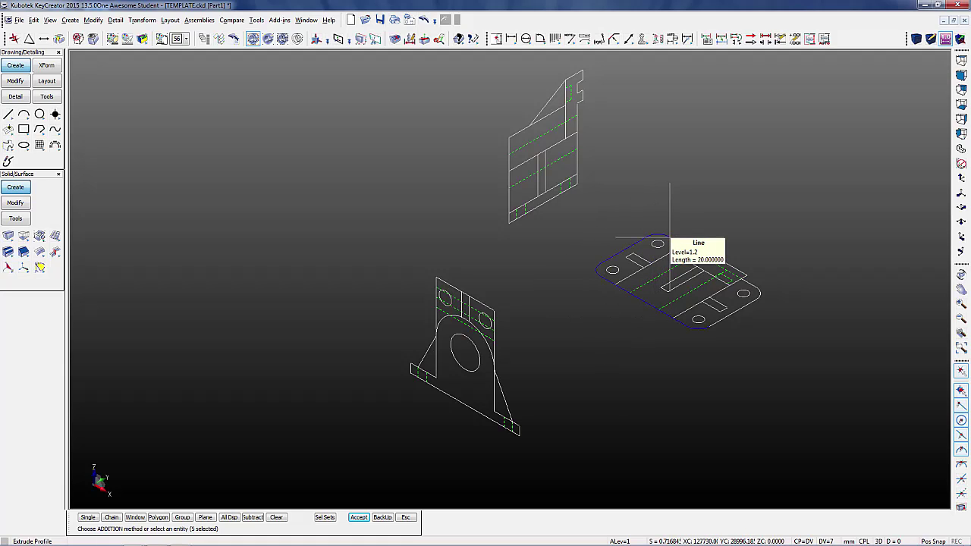
pyautogui.click(705, 278)
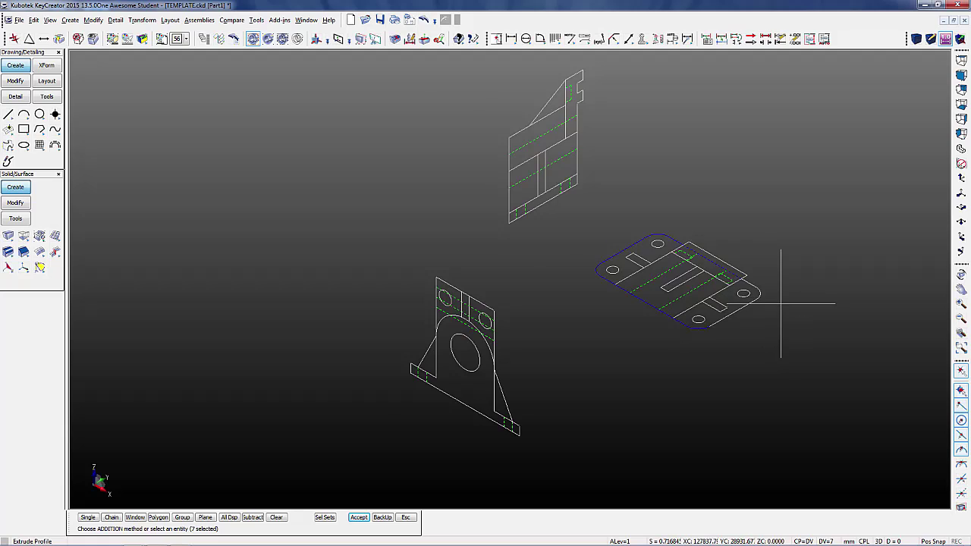
pyautogui.scroll(3, 780, 303)
pyautogui.click(754, 285)
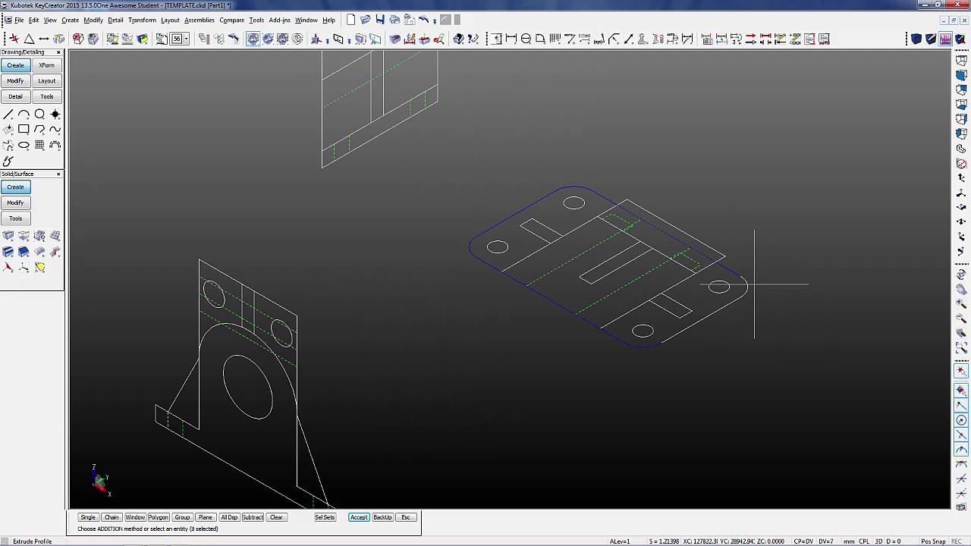
pyautogui.click(749, 285)
pyautogui.click(715, 313)
pyautogui.scroll(-2, 754, 265)
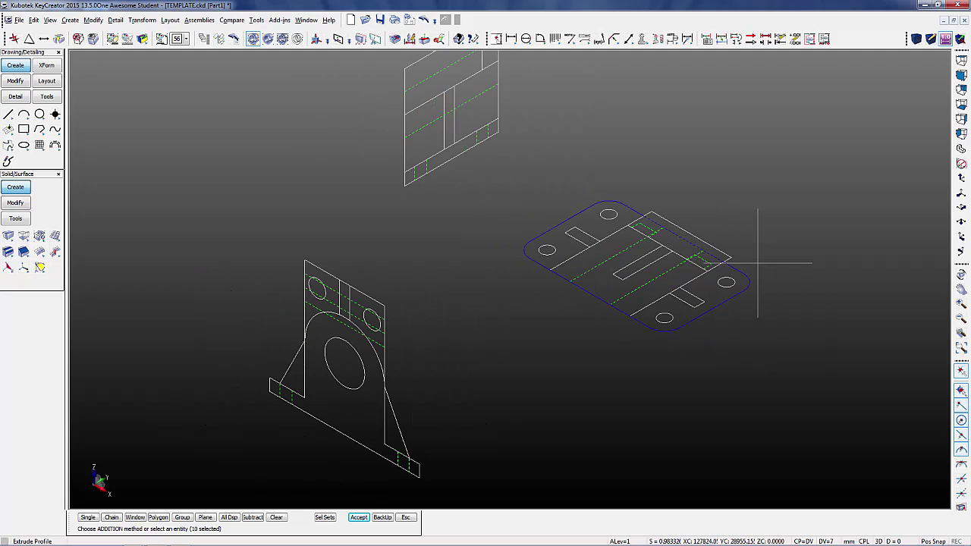
pyautogui.middleClick(713, 332)
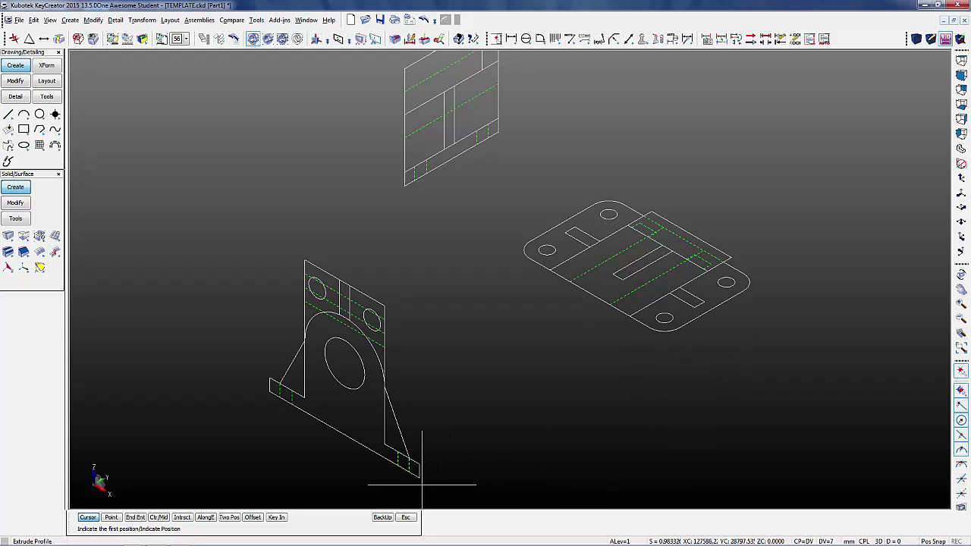
pyautogui.click(444, 461)
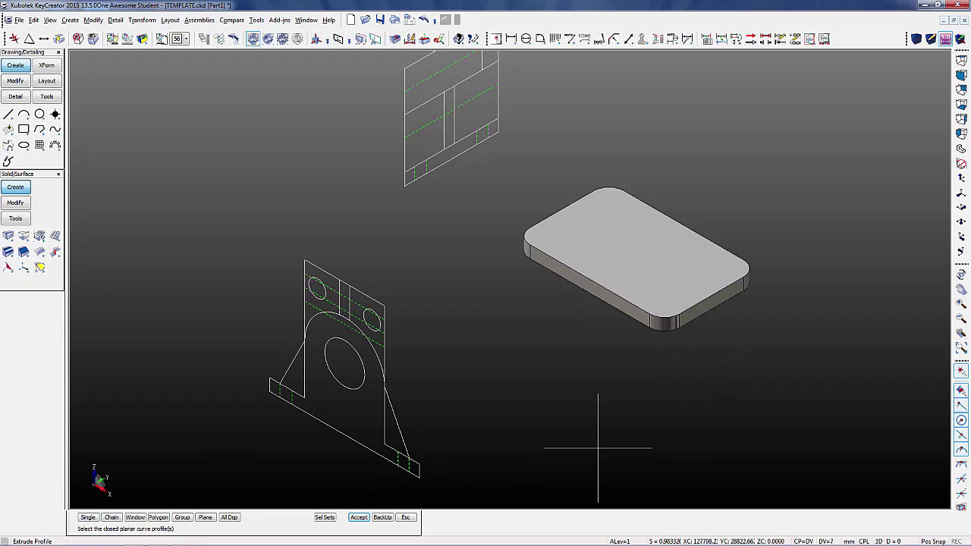
# - Drill a through hole from the base plate's underside using the Select base circle placement and one of the corner circles
pyautogui.moveTo(731, 423); pyautogui.dragTo(662, 269, button='middle')
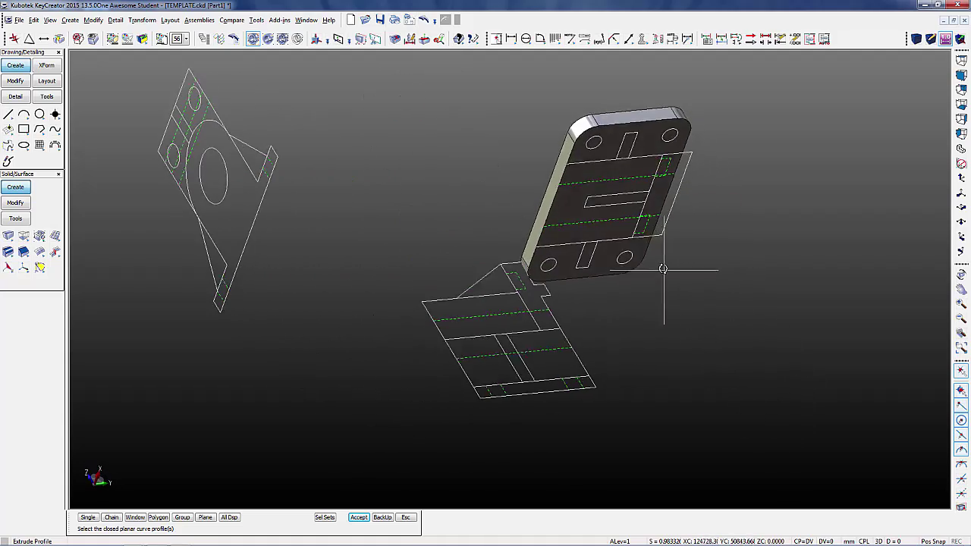
pyautogui.scroll(2, 629, 163)
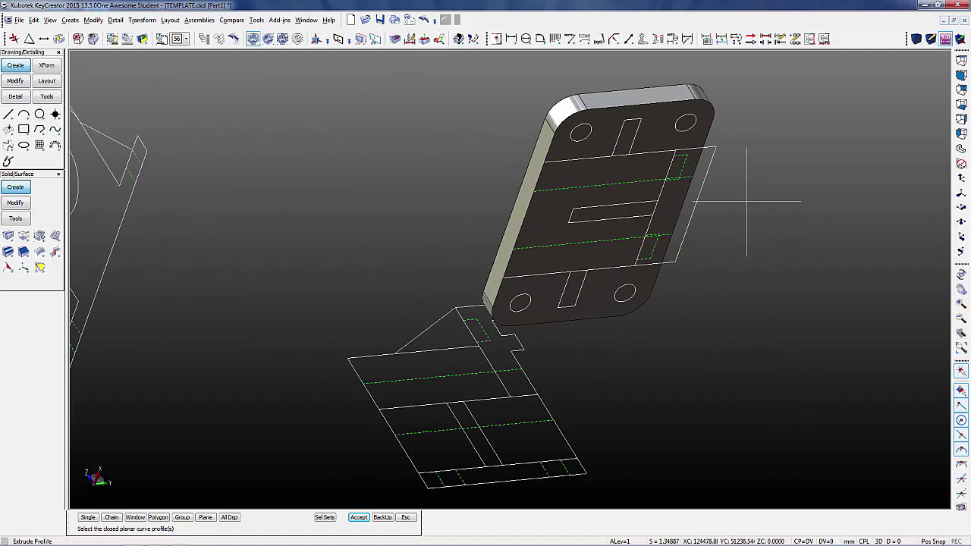
pyautogui.moveTo(736, 206); pyautogui.dragTo(753, 288, button='middle')
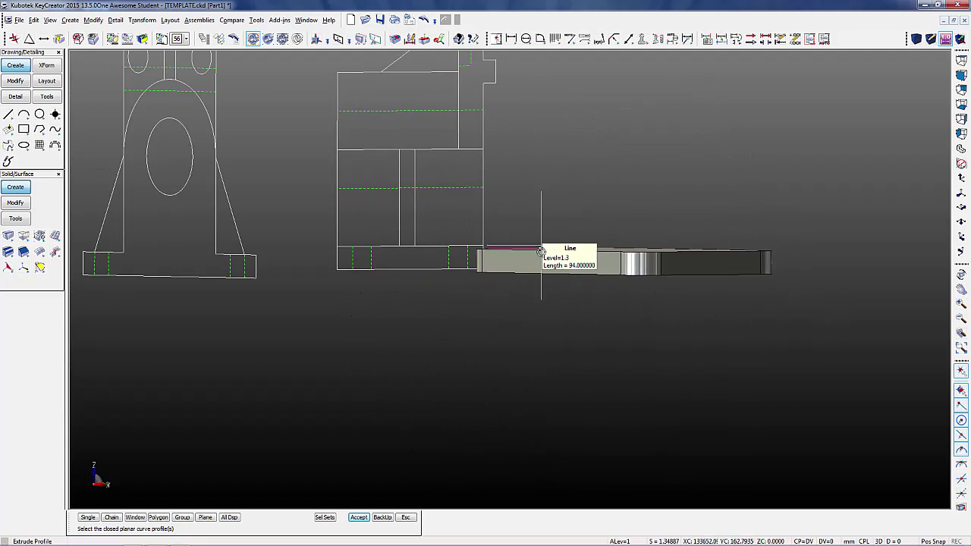
pyautogui.moveTo(540, 251); pyautogui.dragTo(516, 275, button='middle')
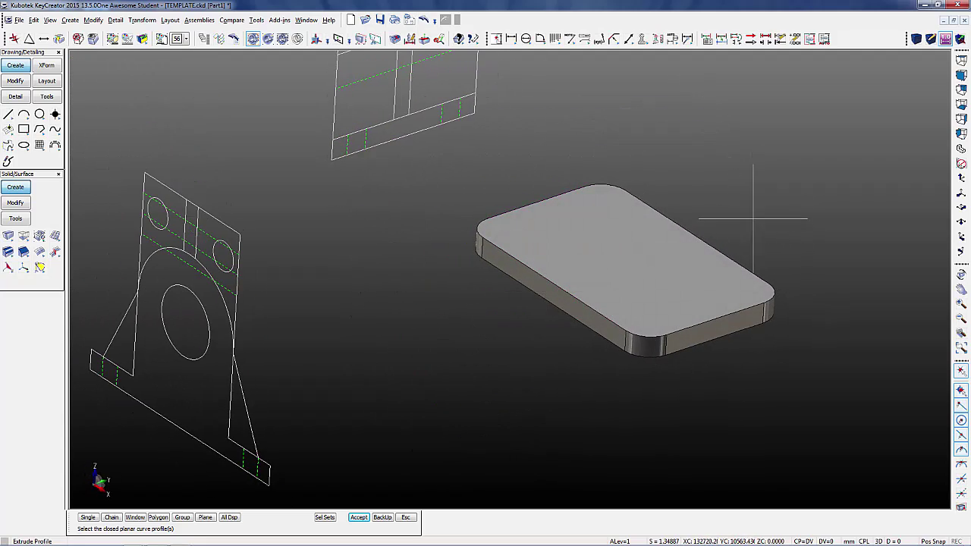
pyautogui.click(39, 237)
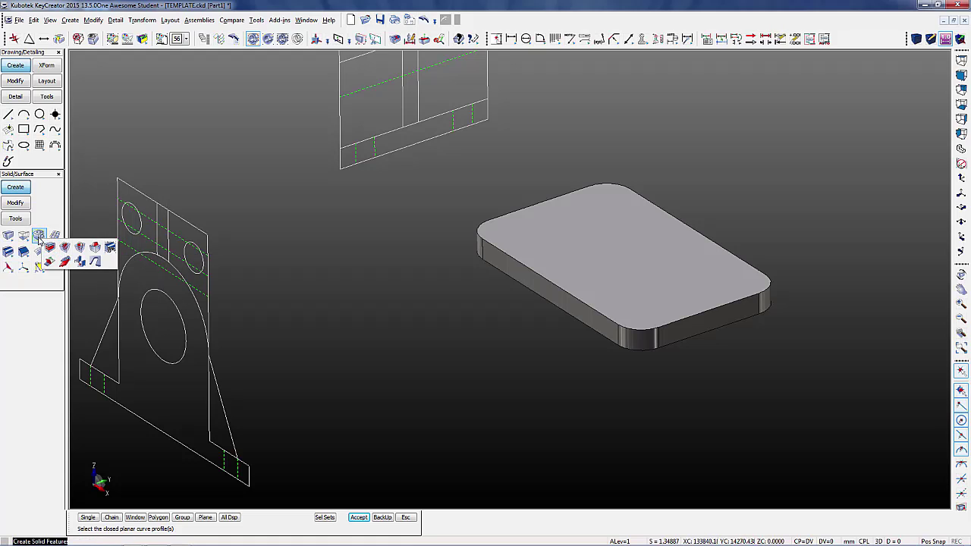
pyautogui.click(80, 247)
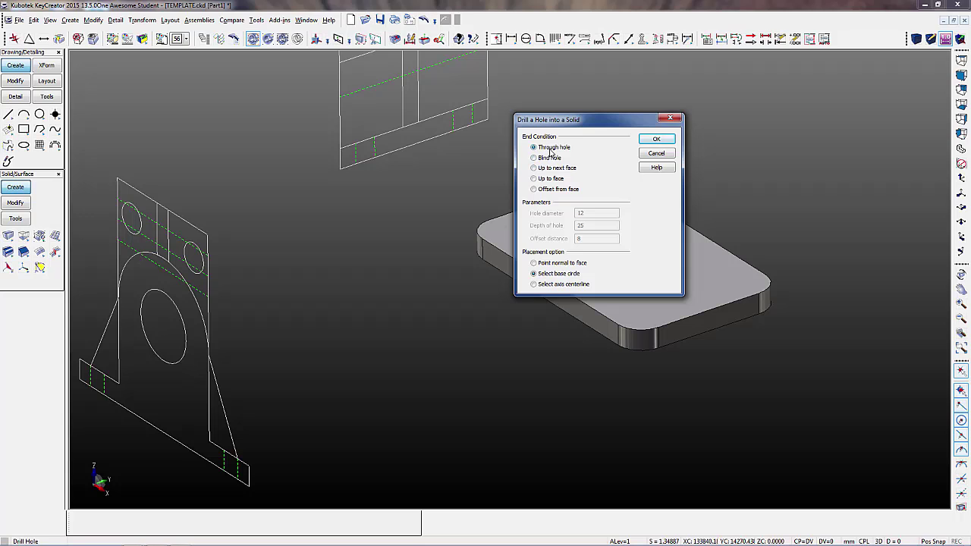
pyautogui.click(654, 141)
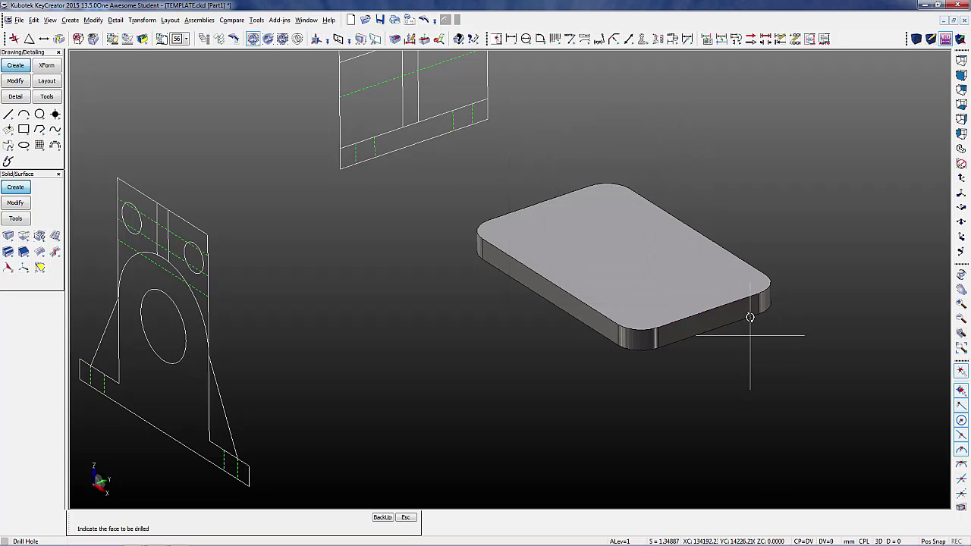
pyautogui.moveTo(804, 388); pyautogui.dragTo(747, 205, button='middle')
pyautogui.click(615, 180)
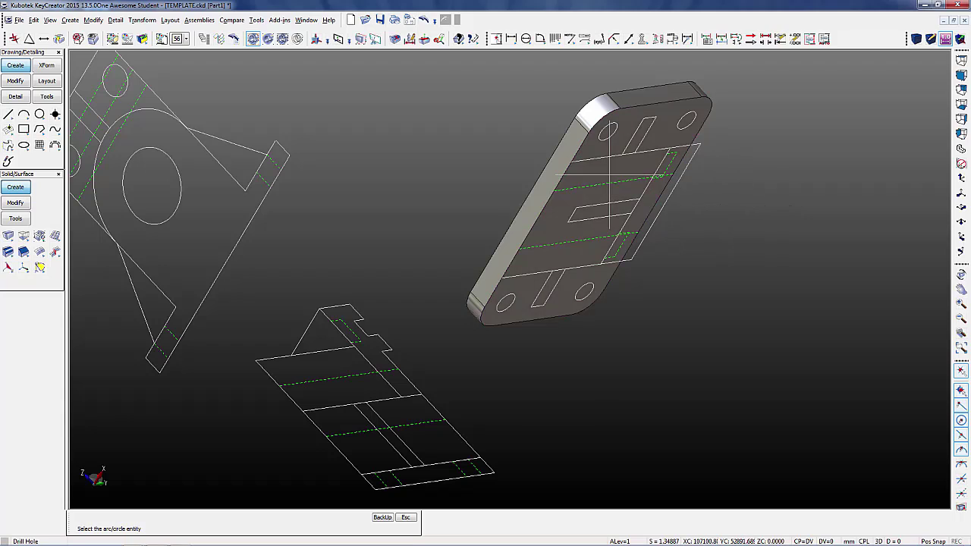
pyautogui.click(607, 132)
# - Drill through holes at the three remaining corner circles on the base plate's underside
pyautogui.moveTo(793, 220); pyautogui.dragTo(753, 235, button='middle')
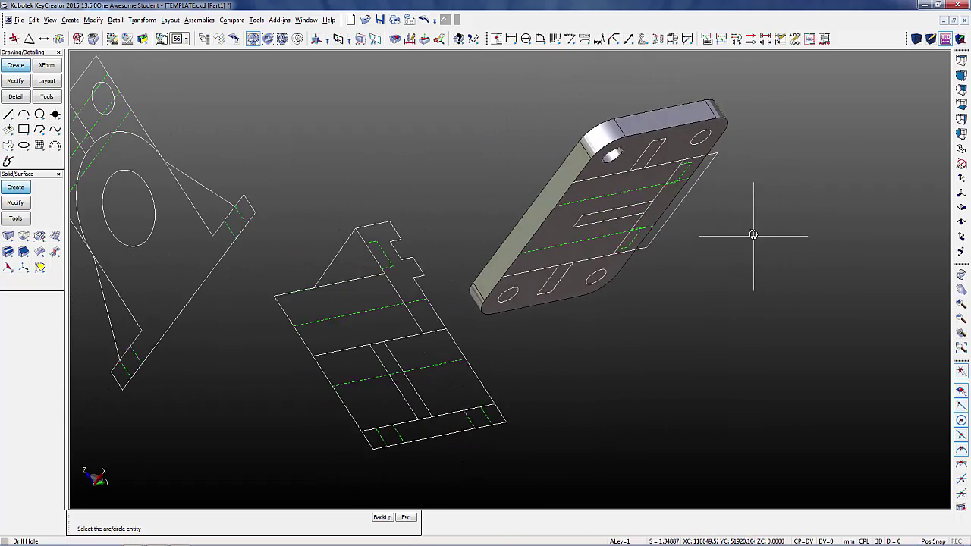
pyautogui.click(697, 142)
pyautogui.click(601, 271)
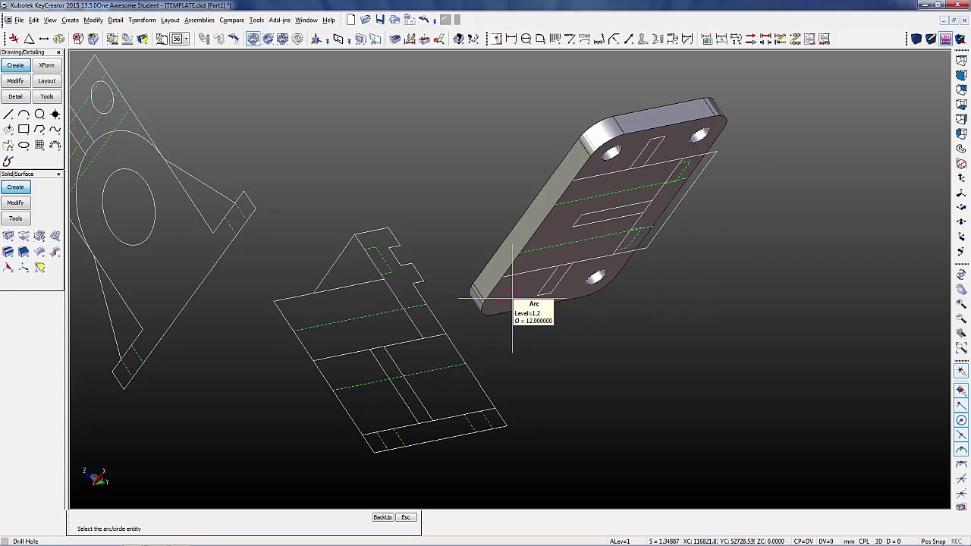
pyautogui.click(510, 301)
pyautogui.moveTo(772, 163); pyautogui.dragTo(697, 172, button='middle')
pyautogui.moveTo(748, 278); pyautogui.dragTo(654, 361, button='middle')
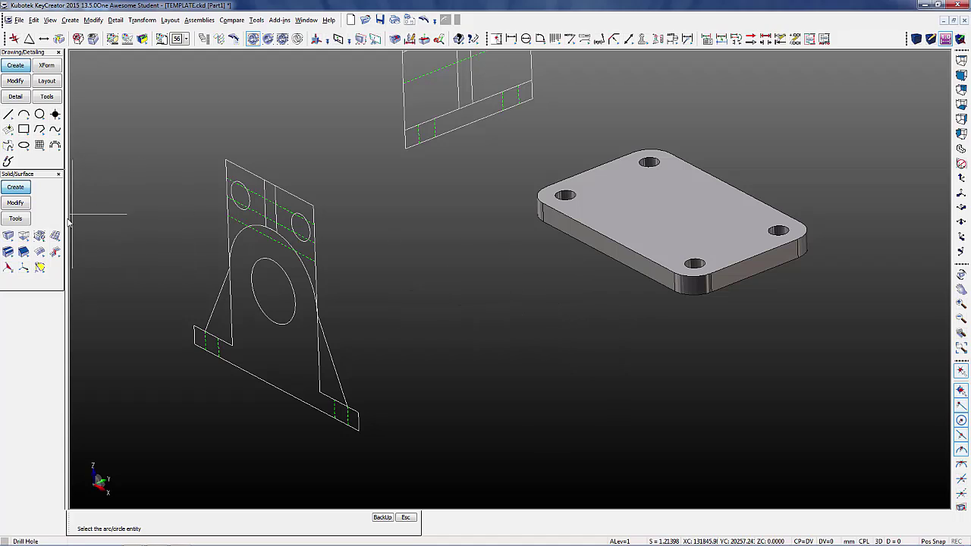
# - Close the arched profile in the front view with a line joining the lower ends of its two vertical sides
pyautogui.click(9, 115)
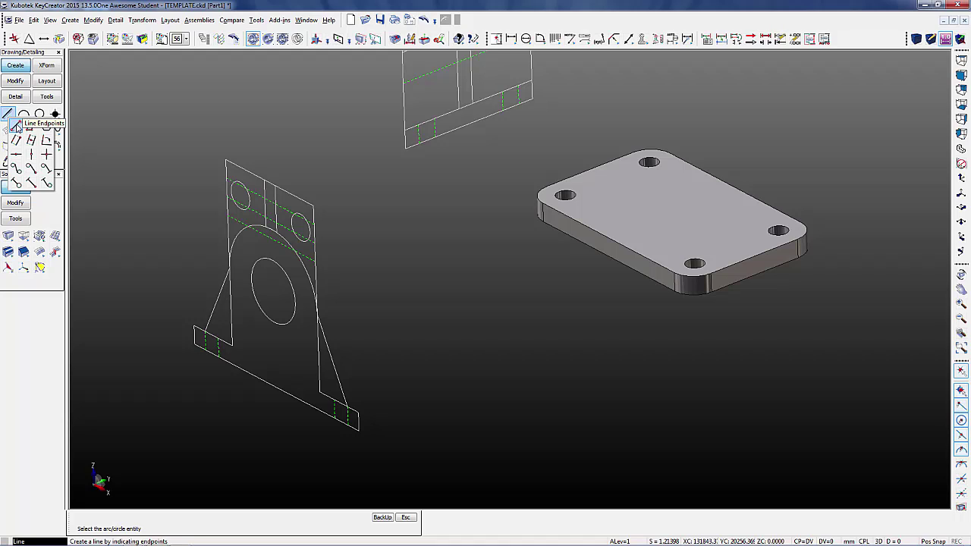
pyautogui.click(16, 126)
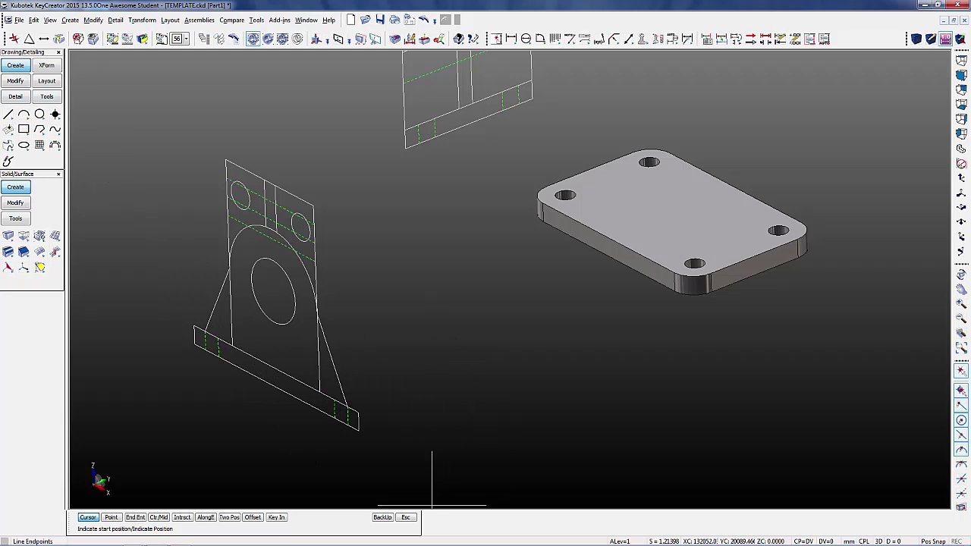
pyautogui.click(410, 518)
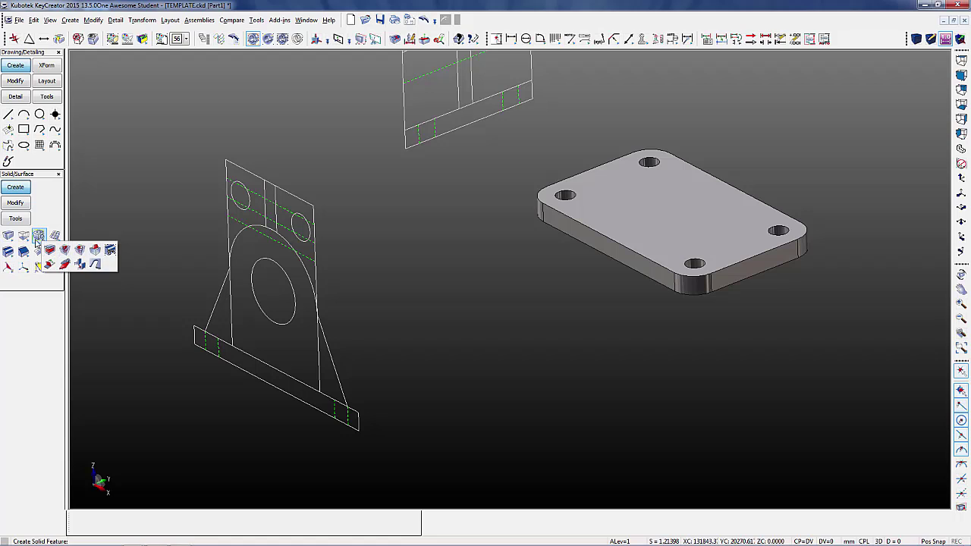
# - Extrude the closed arched profile with its inner circle normal to the profile, between the two bottom corners of the side view's base
pyautogui.click(37, 245)
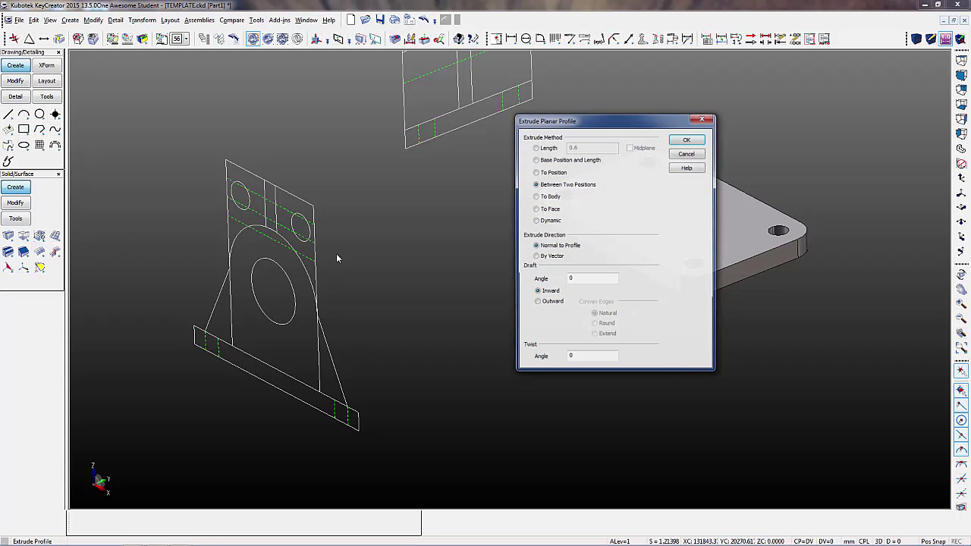
pyautogui.click(677, 143)
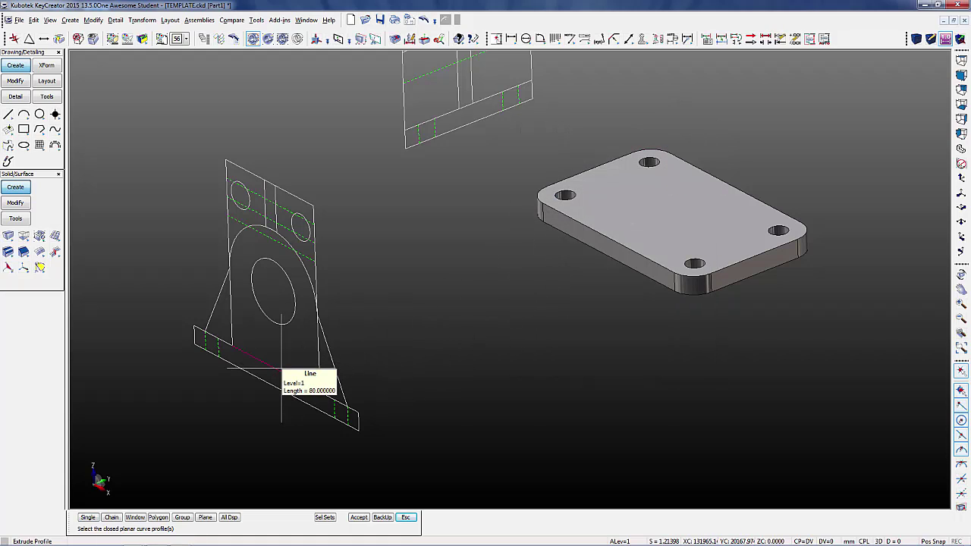
pyautogui.click(234, 319)
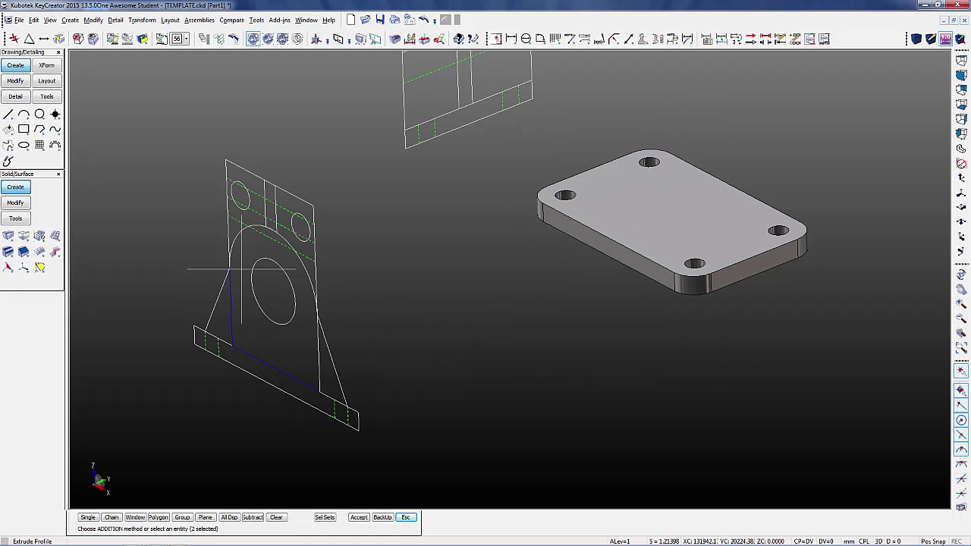
pyautogui.click(319, 347)
pyautogui.click(281, 325)
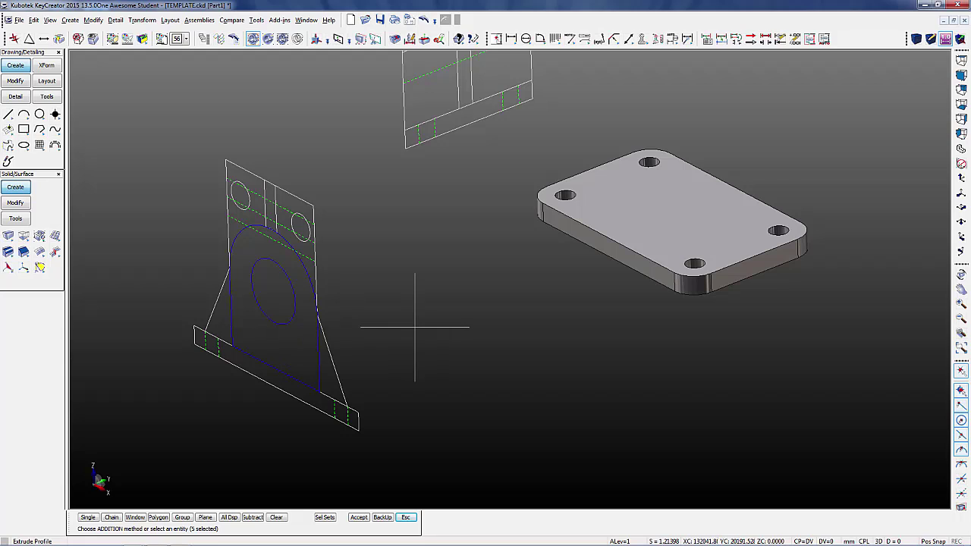
pyautogui.press('Return')
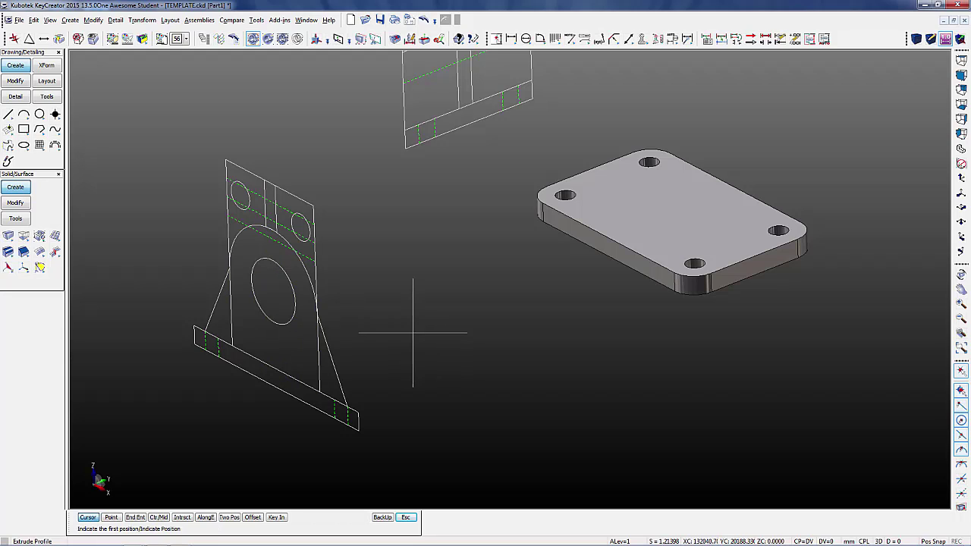
pyautogui.scroll(-2, 414, 296)
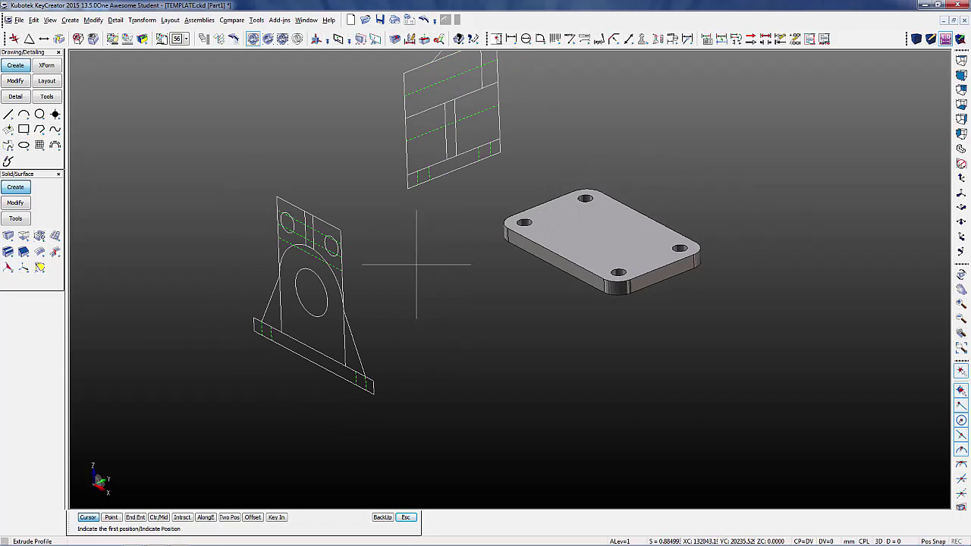
pyautogui.scroll(-1, 414, 265)
pyautogui.click(410, 201)
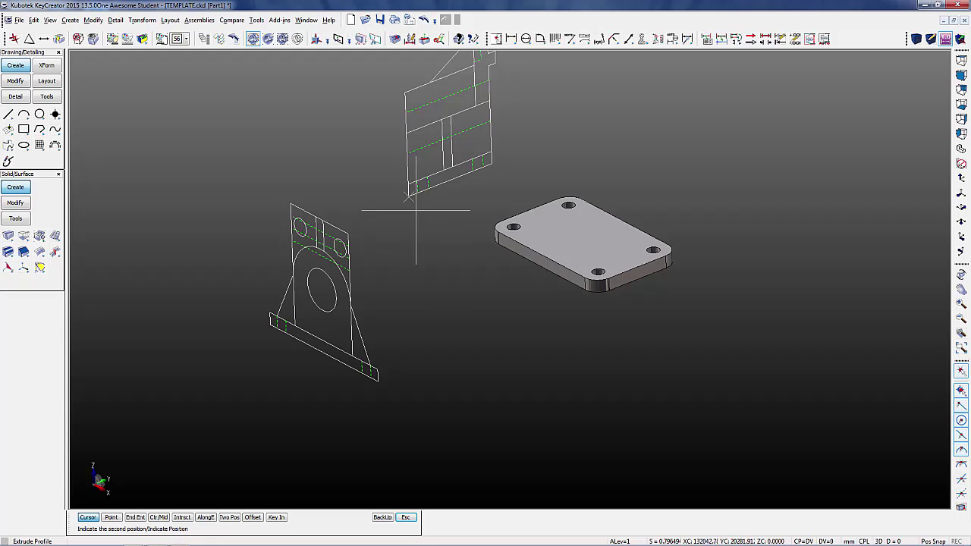
pyautogui.click(494, 169)
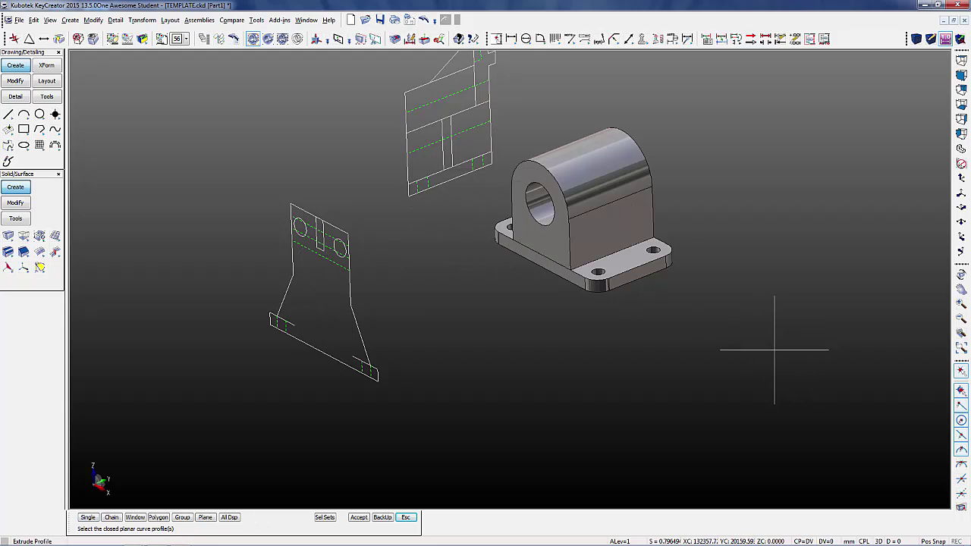
# - Choose the notched upright plate outline in the side view, without its dashed hidden lines, for an extrusion normal to the profile between two positions
pyautogui.moveTo(699, 353); pyautogui.dragTo(568, 325, button='middle')
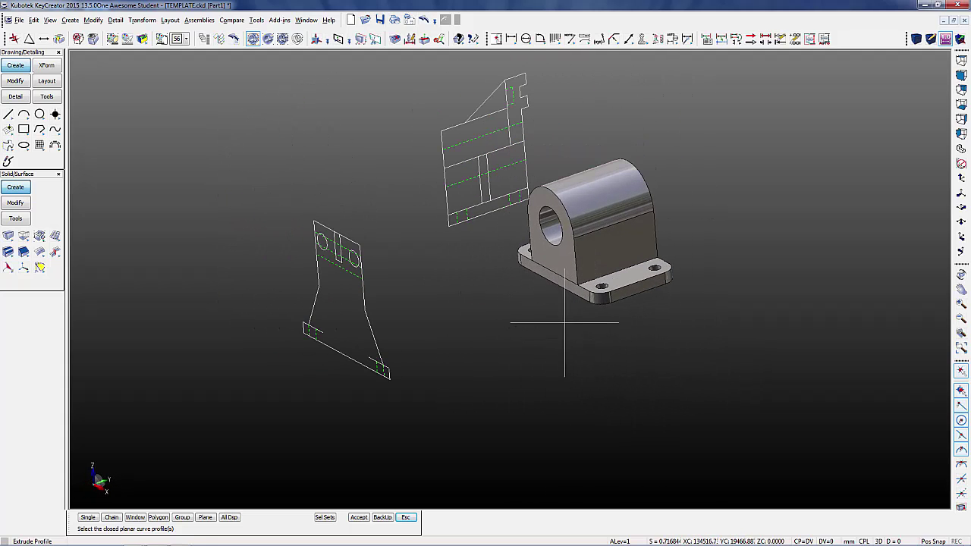
pyautogui.click(25, 238)
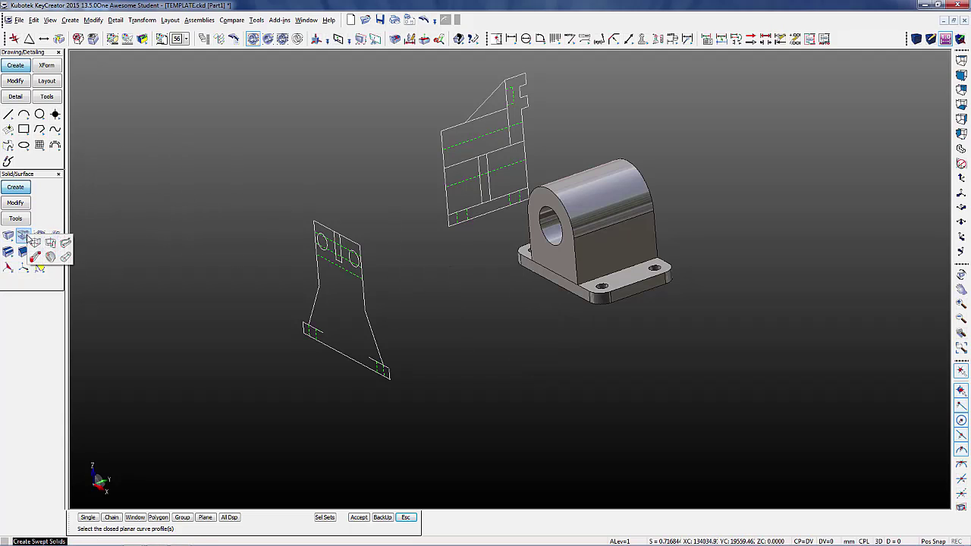
pyautogui.click(35, 242)
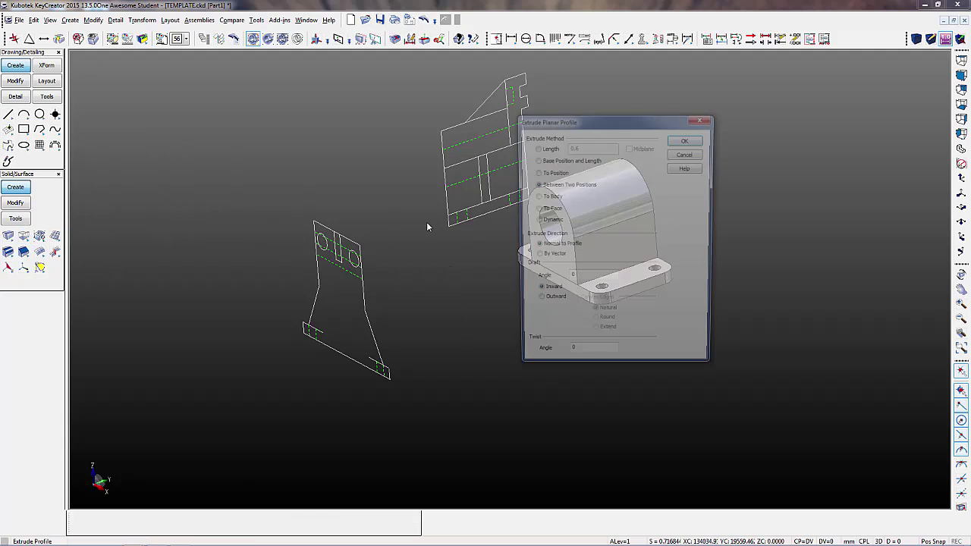
pyautogui.click(686, 140)
pyautogui.scroll(3, 528, 73)
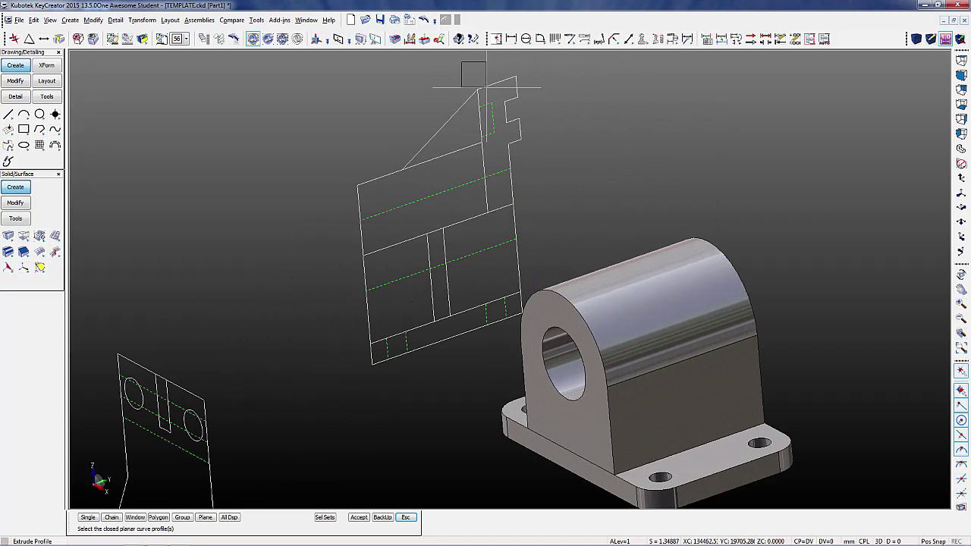
pyautogui.moveTo(486, 88)
pyautogui.mouseDown()
pyautogui.moveTo(542, 187)
pyautogui.moveTo(549, 222)
pyautogui.mouseUp()
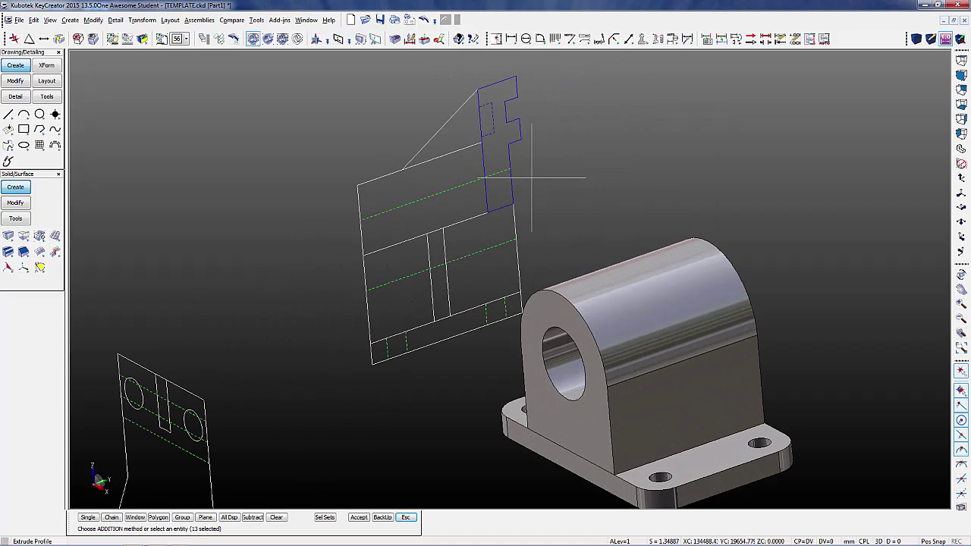
pyautogui.moveTo(451, 99); pyautogui.dragTo(496, 142)
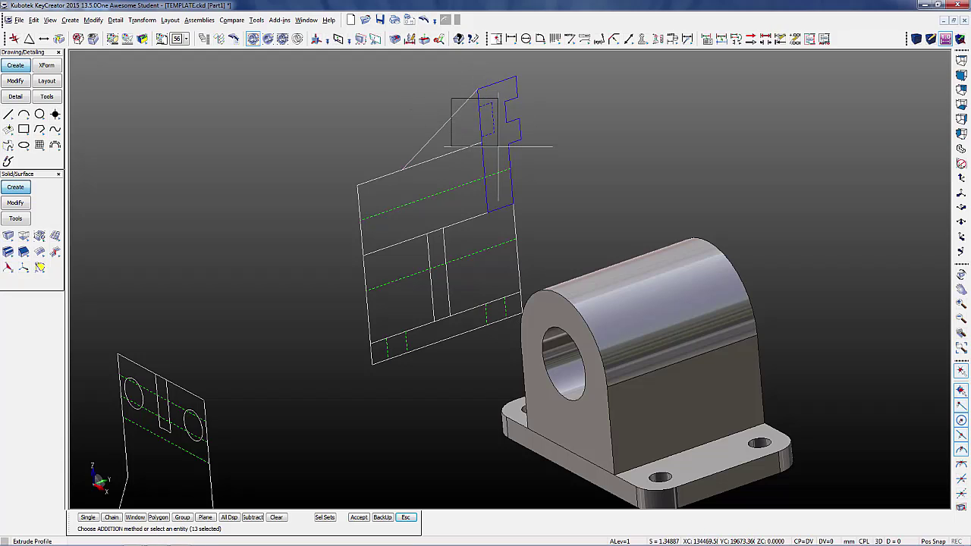
pyautogui.scroll(-1, 584, 161)
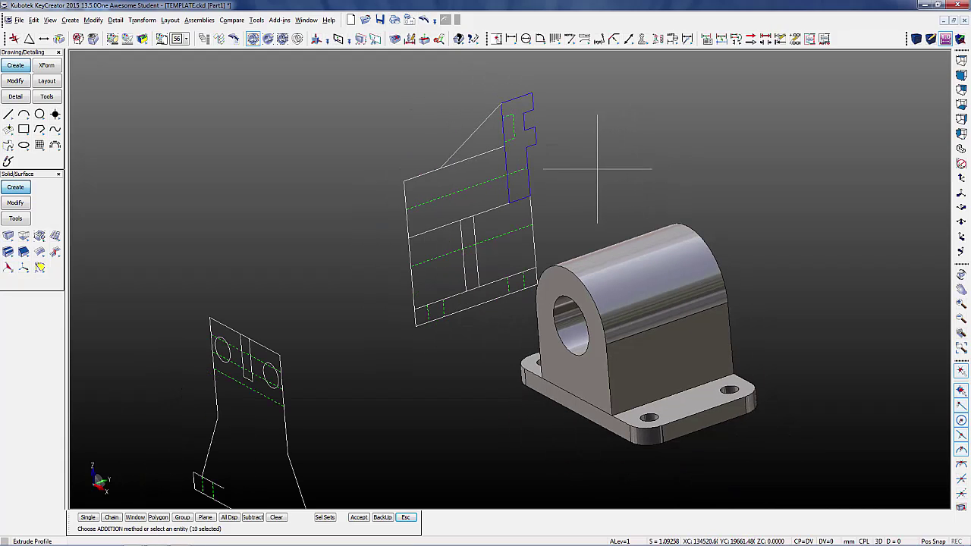
pyautogui.click(357, 517)
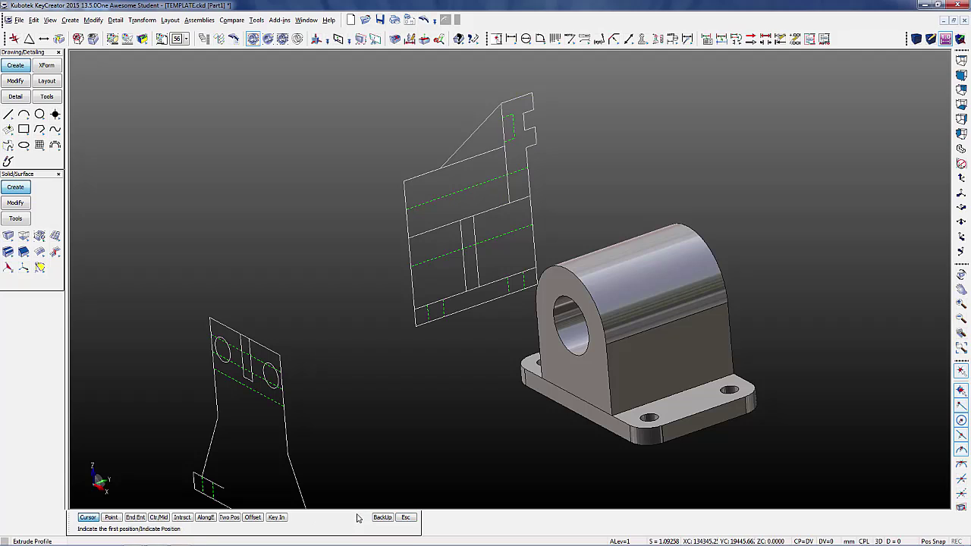
# - Extrude the notched outline between the two endpoints of the top view's outermost line, just beyond the base plate's edge
pyautogui.scroll(-2, 399, 231)
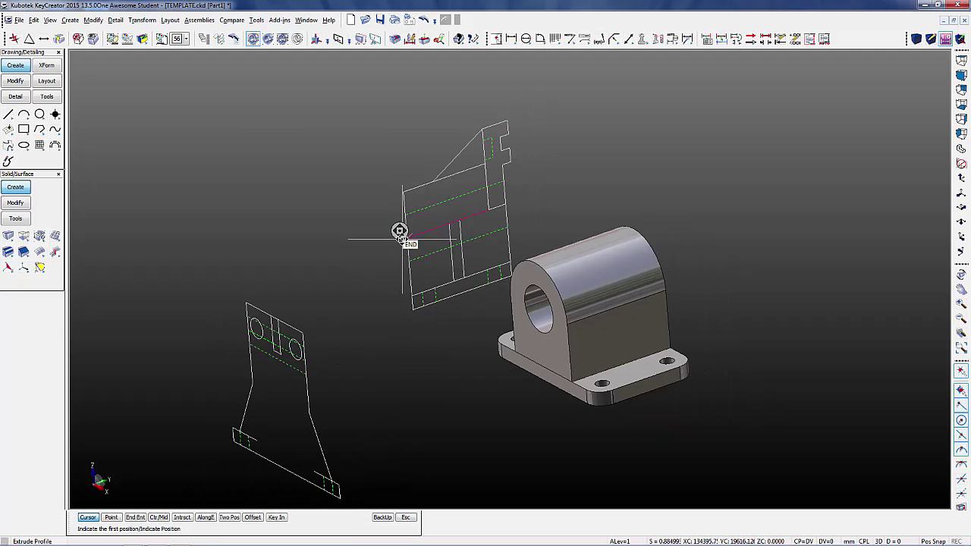
pyautogui.moveTo(628, 455); pyautogui.dragTo(606, 264, button='middle')
pyautogui.scroll(1, 600, 304)
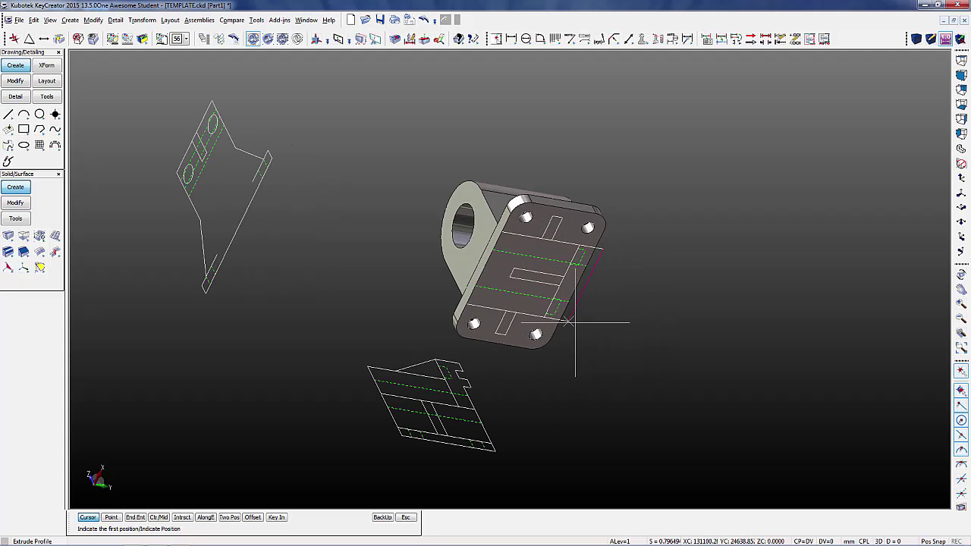
pyautogui.click(573, 319)
pyautogui.click(602, 219)
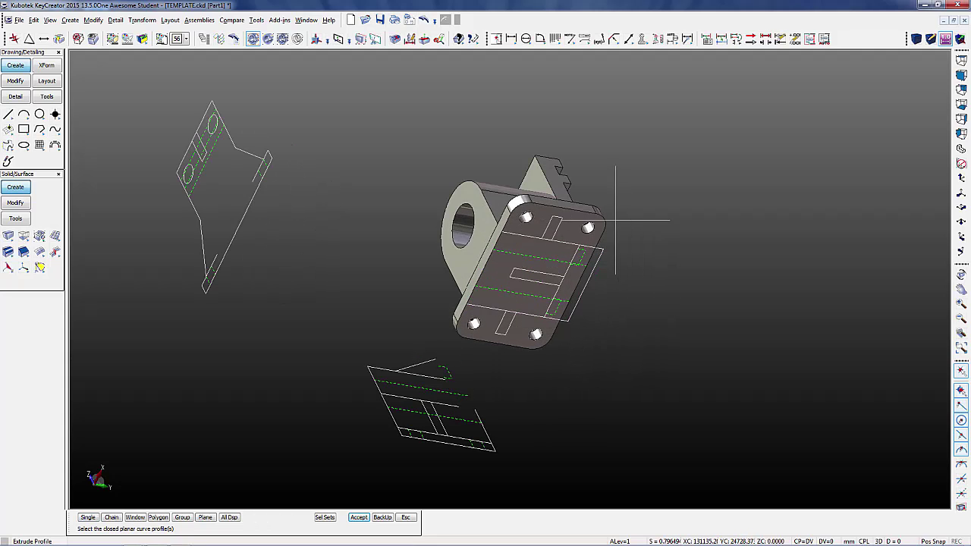
# - Set up a forward Pocket cut with the Through All end condition
pyautogui.moveTo(613, 206); pyautogui.dragTo(365, 368, button='middle')
pyautogui.scroll(1, 410, 318)
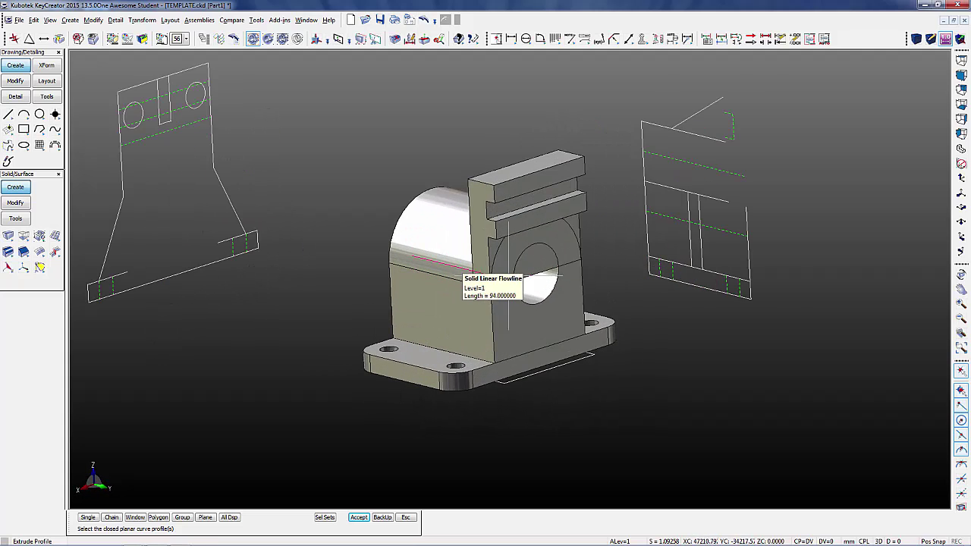
pyautogui.scroll(1, 585, 307)
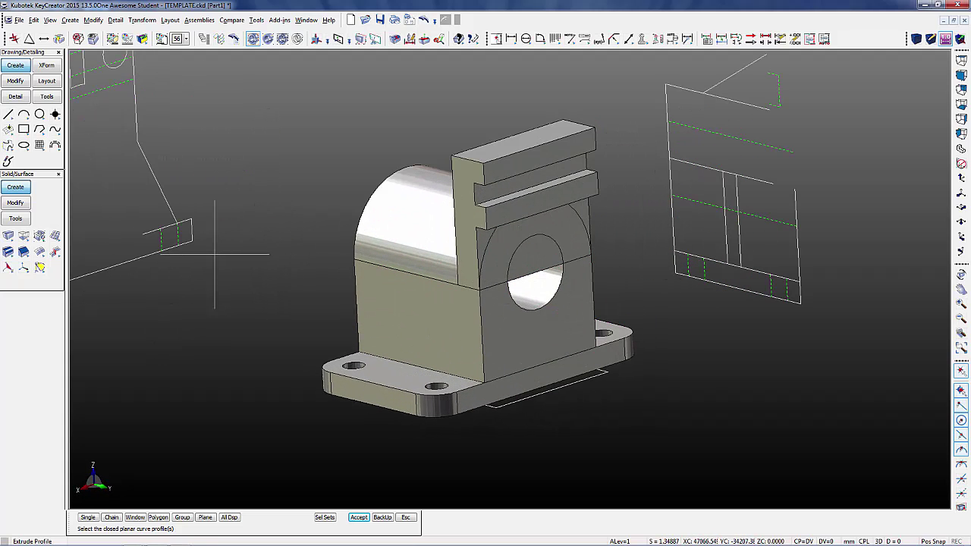
pyautogui.click(39, 238)
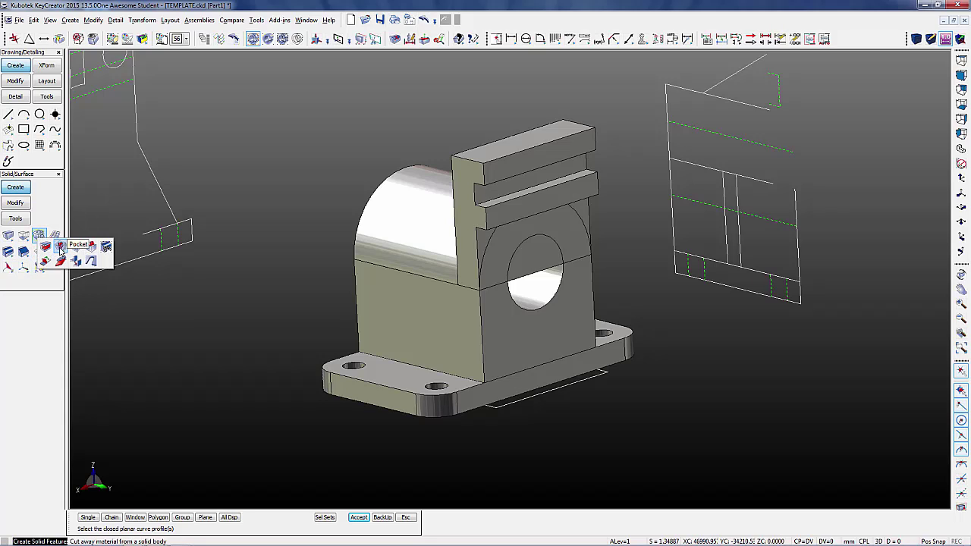
pyautogui.click(60, 246)
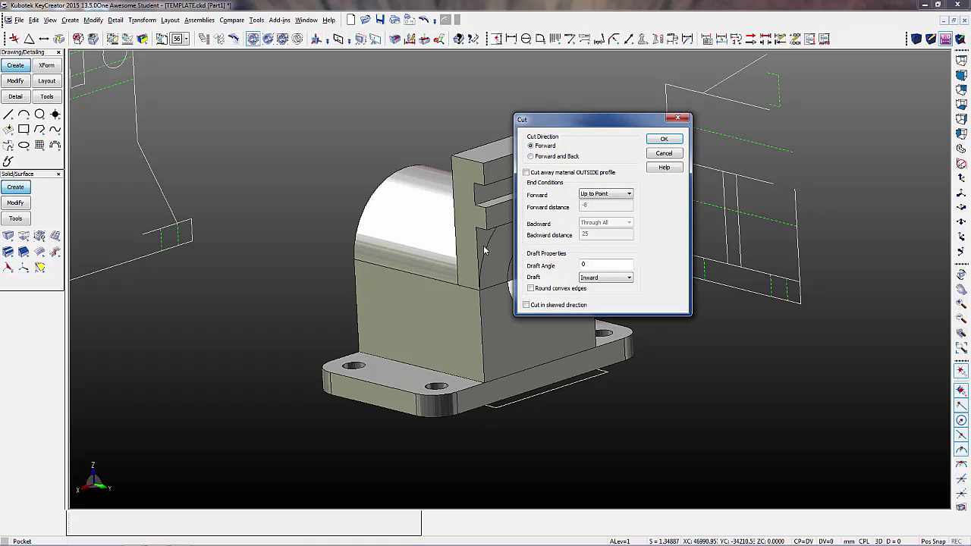
pyautogui.click(604, 195)
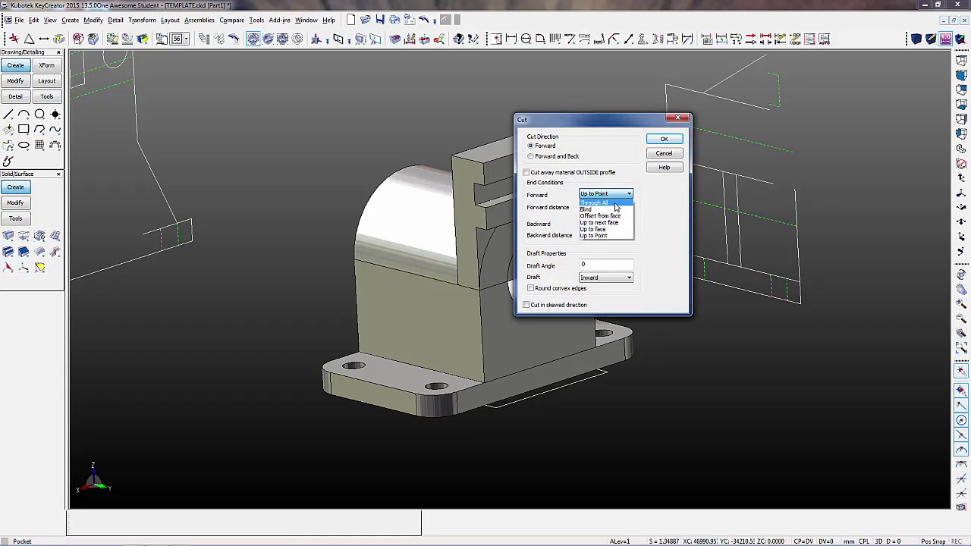
pyautogui.click(599, 202)
pyautogui.click(664, 140)
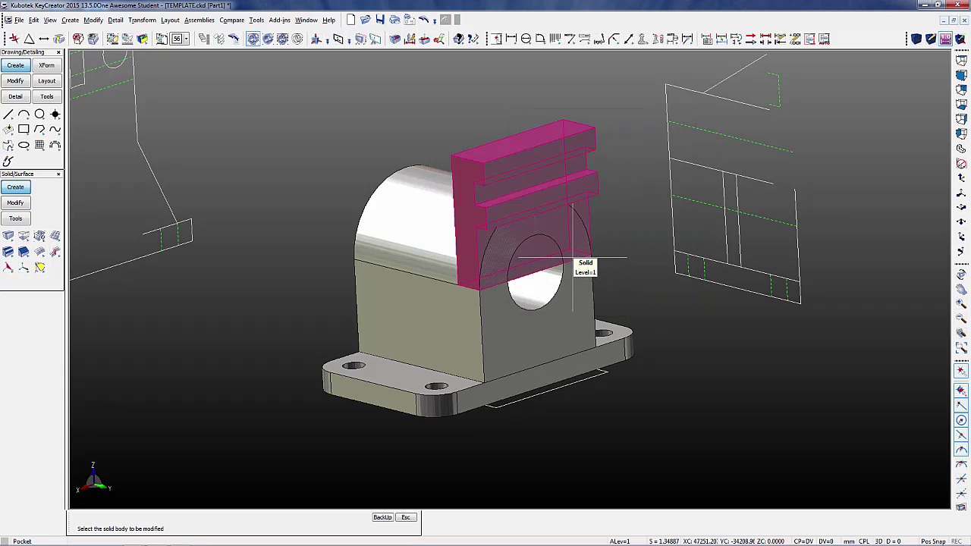
# - Cut the bore's 40 mm circular edge through the notched upright plate in the forward direction
pyautogui.click(573, 257)
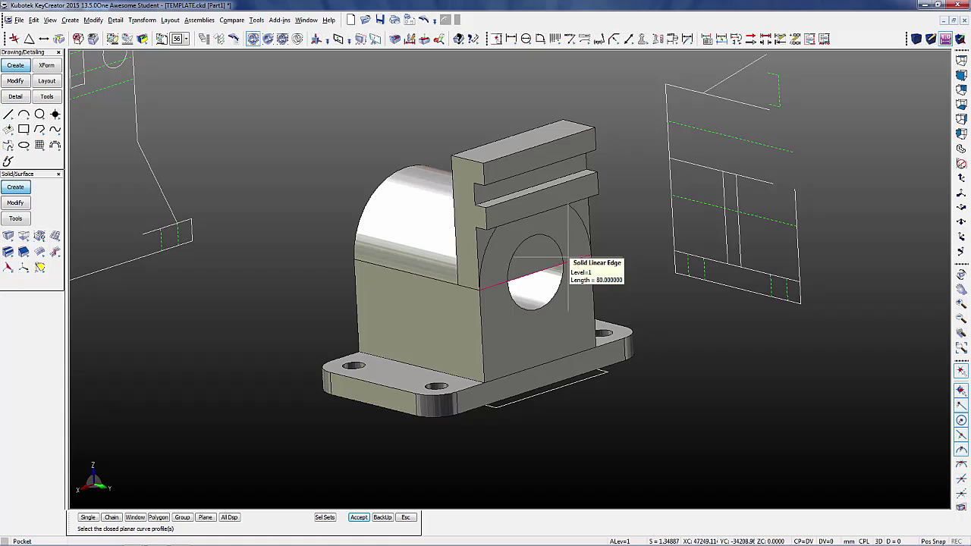
pyautogui.click(554, 240)
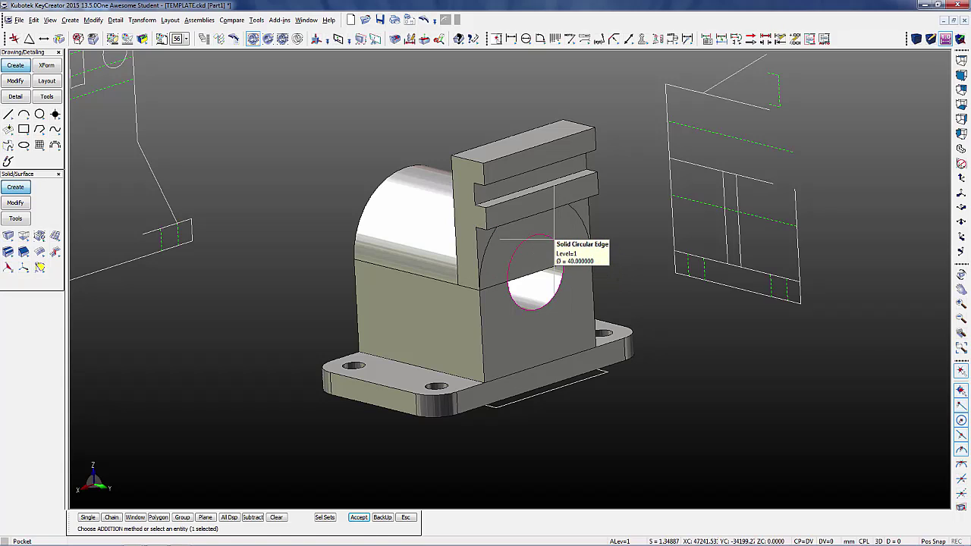
pyautogui.click(357, 517)
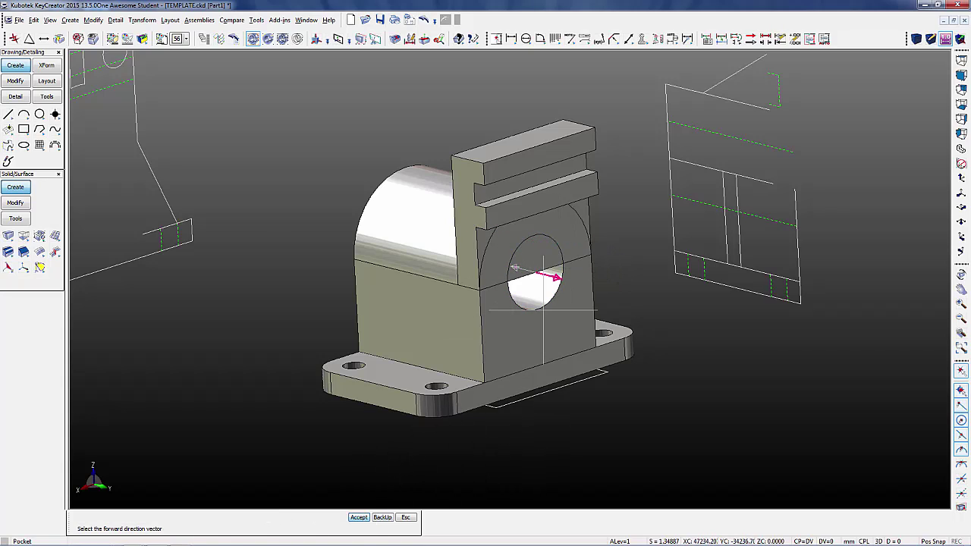
pyautogui.press('Return')
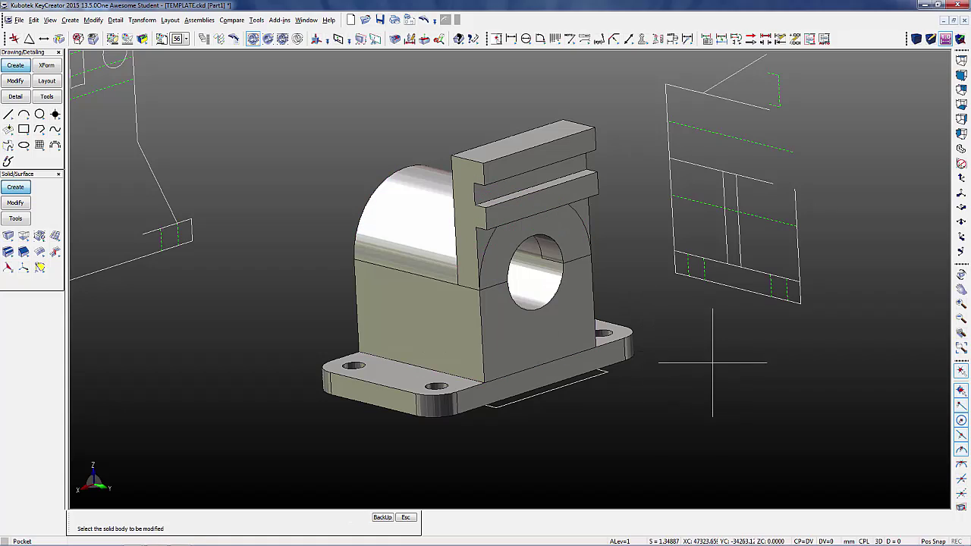
pyautogui.moveTo(698, 357); pyautogui.dragTo(693, 383, button='middle')
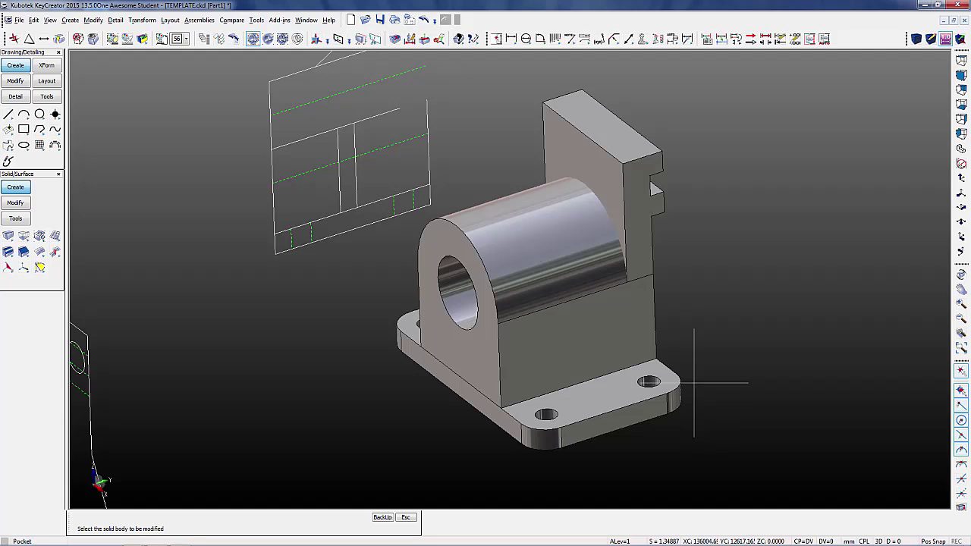
pyautogui.press('Escape')
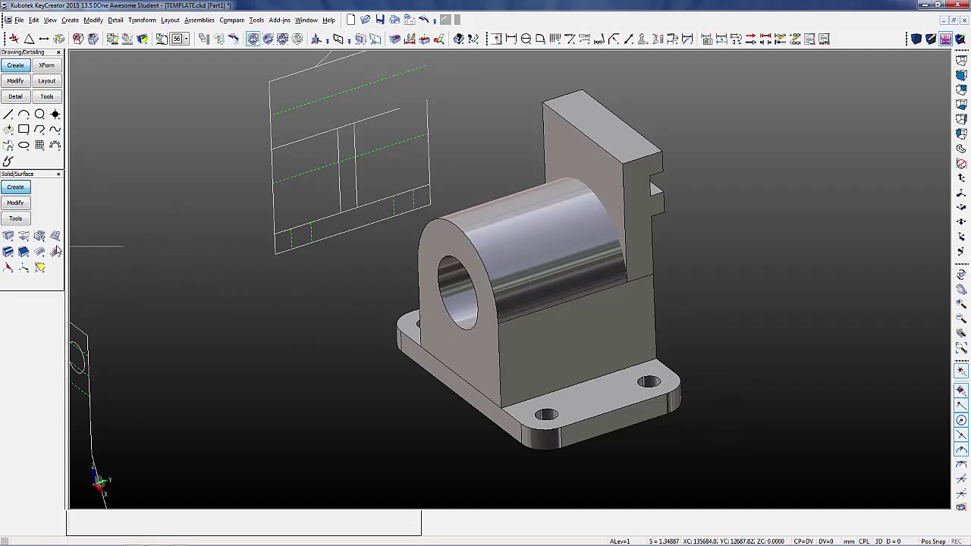
# - Unite the arched block with the notched upright plate using a Boolean Unite
pyautogui.click(16, 205)
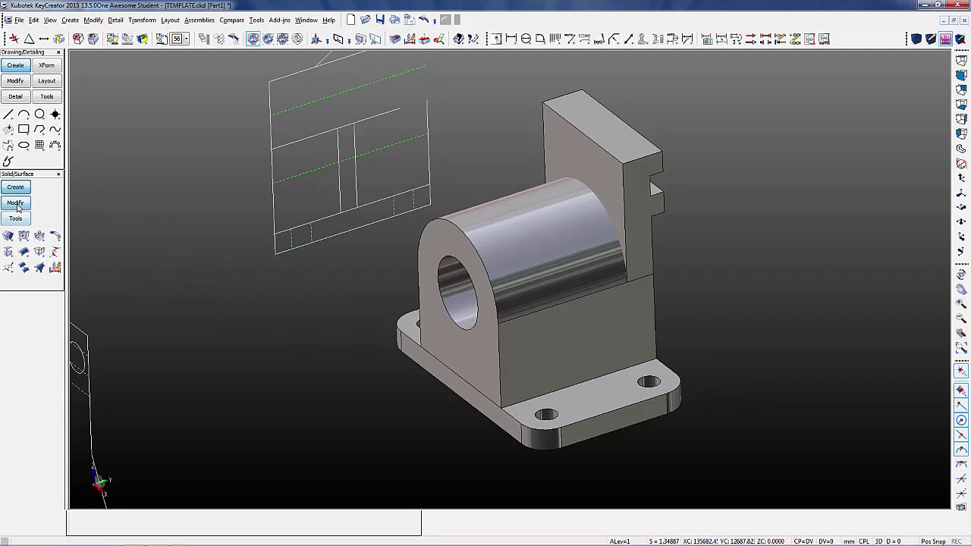
pyautogui.click(9, 237)
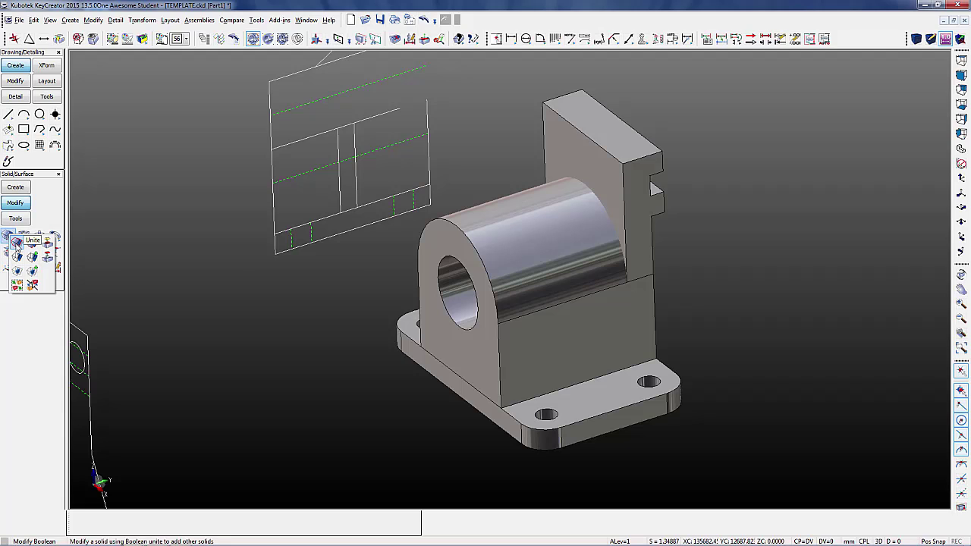
pyautogui.click(16, 242)
pyautogui.click(496, 255)
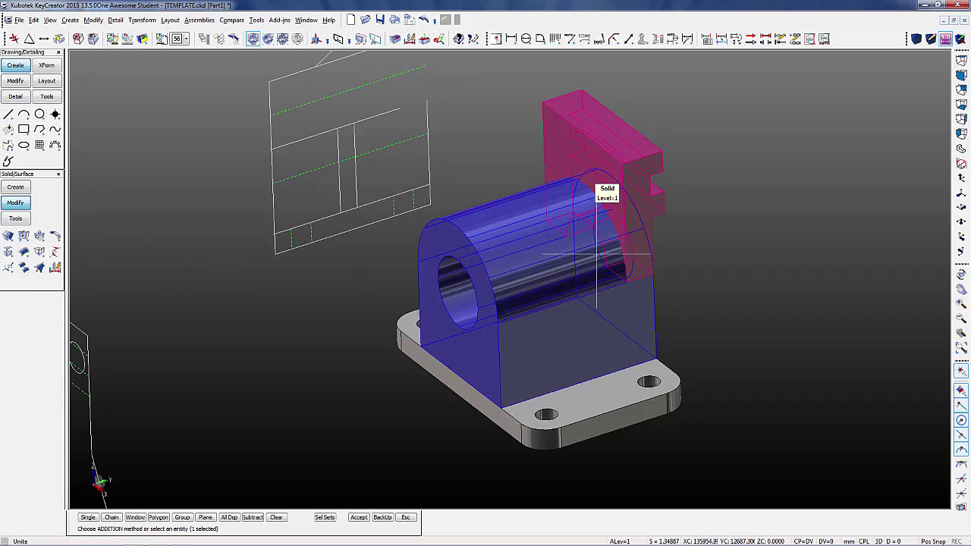
pyautogui.click(605, 188)
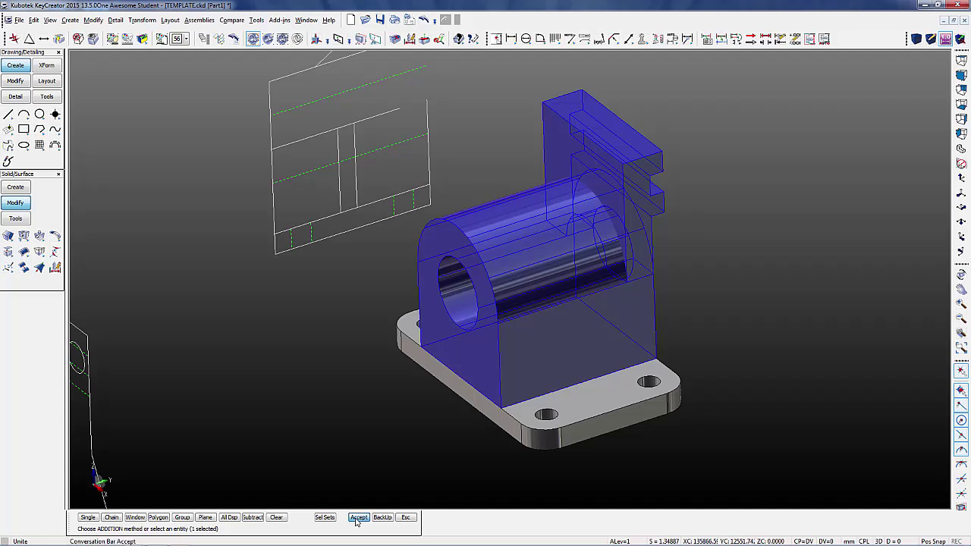
pyautogui.click(356, 518)
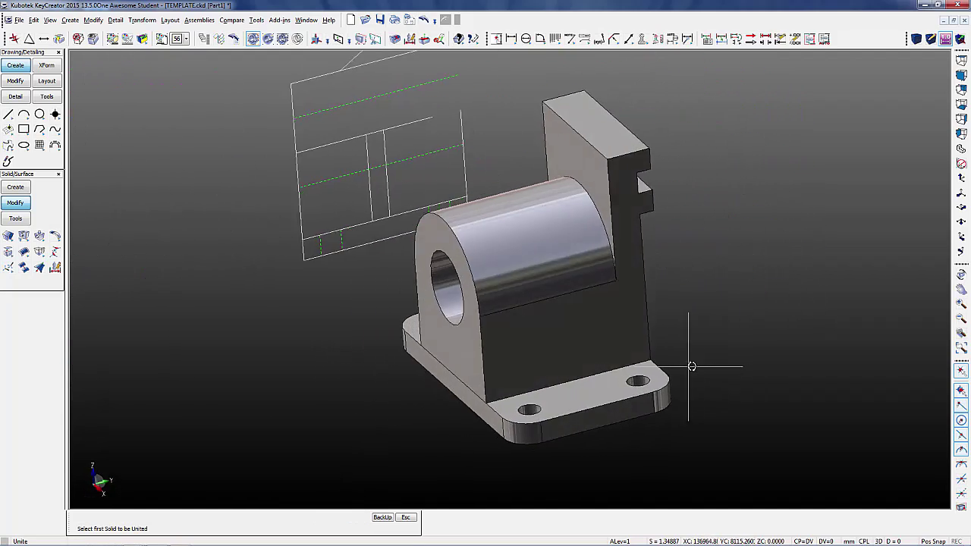
# - In the view with two circles, draw a line on each side joining the side's bend to the inner end of the base edge
pyautogui.scroll(-1, 771, 390)
pyautogui.scroll(-2, 649, 407)
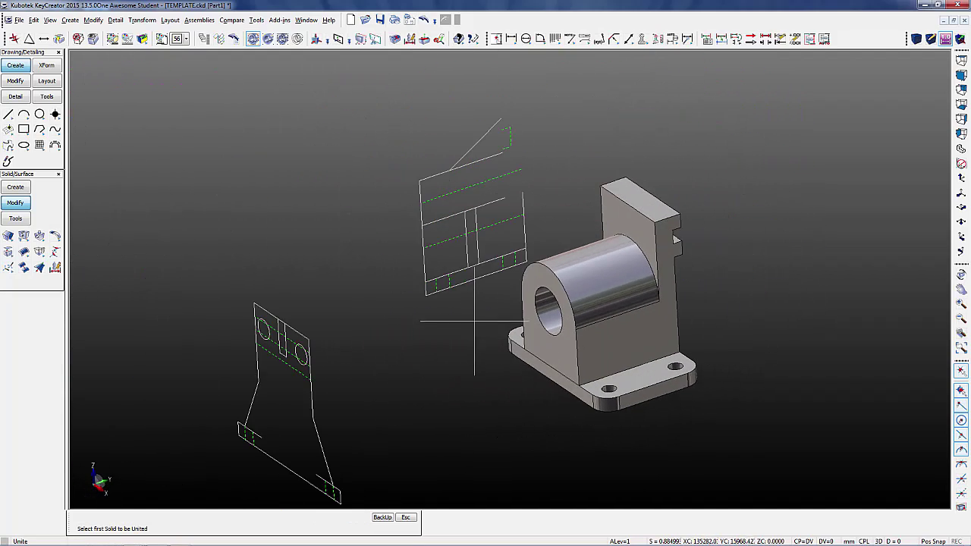
pyautogui.scroll(-1, 541, 281)
pyautogui.scroll(2, 427, 462)
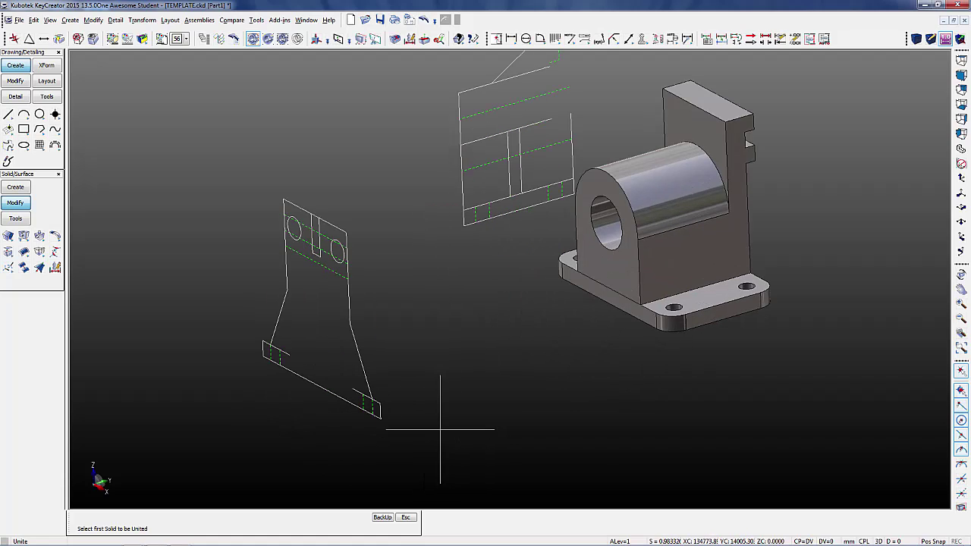
pyautogui.click(7, 116)
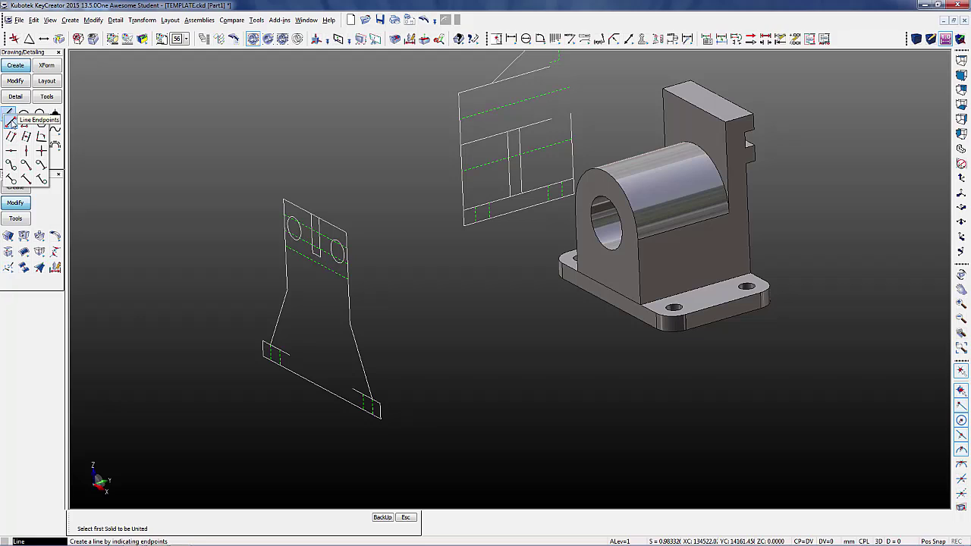
pyautogui.click(10, 120)
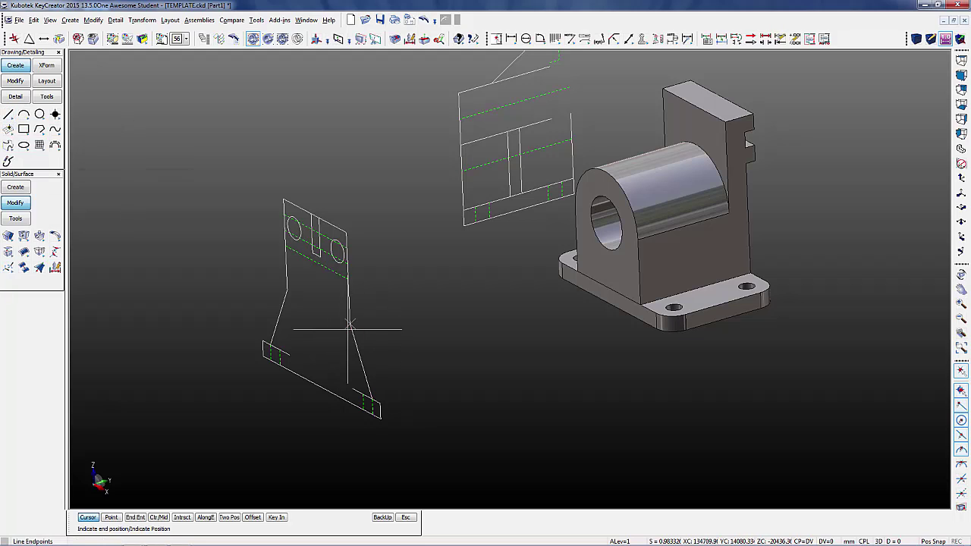
pyautogui.click(354, 390)
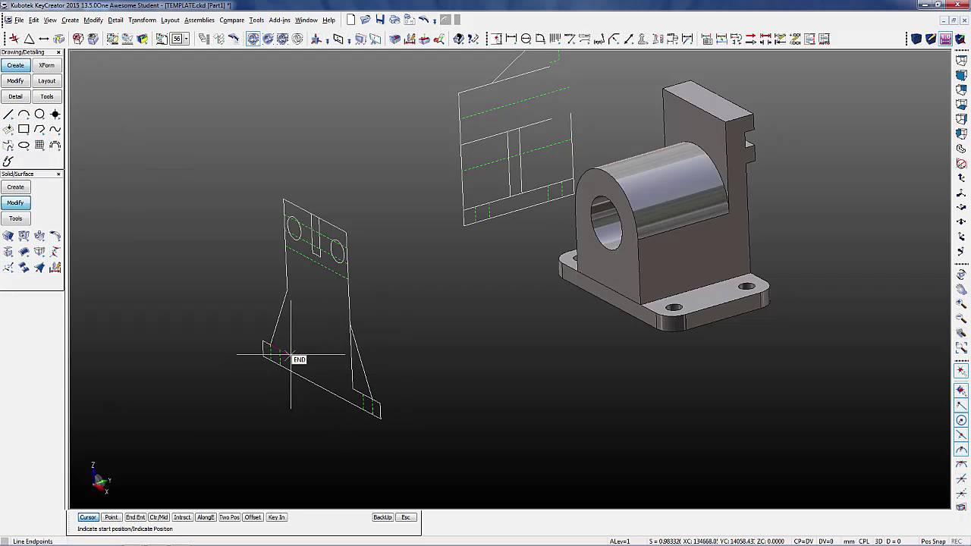
pyautogui.click(290, 355)
pyautogui.click(287, 288)
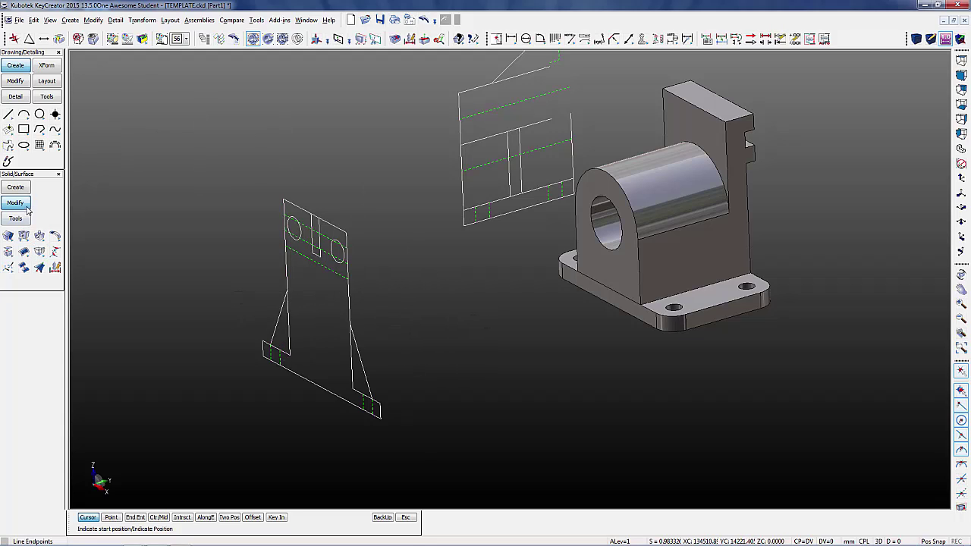
# - Extrude the two triangular side rib profiles using Between Two Positions, from one lower end of the paired vertical lines to the other
pyautogui.click(20, 190)
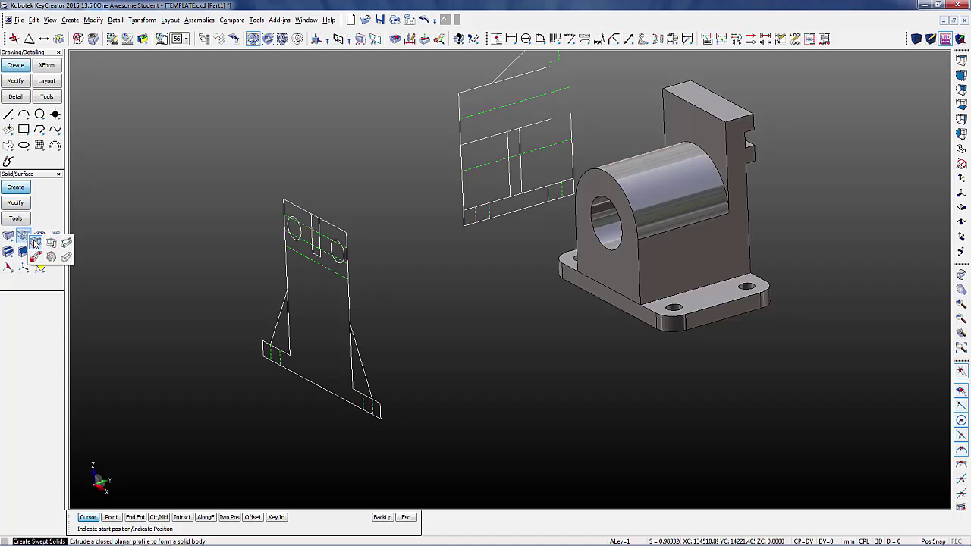
pyautogui.click(35, 242)
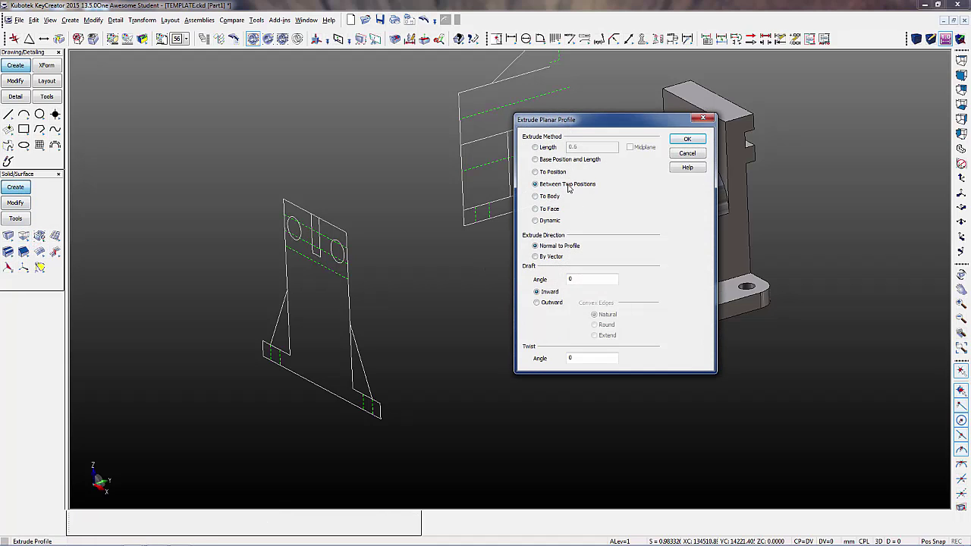
pyautogui.click(686, 142)
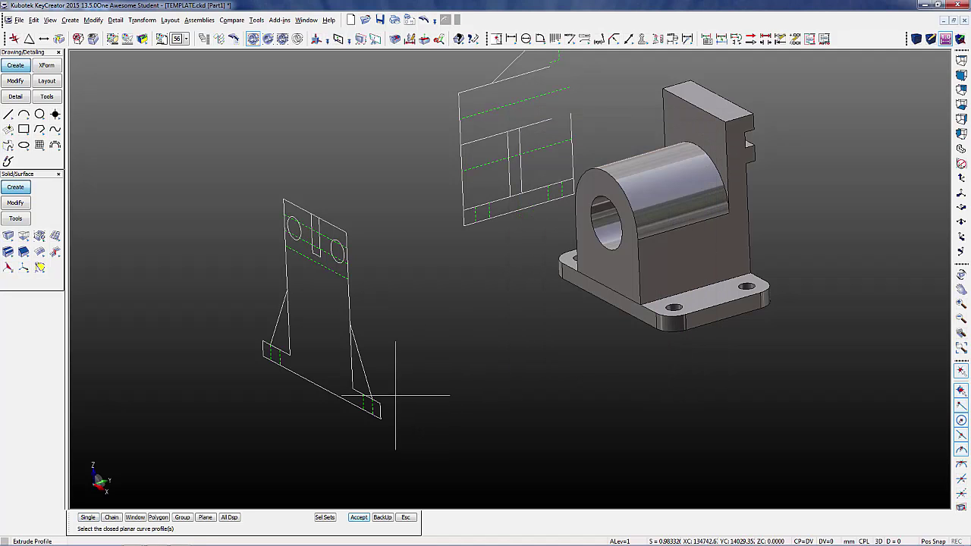
pyautogui.click(347, 396)
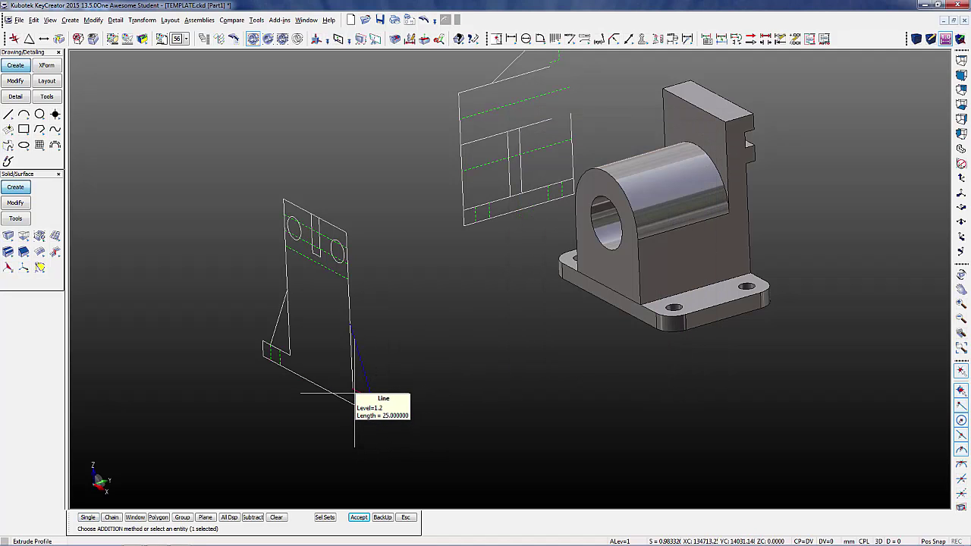
pyautogui.click(354, 398)
pyautogui.click(315, 380)
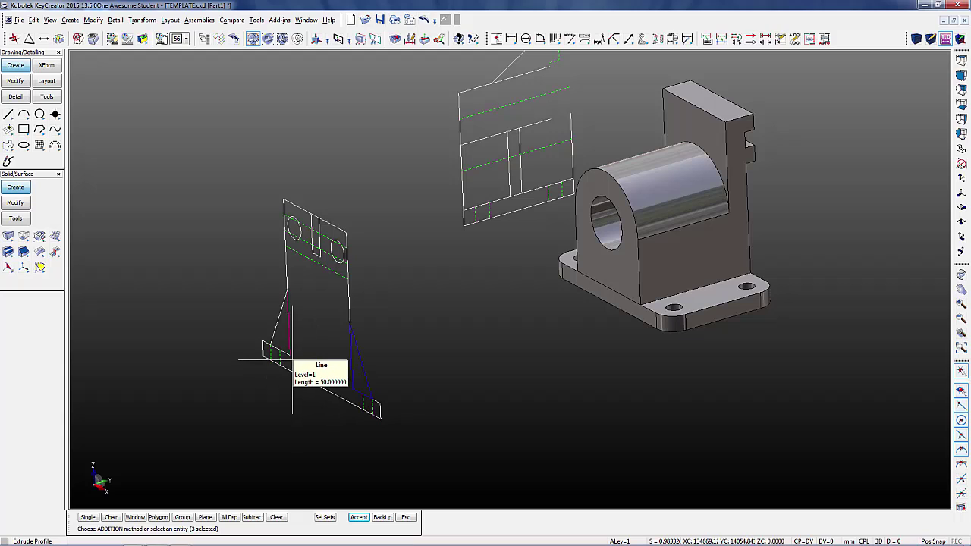
pyautogui.click(292, 358)
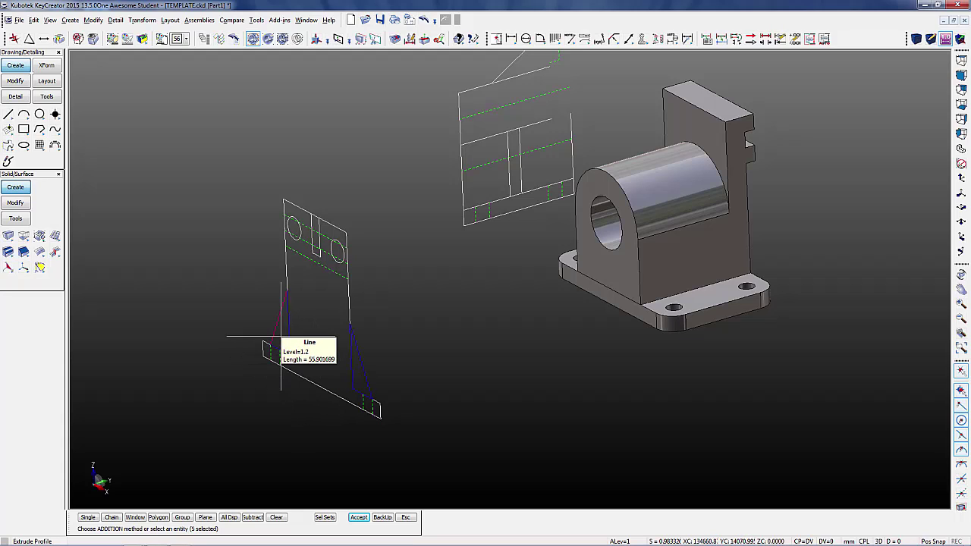
pyautogui.click(280, 336)
pyautogui.click(358, 516)
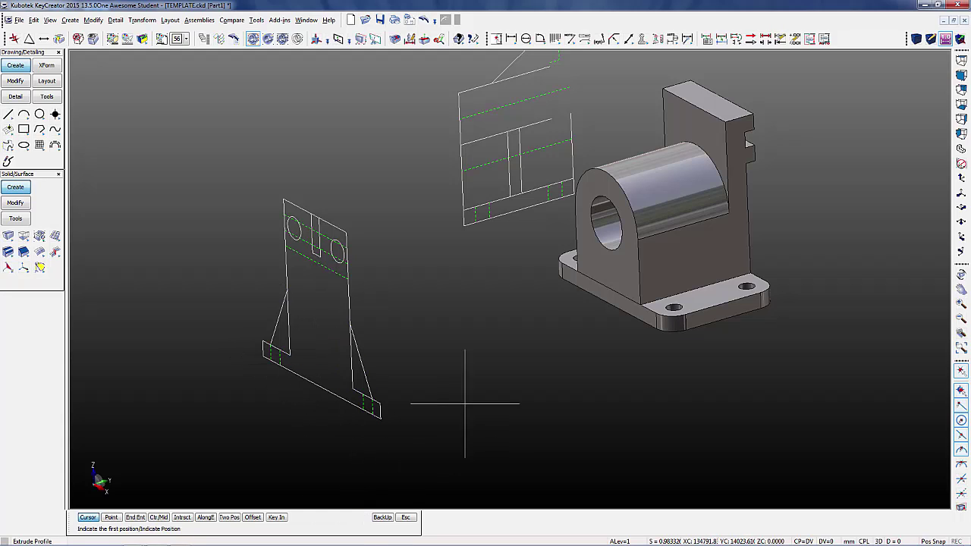
pyautogui.click(520, 204)
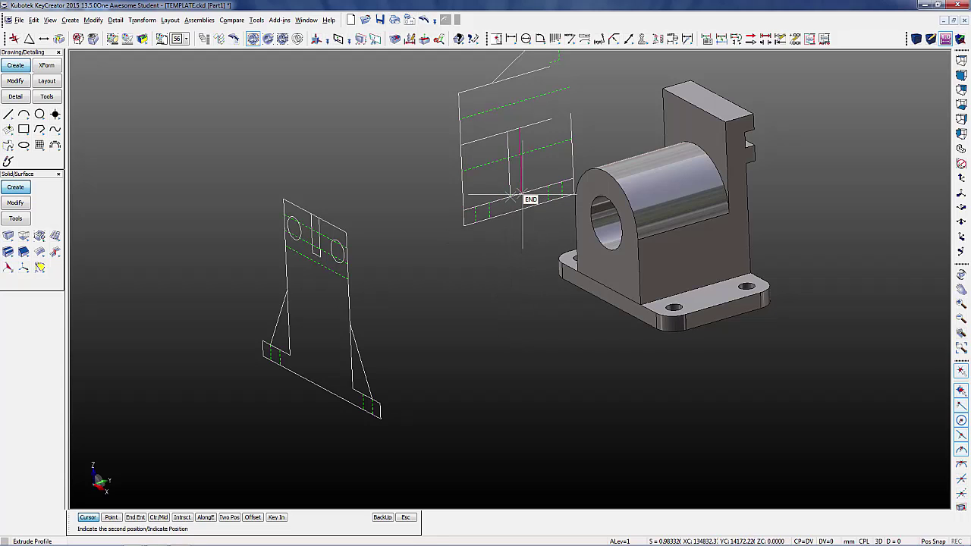
pyautogui.click(526, 198)
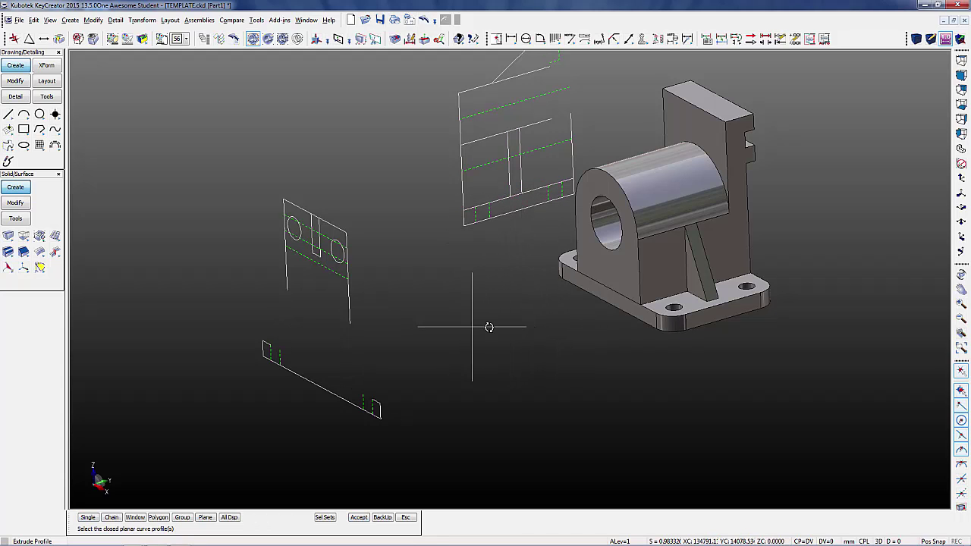
pyautogui.moveTo(520, 331)
pyautogui.mouseDown(button='middle')
pyautogui.moveTo(746, 310)
pyautogui.moveTo(512, 323)
pyautogui.mouseUp(button='middle')
pyautogui.scroll(-1, 806, 227)
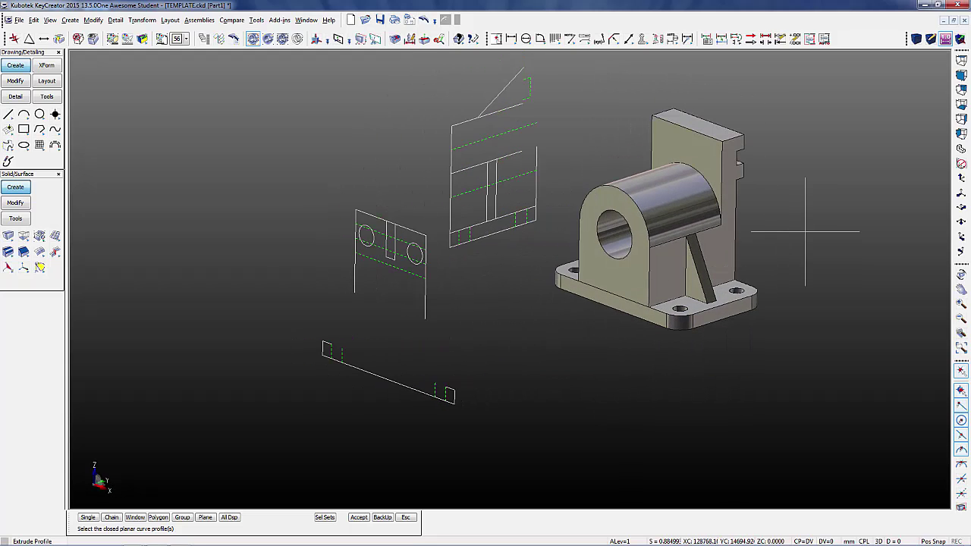
pyautogui.scroll(2, 789, 244)
pyautogui.scroll(-1, 570, 330)
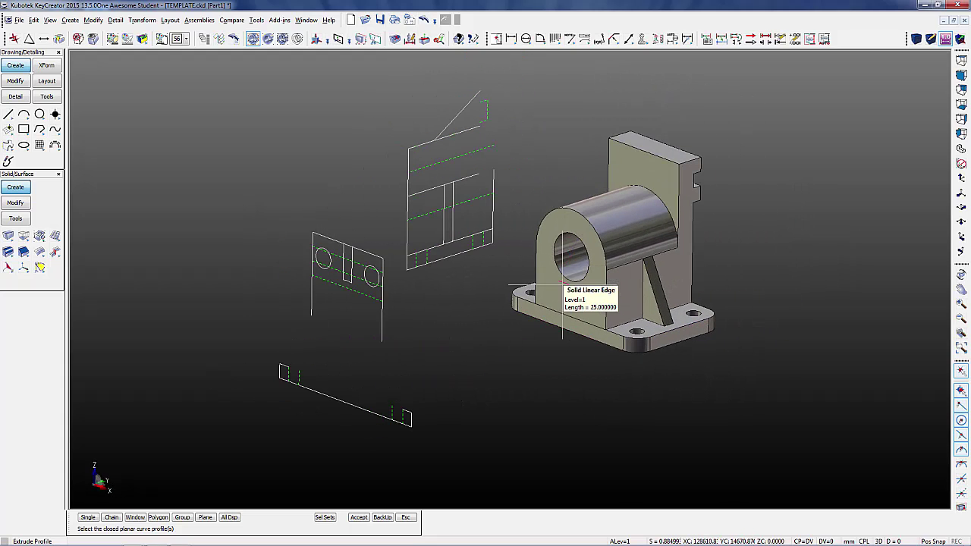
# - Extrude the narrow profile above the arch Between Two Positions, from the sloped line's lower end to the adjoining edge's far end in the side view
pyautogui.click(961, 73)
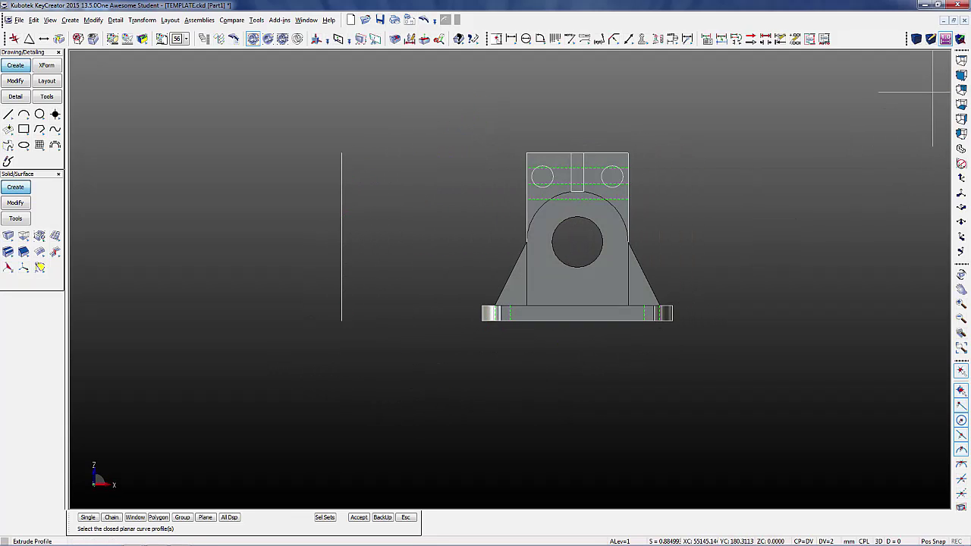
pyautogui.scroll(3, 582, 171)
pyautogui.scroll(1, 582, 171)
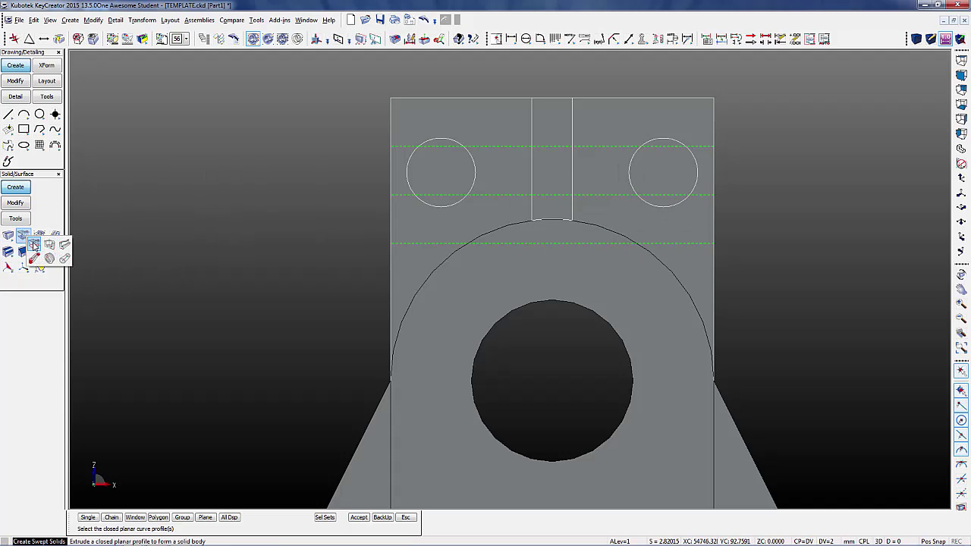
pyautogui.click(33, 244)
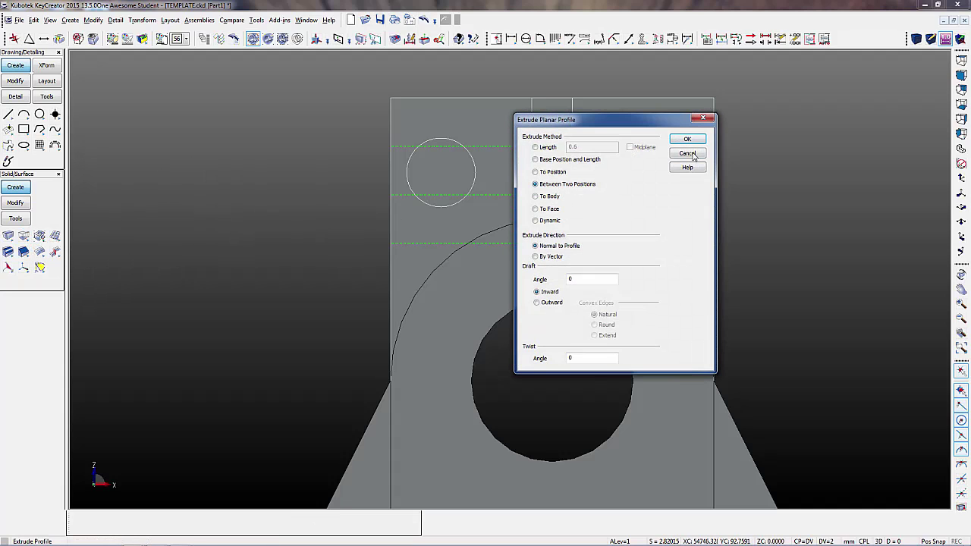
pyautogui.click(687, 139)
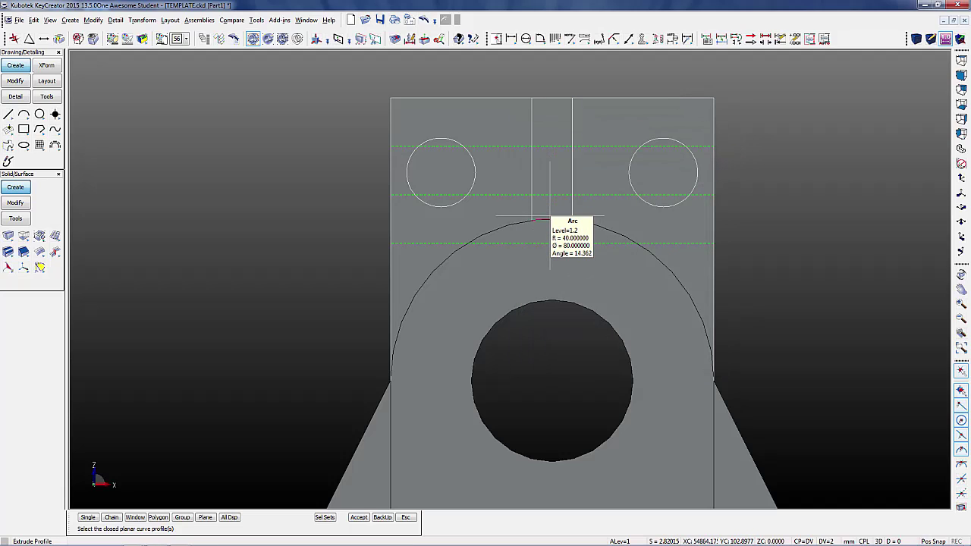
pyautogui.click(550, 219)
pyautogui.click(532, 203)
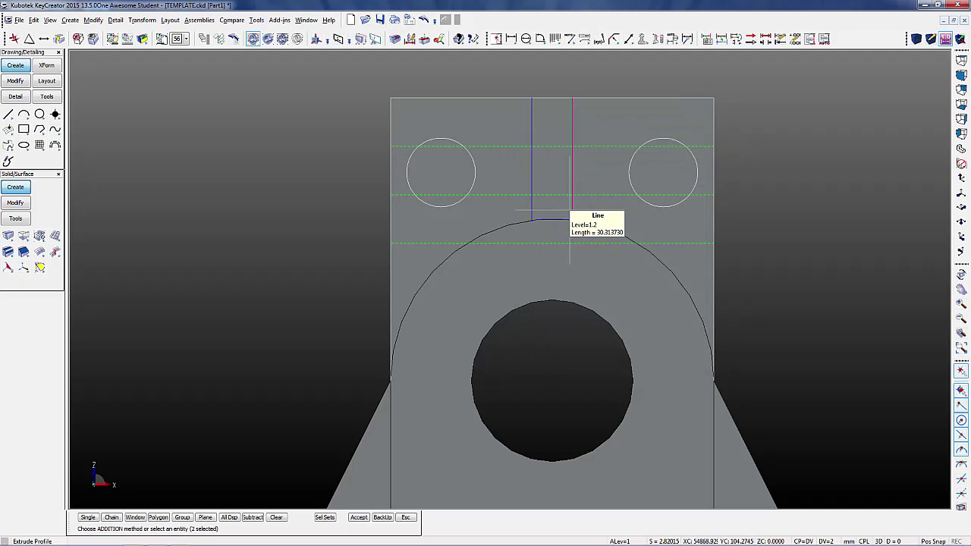
pyautogui.click(551, 98)
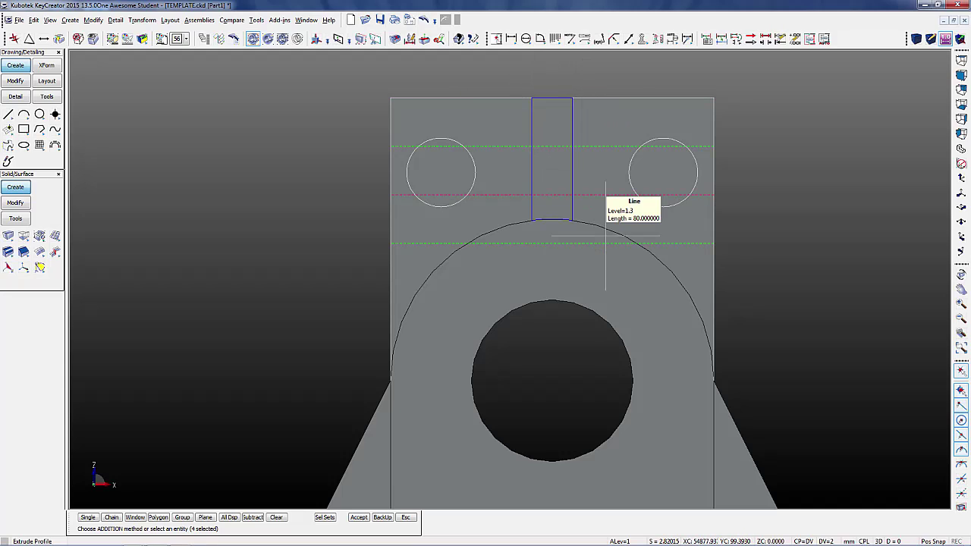
pyautogui.click(358, 517)
pyautogui.moveTo(769, 210); pyautogui.dragTo(578, 307, button='middle')
pyautogui.scroll(-5, 578, 307)
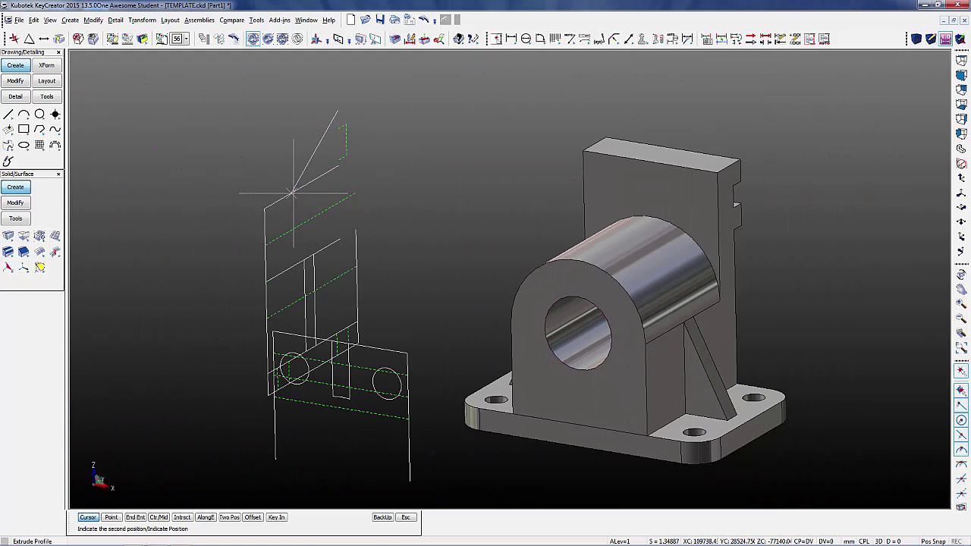
pyautogui.click(345, 172)
# - Trim the upper rib to the diagonal line using the side view as Current View orientation, keeping the part below the line
pyautogui.moveTo(817, 222)
pyautogui.mouseDown(button='middle')
pyautogui.moveTo(748, 268)
pyautogui.moveTo(635, 268)
pyautogui.moveTo(746, 270)
pyautogui.mouseUp(button='middle')
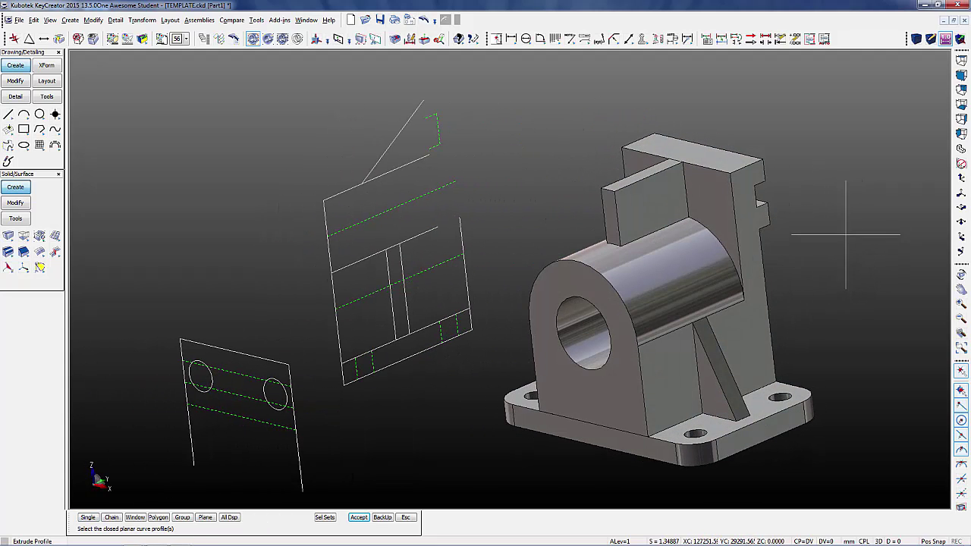
pyautogui.click(961, 119)
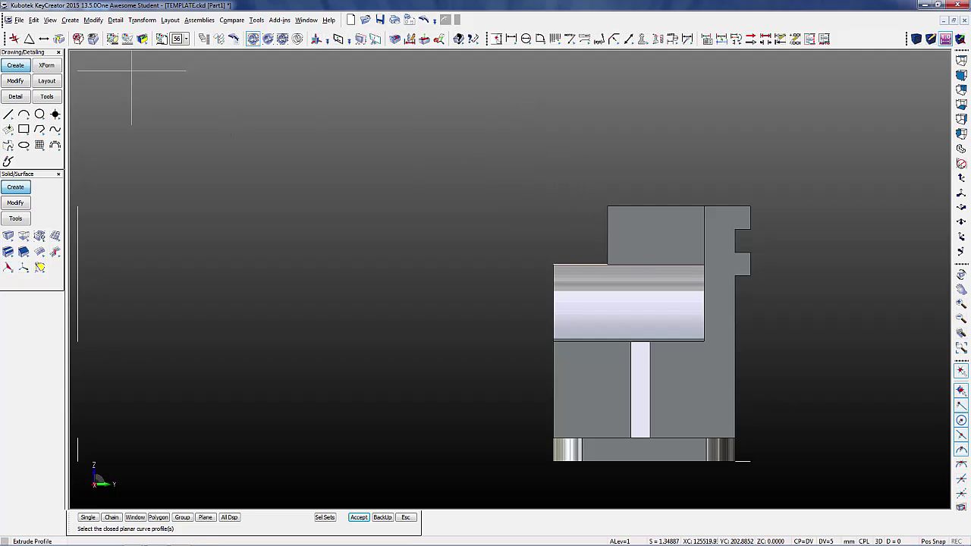
pyautogui.click(17, 204)
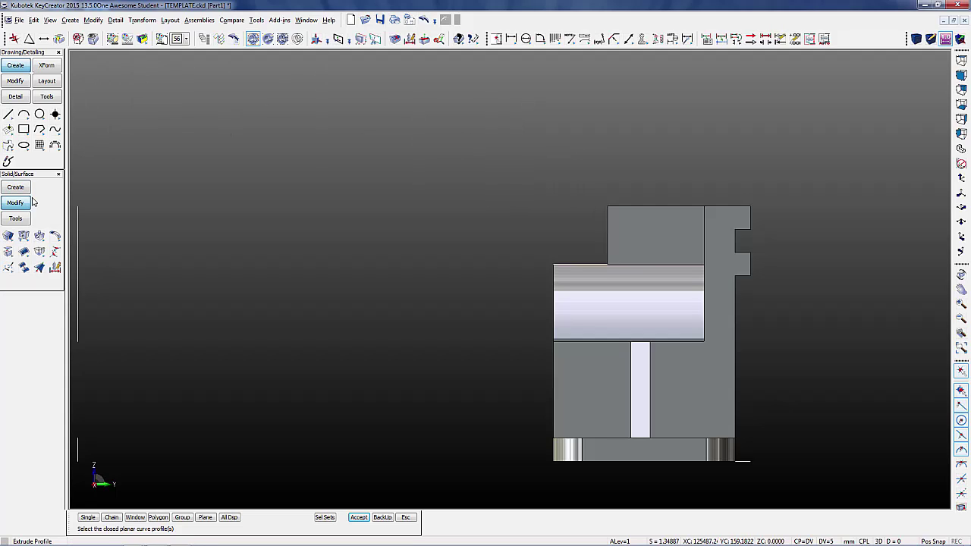
pyautogui.click(23, 237)
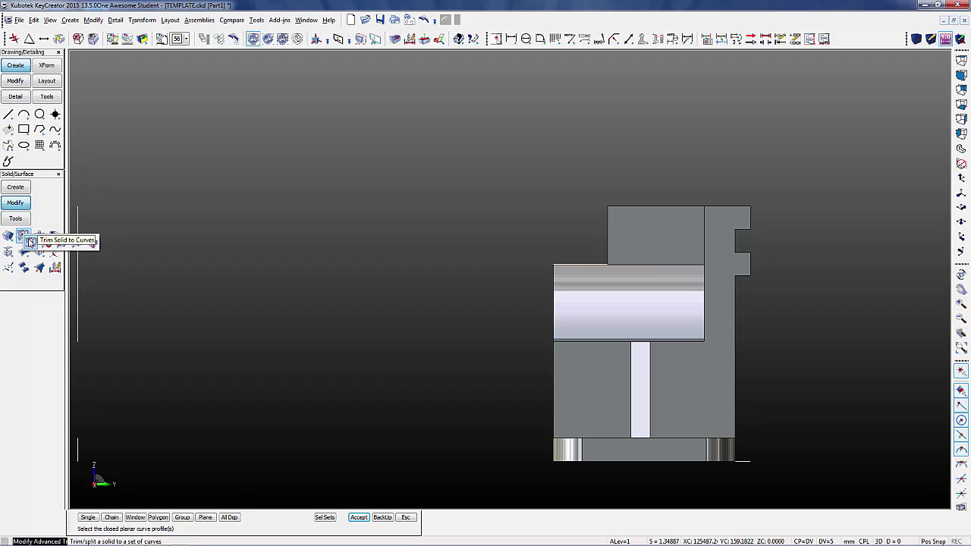
pyautogui.click(31, 242)
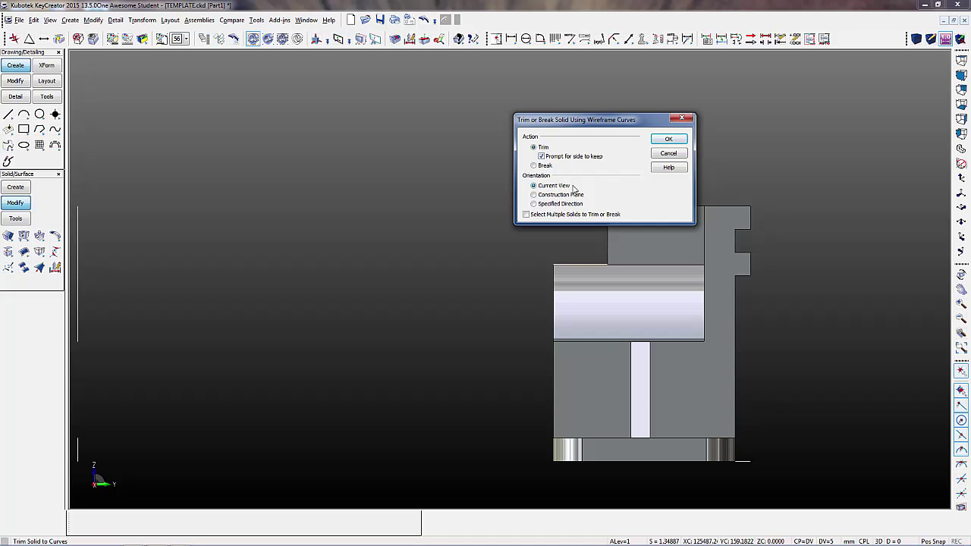
pyautogui.click(666, 140)
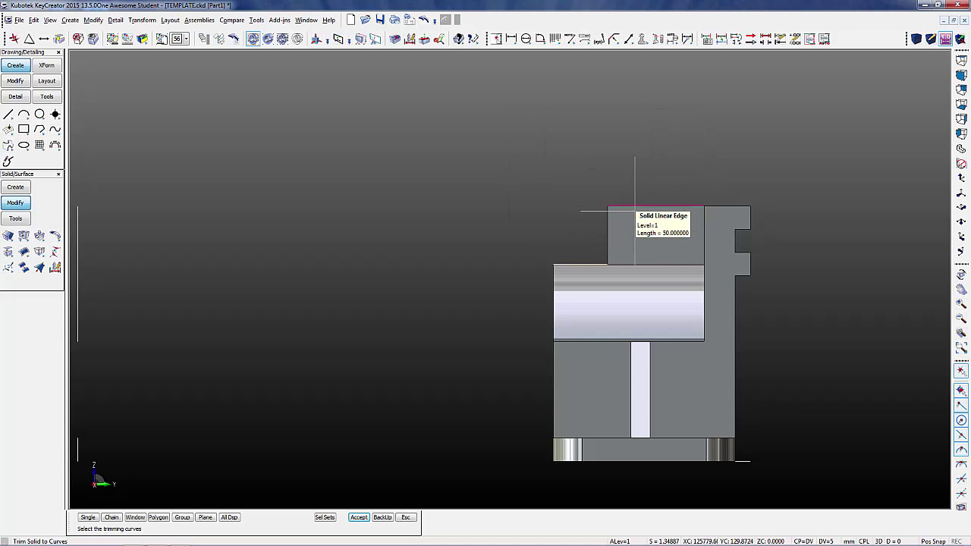
pyautogui.click(641, 243)
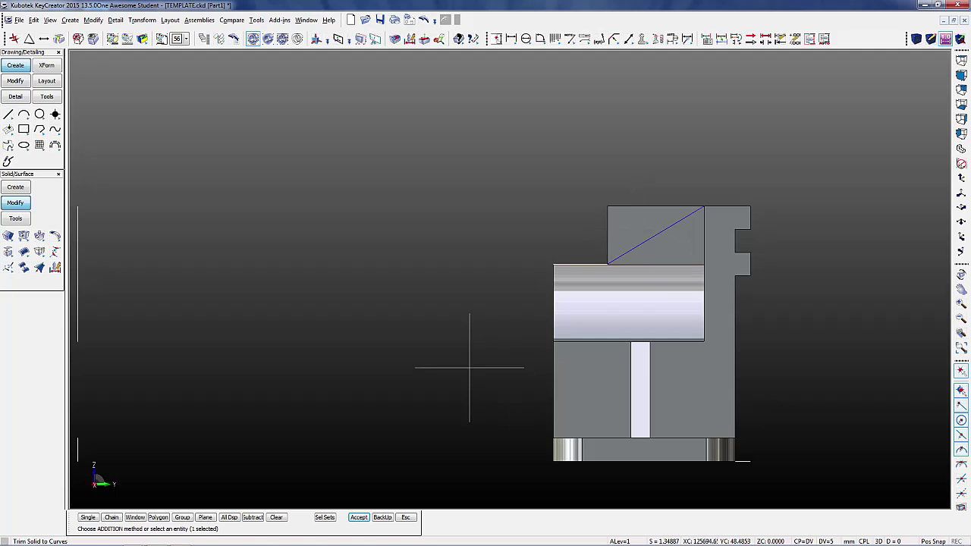
pyautogui.click(357, 517)
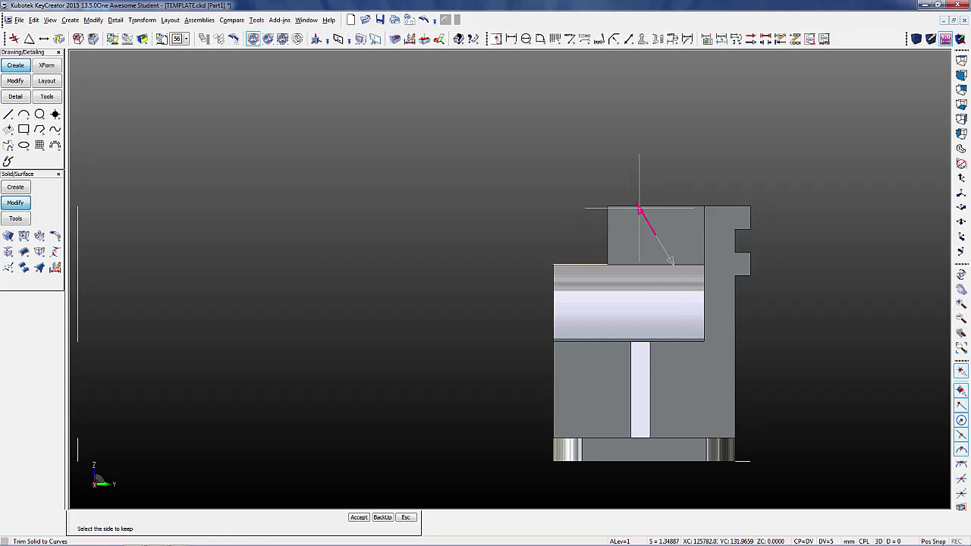
pyautogui.click(674, 261)
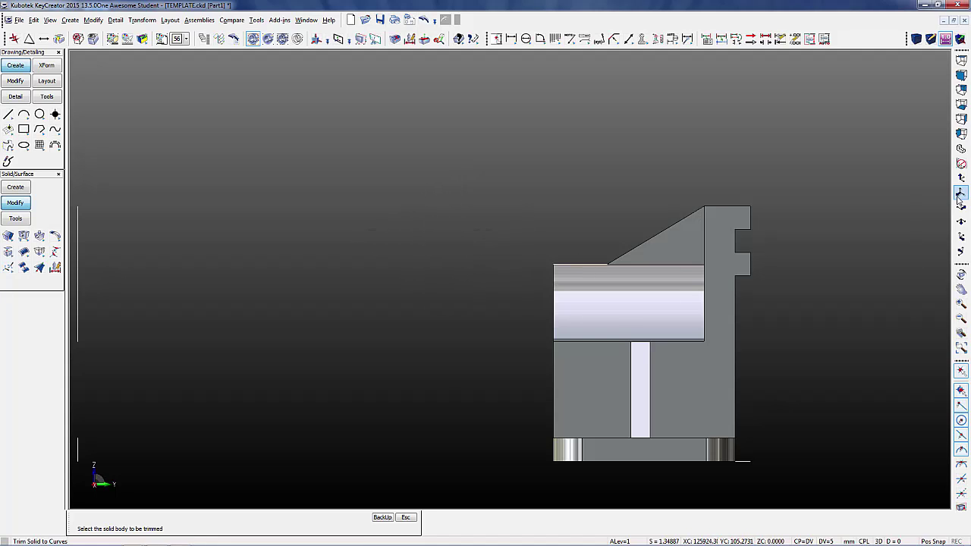
# - Set up a forward-only Pocket cut with the Up to Point end condition and a draft angle of 0
pyautogui.click(959, 149)
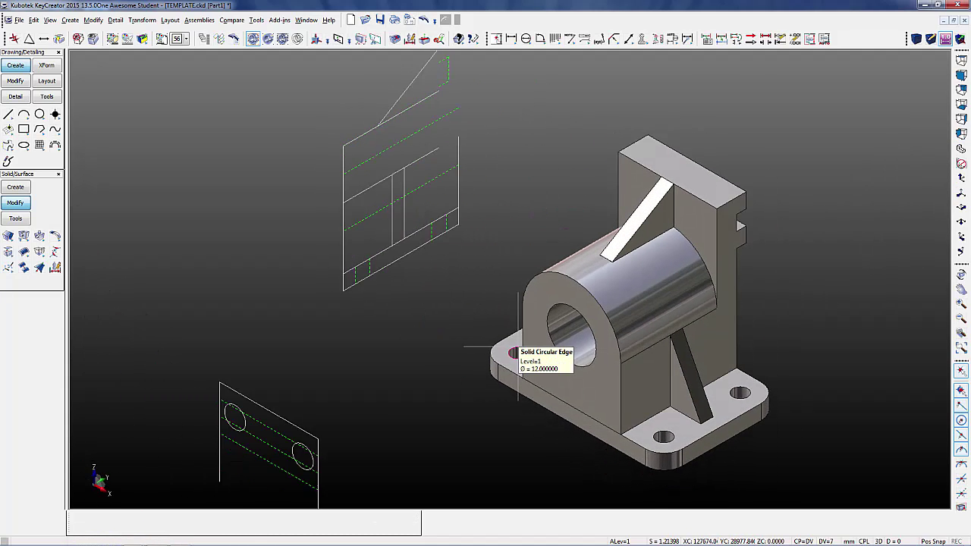
pyautogui.moveTo(622, 410); pyautogui.dragTo(584, 353, button='middle')
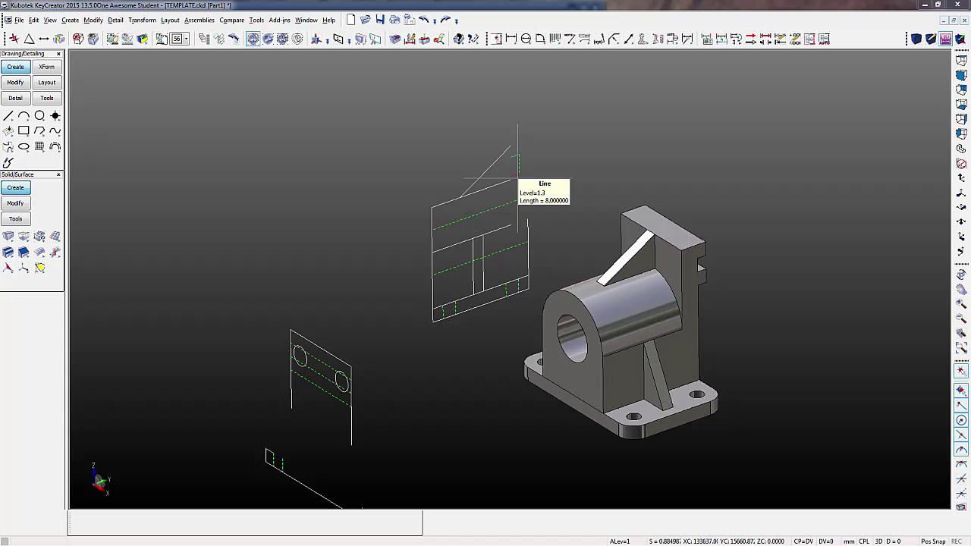
pyautogui.click(39, 238)
pyautogui.click(60, 244)
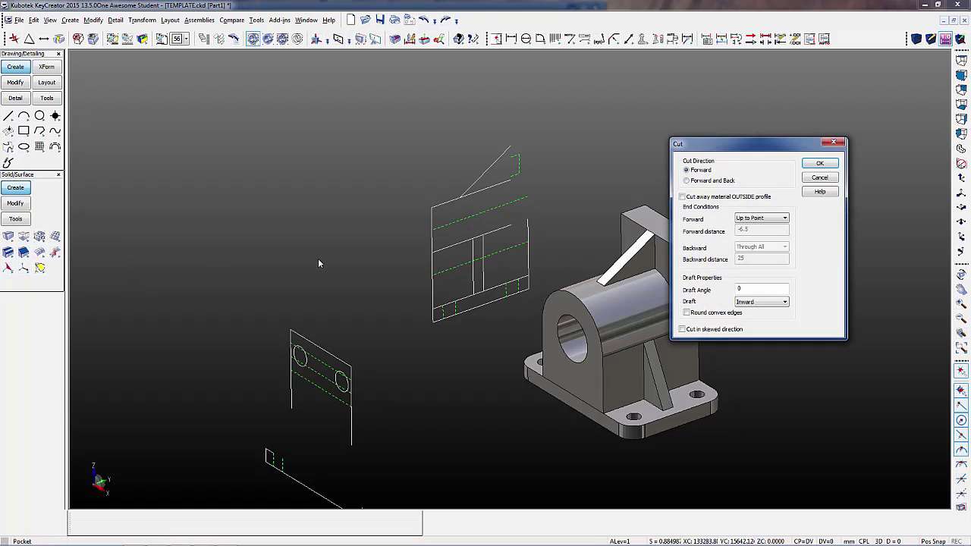
pyautogui.click(766, 219)
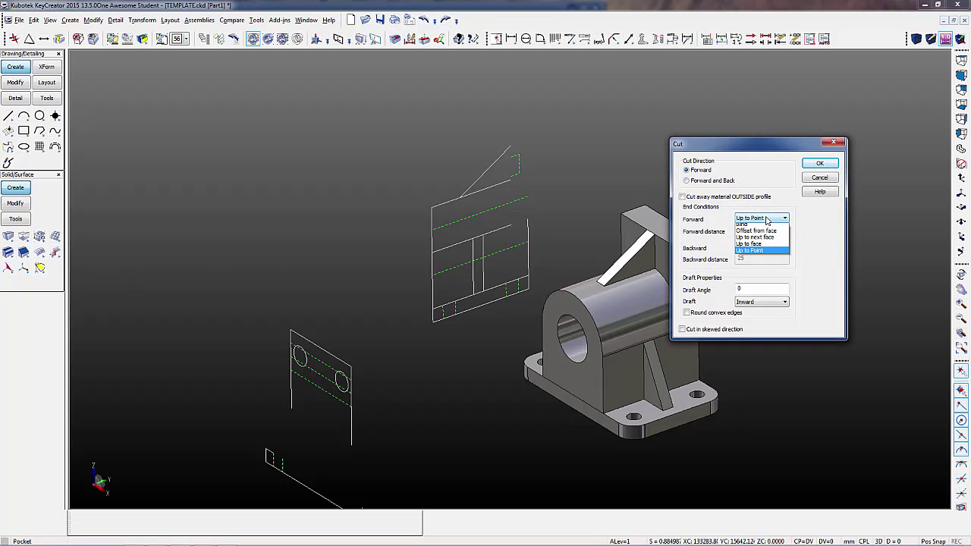
pyautogui.click(758, 261)
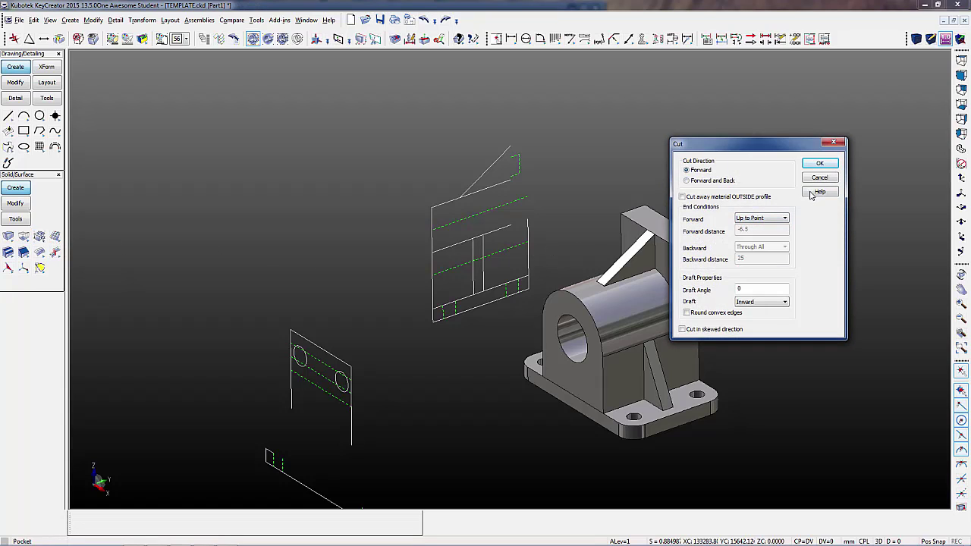
pyautogui.click(829, 168)
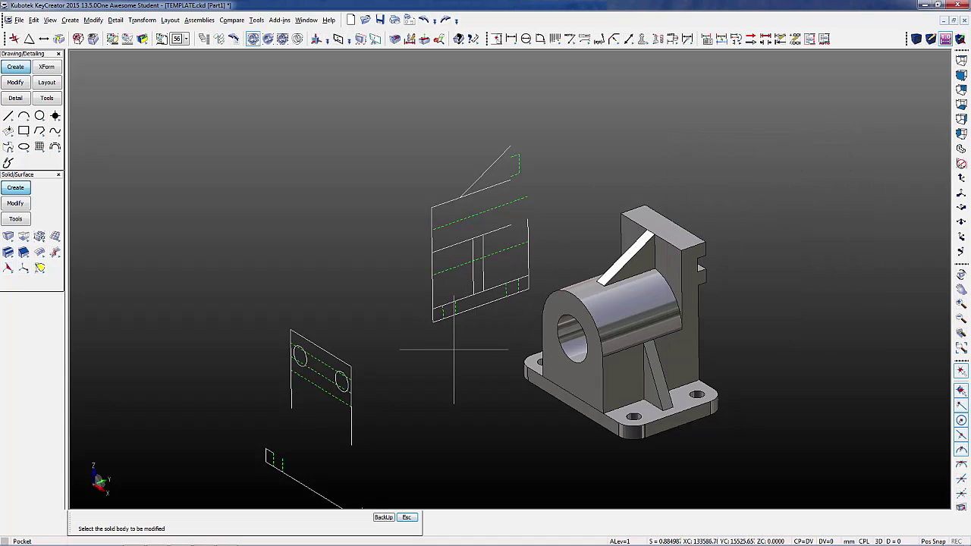
# - Cut the two circles through the upright body, towards the solid, up to the lower corner of the dashed notch lines in the side view
pyautogui.click(645, 249)
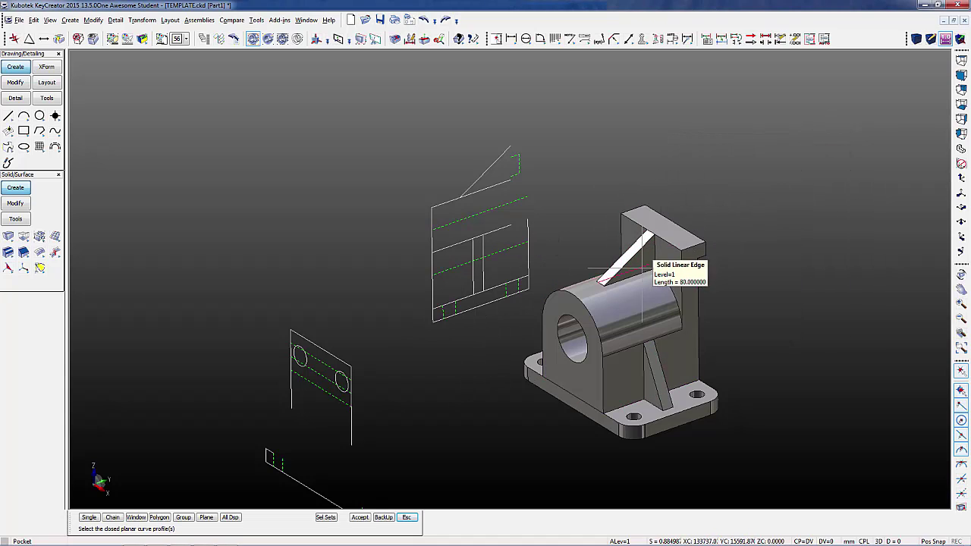
pyautogui.click(333, 374)
pyautogui.click(303, 360)
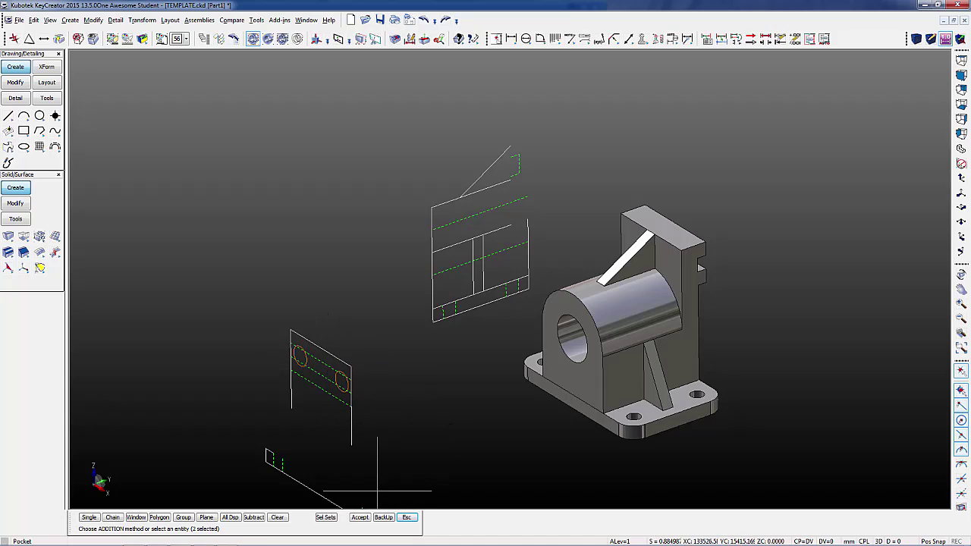
pyautogui.click(359, 518)
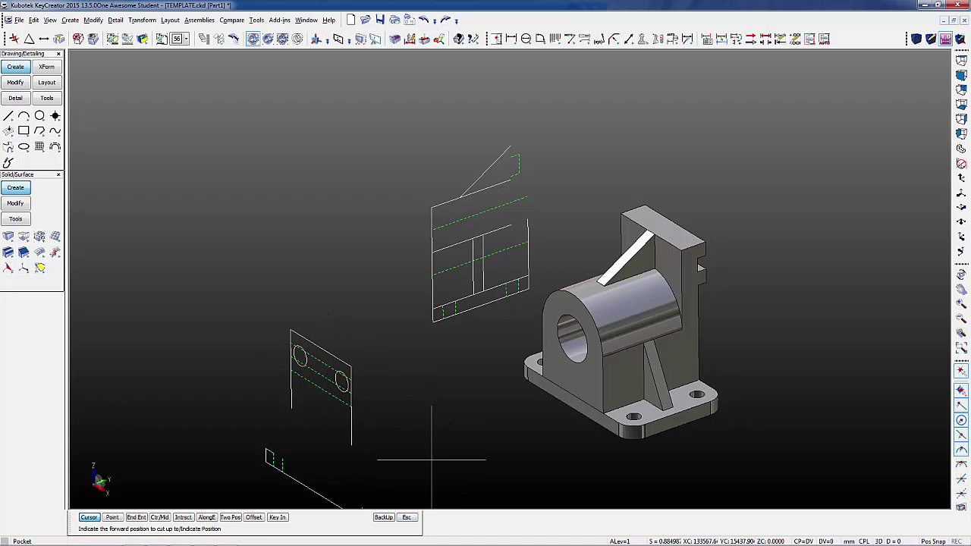
pyautogui.click(519, 180)
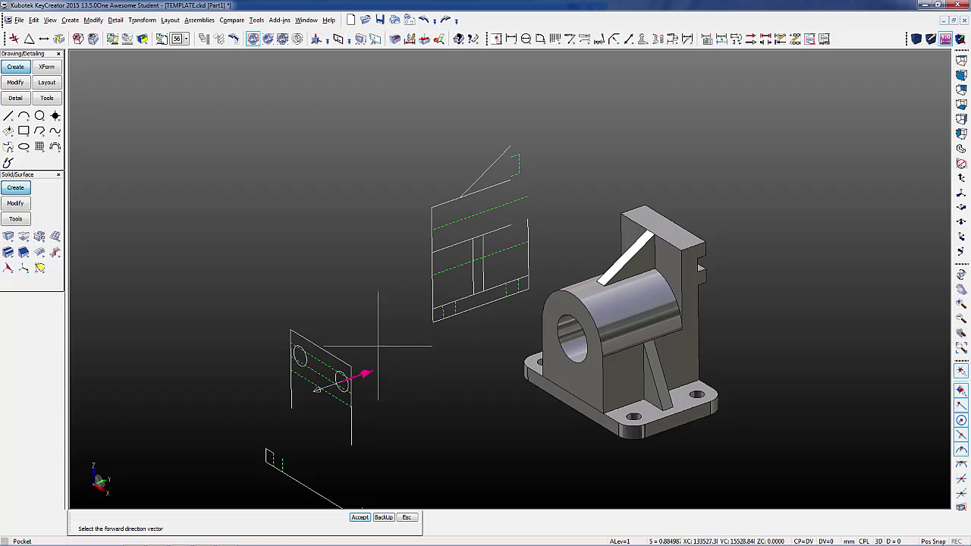
pyautogui.middleClick(364, 371)
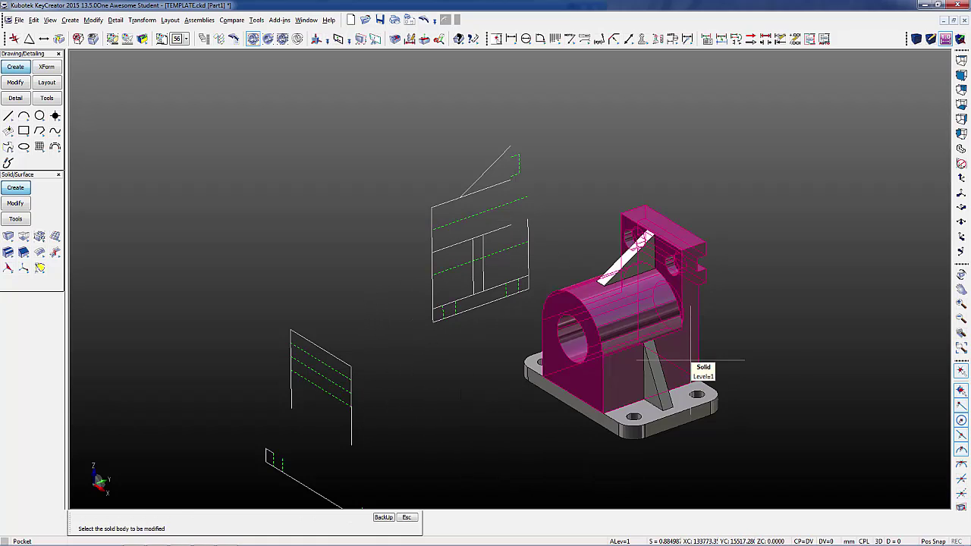
pyautogui.scroll(2, 784, 303)
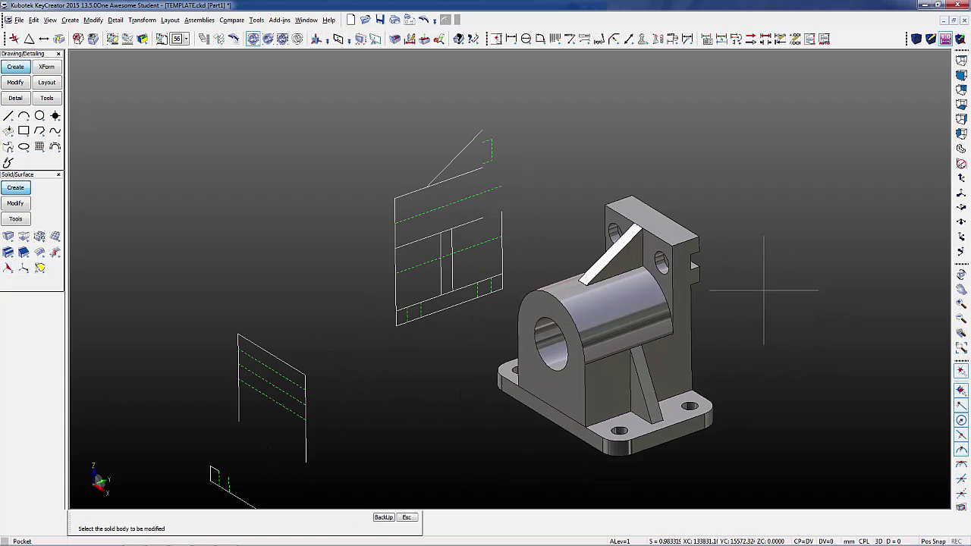
pyautogui.scroll(-2, 748, 279)
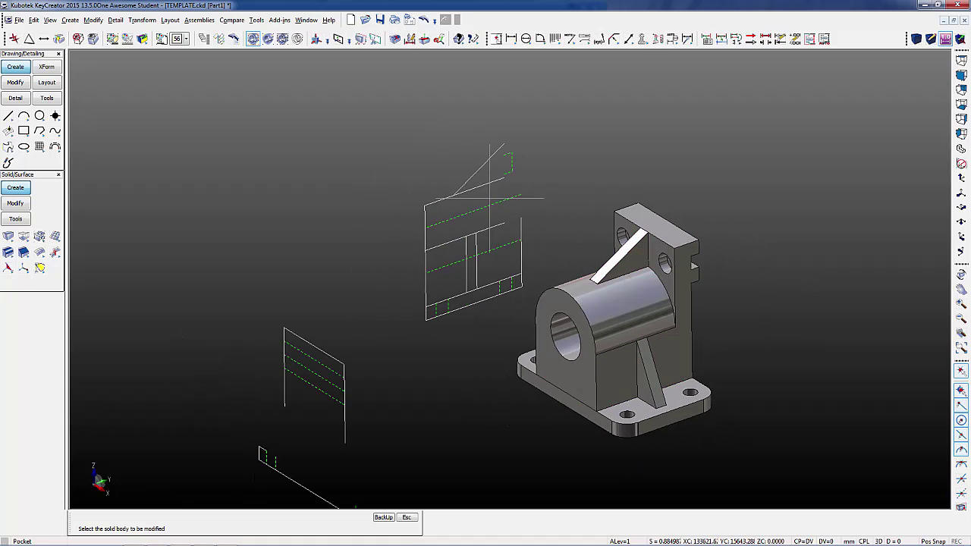
pyautogui.press('Escape')
pyautogui.scroll(-1, 375, 221)
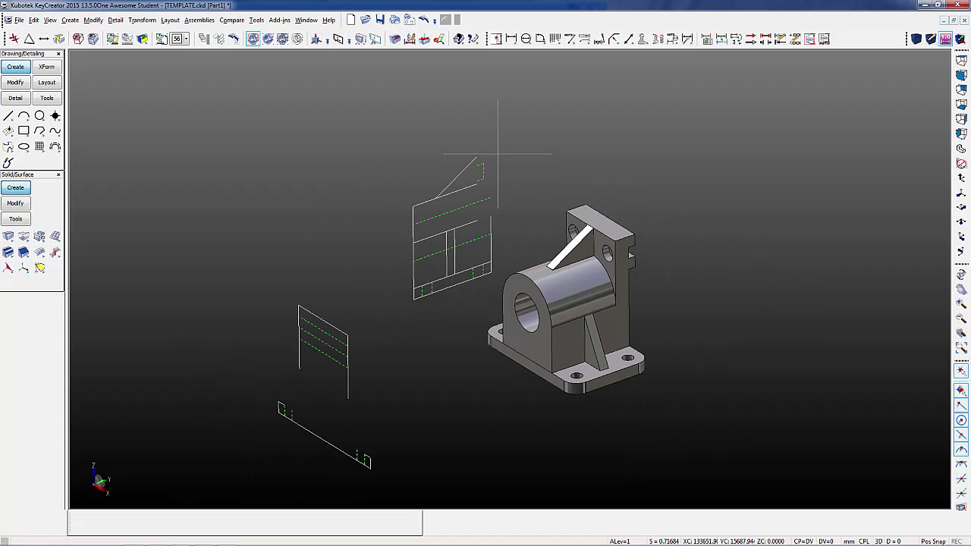
# - Delete the leftover line work of the front view and the separate base profile below it
pyautogui.moveTo(383, 237); pyautogui.dragTo(232, 479)
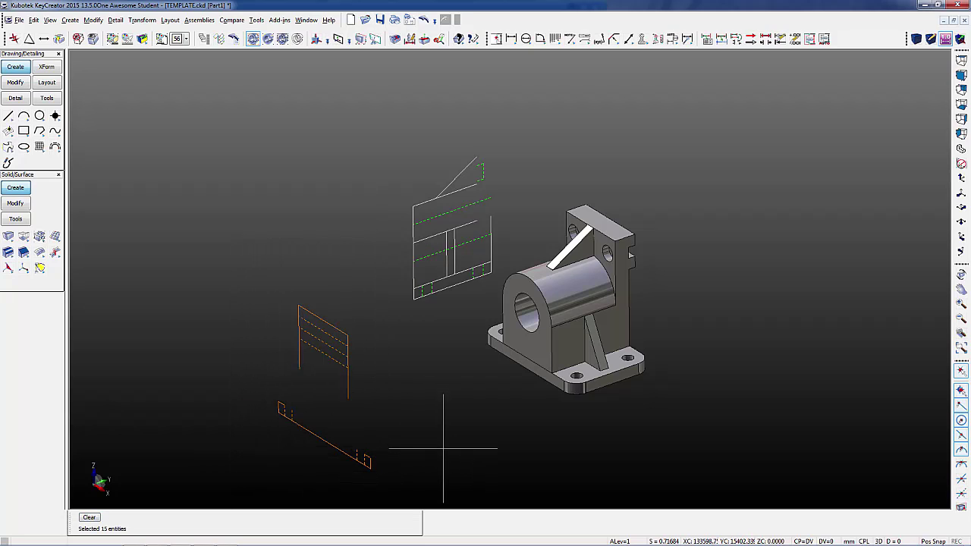
pyautogui.press('Delete')
pyautogui.moveTo(450, 407); pyautogui.dragTo(561, 420, button='middle')
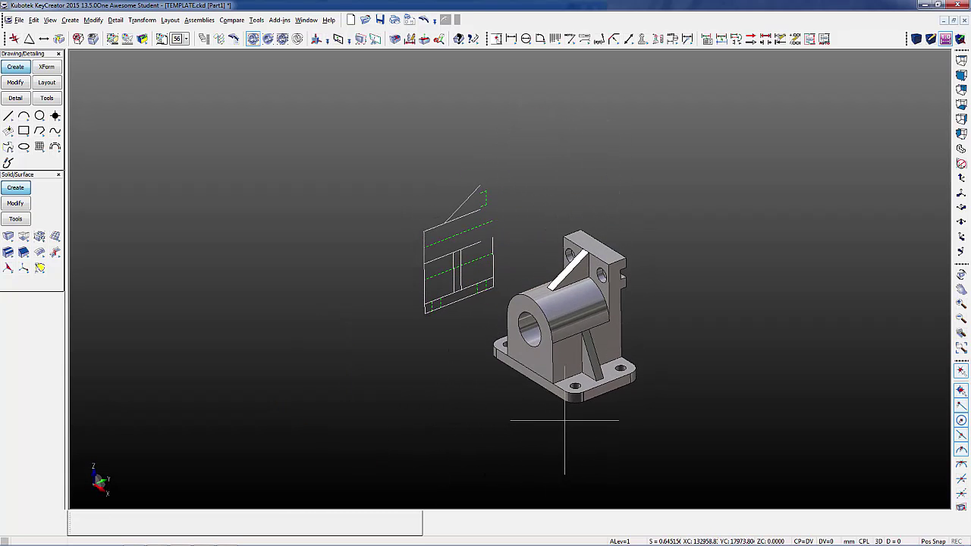
pyautogui.scroll(2, 549, 286)
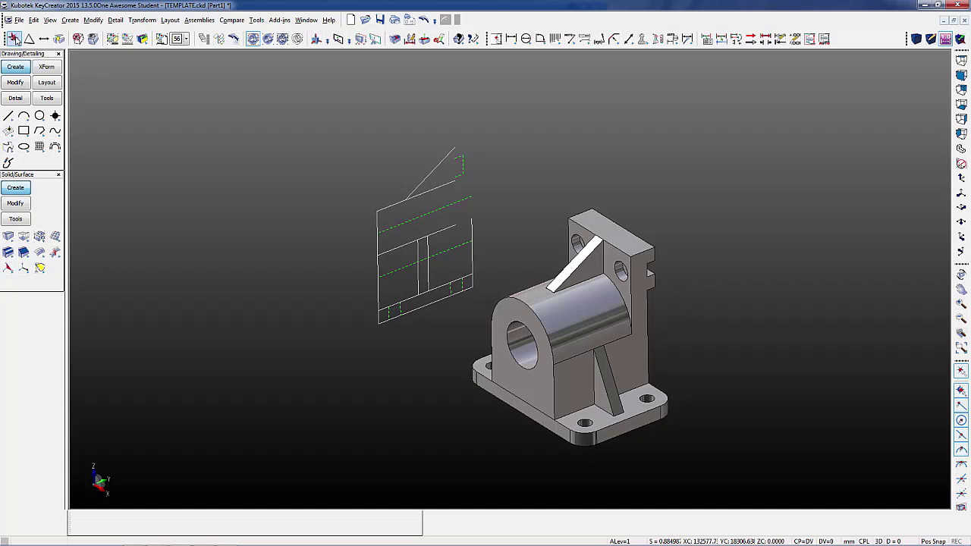
# - Delete all remaining displayed wireframe geometry with a By Type mask that excludes the solids
pyautogui.click(15, 39)
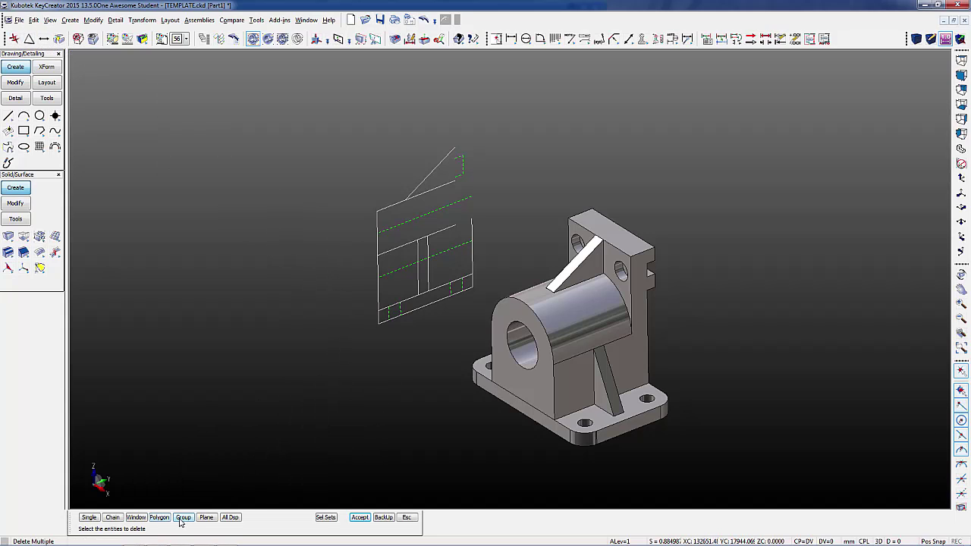
pyautogui.click(230, 517)
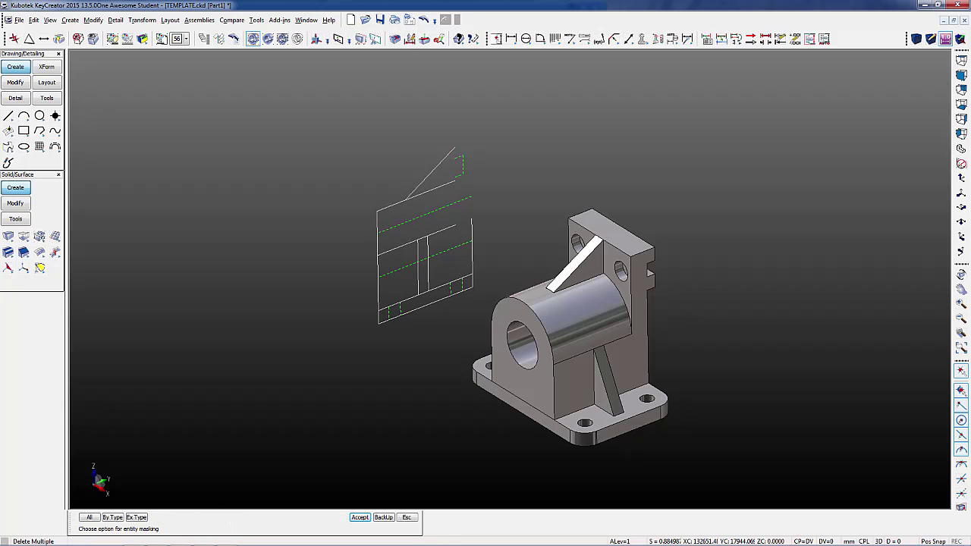
pyautogui.click(114, 517)
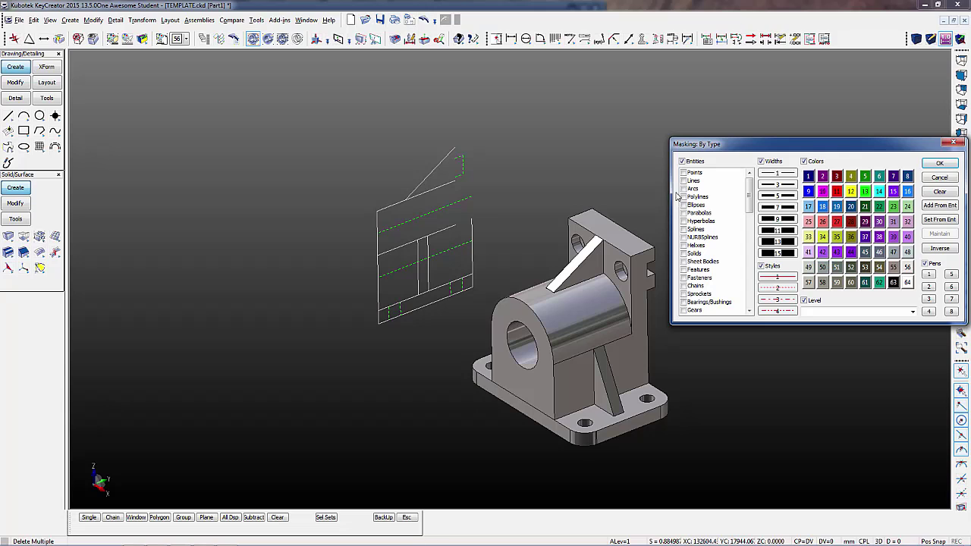
pyautogui.click(940, 165)
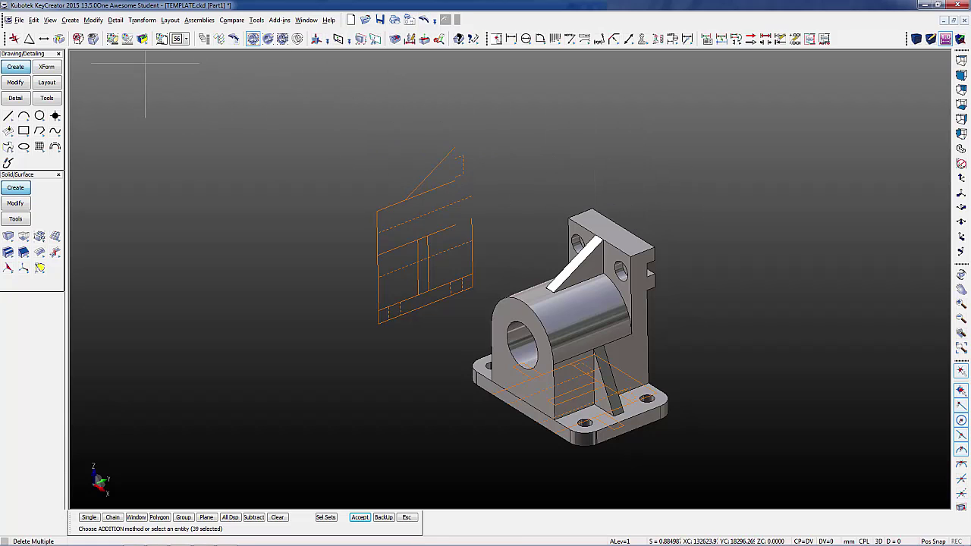
pyautogui.press('Return')
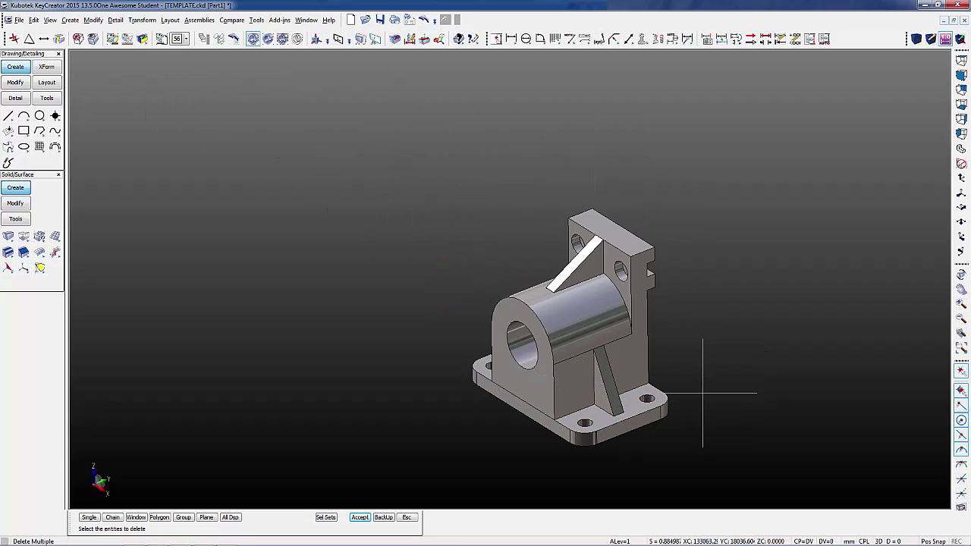
# - Examine the bracket solid up close in the isometric view, including its ribs, bore and mounting holes
pyautogui.moveTo(715, 390); pyautogui.dragTo(756, 336, button='middle')
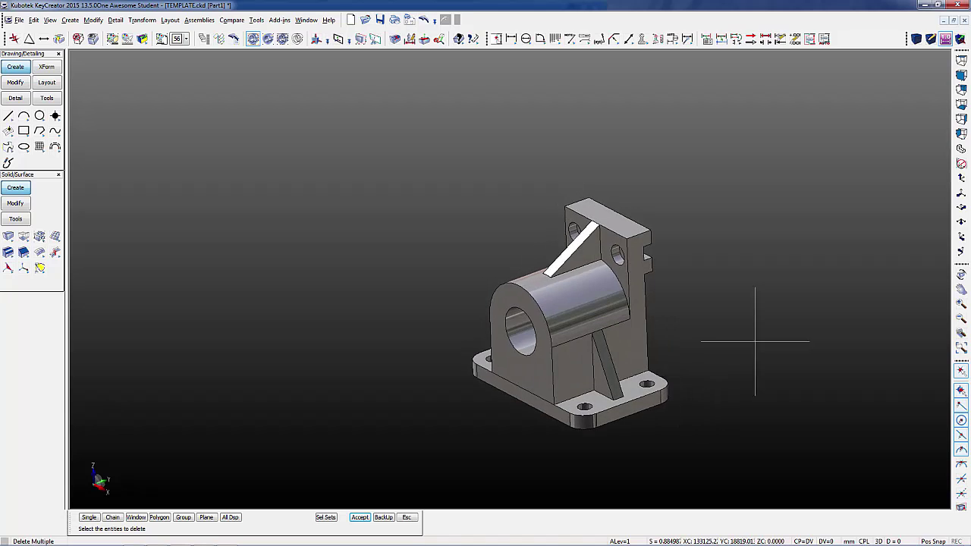
pyautogui.scroll(2, 756, 336)
pyautogui.click(960, 149)
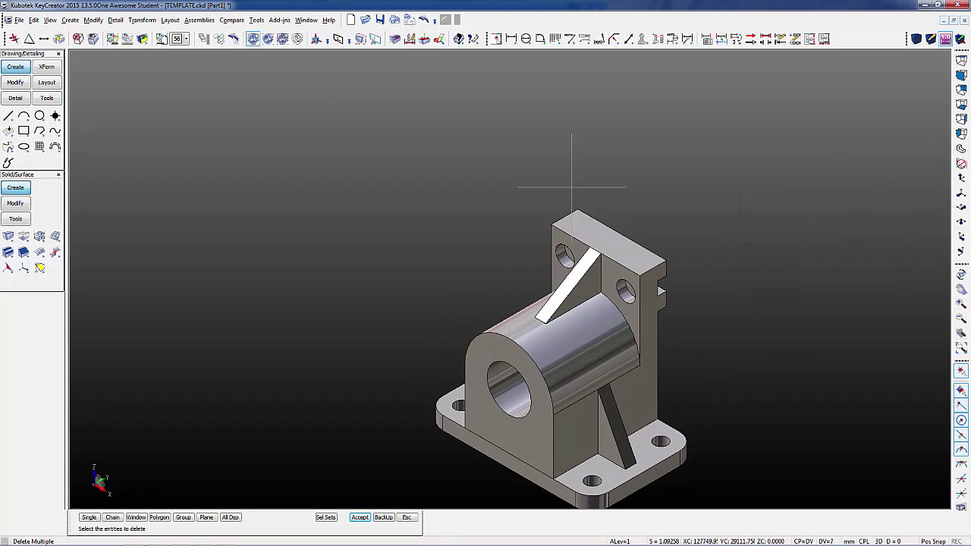
pyautogui.scroll(-2, 671, 329)
pyautogui.scroll(2, 654, 410)
pyautogui.scroll(1, 688, 357)
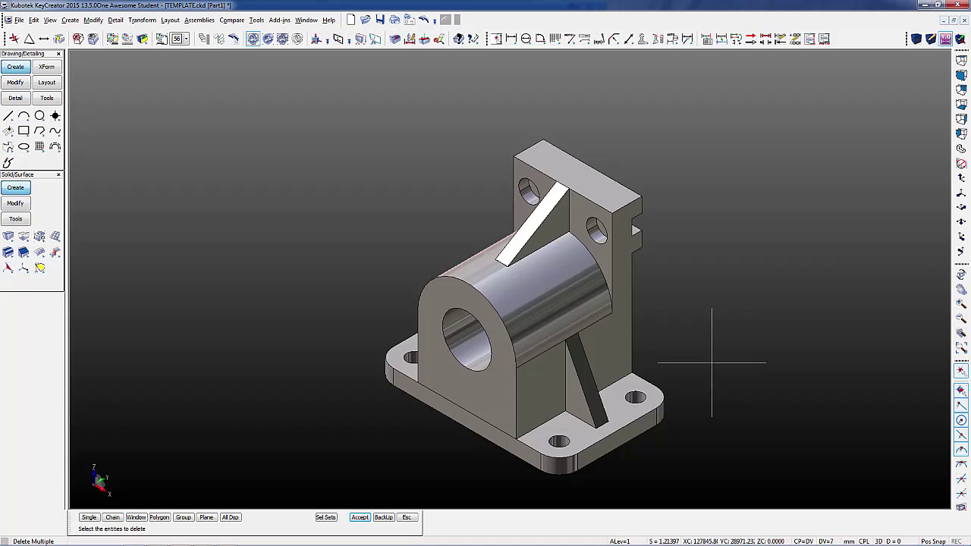
pyautogui.scroll(1, 714, 427)
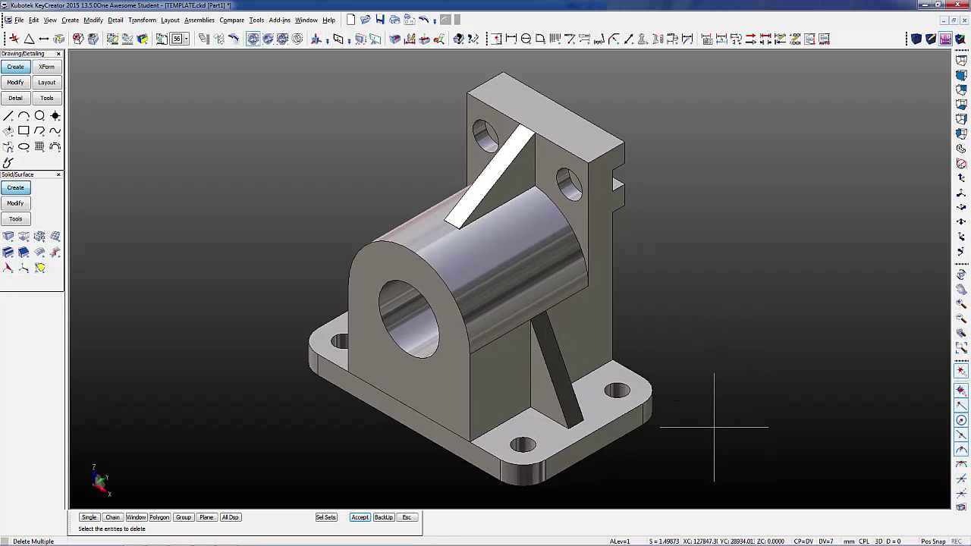
pyautogui.press('Left')
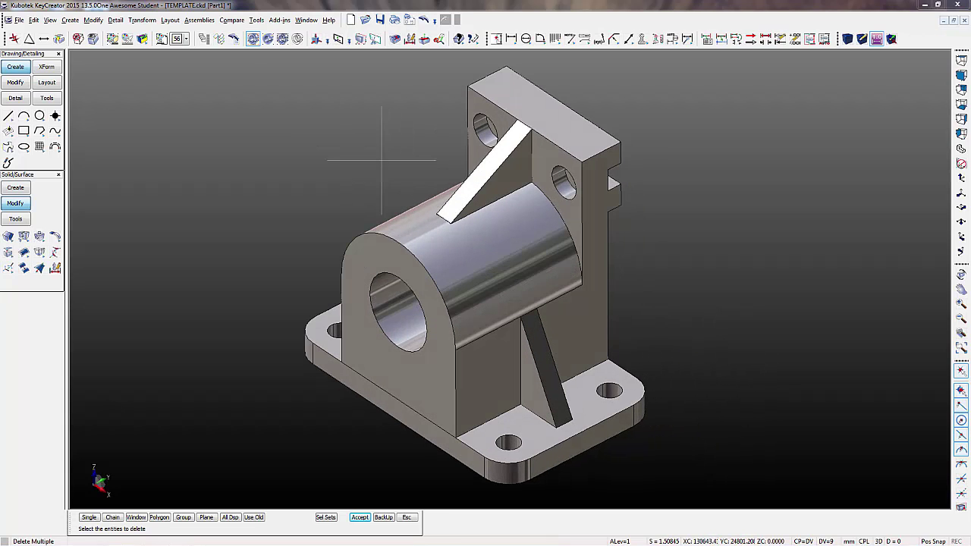
# - Add Quick Dimensions for the base plate's overall depth and for the distance from the rear mounting hole's centre to the back edge
pyautogui.click(117, 20)
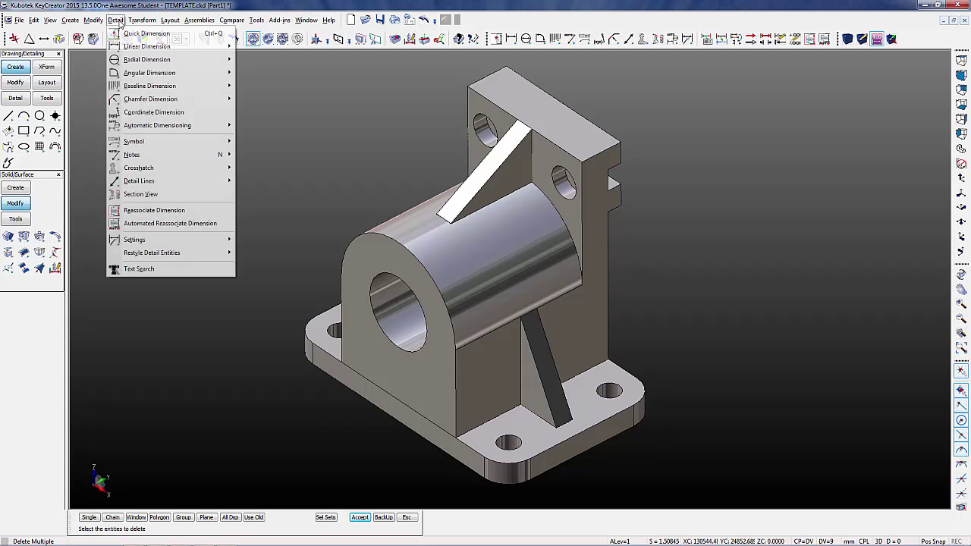
pyautogui.click(134, 35)
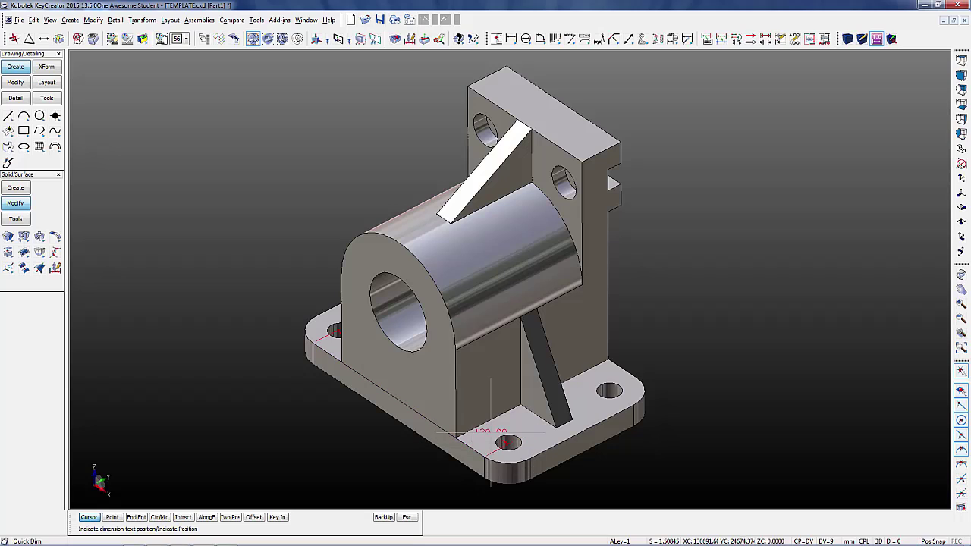
pyautogui.click(620, 371)
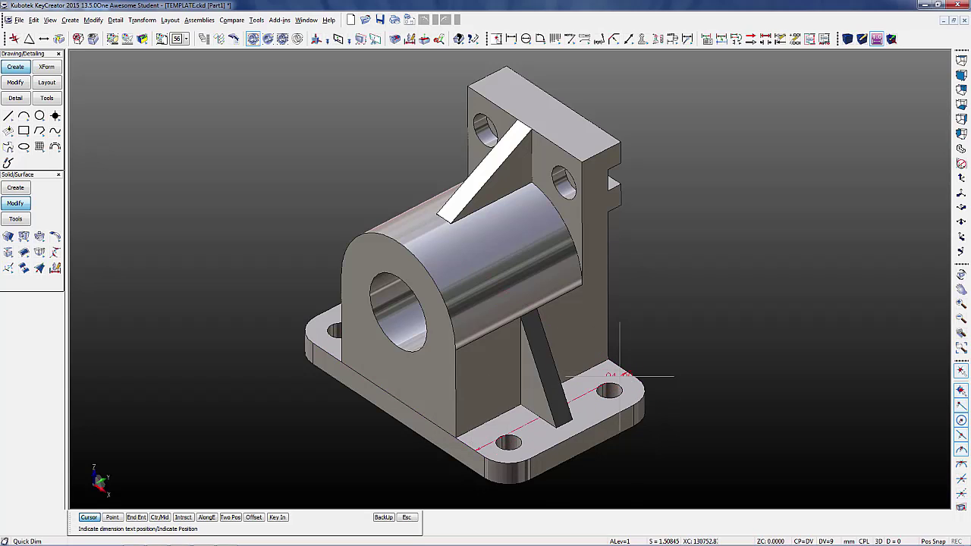
pyautogui.click(632, 461)
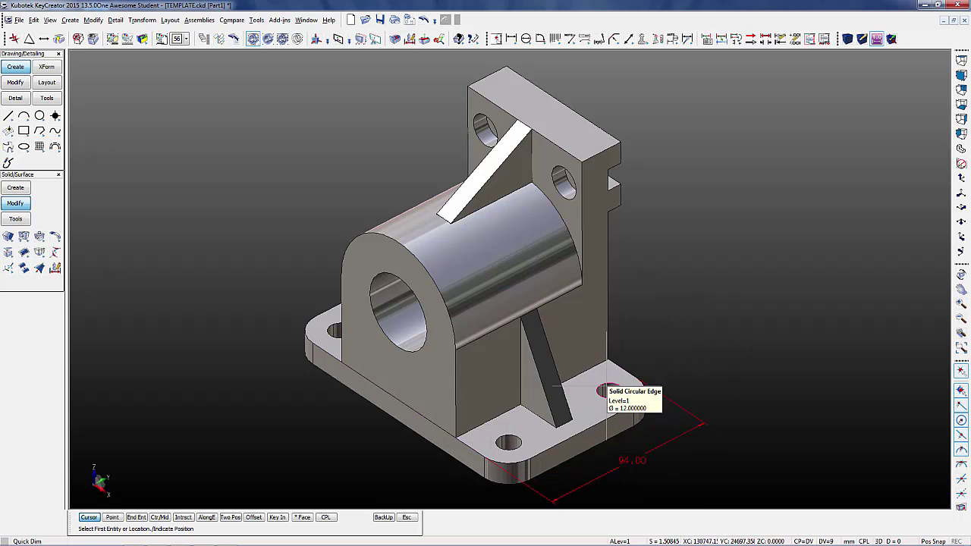
pyautogui.click(630, 380)
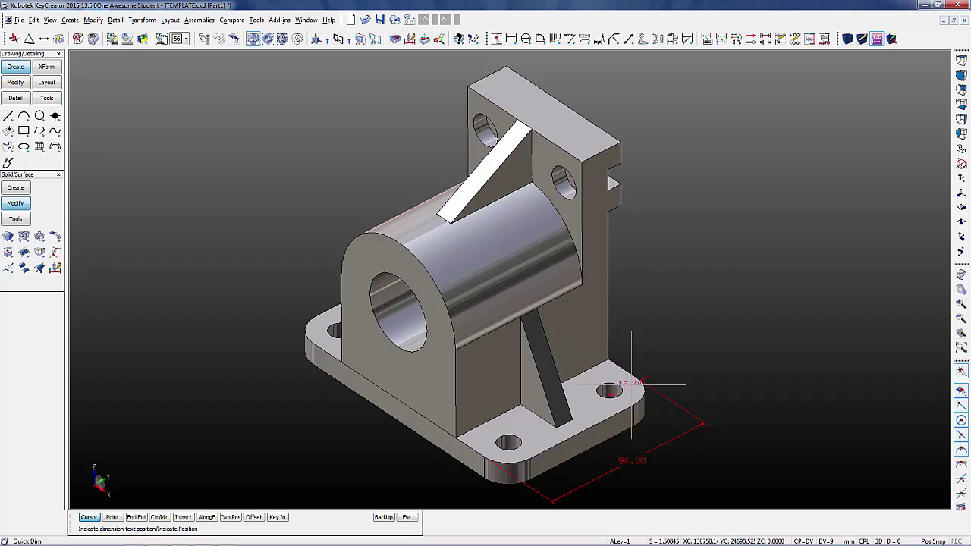
pyautogui.click(667, 416)
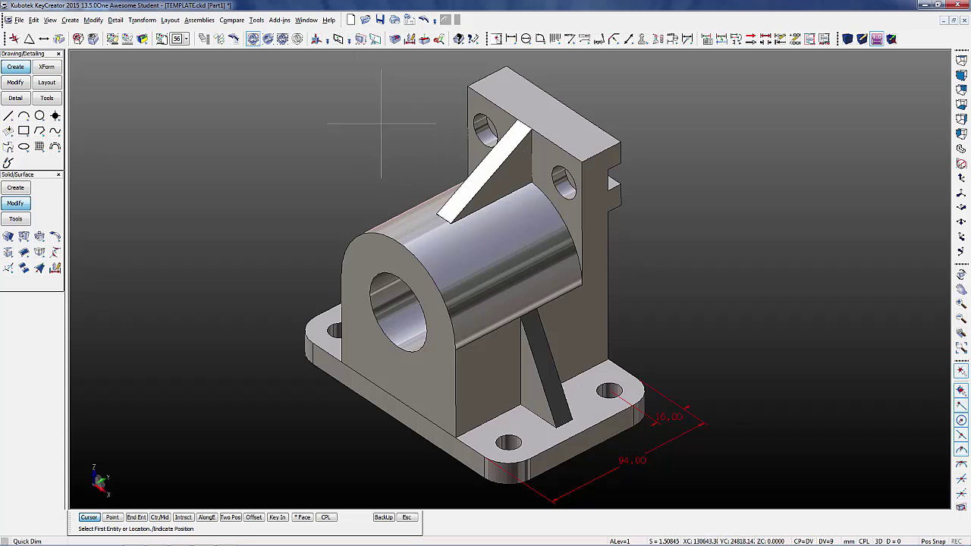
# - Set the construction plane to the front face of the upright plate
pyautogui.click(339, 41)
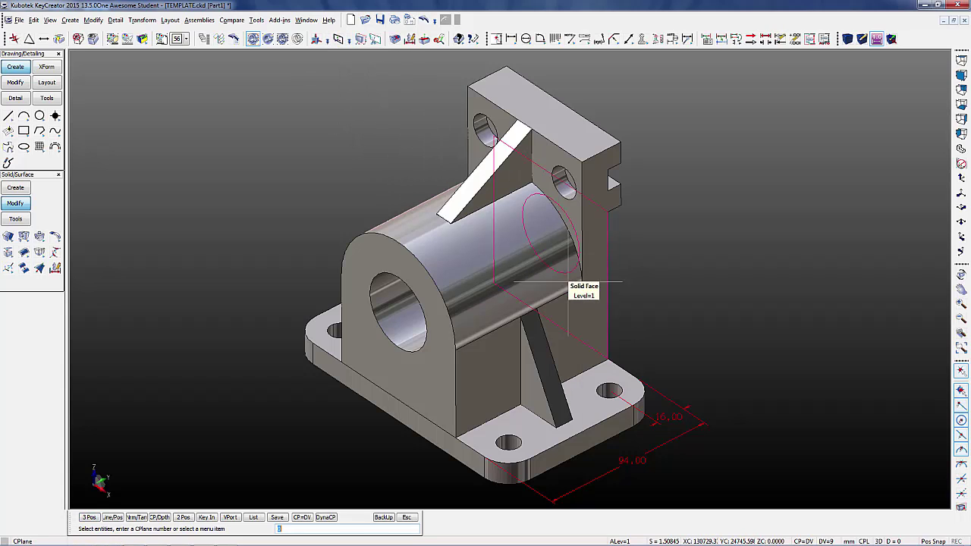
pyautogui.click(578, 317)
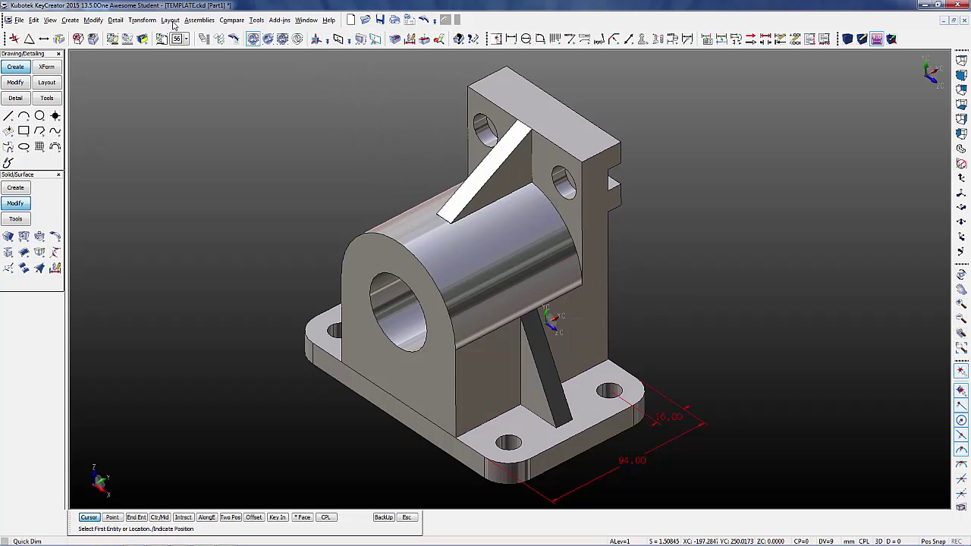
# - Add a Quick Dimension for the height from the base plate's top to the tongue on the back of the upright plate
pyautogui.click(117, 21)
pyautogui.click(129, 34)
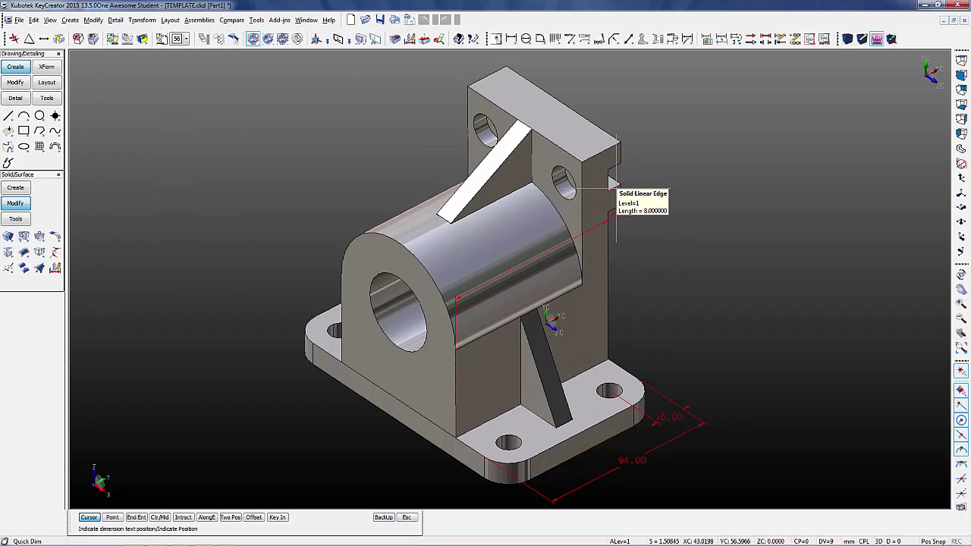
pyautogui.click(608, 187)
pyautogui.click(651, 258)
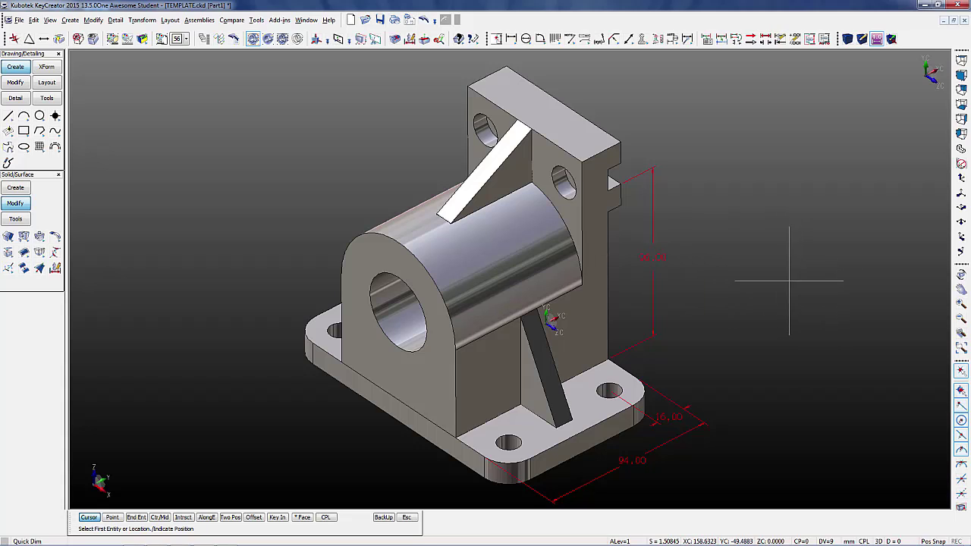
# - Use Dimension Driven Edit to extend the base plate's front end, entering 94+15 as the new overall depth
pyautogui.click(94, 20)
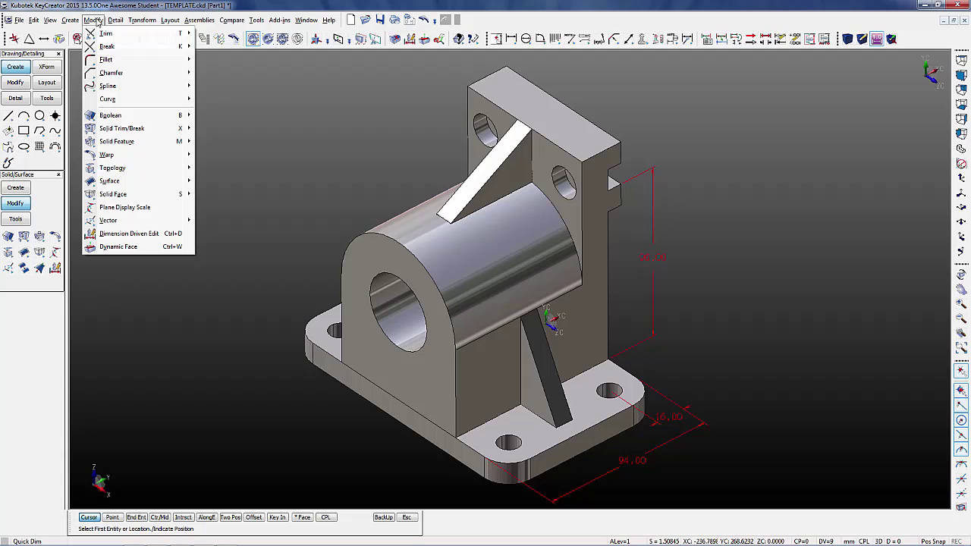
pyautogui.click(129, 233)
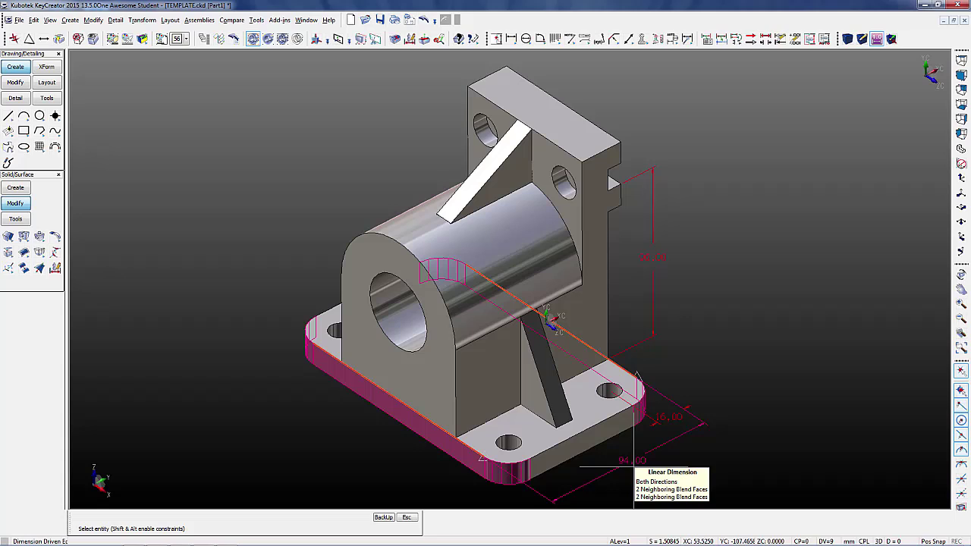
pyautogui.click(557, 500)
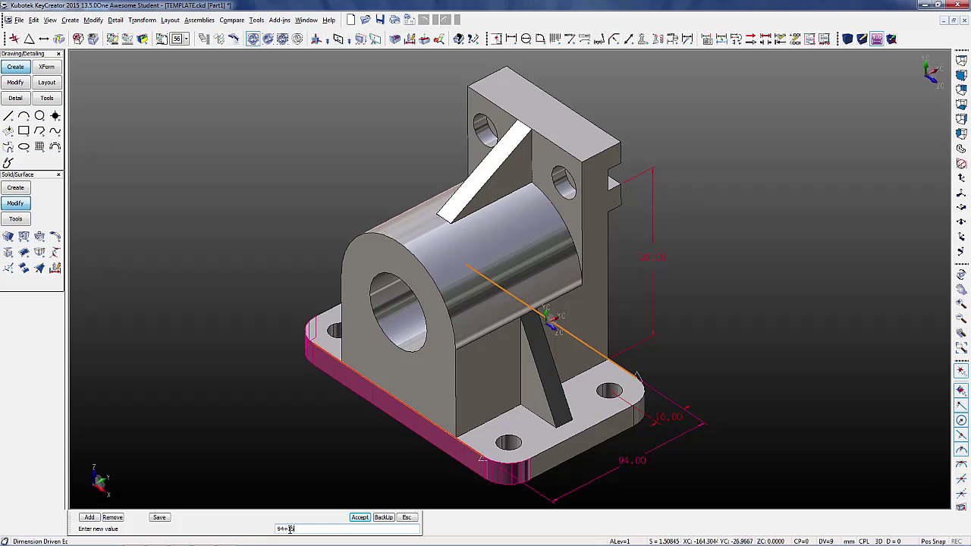
pyautogui.click(351, 518)
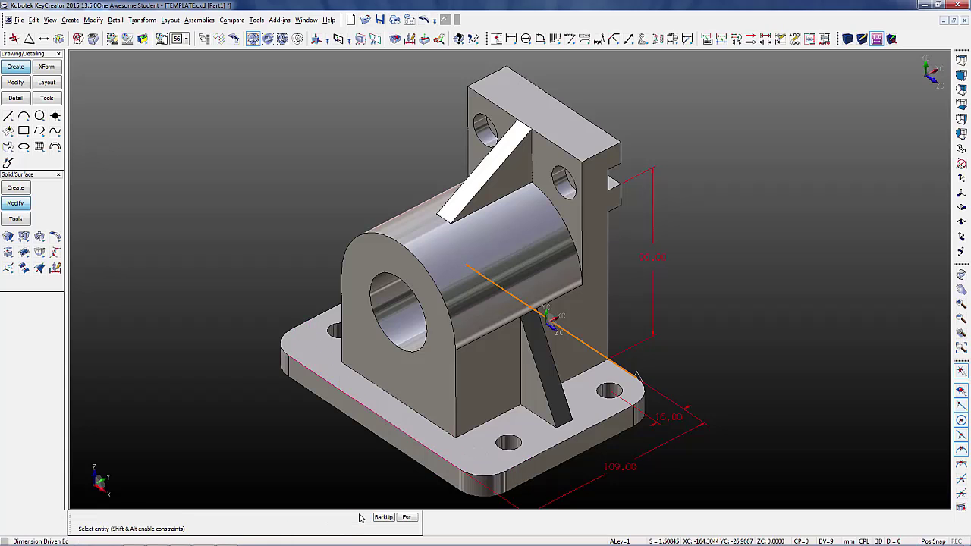
# - Set the base plate's depth to 129 mm from its back end, moving the rear mounting hole along as an added Pocket feature
pyautogui.click(710, 420)
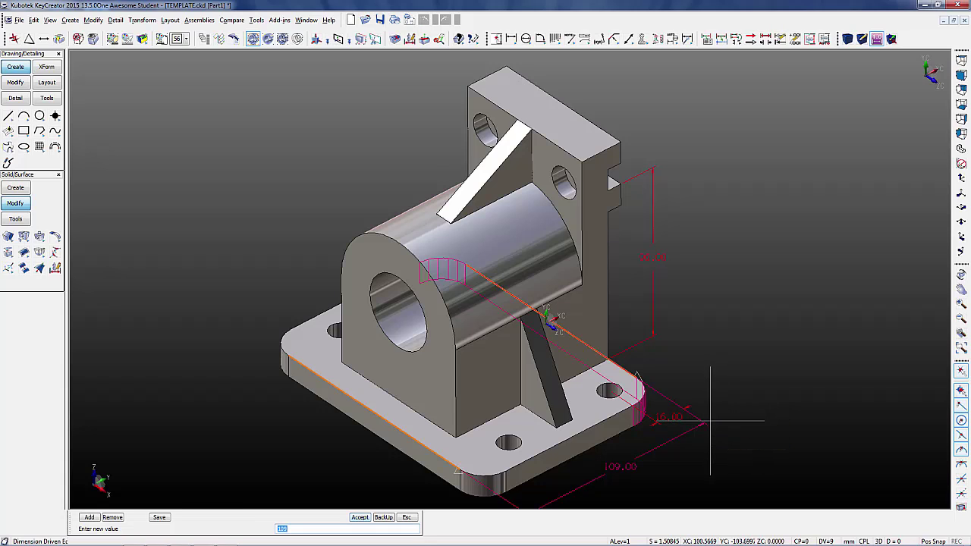
pyautogui.click(90, 517)
pyautogui.click(113, 517)
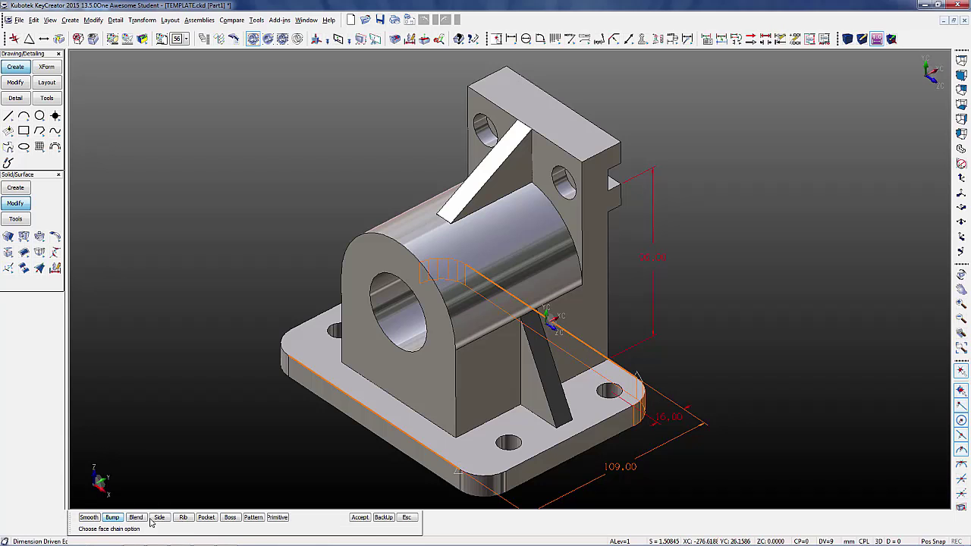
pyautogui.click(210, 518)
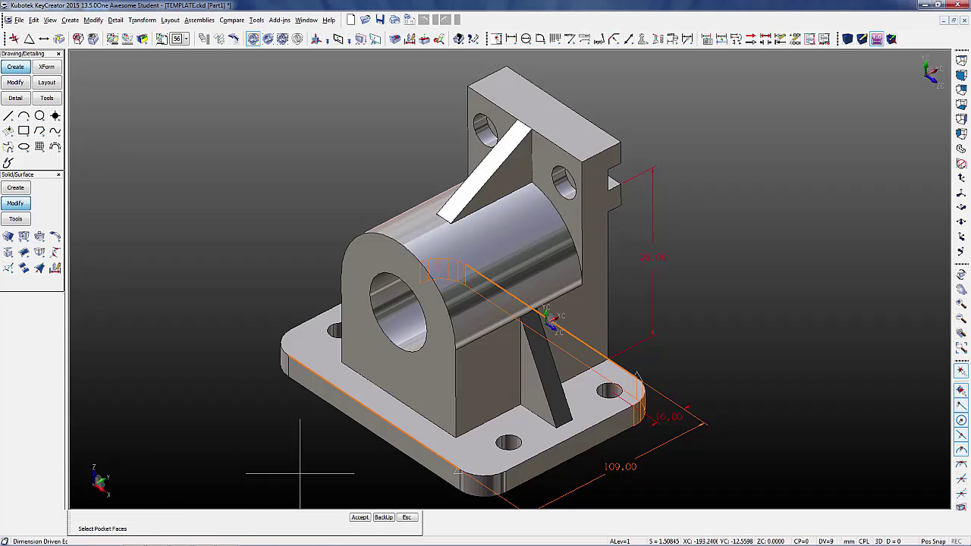
pyautogui.click(607, 393)
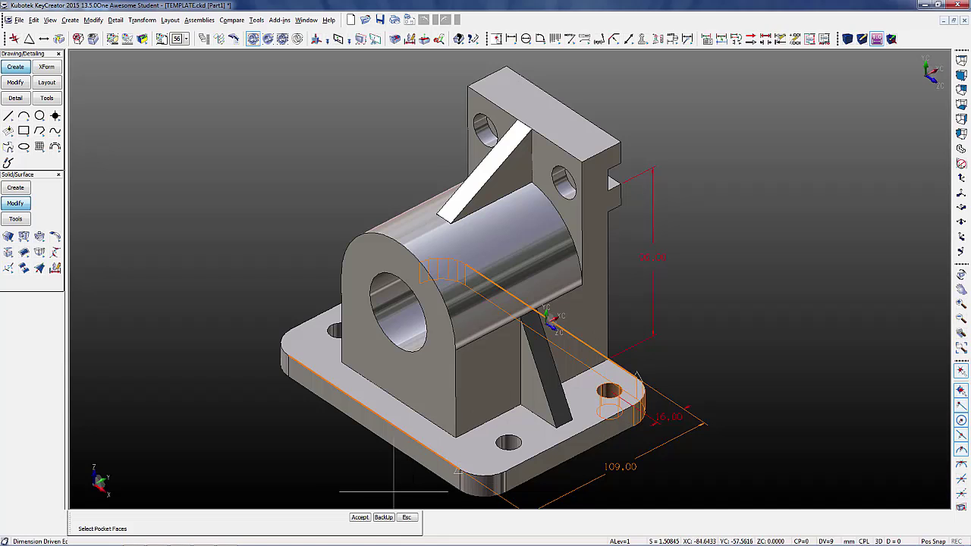
pyautogui.click(359, 517)
pyautogui.click(360, 517)
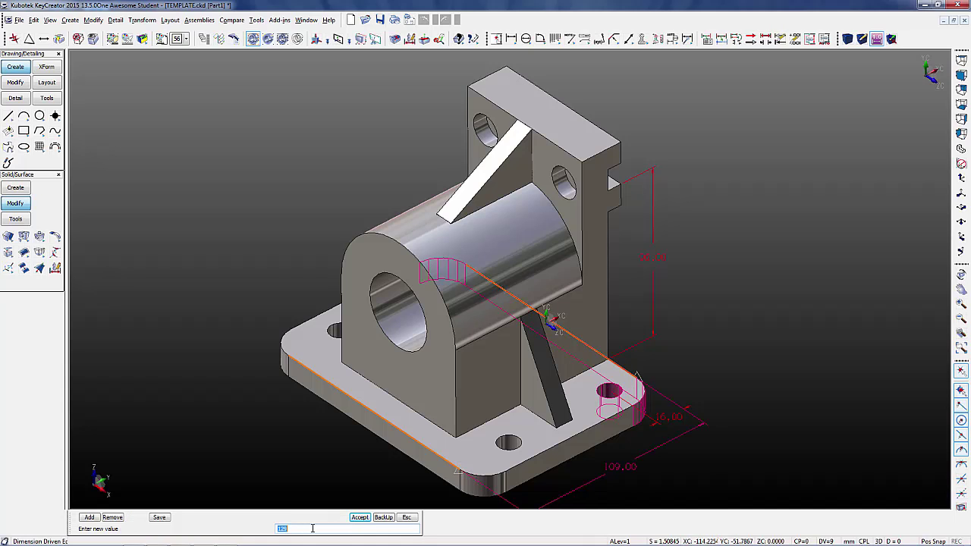
pyautogui.click(359, 518)
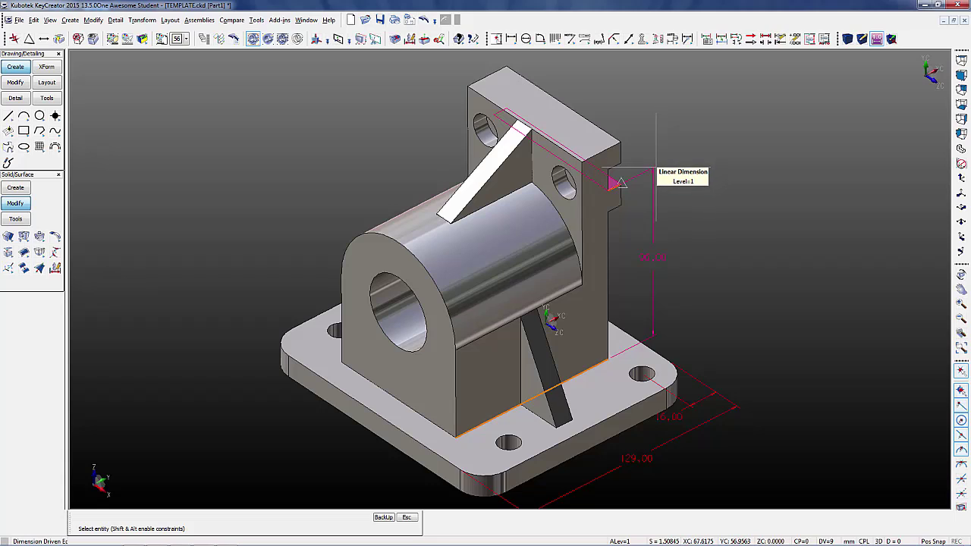
# - Set the height dimension of the upright plate's rear tongue to 85 mm, adding its Bump feature faces so that the whole tongue moves
pyautogui.click(655, 169)
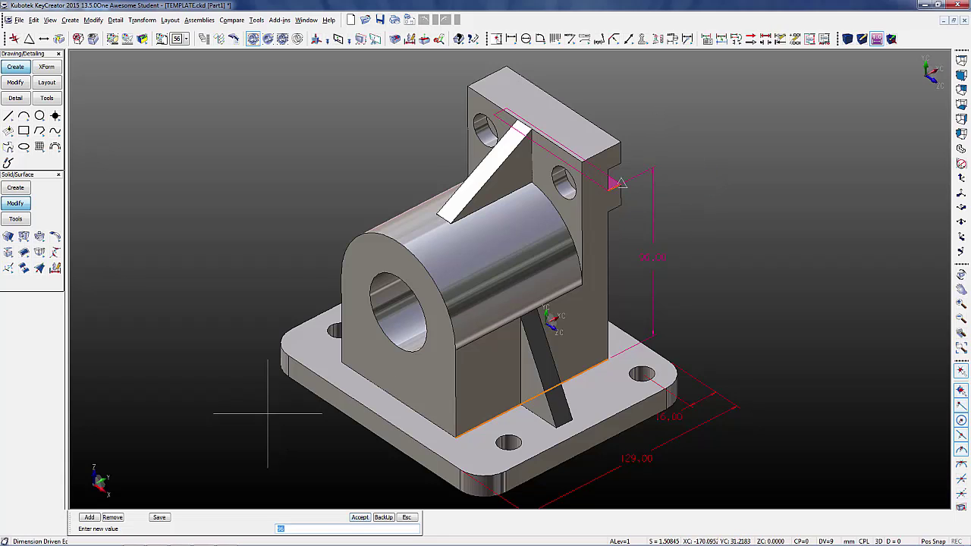
pyautogui.click(89, 517)
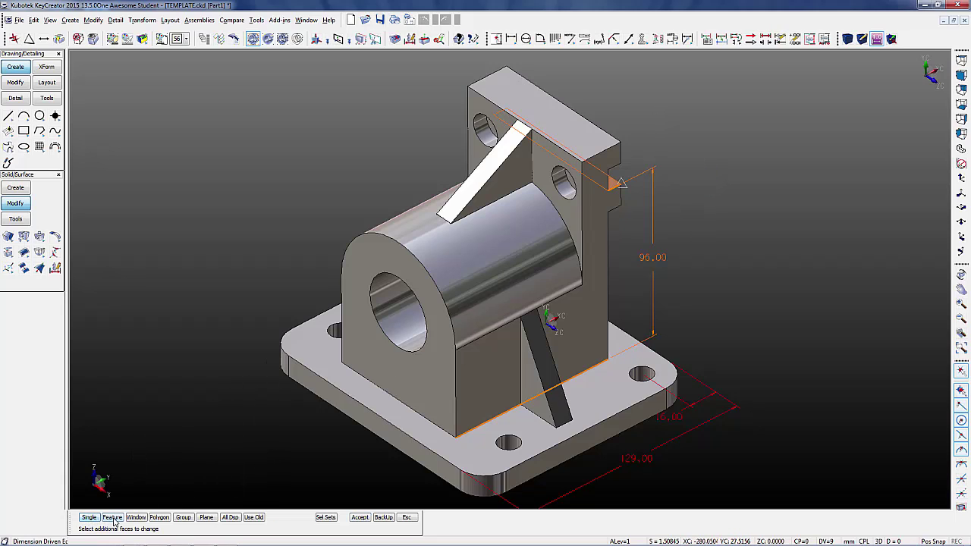
pyautogui.click(112, 517)
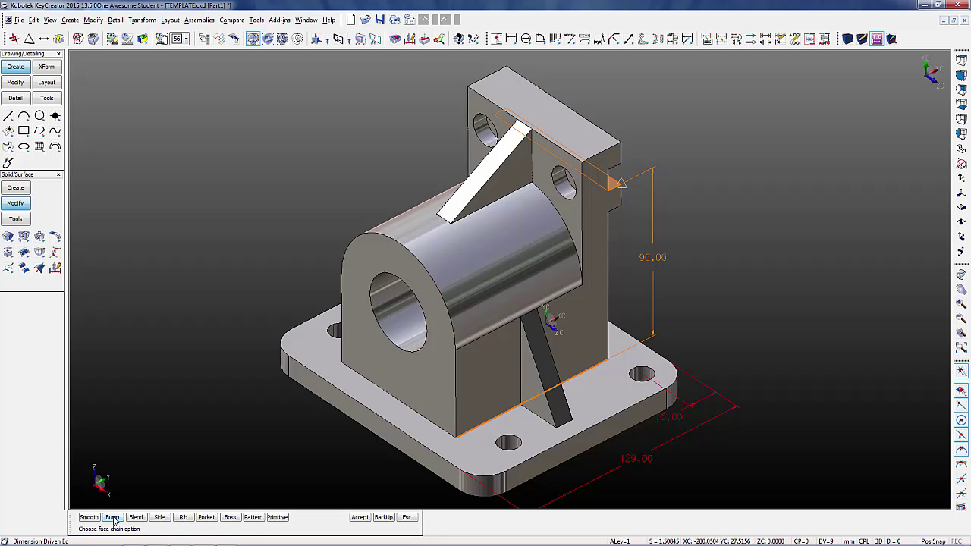
pyautogui.click(360, 518)
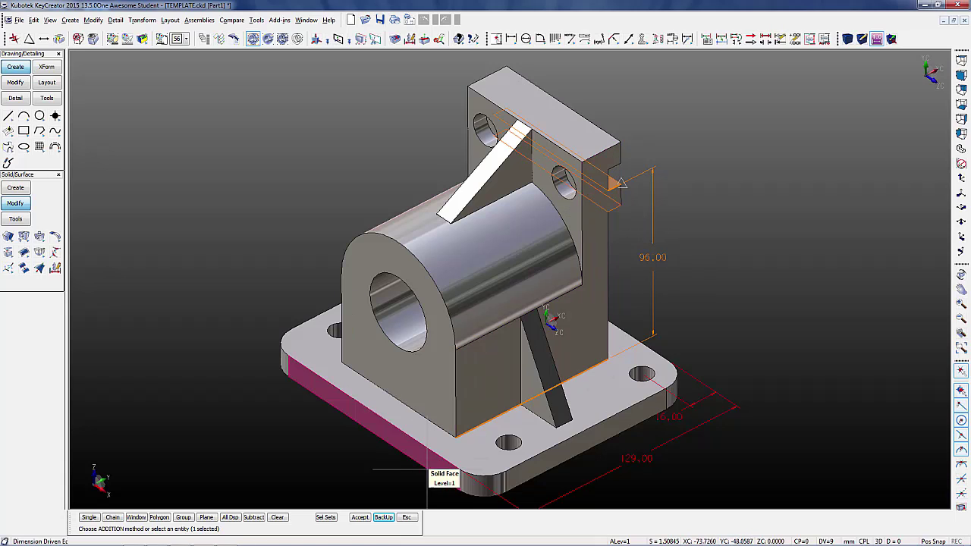
pyautogui.click(360, 517)
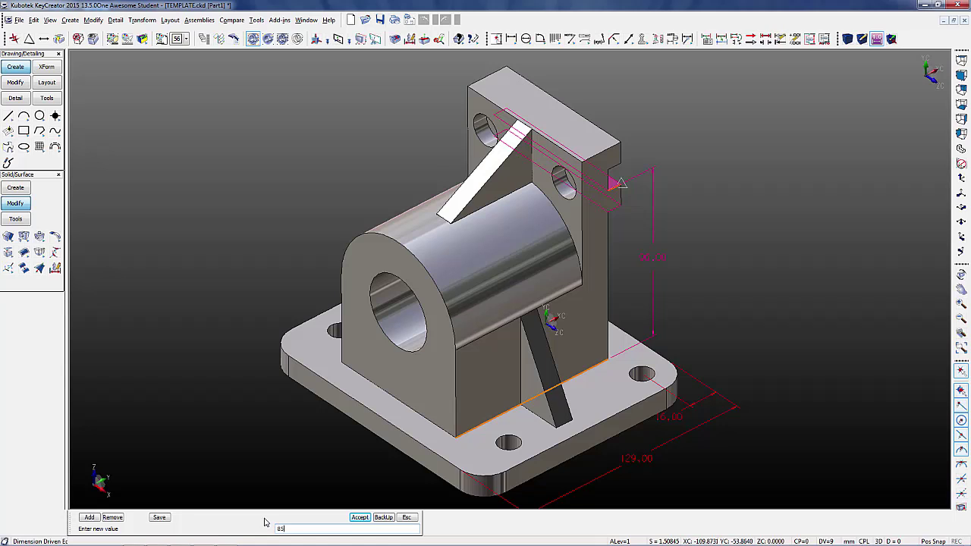
pyautogui.press('Return')
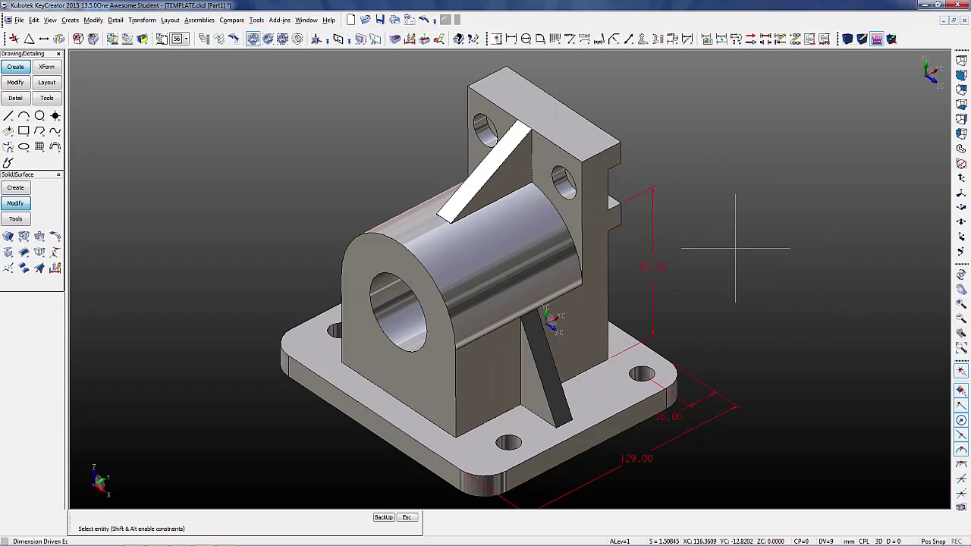
# - Delete the tongue height, mounting hole offset and base plate depth dimensions from the bracket
pyautogui.click(664, 267)
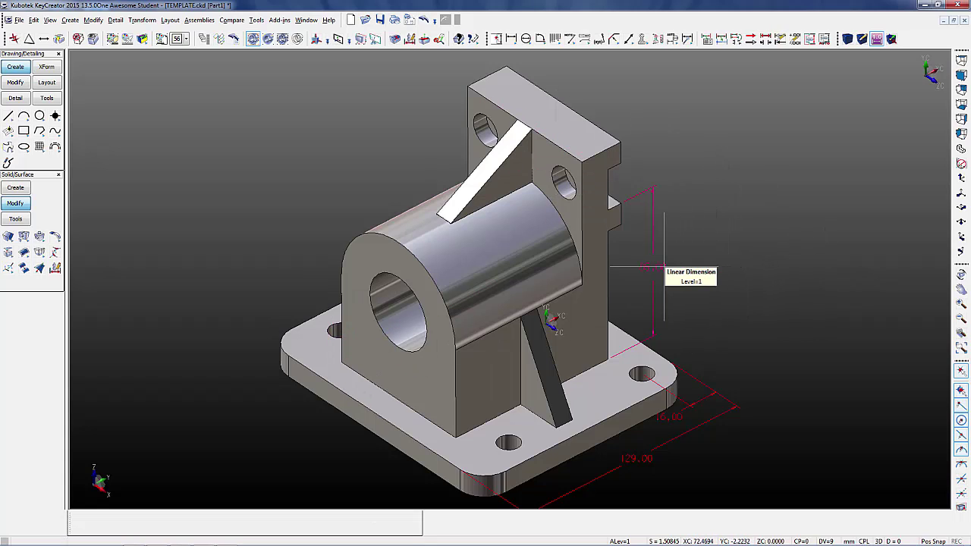
pyautogui.click(664, 267)
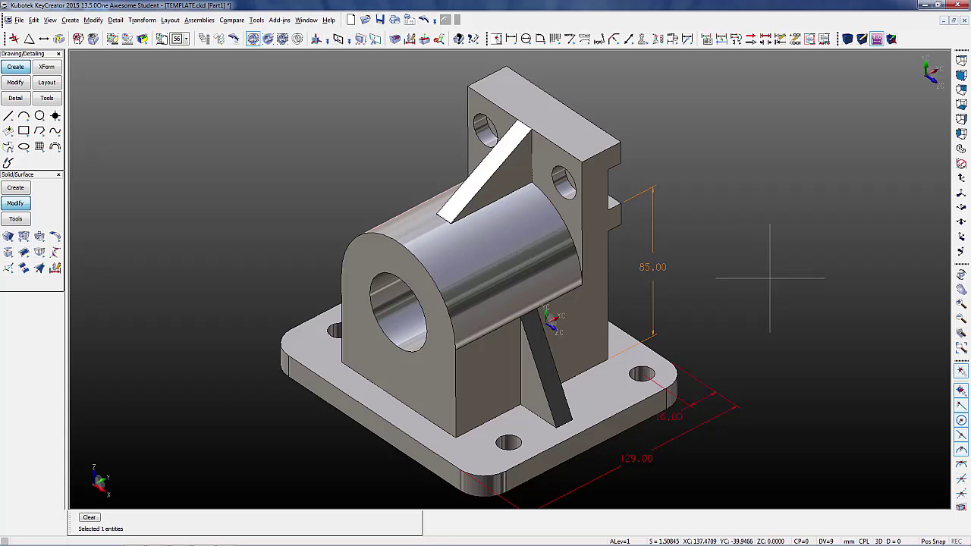
pyautogui.press('Delete')
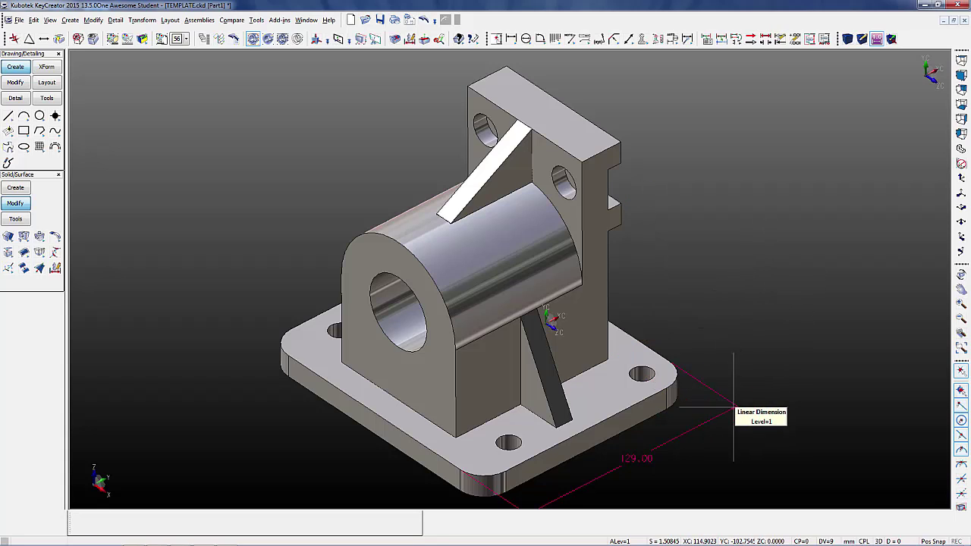
pyautogui.click(726, 409)
pyautogui.press('Delete')
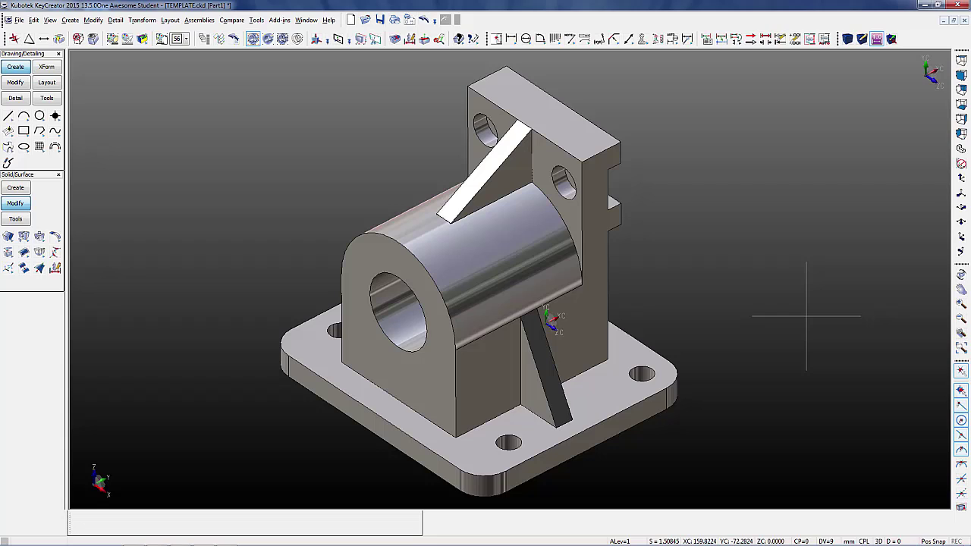
# - Set the construction plane to the top face of the base plate
pyautogui.click(339, 38)
pyautogui.click(606, 379)
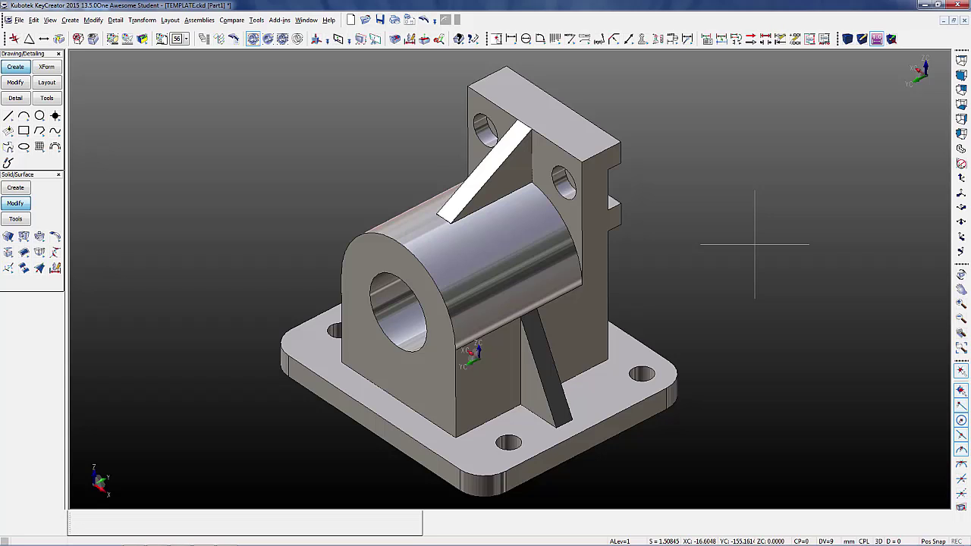
# - Tilt the front face of the bored boss about the X axis by 12 degrees with Dynamic Face
pyautogui.click(39, 252)
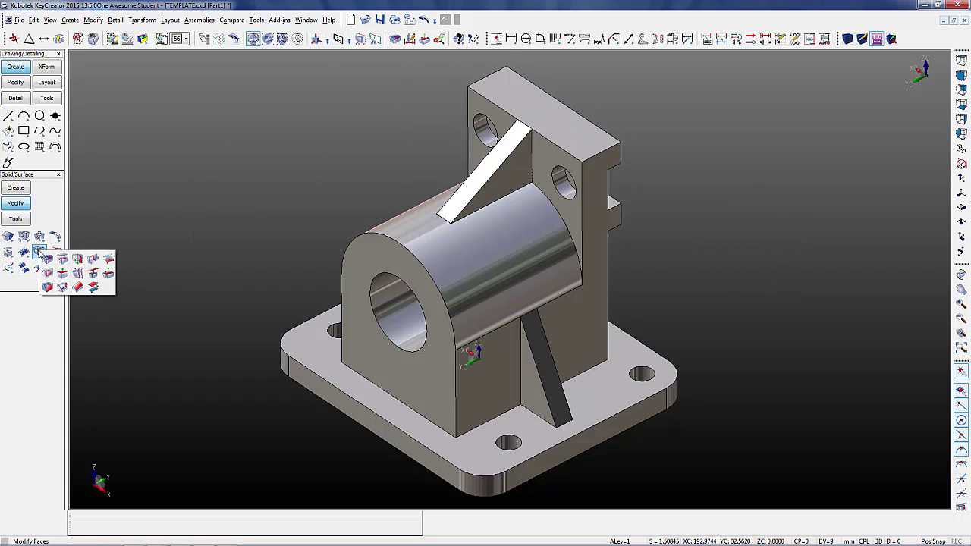
pyautogui.click(107, 274)
pyautogui.click(409, 360)
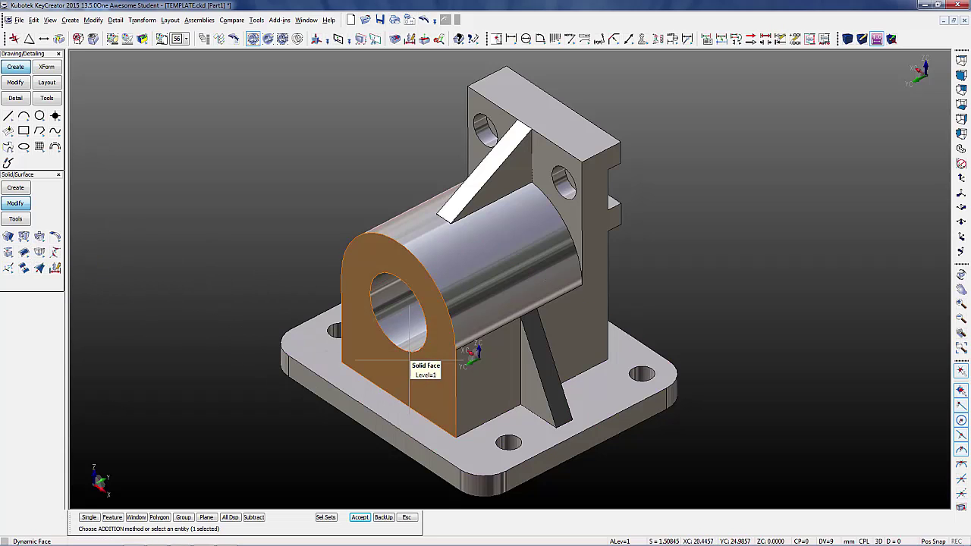
pyautogui.click(359, 517)
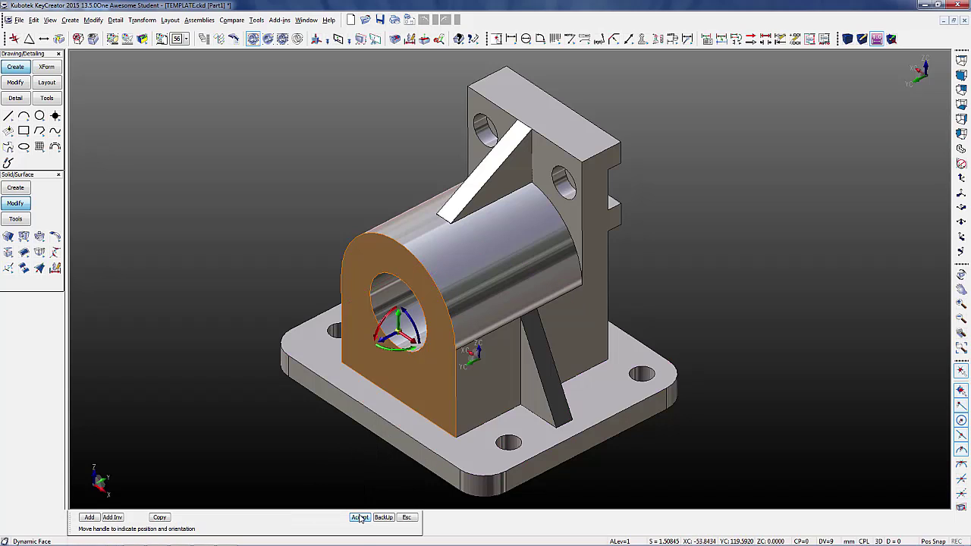
pyautogui.scroll(2, 415, 416)
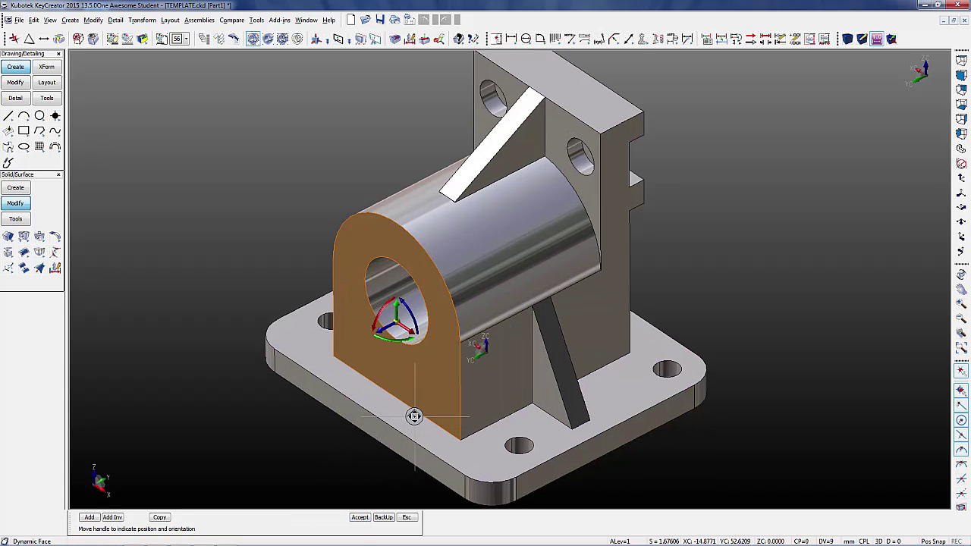
pyautogui.scroll(-1, 414, 416)
pyautogui.scroll(2, 414, 417)
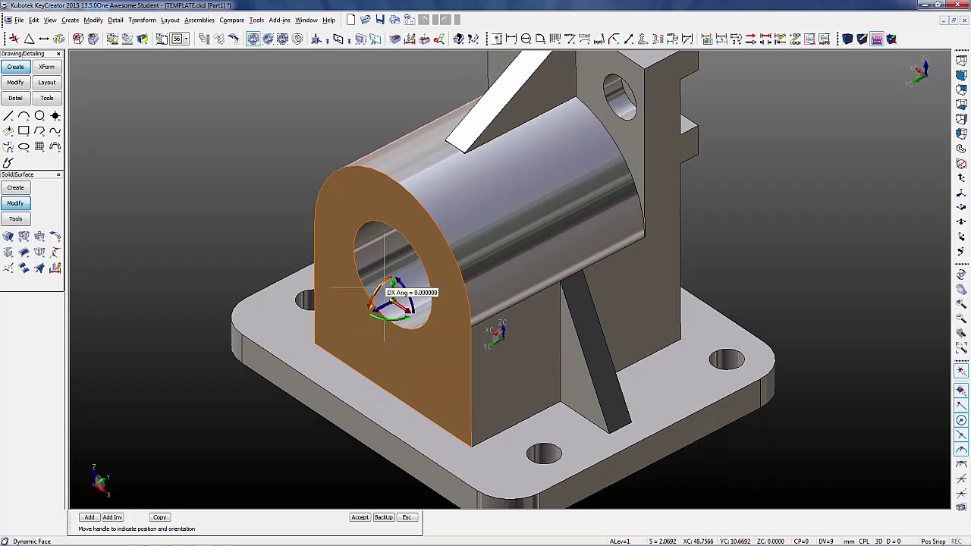
pyautogui.moveTo(382, 288)
pyautogui.mouseDown()
pyautogui.moveTo(402, 294)
pyautogui.moveTo(375, 290)
pyautogui.mouseUp()
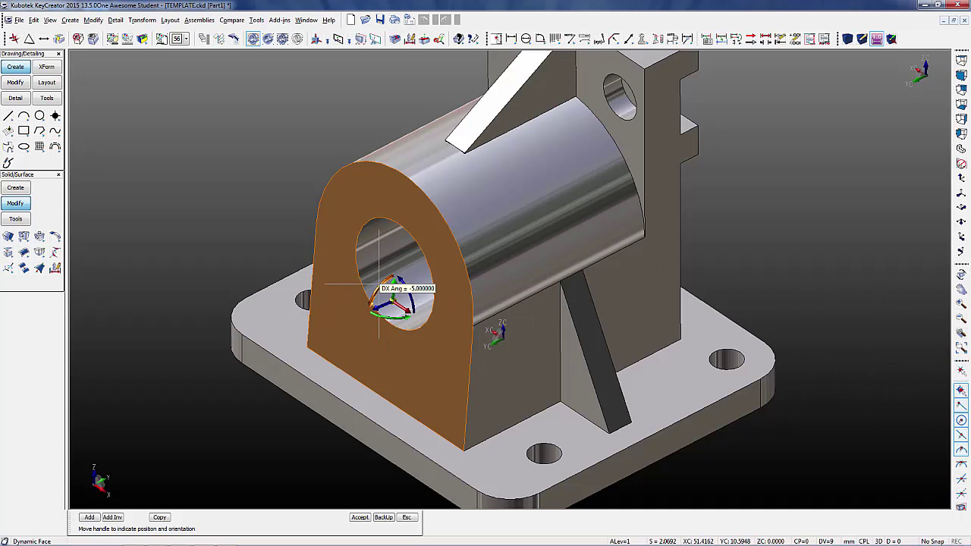
pyautogui.moveTo(379, 287); pyautogui.dragTo(373, 292)
pyautogui.click(416, 293)
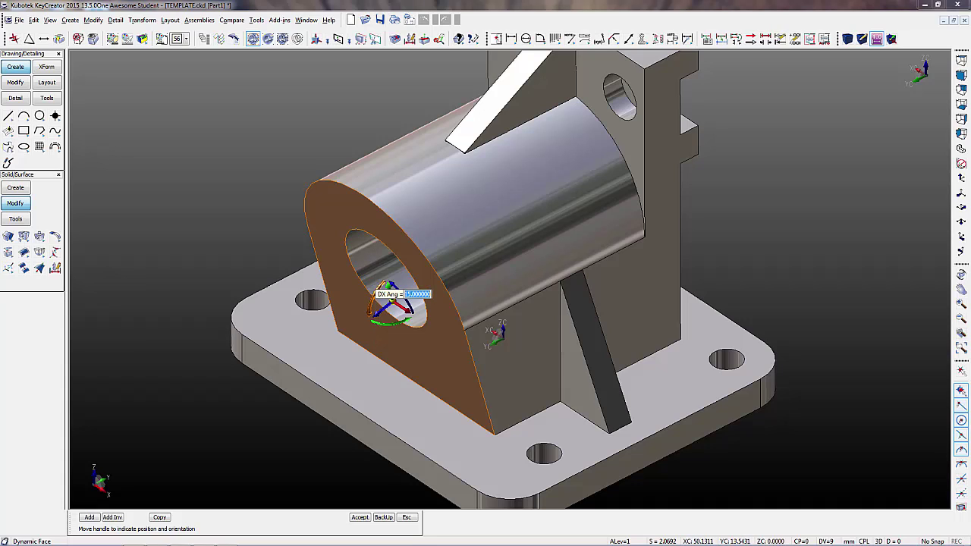
pyautogui.press('Return')
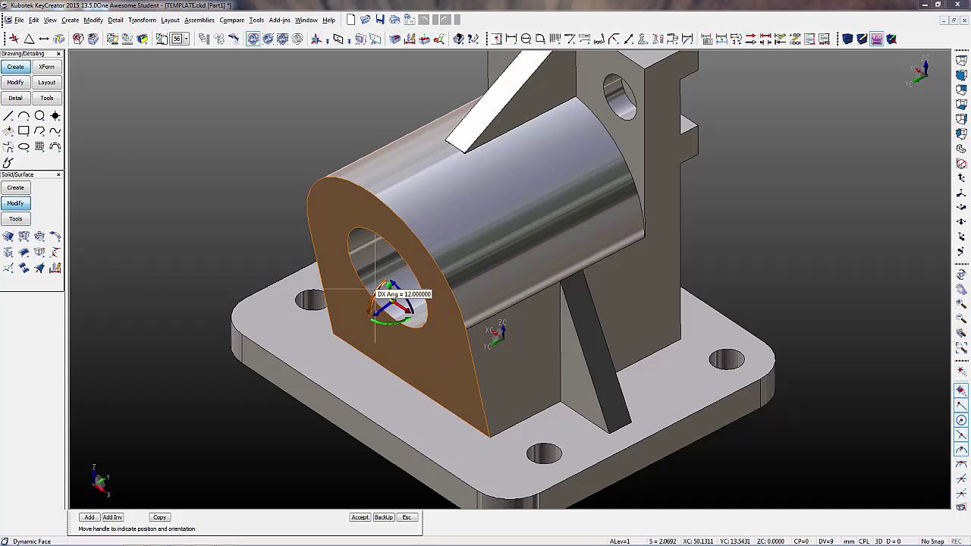
pyautogui.click(359, 518)
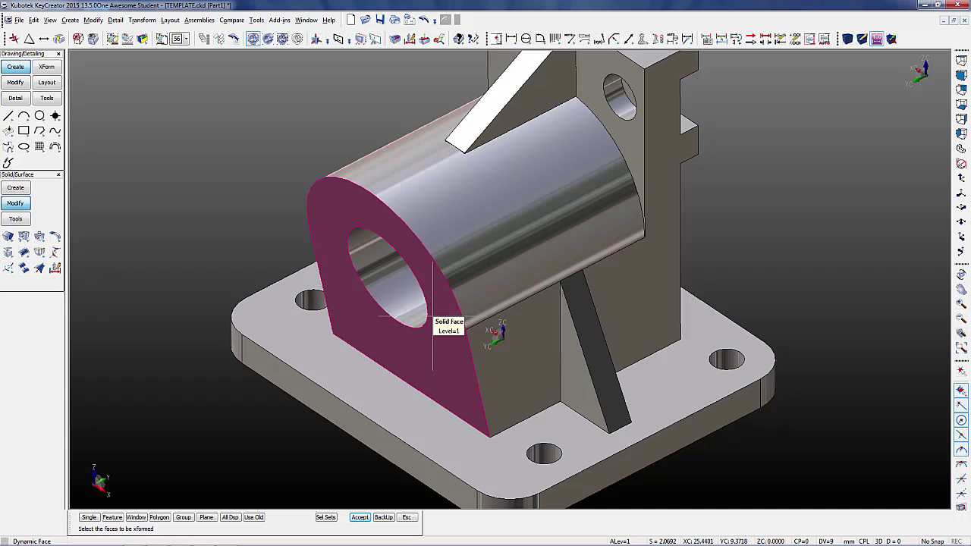
# - Delete the triangular rib between the top of the bored boss and the upright plate
pyautogui.scroll(-2, 730, 226)
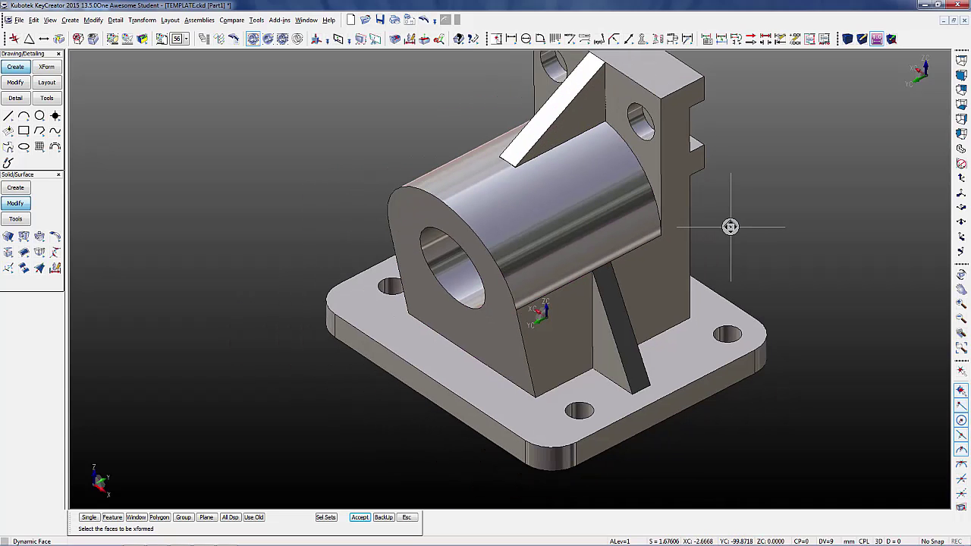
pyautogui.scroll(-2, 455, 355)
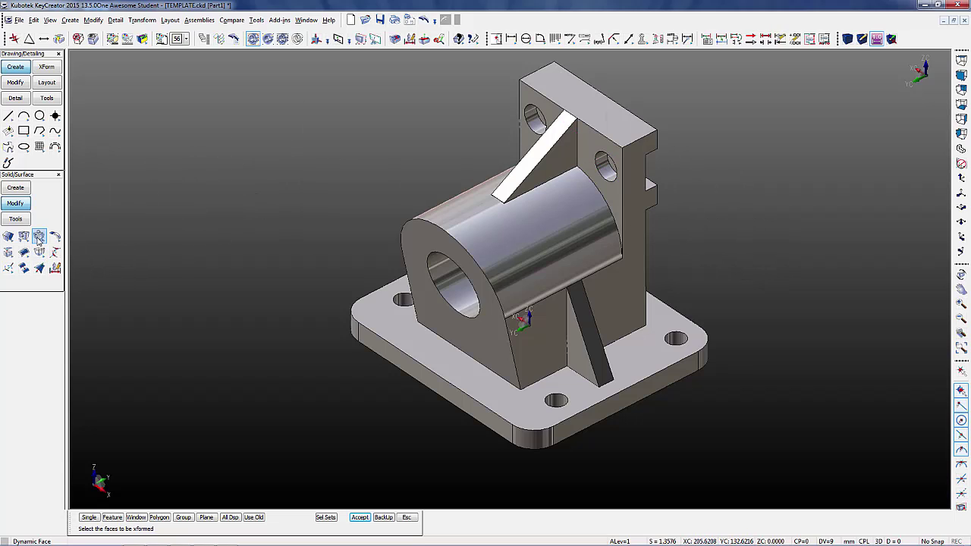
pyautogui.moveTo(38, 253)
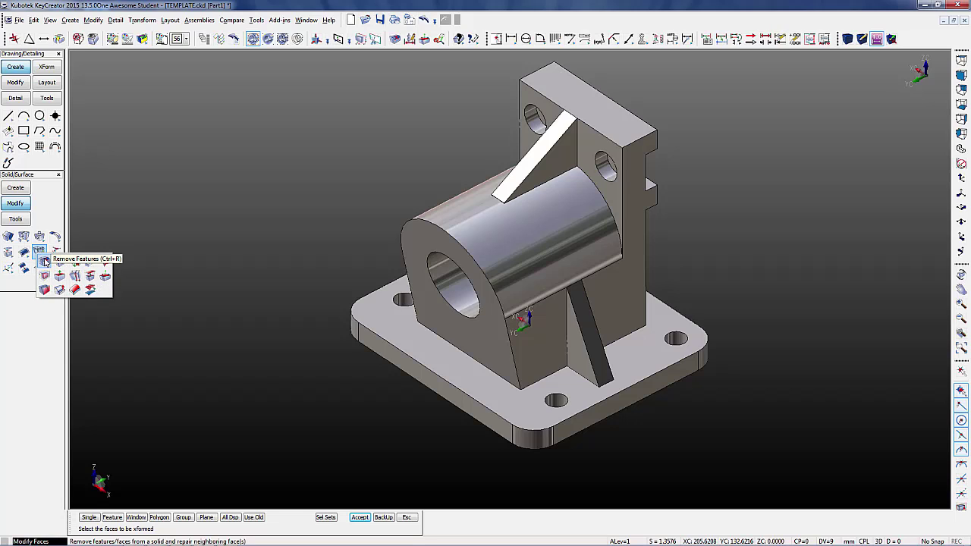
pyautogui.click(44, 260)
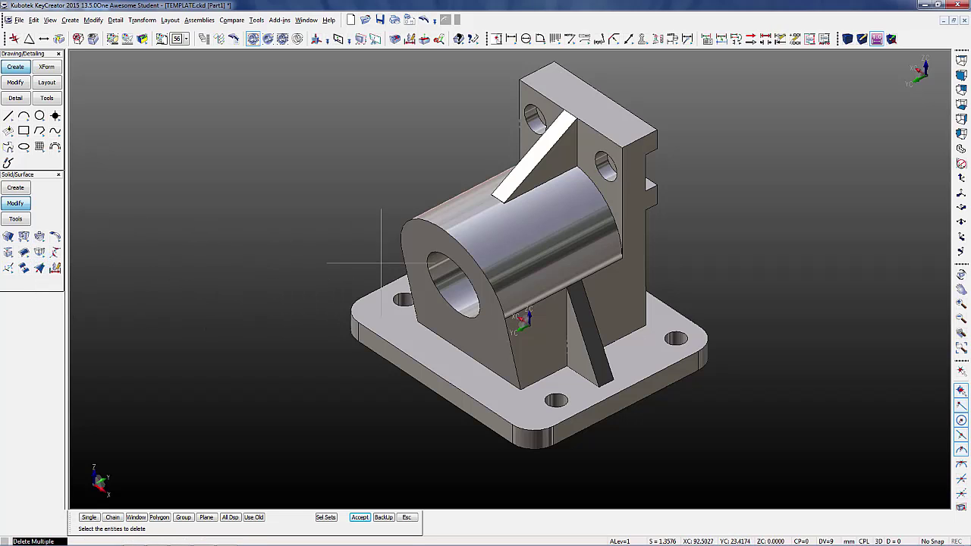
pyautogui.click(564, 166)
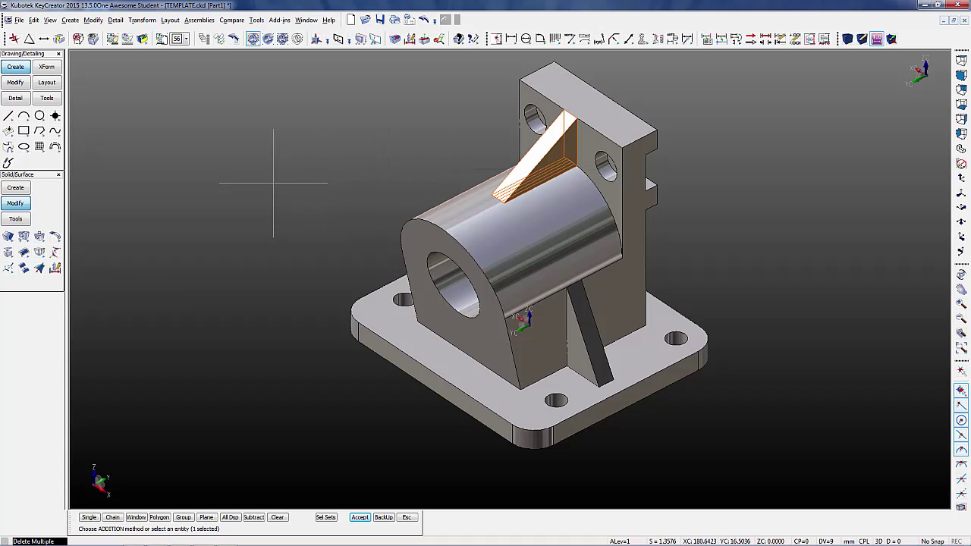
pyautogui.press('Return')
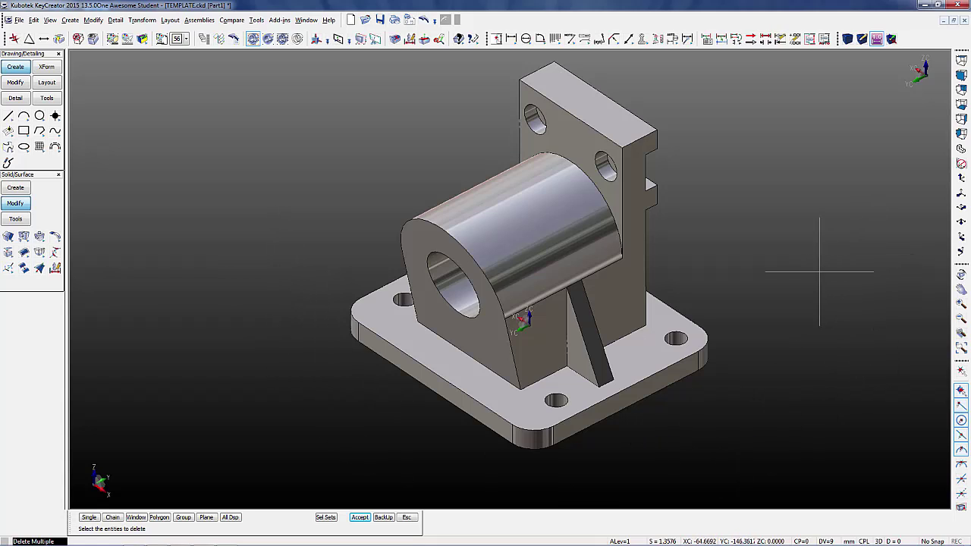
# - Unite the base plate, the bored boss body and both side ribs into one solid
pyautogui.click(961, 74)
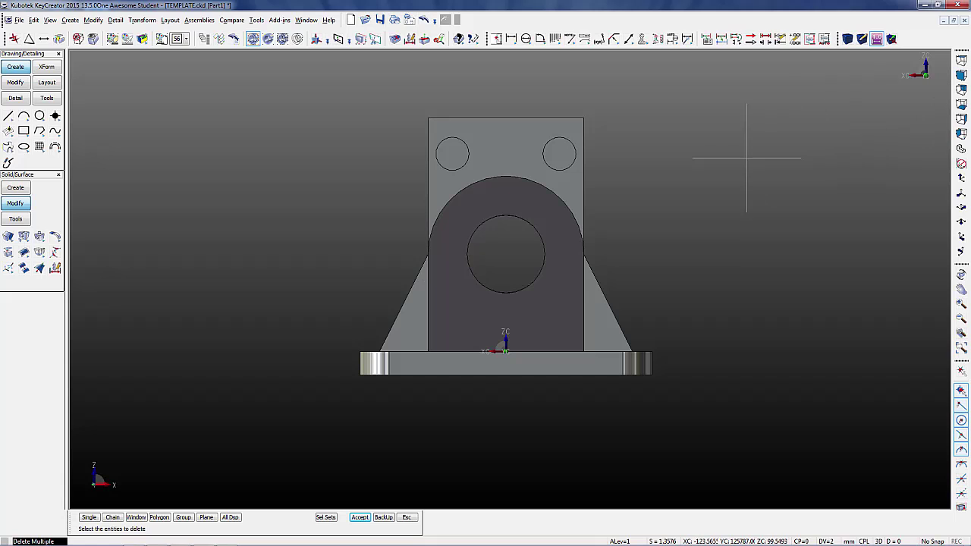
pyautogui.click(960, 175)
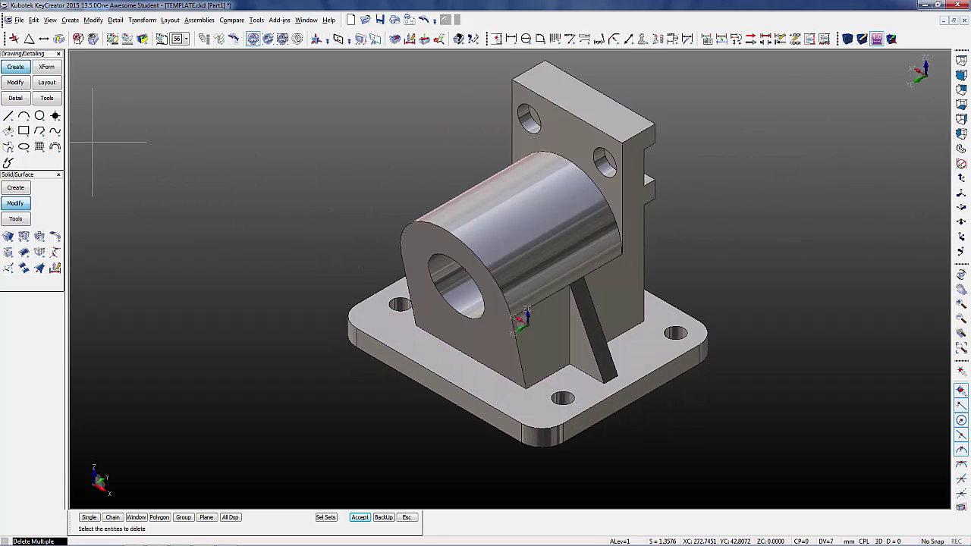
pyautogui.click(8, 237)
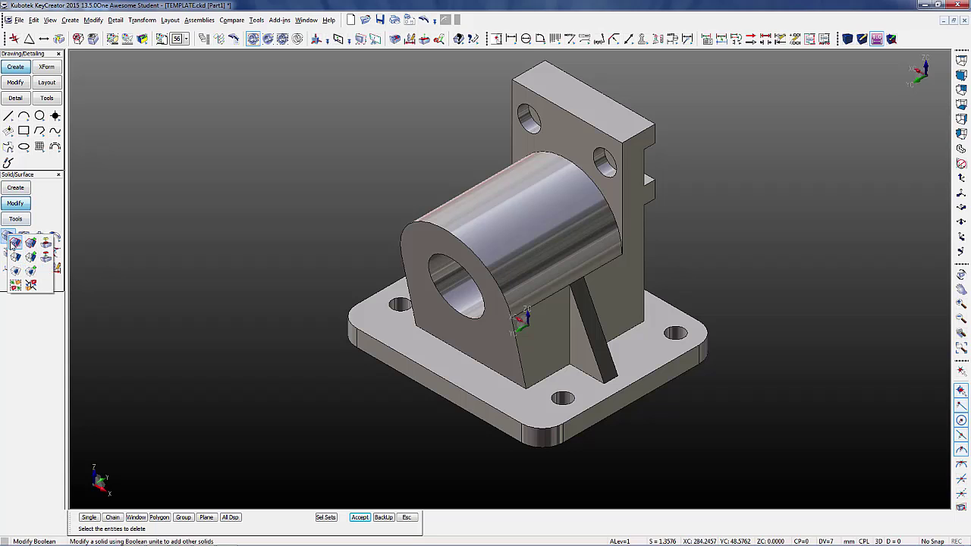
pyautogui.click(15, 241)
pyautogui.click(486, 303)
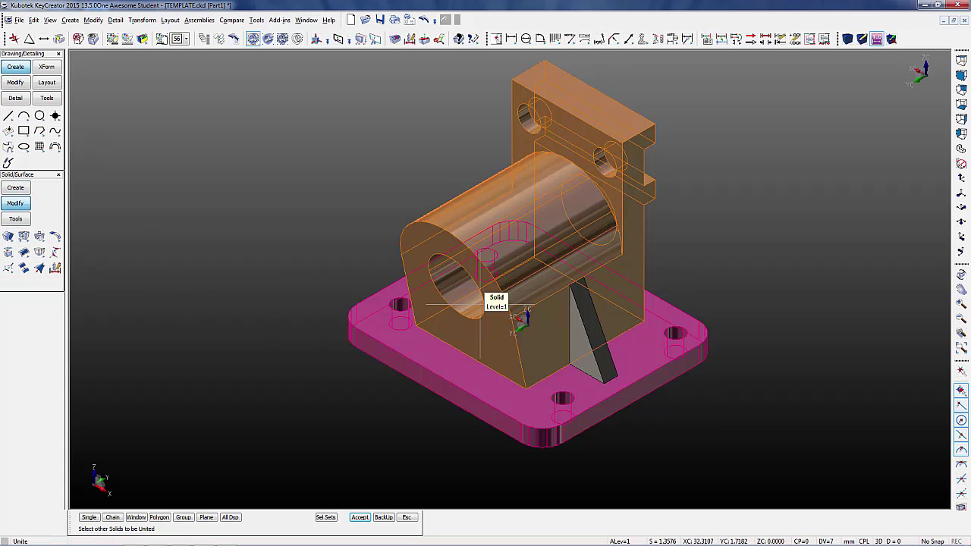
pyautogui.click(523, 363)
pyautogui.click(585, 360)
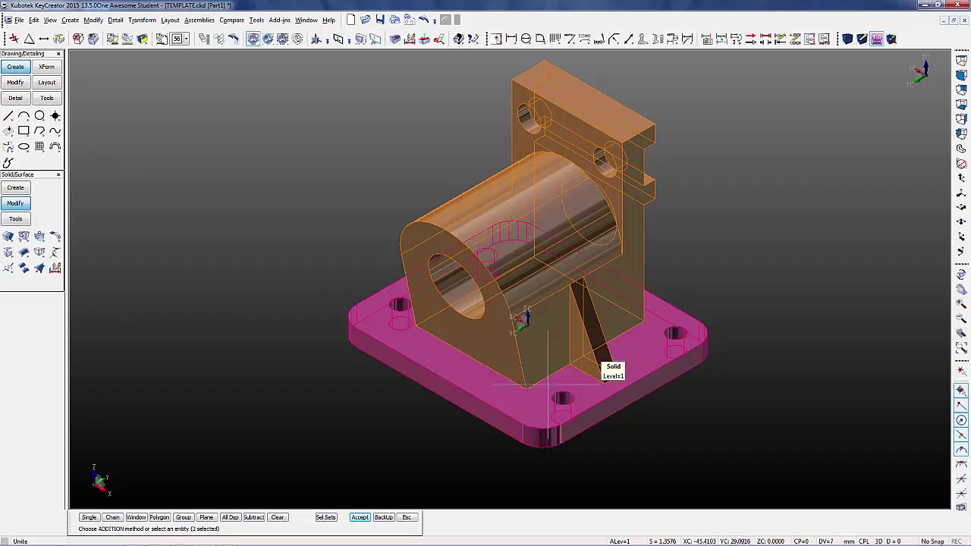
pyautogui.moveTo(463, 431); pyautogui.dragTo(695, 416, button='middle')
pyautogui.scroll(8, 387, 326)
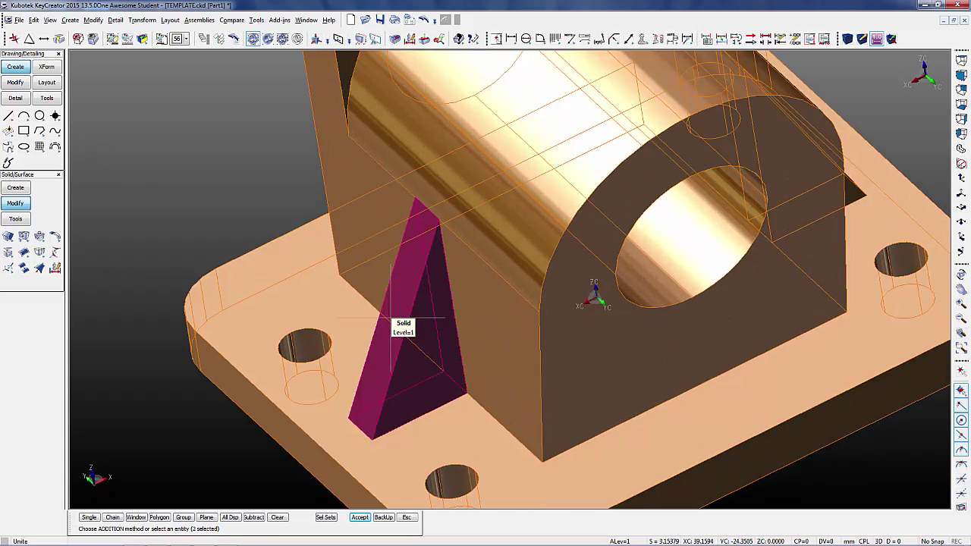
pyautogui.click(402, 326)
pyautogui.scroll(-5, 401, 325)
pyautogui.moveTo(401, 326); pyautogui.dragTo(345, 386, button='middle')
pyautogui.press('Return')
pyautogui.scroll(-1, 345, 386)
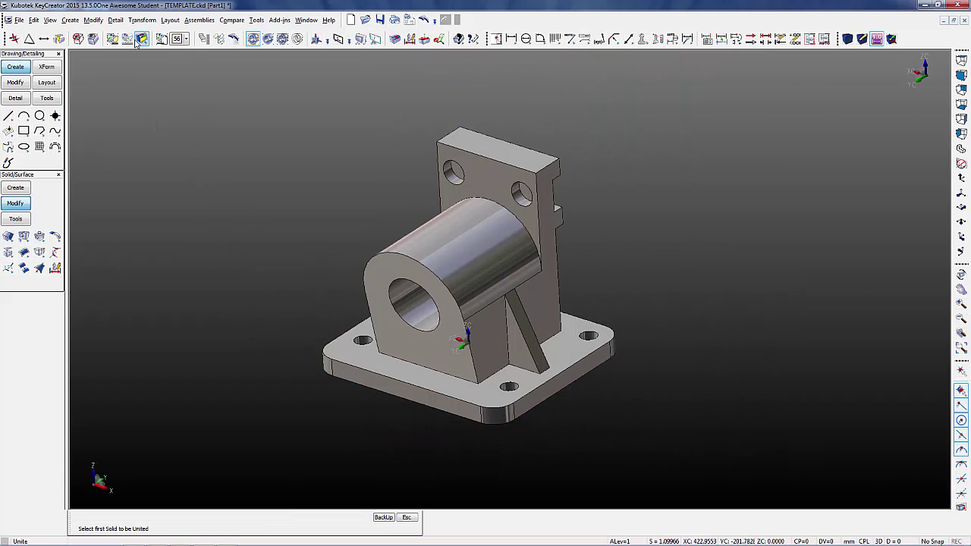
# - Set the construction plane to the front face of the upright plate, above the bored boss
pyautogui.click(58, 39)
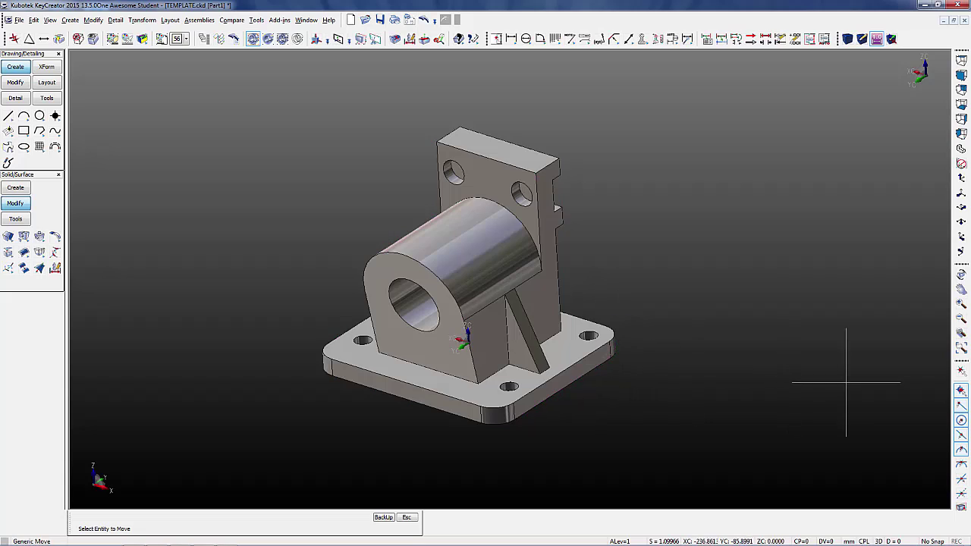
pyautogui.click(960, 75)
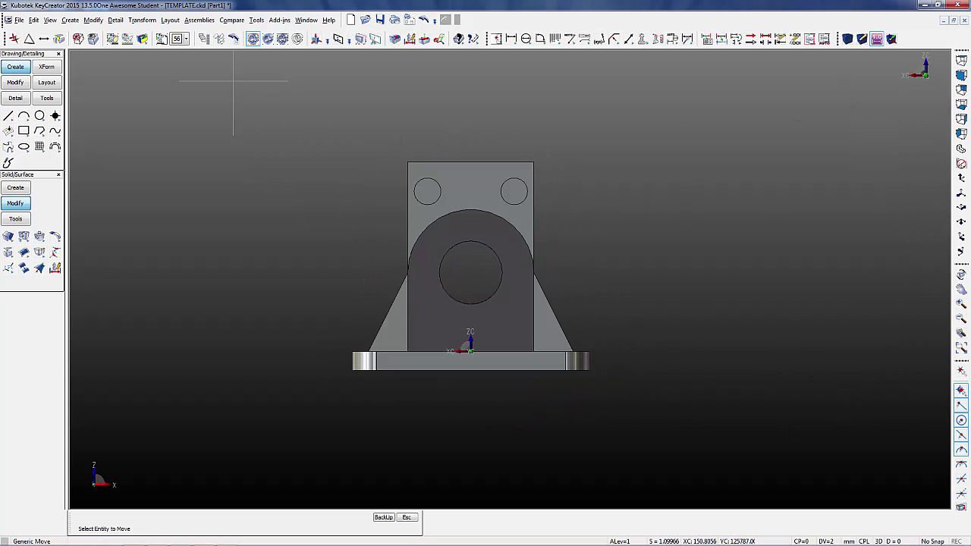
pyautogui.click(338, 39)
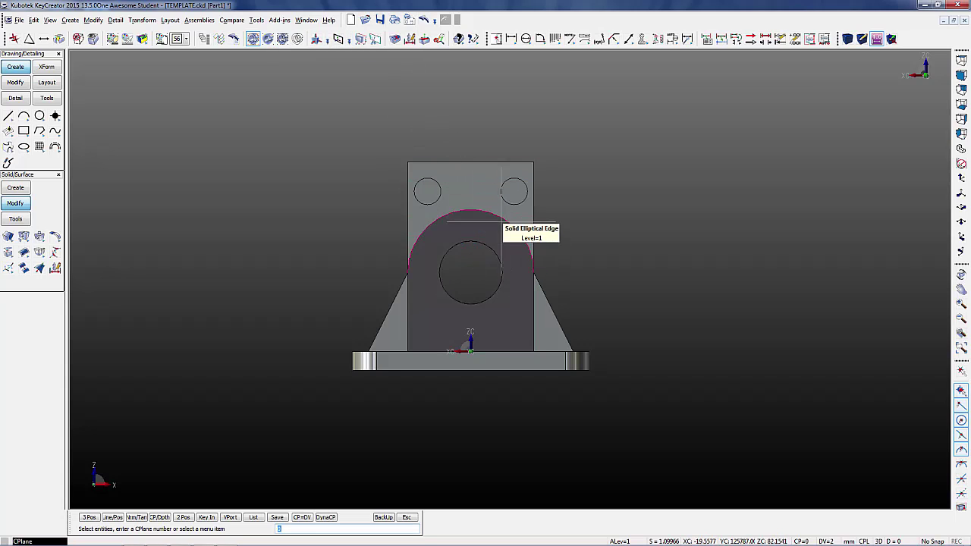
pyautogui.click(488, 193)
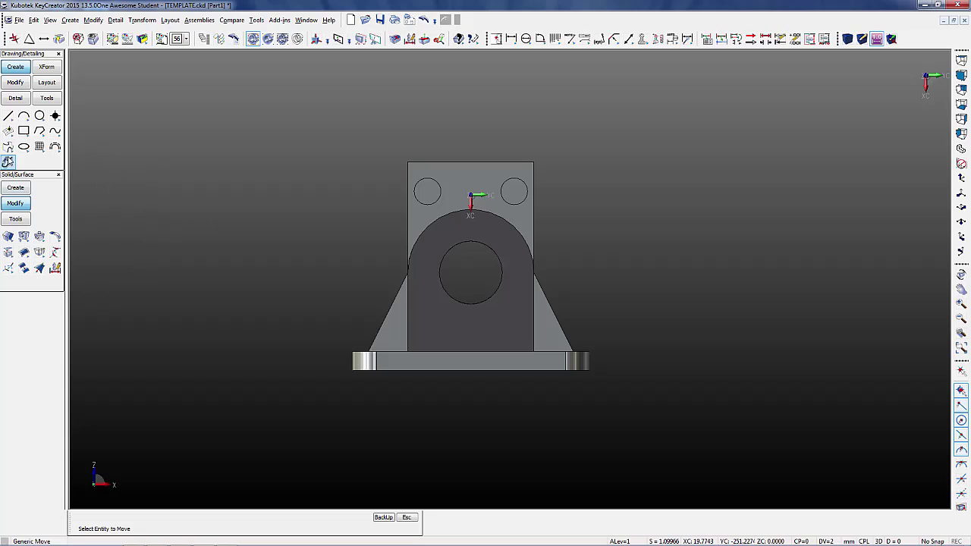
# - Create a Line Horizontal through the centre of the boss's bore, splitting the bracket's front view into symmetric halves
pyautogui.click(9, 117)
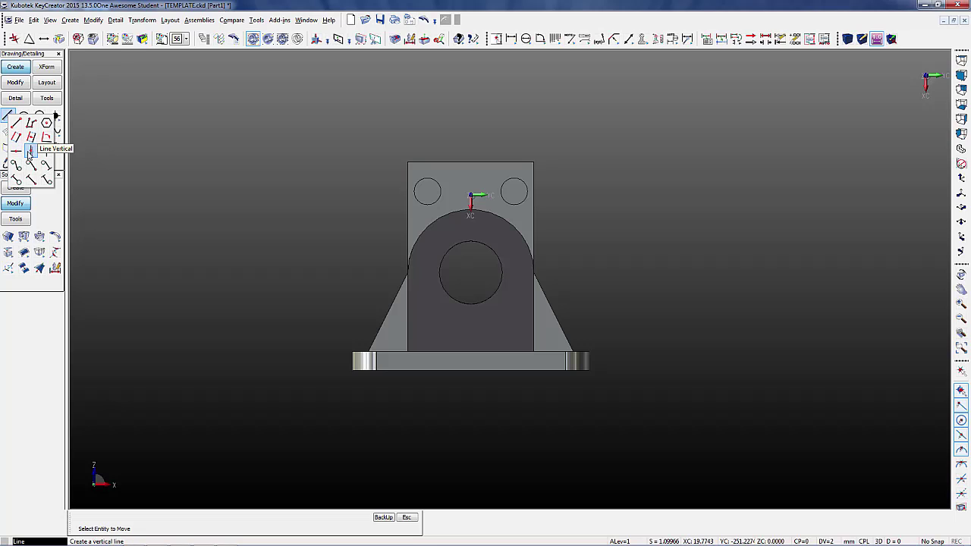
pyautogui.click(31, 151)
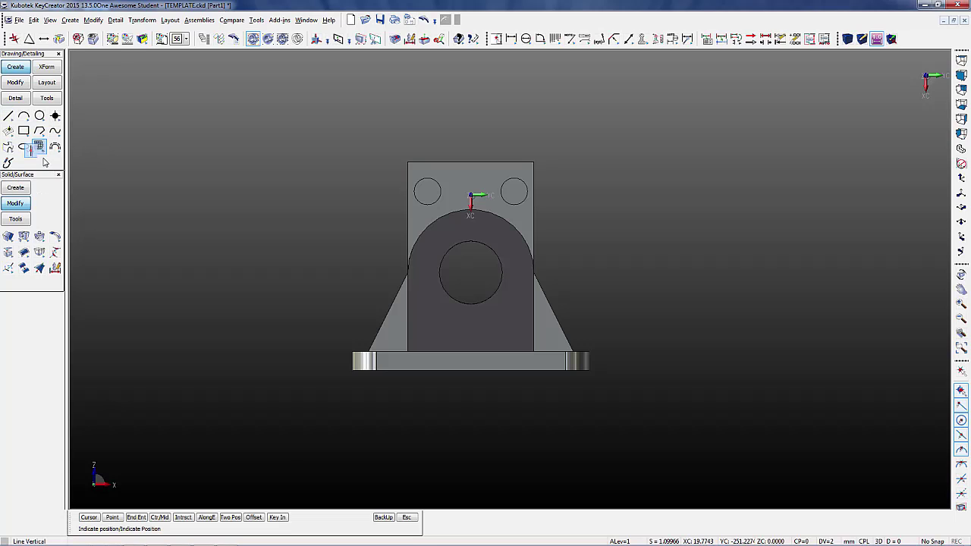
pyautogui.click(8, 118)
pyautogui.click(18, 151)
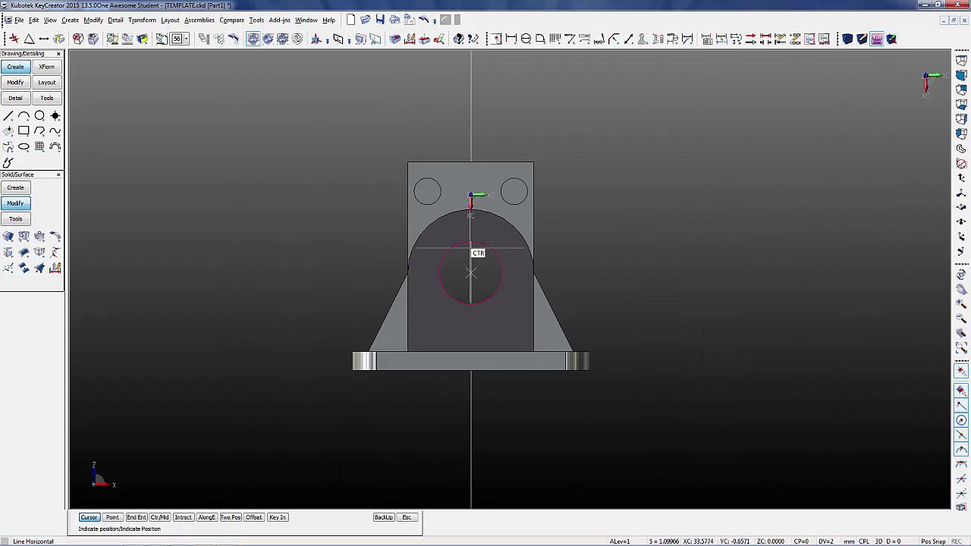
pyautogui.click(471, 273)
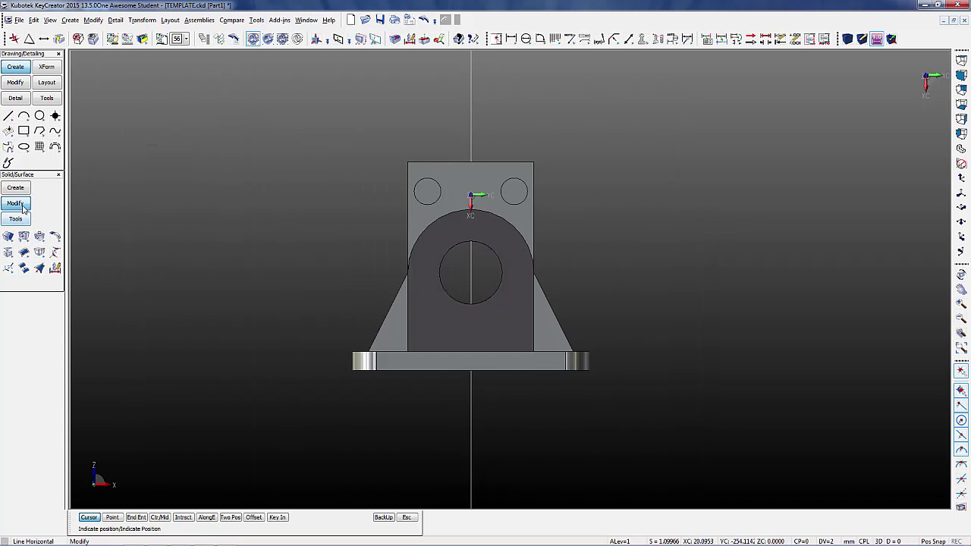
# - Break the bracket solid into two halves along the line through the bore centre, using the current view orientation
pyautogui.click(24, 241)
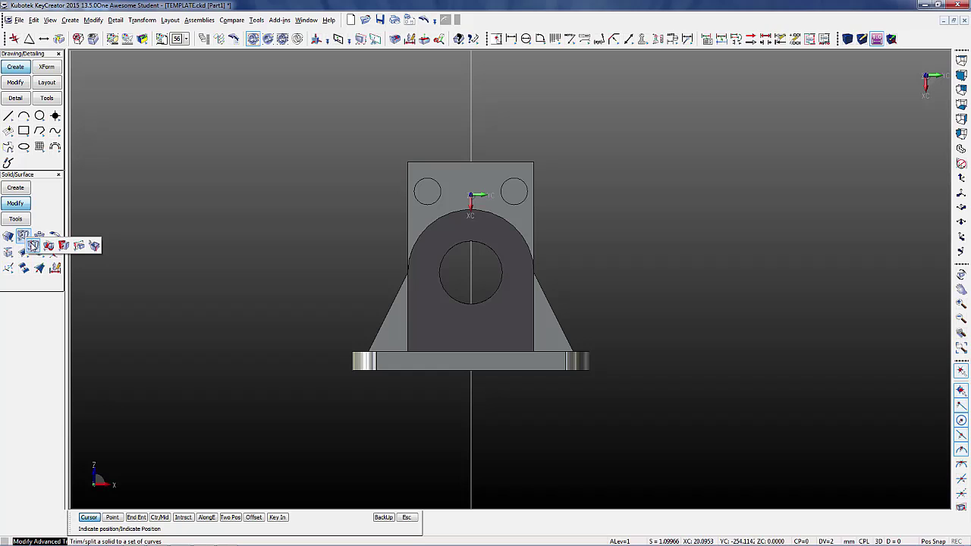
pyautogui.click(32, 245)
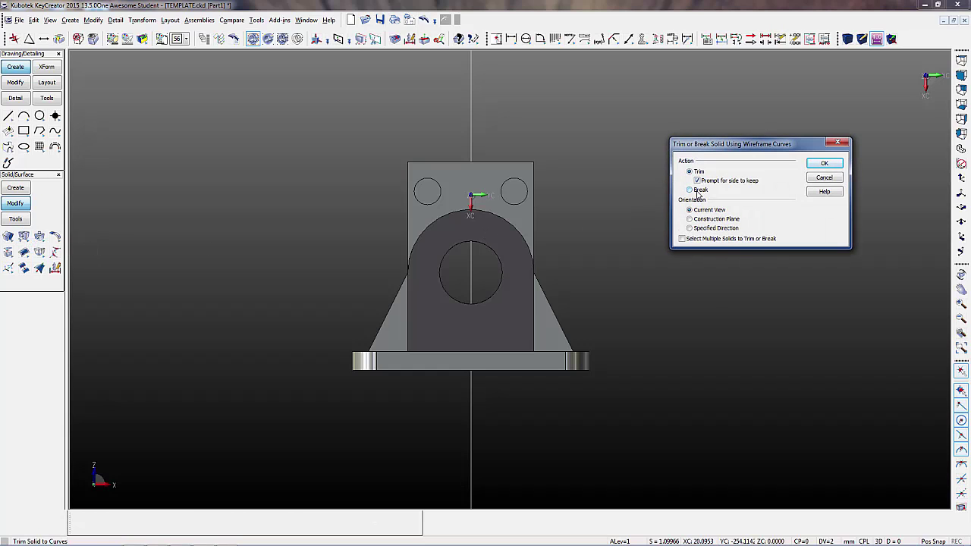
pyautogui.click(824, 163)
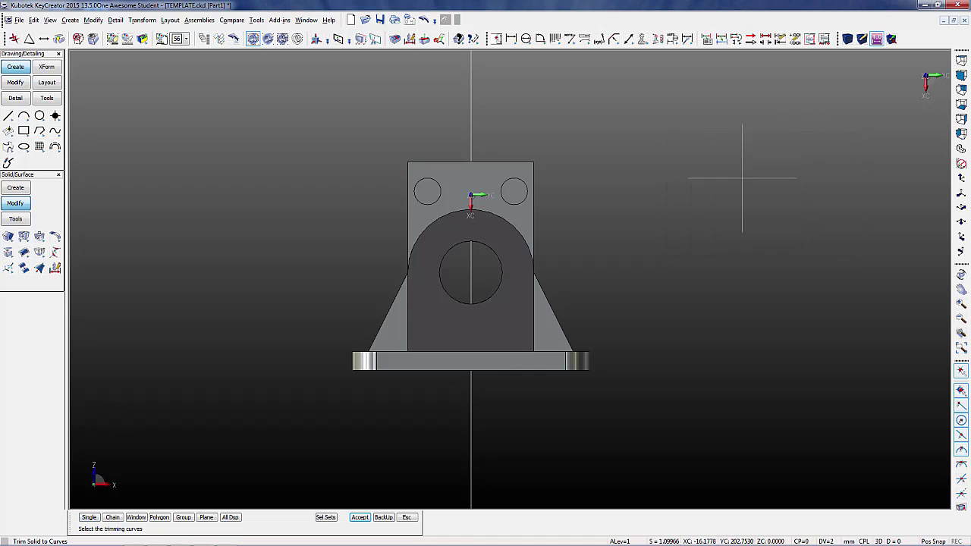
pyautogui.click(471, 393)
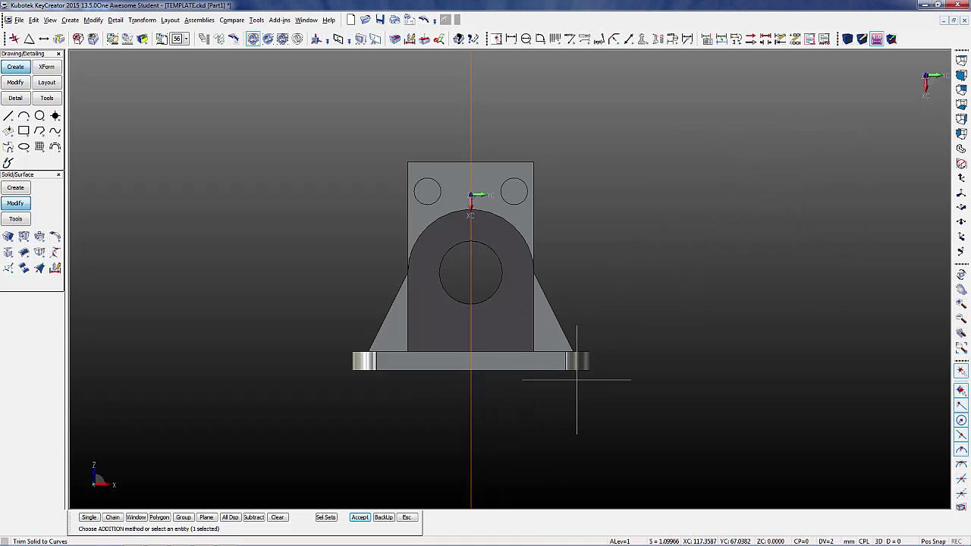
pyautogui.press('Return')
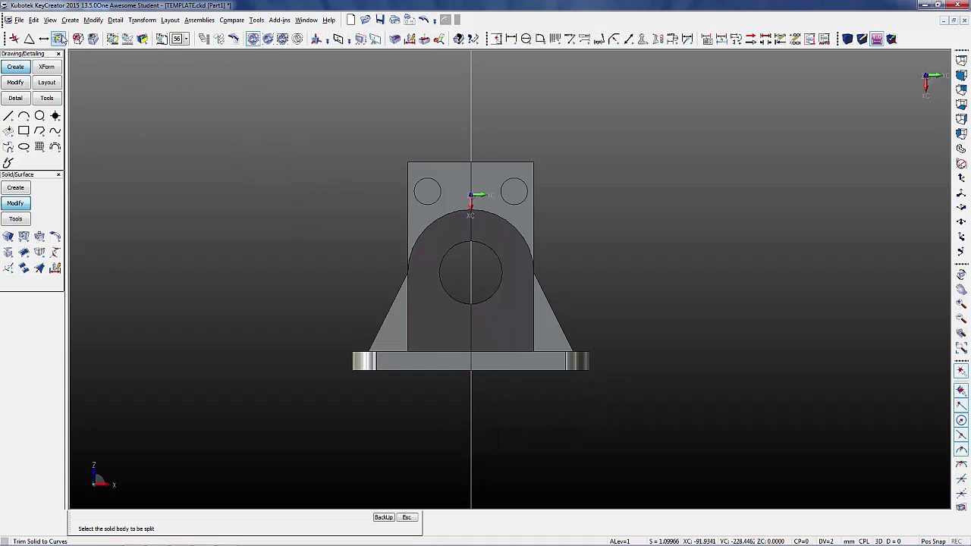
# - Change the colour of the bracket half on the positive YC side to red
pyautogui.click(36, 43)
pyautogui.click(558, 227)
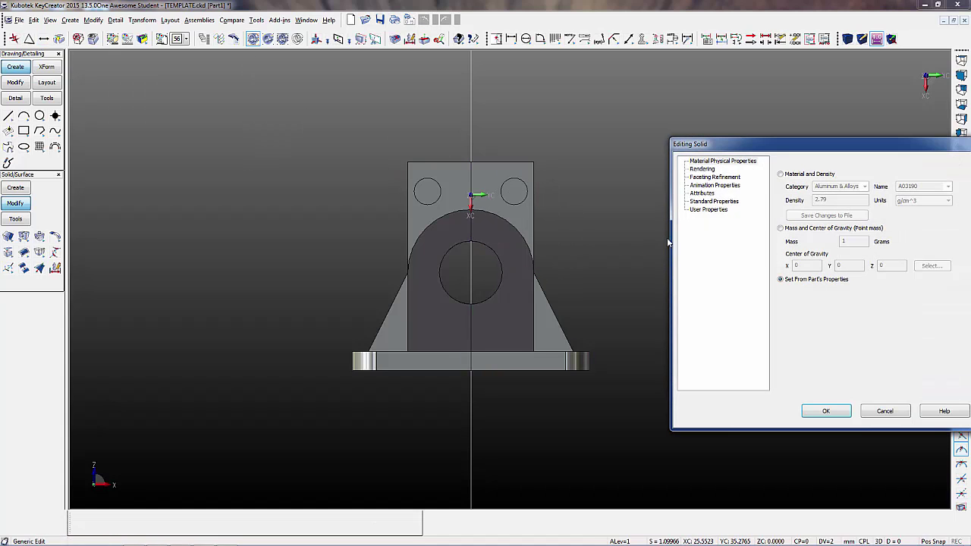
pyautogui.click(701, 193)
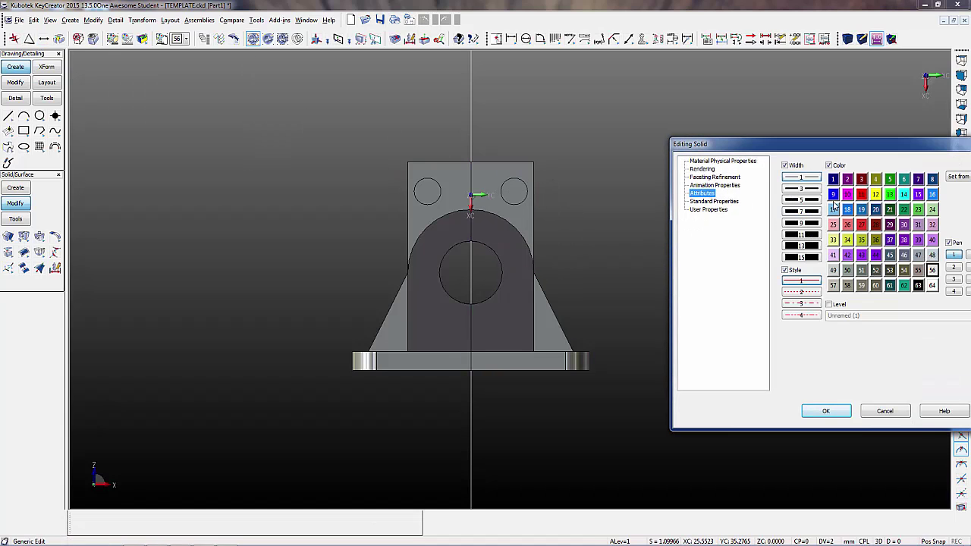
pyautogui.click(864, 199)
pyautogui.click(826, 410)
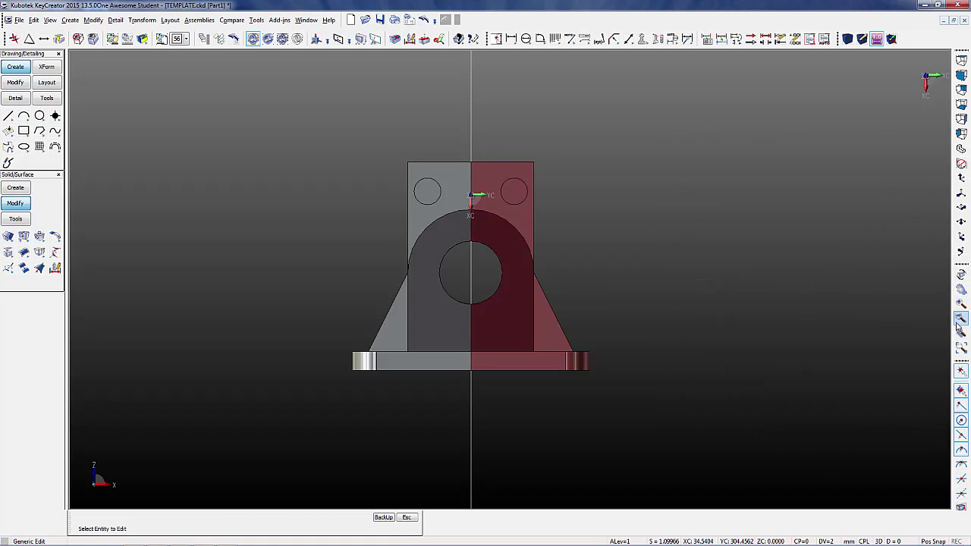
# - Move the uncoloured bracket half away from the red half with a Delta Move of 0 in XC and -65 in YC
pyautogui.click(960, 150)
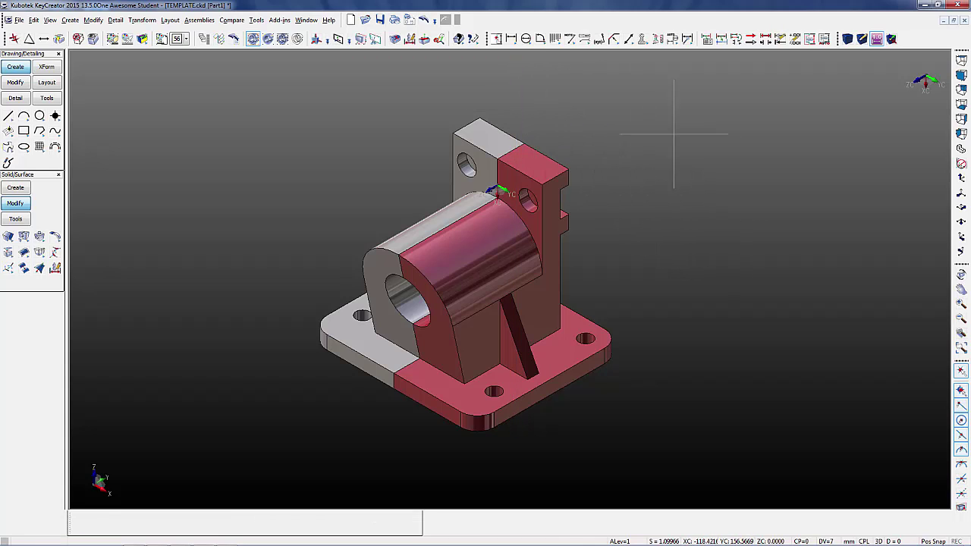
pyautogui.click(961, 75)
pyautogui.click(960, 82)
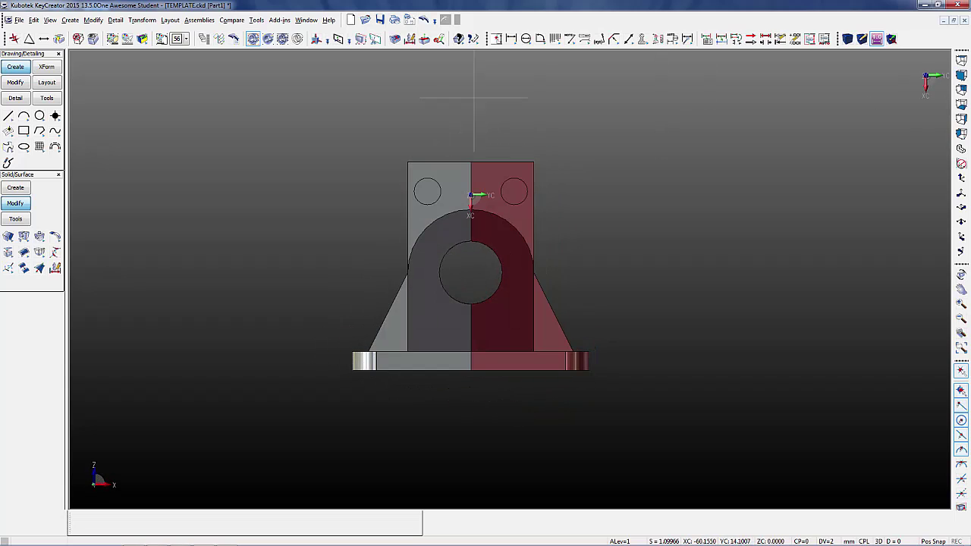
pyautogui.click(142, 20)
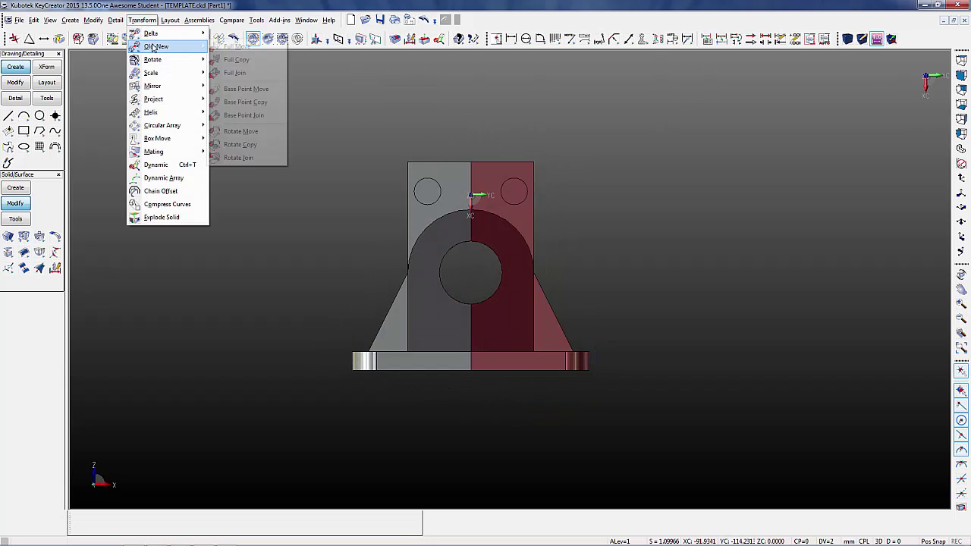
pyautogui.moveTo(152, 33)
pyautogui.click(227, 34)
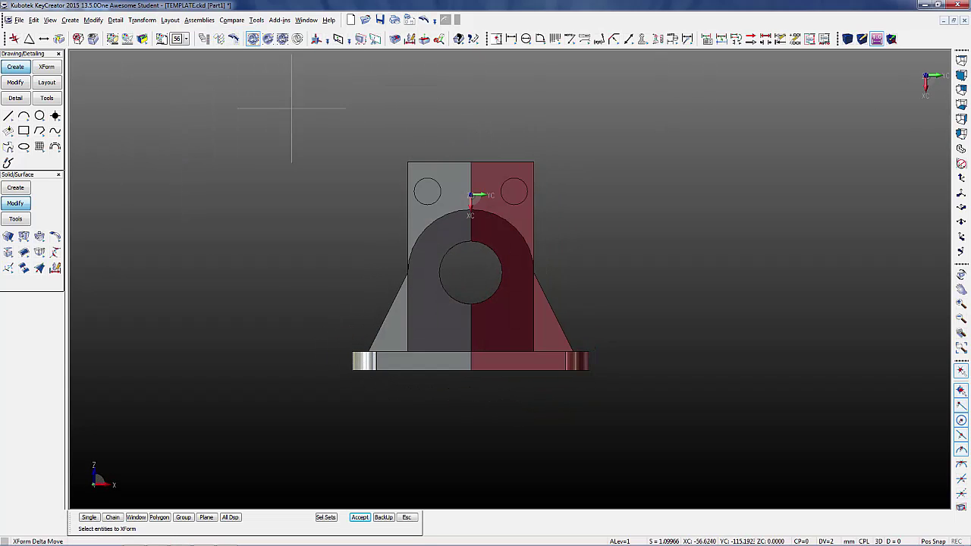
pyautogui.moveTo(287, 99); pyautogui.dragTo(475, 390)
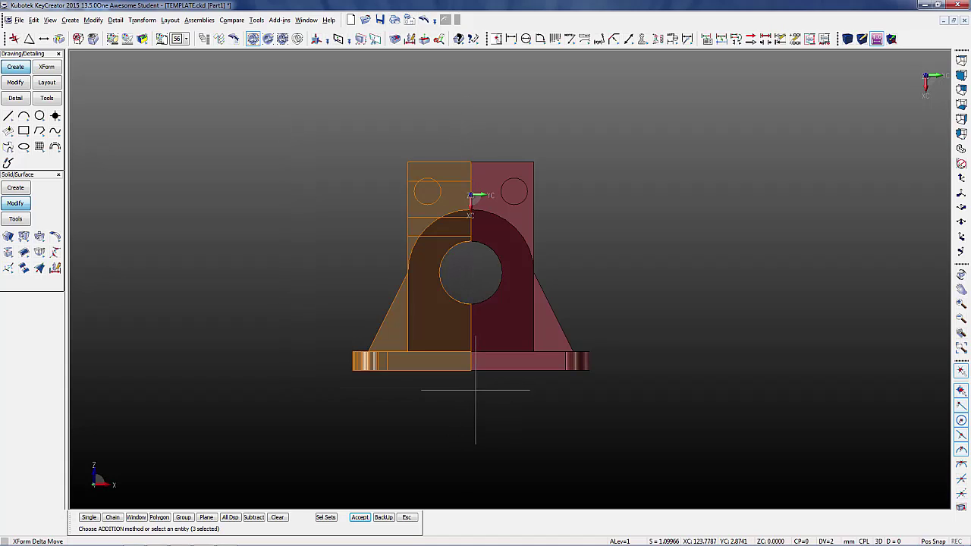
pyautogui.click(361, 517)
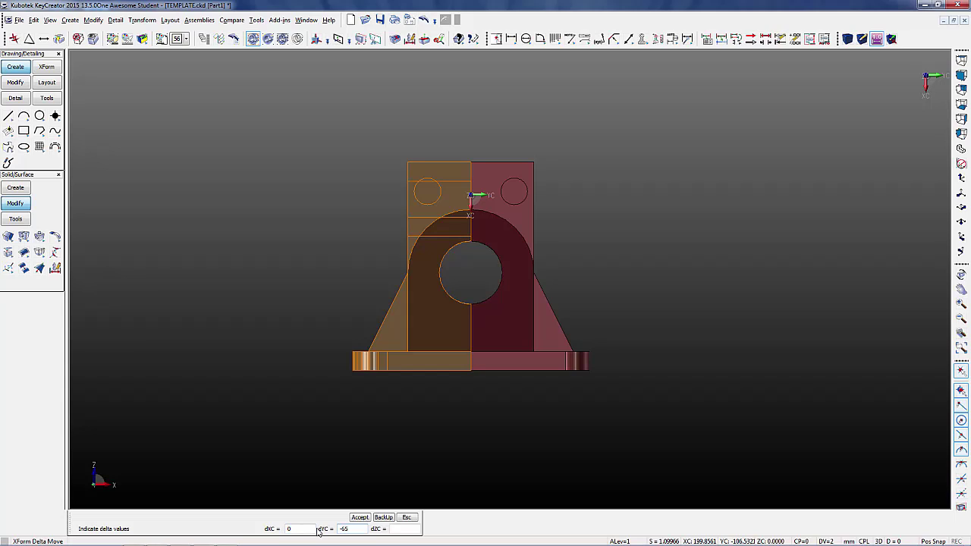
pyautogui.press('Return')
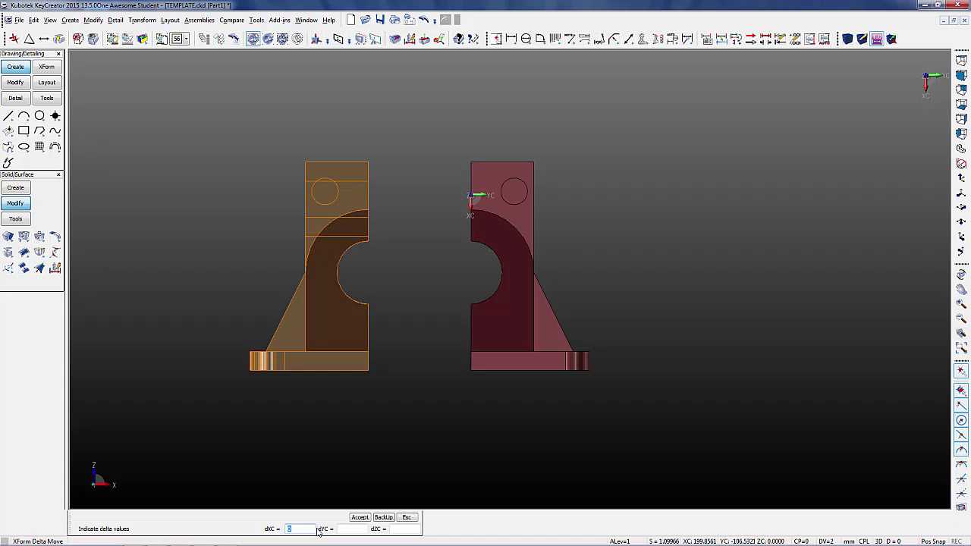
pyautogui.click(408, 517)
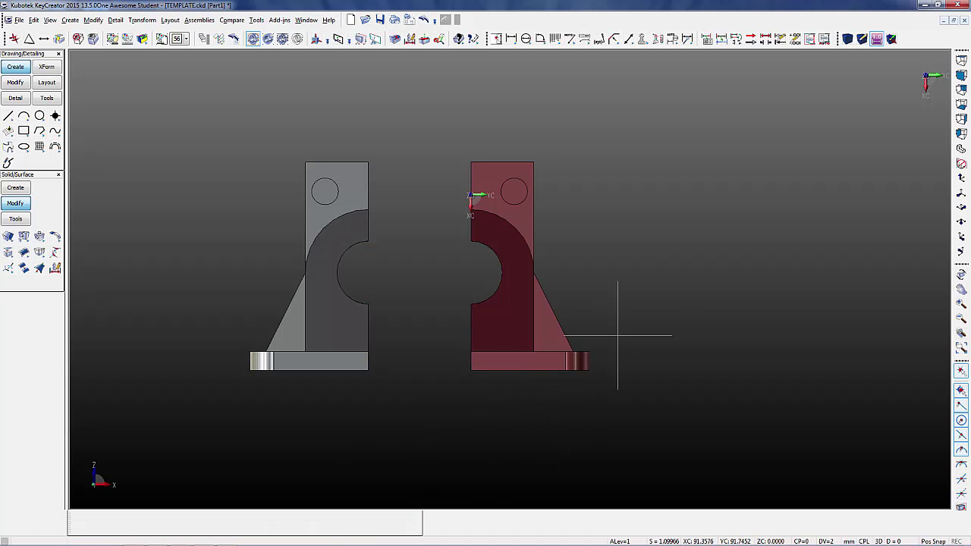
# - Start the Extrude Face command to extend a face of the separated bracket halves
pyautogui.moveTo(650, 282)
pyautogui.mouseDown(button='middle')
pyautogui.moveTo(552, 328)
pyautogui.moveTo(409, 357)
pyautogui.moveTo(501, 394)
pyautogui.moveTo(500, 349)
pyautogui.moveTo(513, 353)
pyautogui.mouseUp(button='middle')
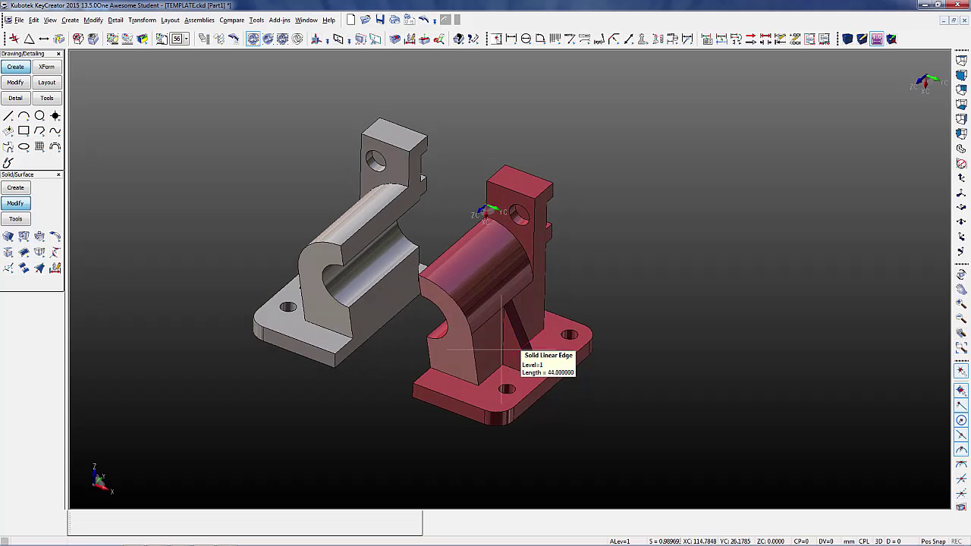
pyautogui.scroll(3, 326, 357)
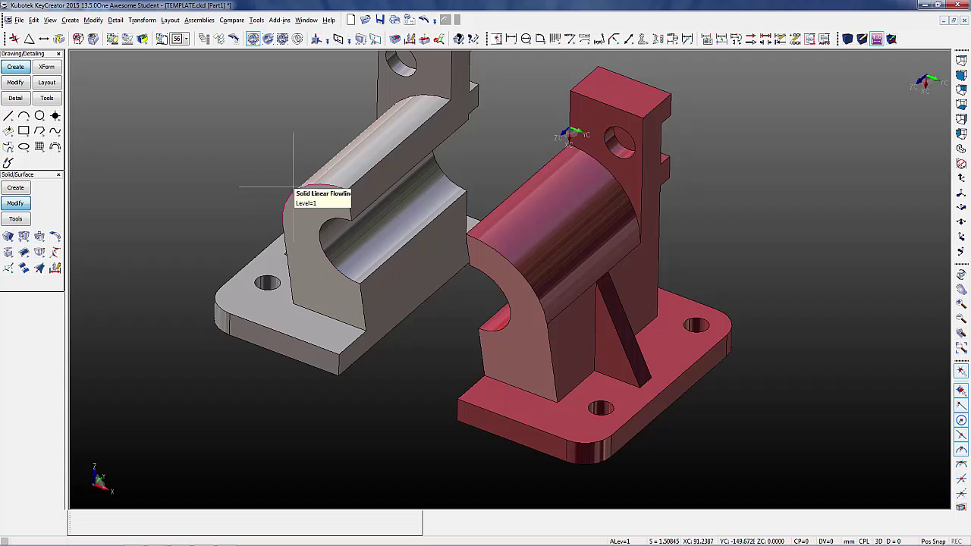
pyautogui.click(39, 251)
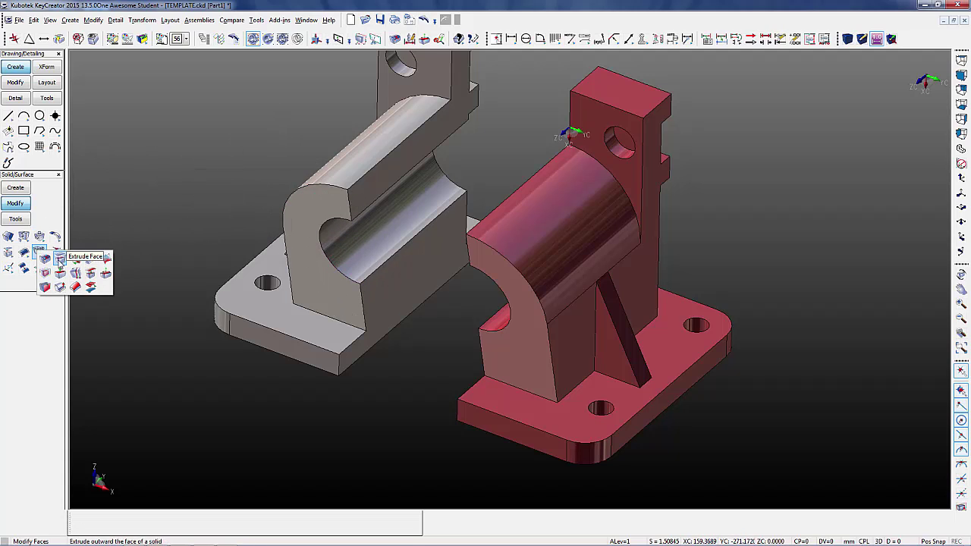
pyautogui.click(60, 261)
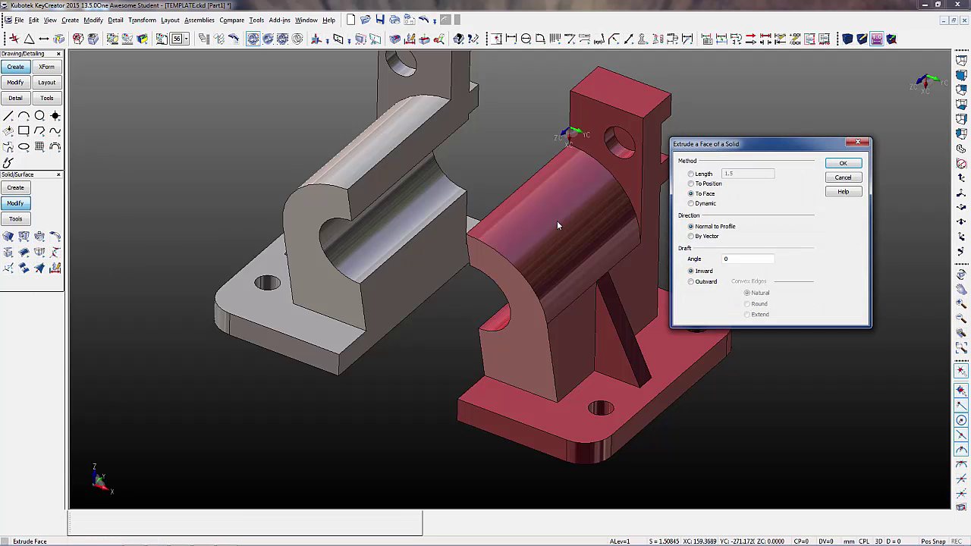
# - Extrude the grey half's upper arm end face up to the red half's matching face, normal to profile with 0 draft
pyautogui.click(844, 164)
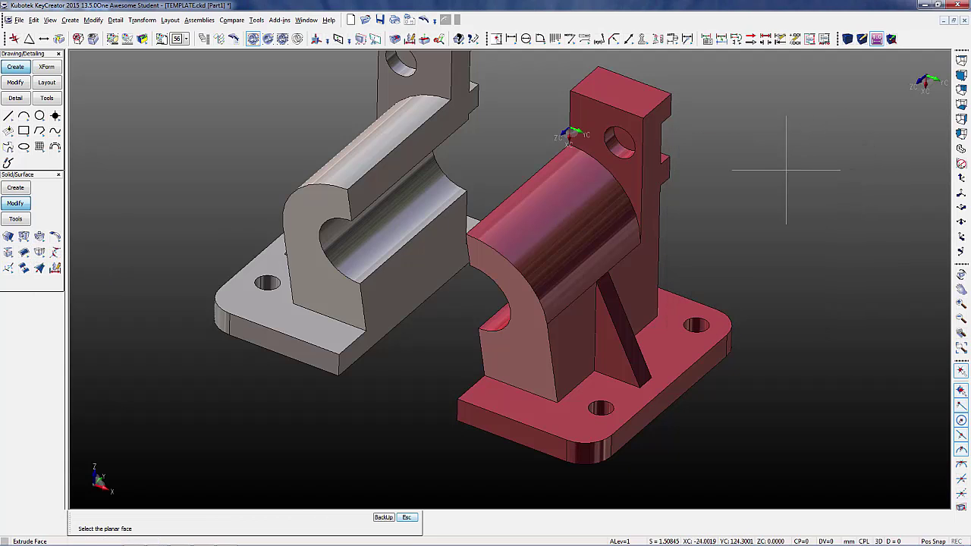
pyautogui.click(405, 168)
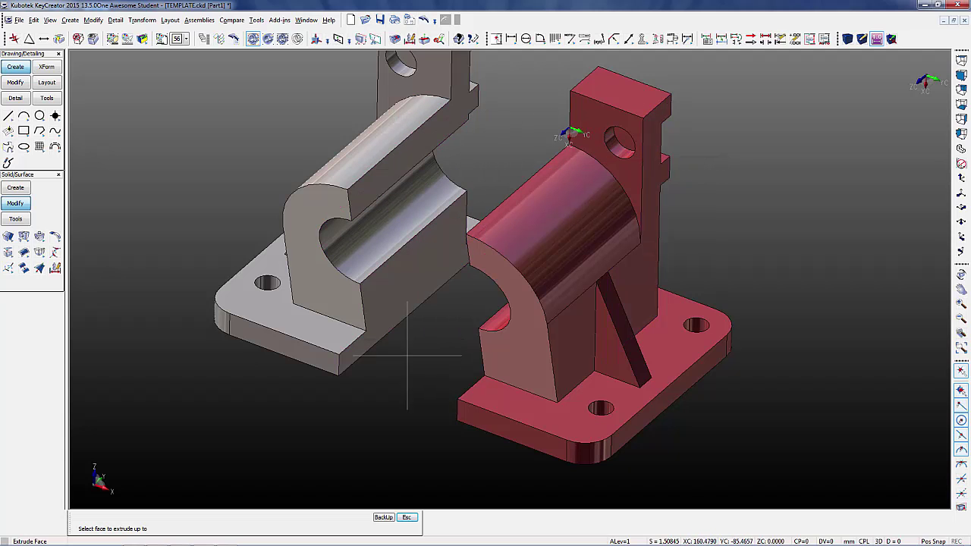
pyautogui.moveTo(448, 372); pyautogui.dragTo(585, 361, button='middle')
pyautogui.scroll(5, 585, 262)
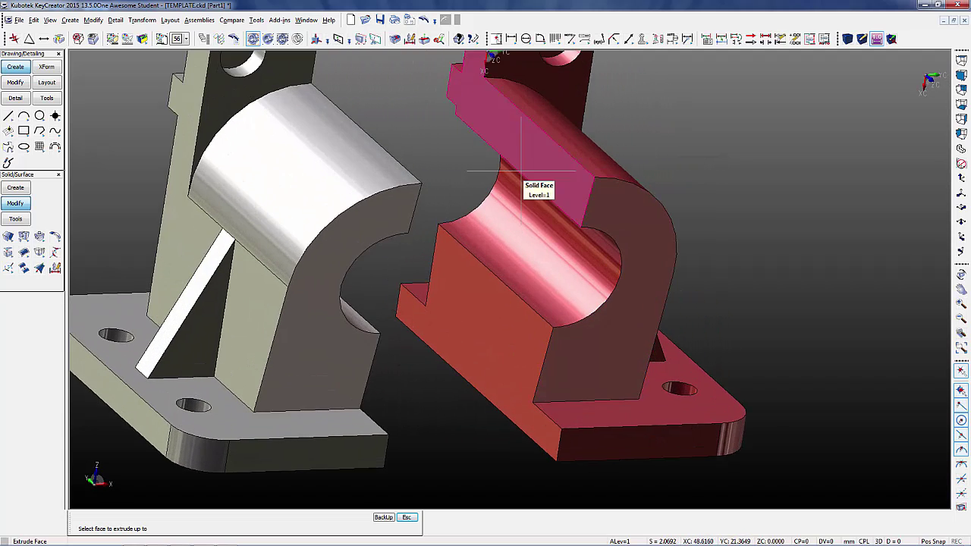
pyautogui.click(527, 143)
# - Extrude the red half's lower inner face up to the grey half's matching face to close the remaining gap
pyautogui.click(500, 200)
pyautogui.scroll(-5, 500, 199)
pyautogui.moveTo(791, 303); pyautogui.dragTo(618, 398, button='middle')
pyautogui.scroll(5, 618, 398)
pyautogui.click(370, 292)
pyautogui.scroll(-5, 357, 293)
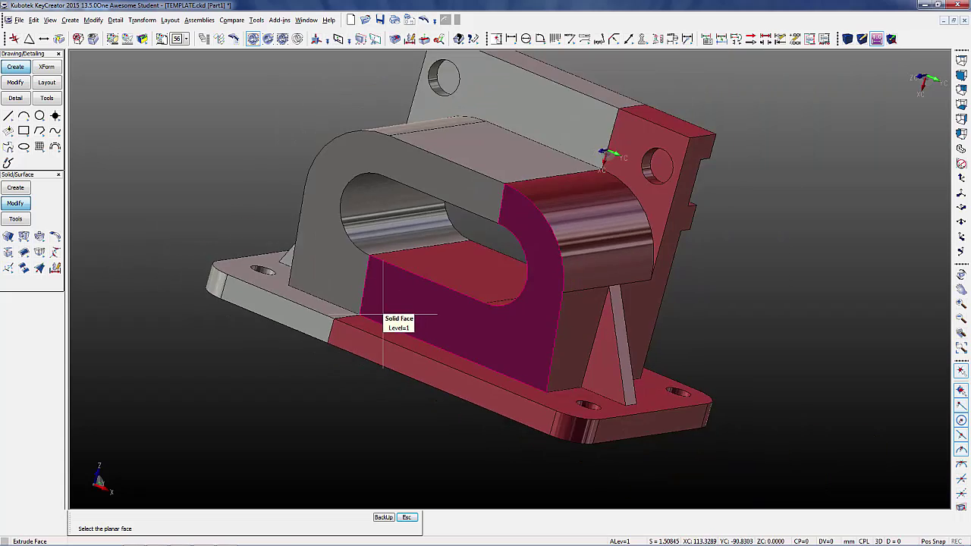
pyautogui.moveTo(386, 321); pyautogui.dragTo(321, 417, button='middle')
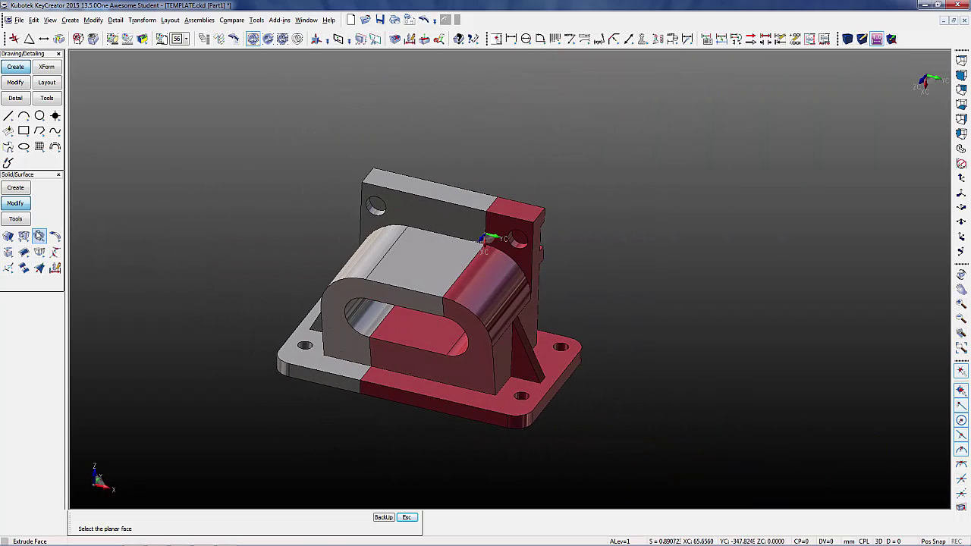
# - Unite the red and grey halves into one solid
pyautogui.click(7, 235)
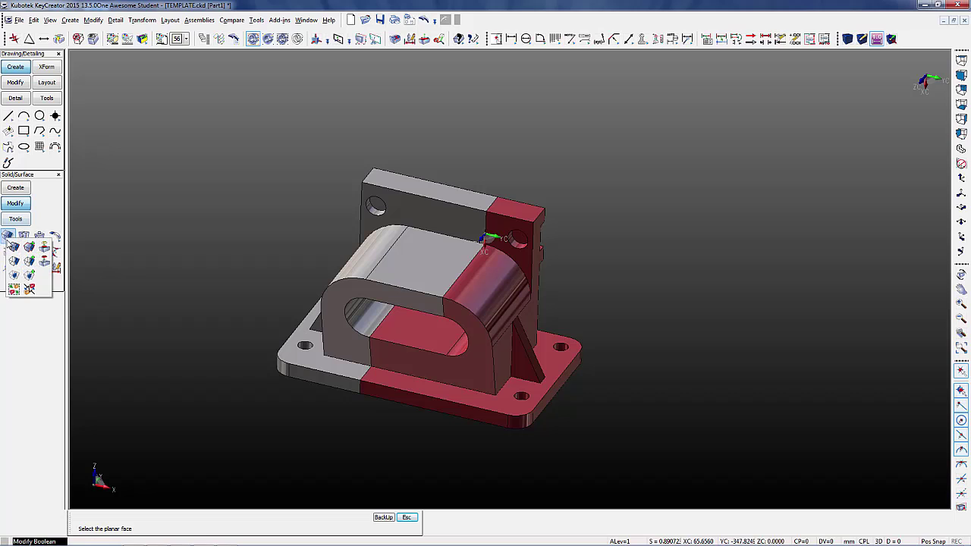
pyautogui.click(14, 247)
pyautogui.click(462, 296)
pyautogui.click(419, 301)
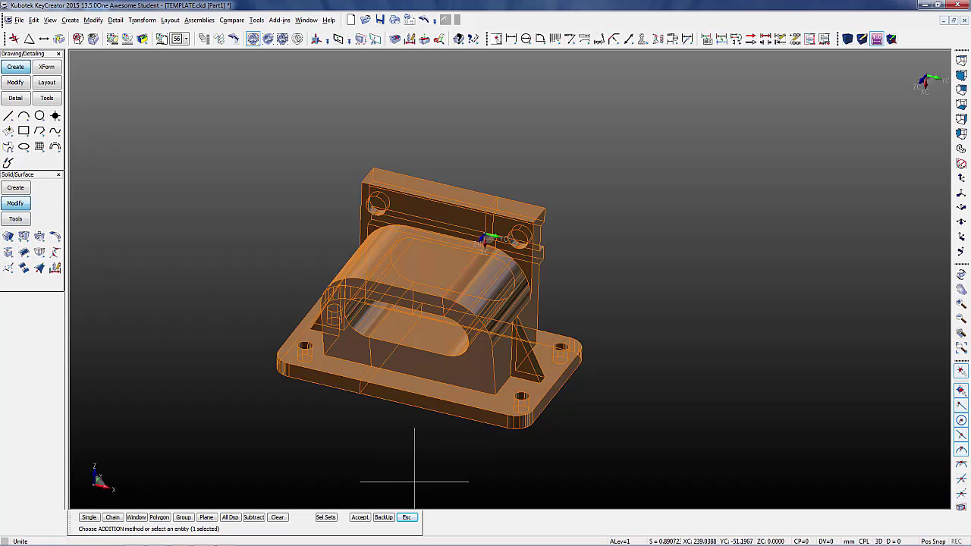
pyautogui.click(366, 517)
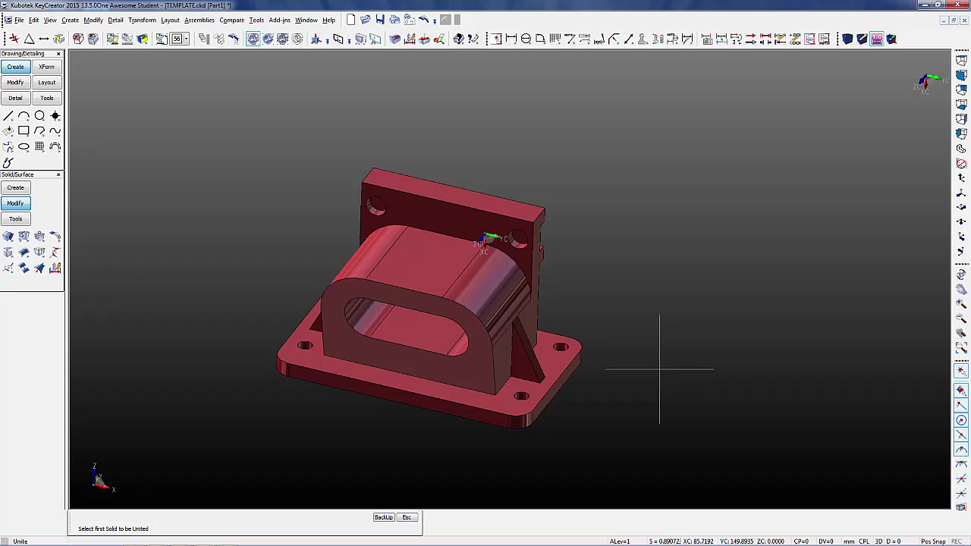
# - Change the united bracket solid's colour attribute to 56
pyautogui.click(28, 38)
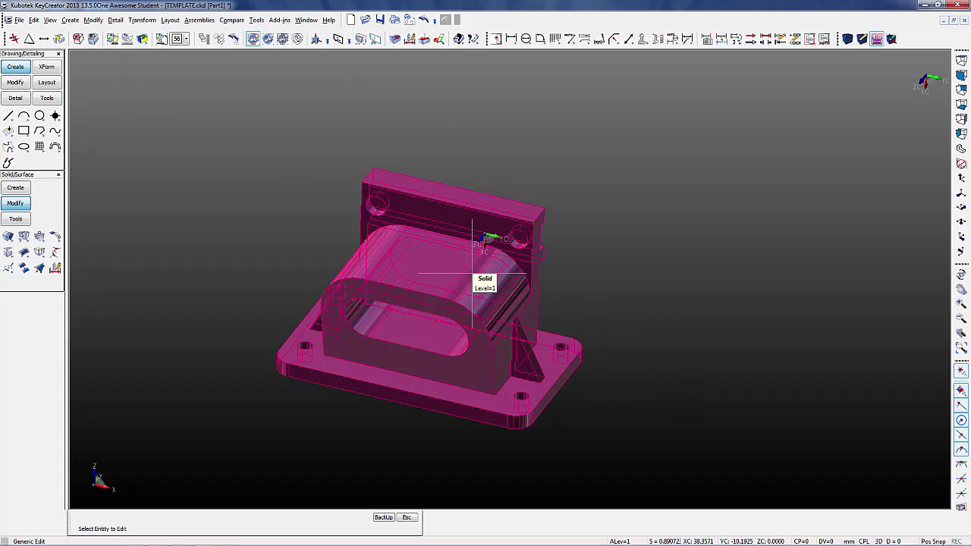
pyautogui.click(488, 277)
pyautogui.click(702, 193)
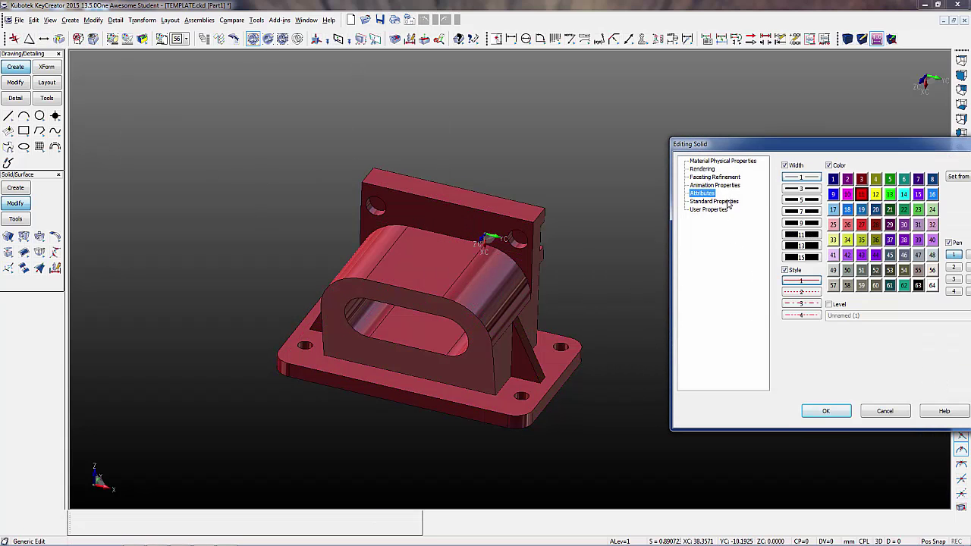
pyautogui.moveTo(883, 147); pyautogui.dragTo(806, 144)
pyautogui.click(855, 269)
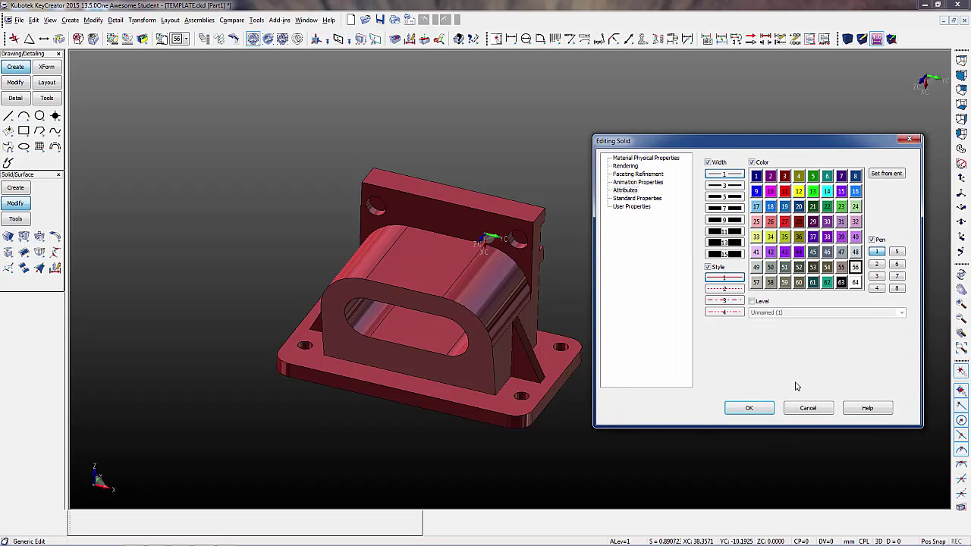
pyautogui.click(748, 408)
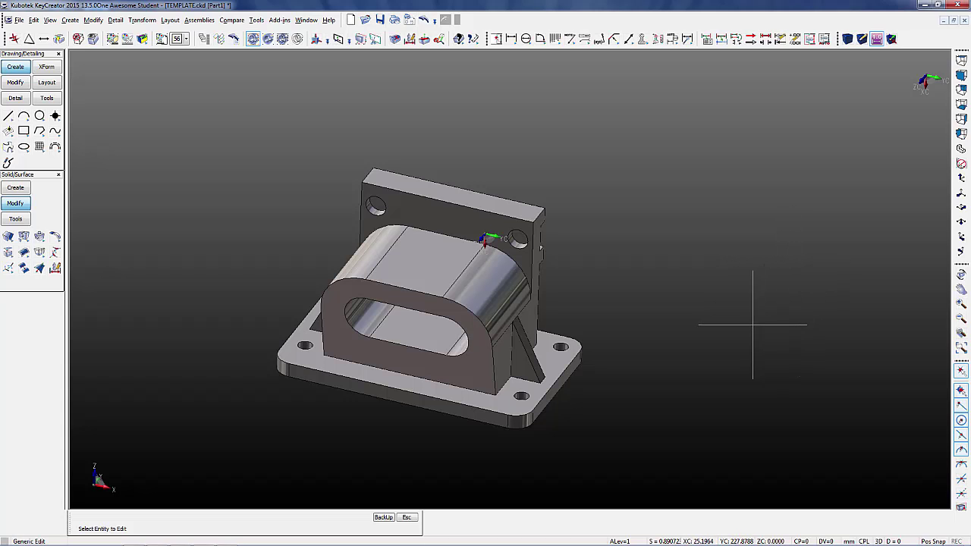
# - Start a Prune in Copy mode and select the triangular side rib's faces using the Boss feature option
pyautogui.moveTo(736, 340); pyautogui.dragTo(620, 325, button='middle')
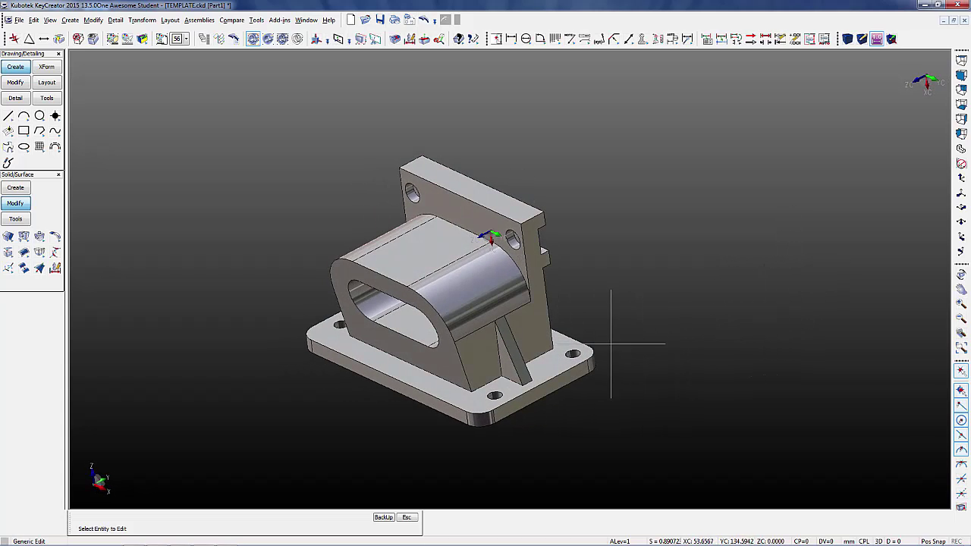
pyautogui.scroll(2, 607, 333)
pyautogui.scroll(1, 531, 349)
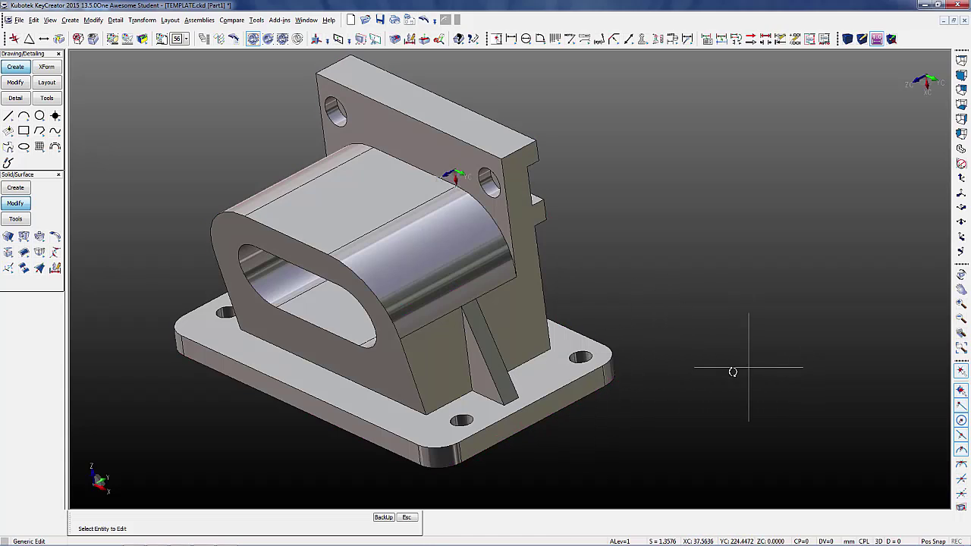
pyautogui.moveTo(732, 369); pyautogui.dragTo(505, 394, button='middle')
pyautogui.scroll(3, 524, 395)
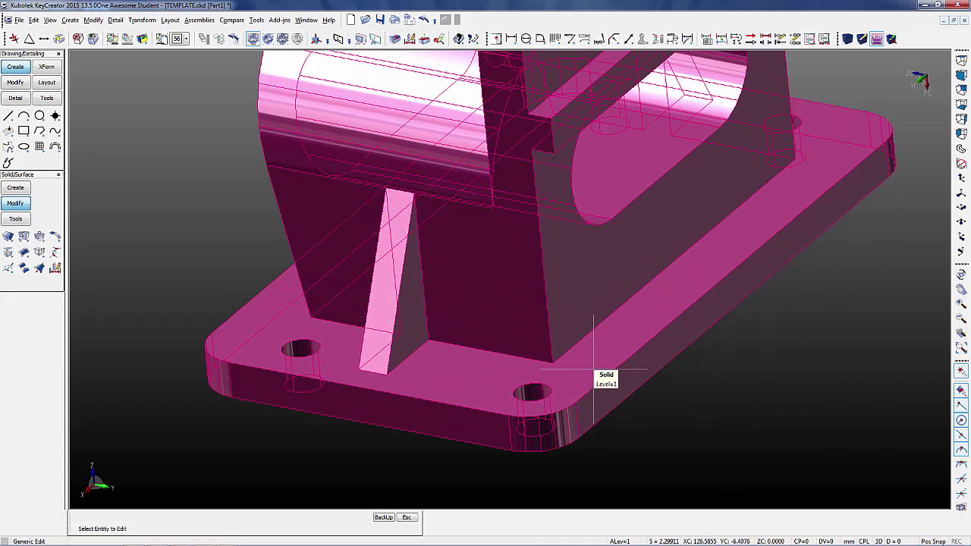
pyautogui.scroll(-1, 602, 372)
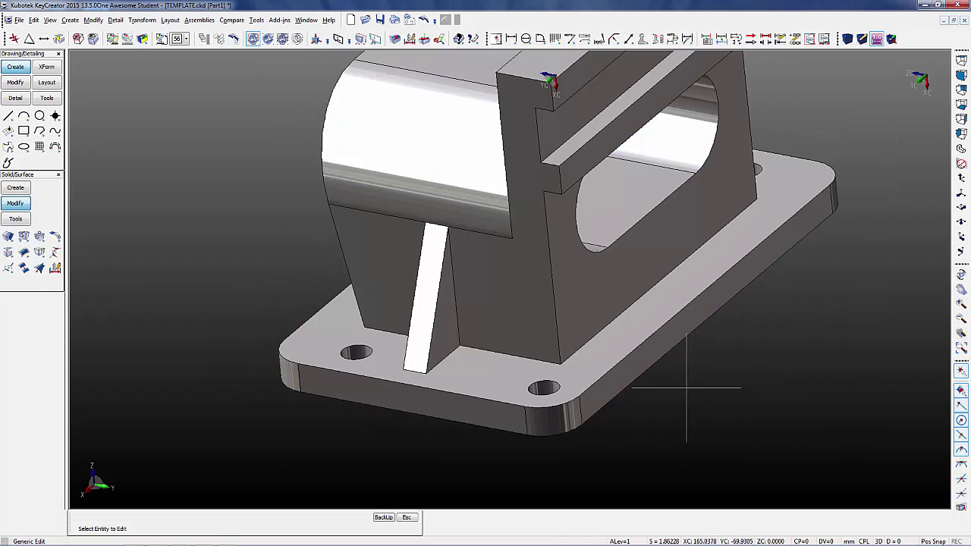
pyautogui.click(10, 236)
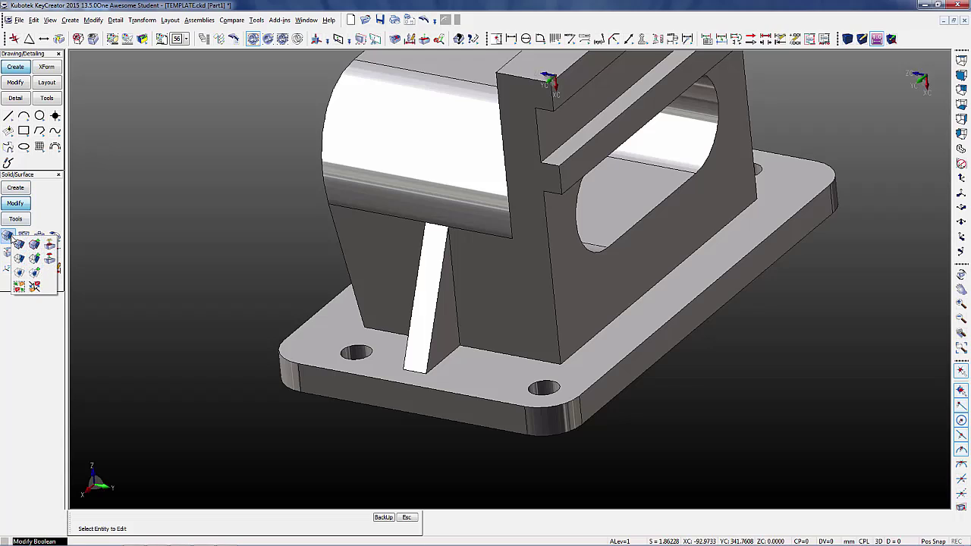
pyautogui.click(49, 247)
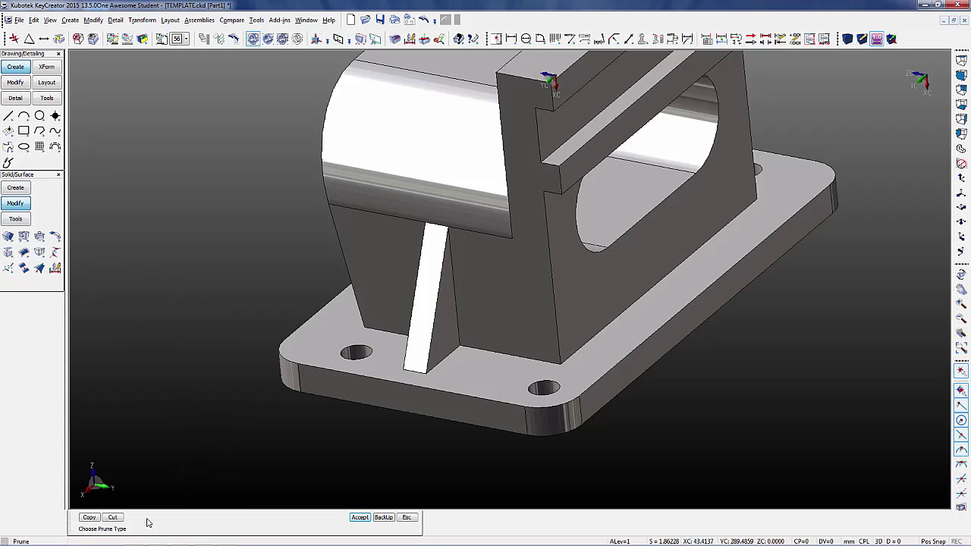
pyautogui.click(90, 517)
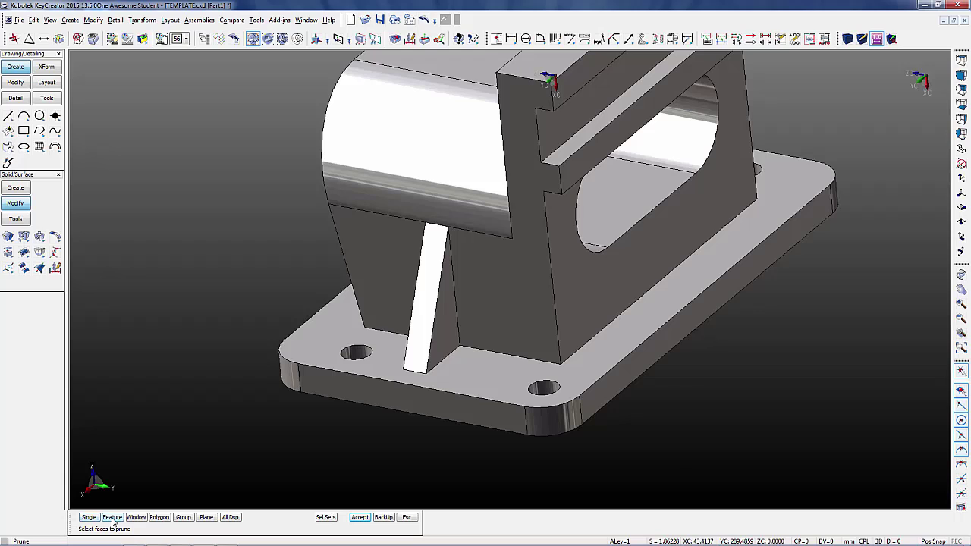
pyautogui.click(113, 517)
pyautogui.click(230, 517)
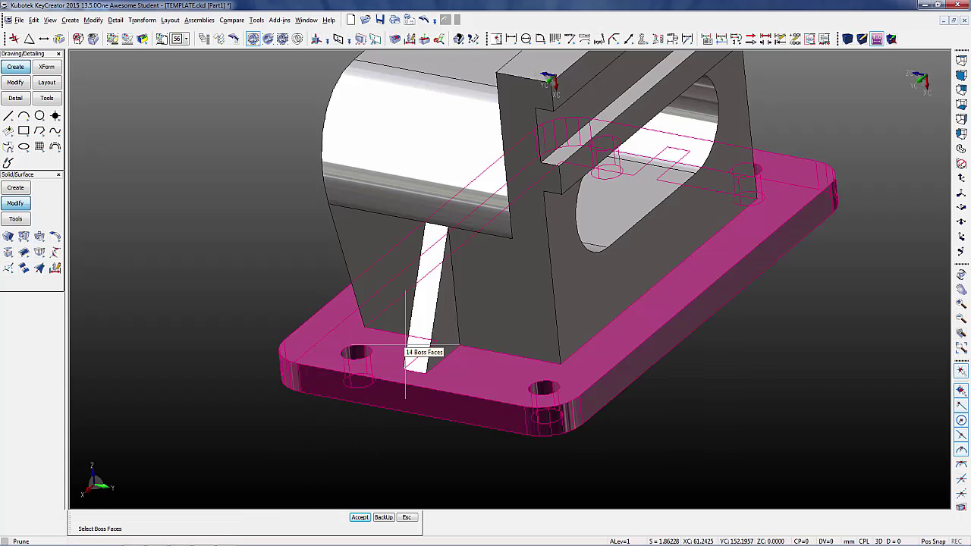
pyautogui.click(360, 517)
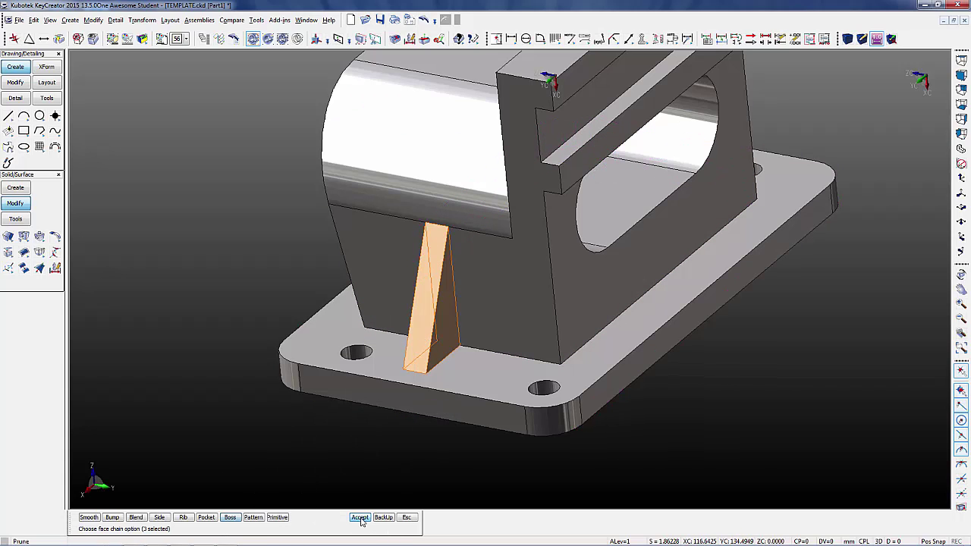
pyautogui.click(360, 517)
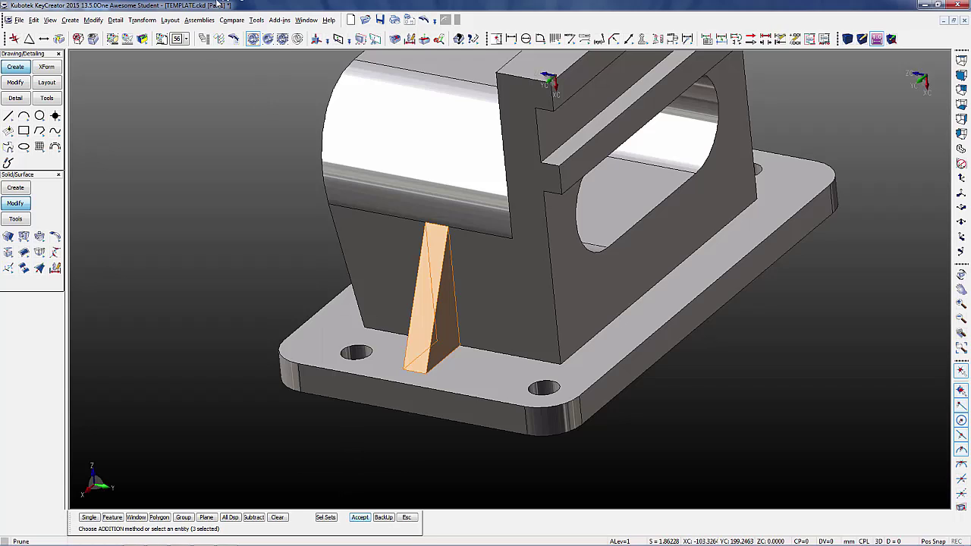
# - Set the active colour to red and complete the Prune copy of the triangular rib
pyautogui.click(176, 39)
pyautogui.click(204, 67)
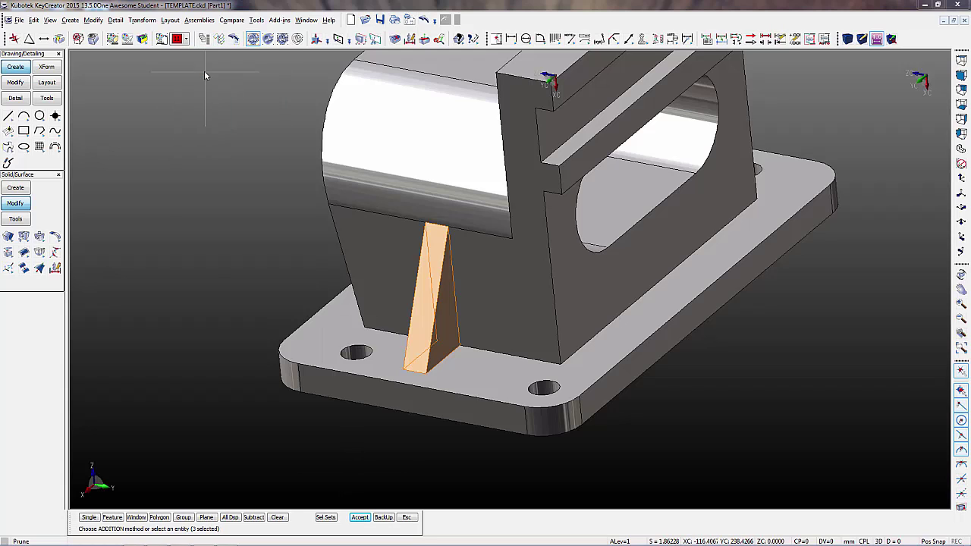
pyautogui.click(360, 517)
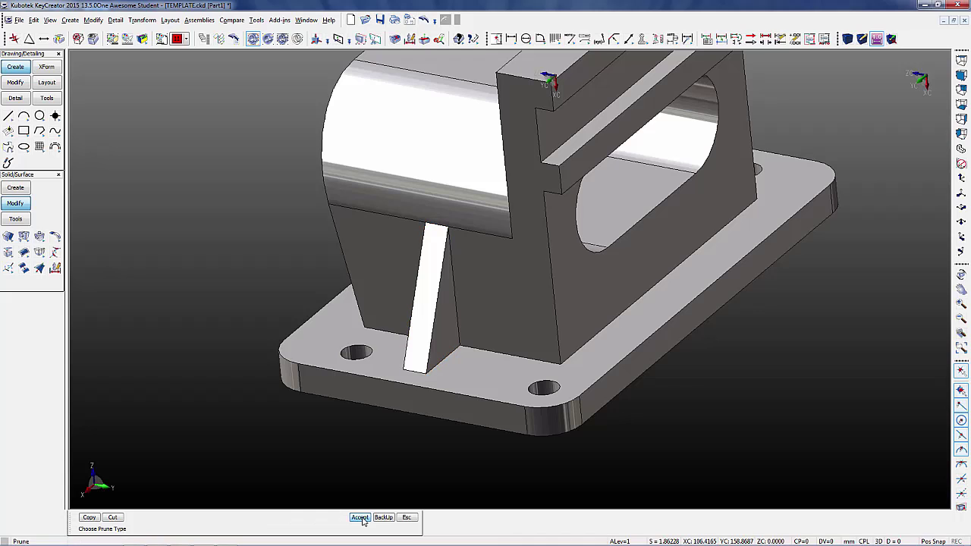
# - Set up a Graft of the rib copy with the Paste type, using the base plate's top face and the rib's inner base corner
pyautogui.moveTo(359, 341); pyautogui.dragTo(569, 345, button='middle')
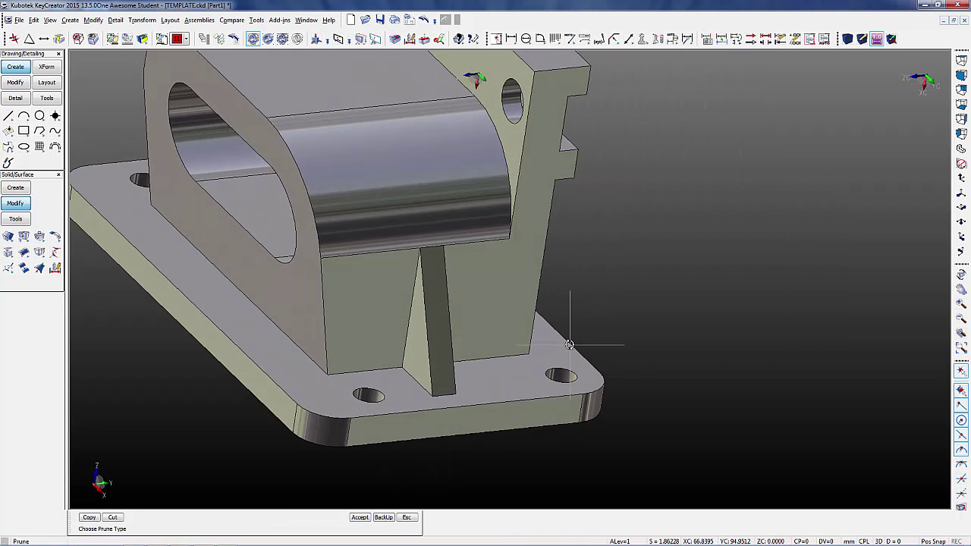
pyautogui.click(6, 236)
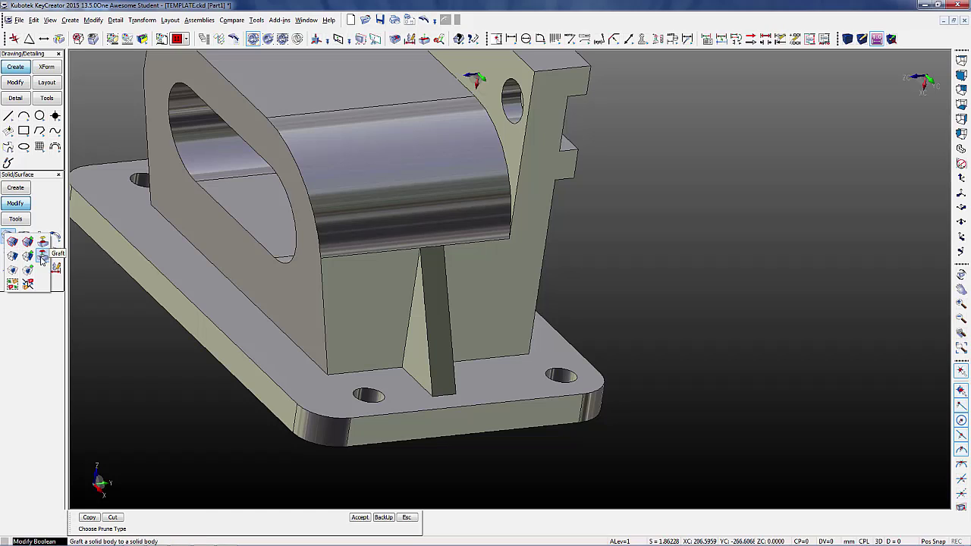
pyautogui.click(43, 258)
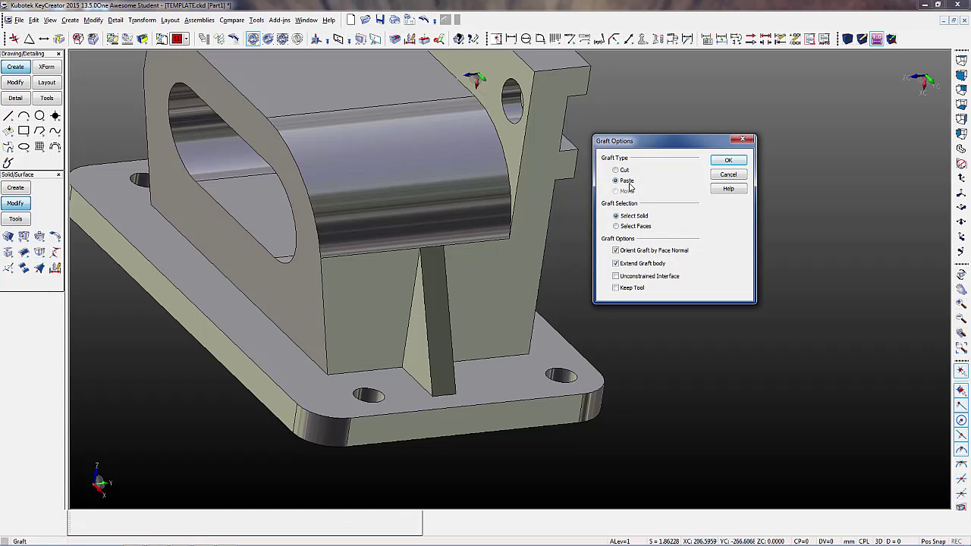
pyautogui.click(728, 162)
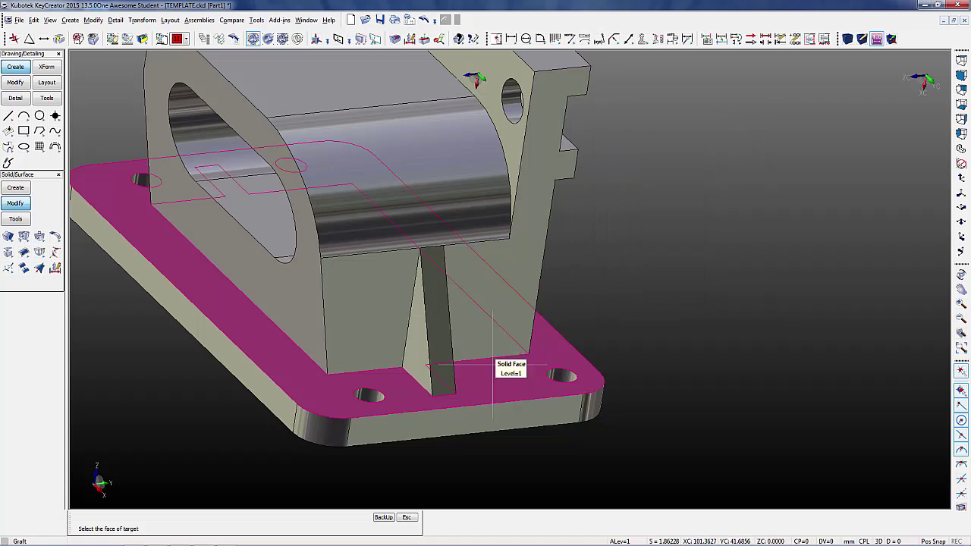
pyautogui.click(419, 390)
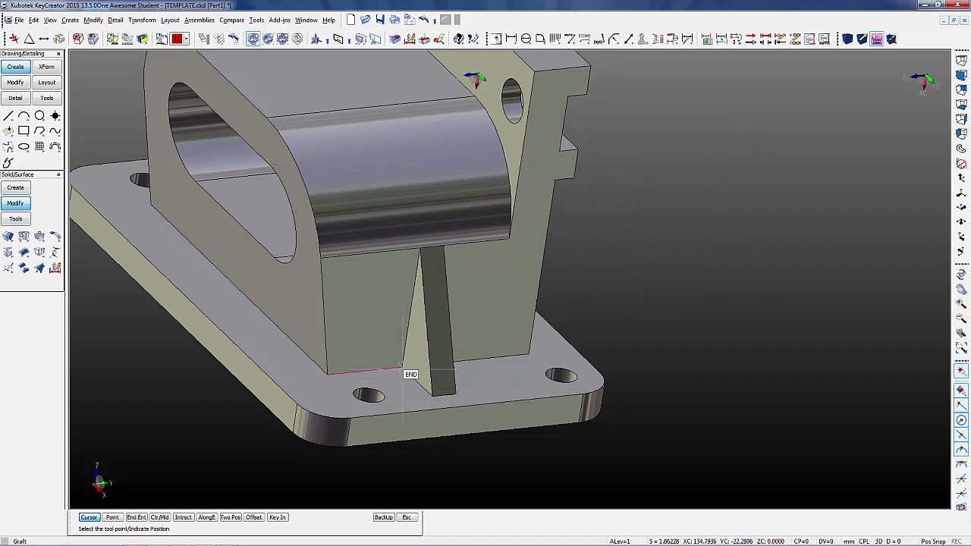
pyautogui.click(402, 369)
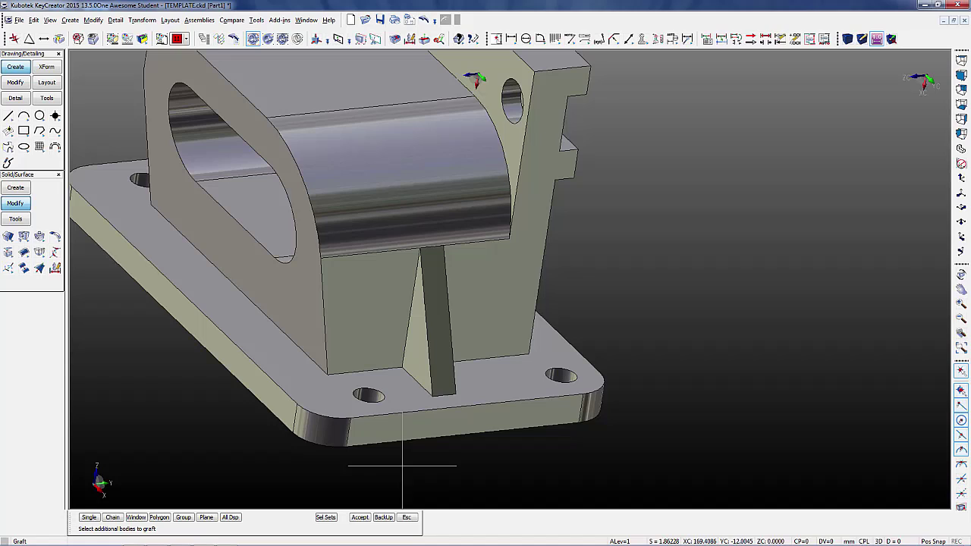
pyautogui.click(360, 518)
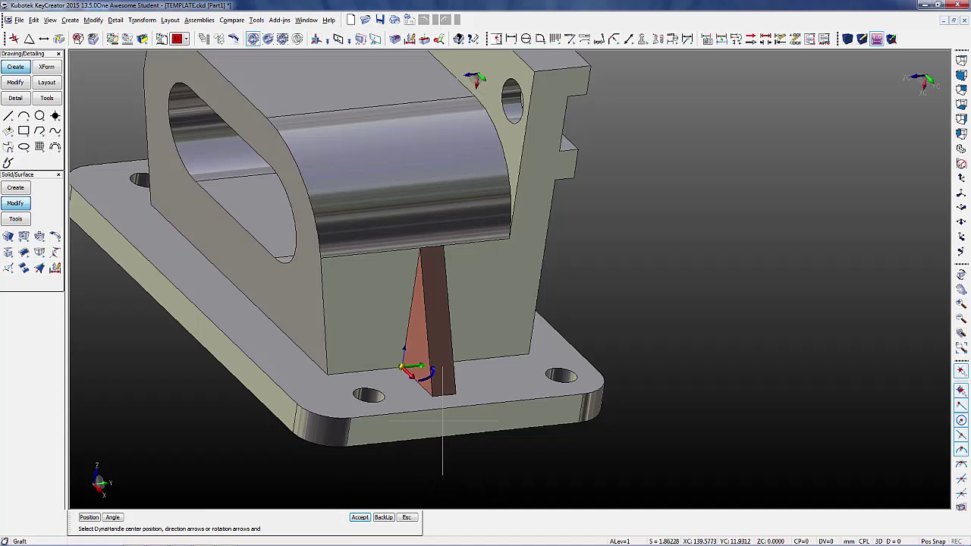
# - Move the rib copy's preview to the block's adjacent base corner, turned to project from the adjoining side wall
pyautogui.scroll(-1, 441, 386)
pyautogui.scroll(1, 451, 359)
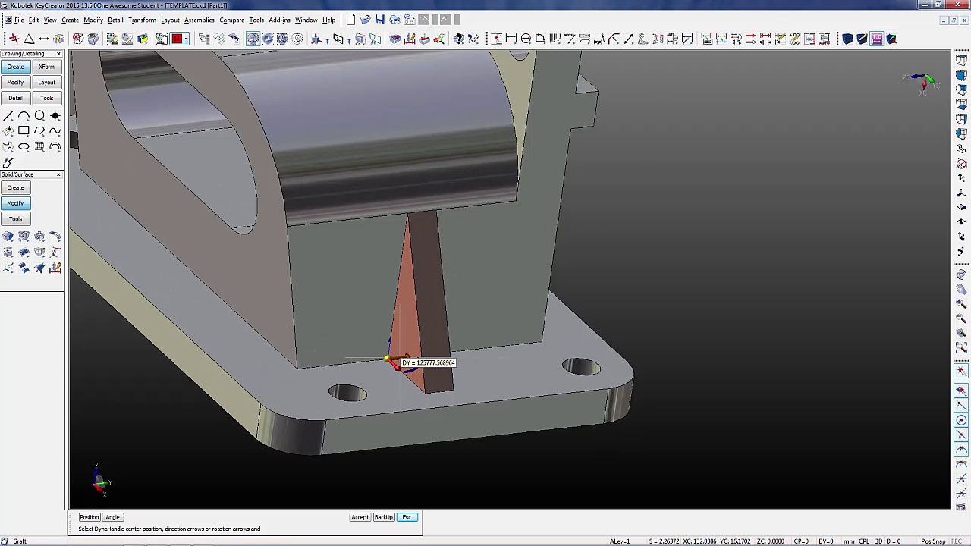
pyautogui.scroll(5, 388, 361)
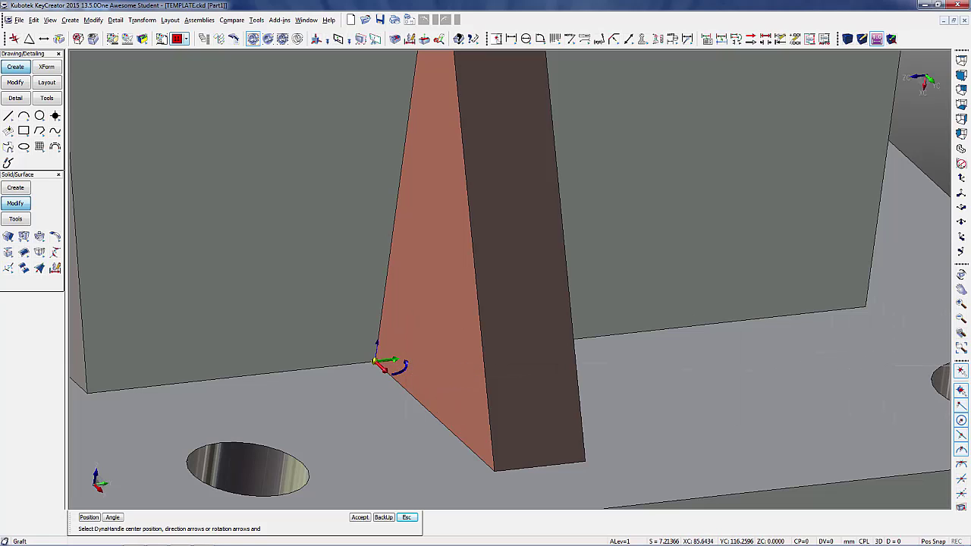
pyautogui.moveTo(385, 360); pyautogui.dragTo(660, 340)
pyautogui.scroll(-5, 368, 388)
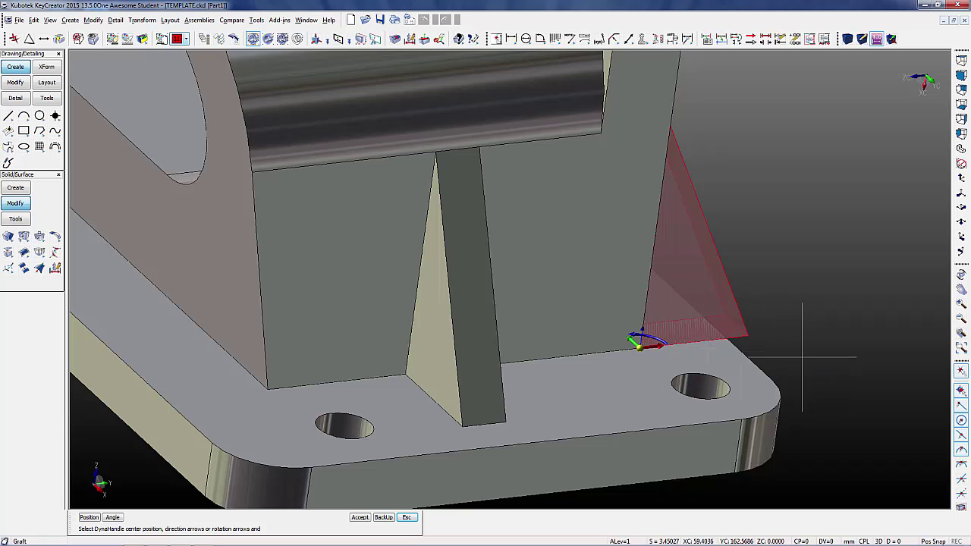
# - Shift the rib copy slightly in from the corner along the side wall, set its DZ angle to 90, and accept the graft
pyautogui.moveTo(806, 359); pyautogui.dragTo(478, 385, button='middle')
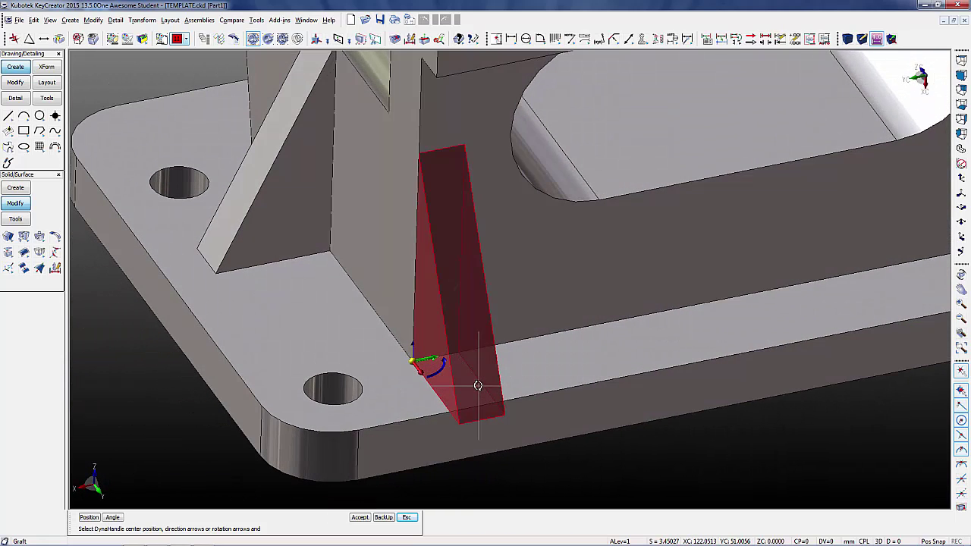
pyautogui.moveTo(427, 360); pyautogui.dragTo(433, 357)
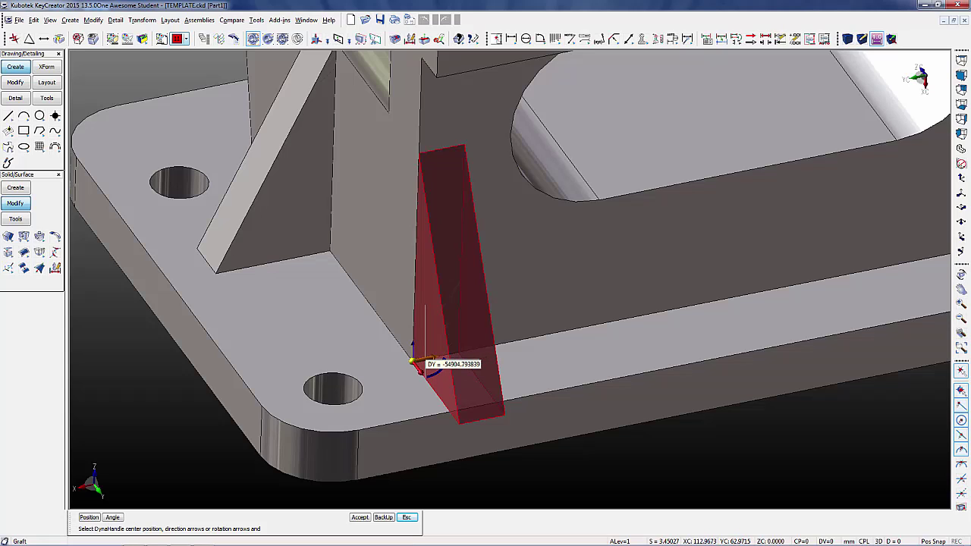
pyautogui.moveTo(415, 363); pyautogui.dragTo(444, 372)
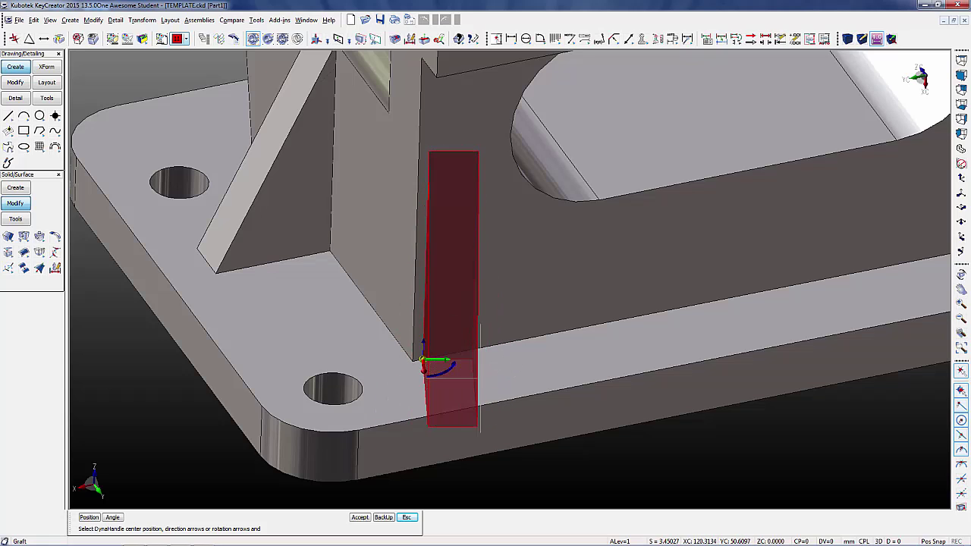
pyautogui.click(449, 369)
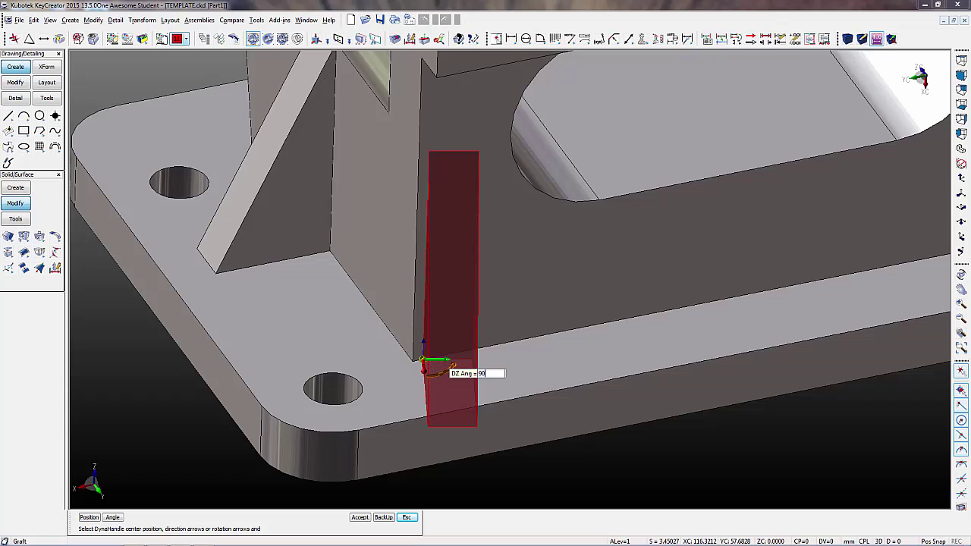
pyautogui.write('90')
pyautogui.press('Return')
pyautogui.click(426, 364)
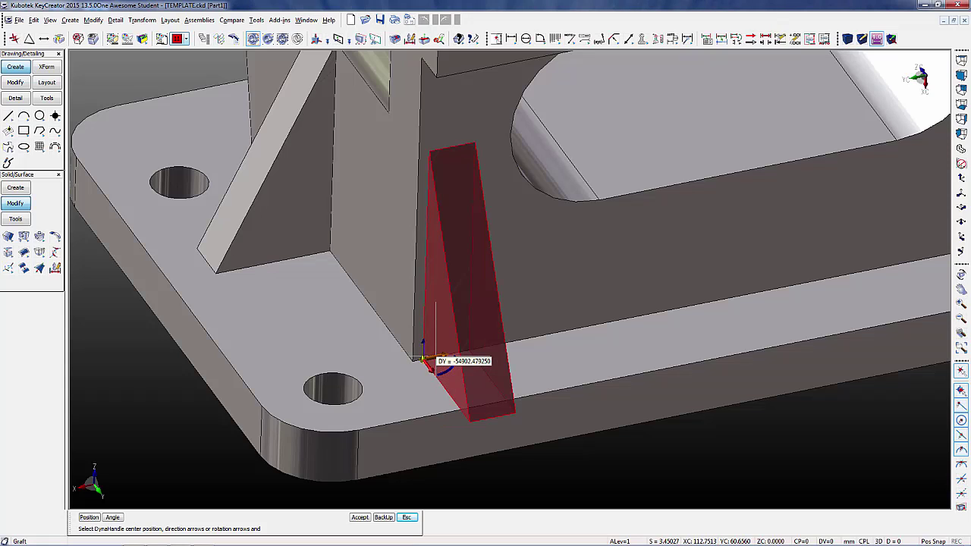
pyautogui.click(362, 519)
pyautogui.click(409, 519)
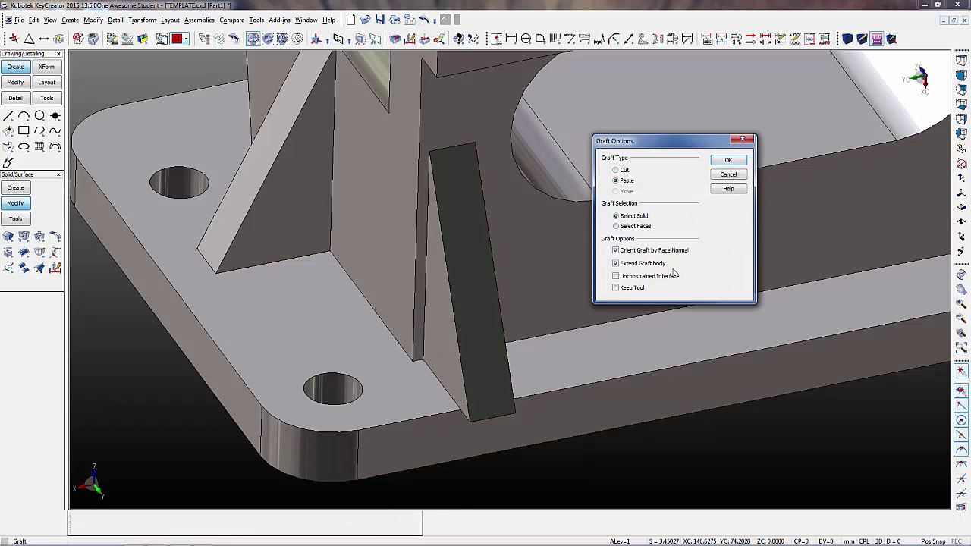
pyautogui.click(728, 160)
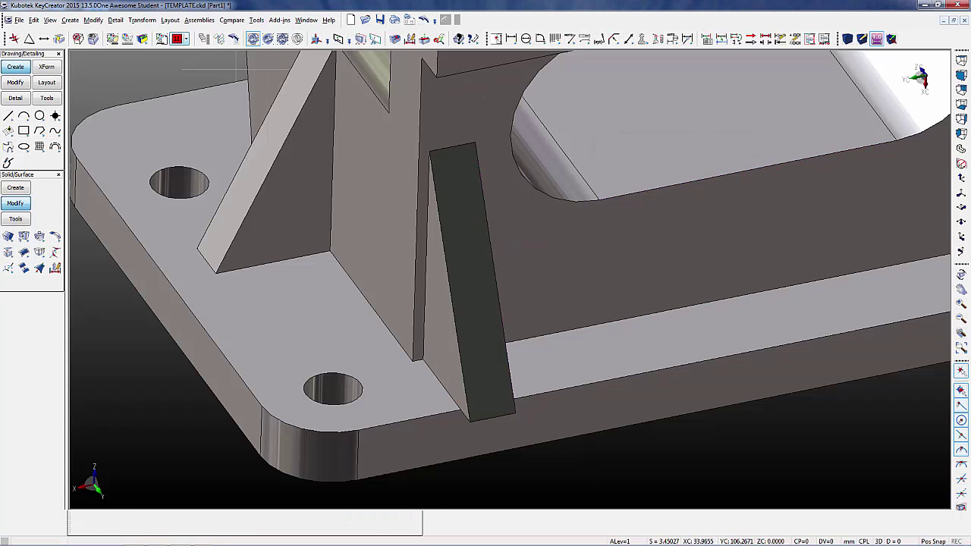
# - Add a Quick Dimension between the block's vertical corner edge and the grafted rib's near vertical edge, with its text below the base plate
pyautogui.click(116, 20)
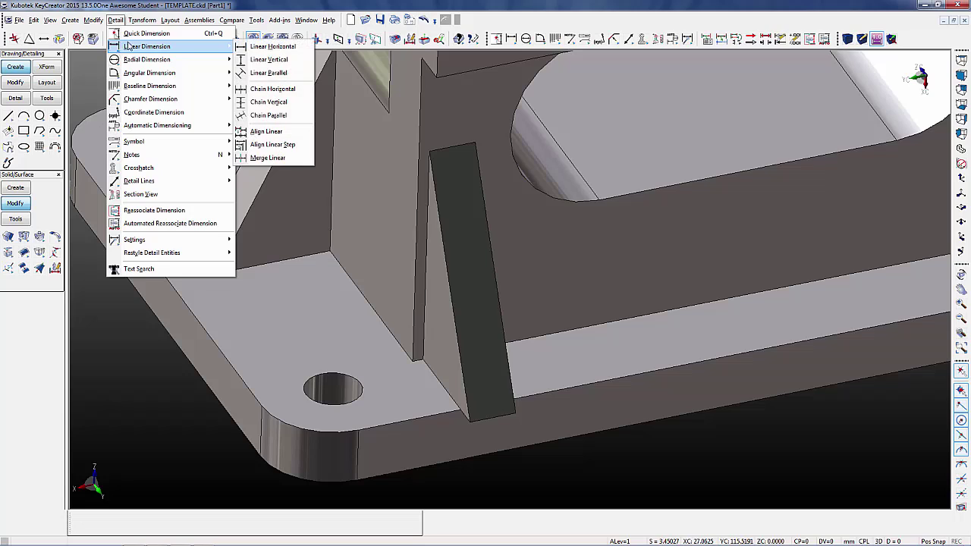
pyautogui.click(133, 36)
pyautogui.click(413, 273)
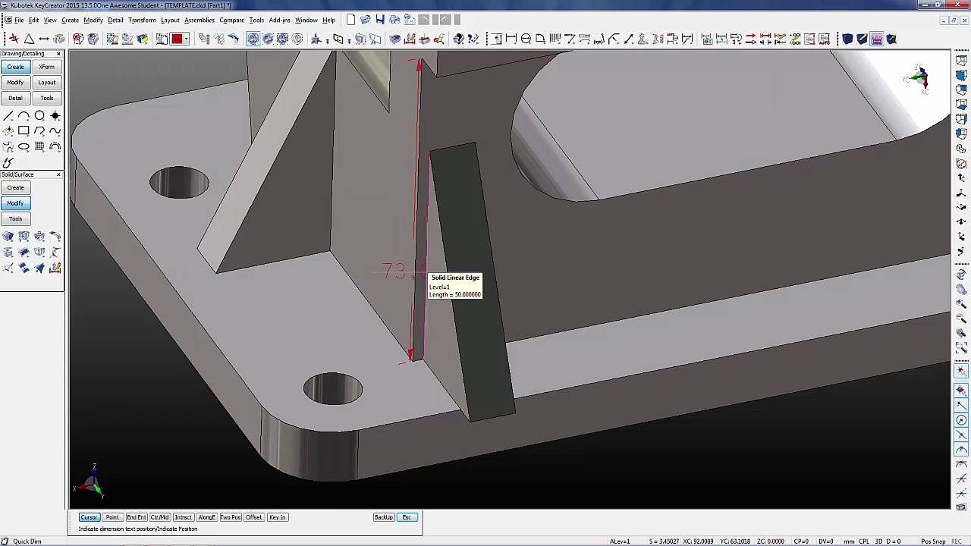
pyautogui.click(453, 489)
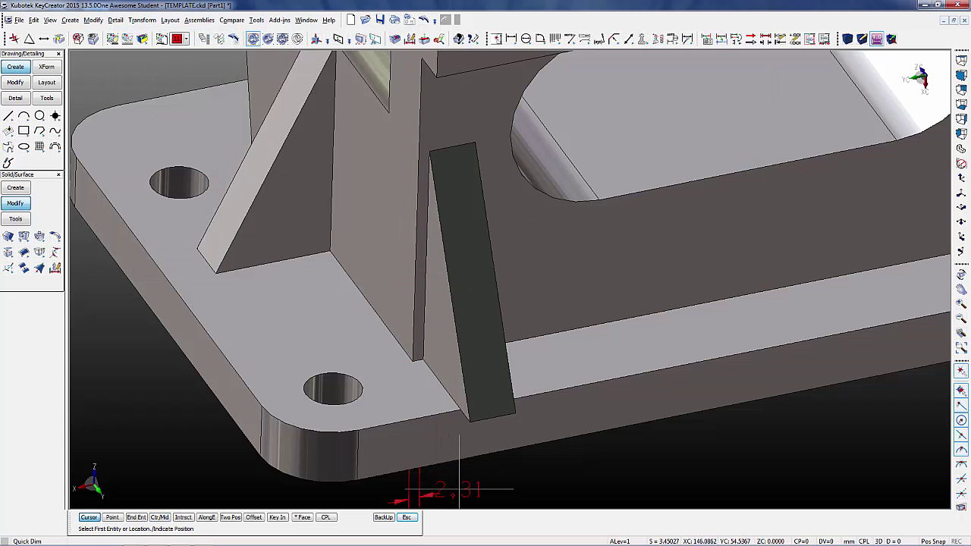
# - With Dimension Driven Edit, include the rib's opposite side face and set the rib's distance from the block corner to 6 mm
pyautogui.click(93, 19)
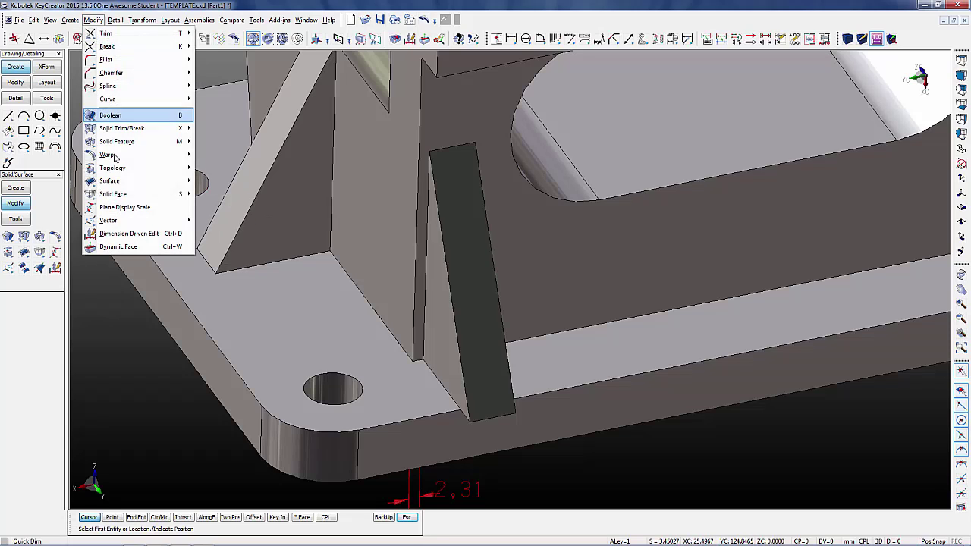
pyautogui.click(132, 237)
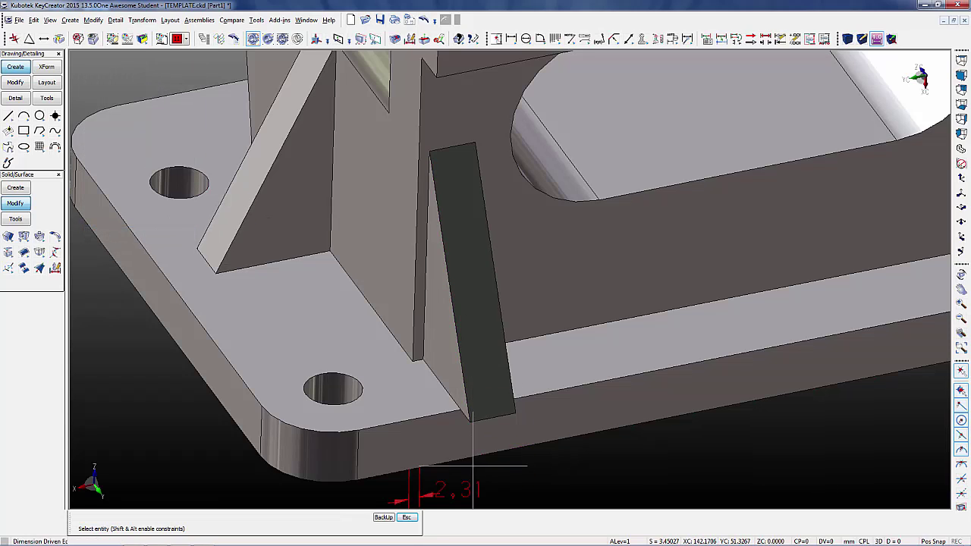
pyautogui.click(432, 489)
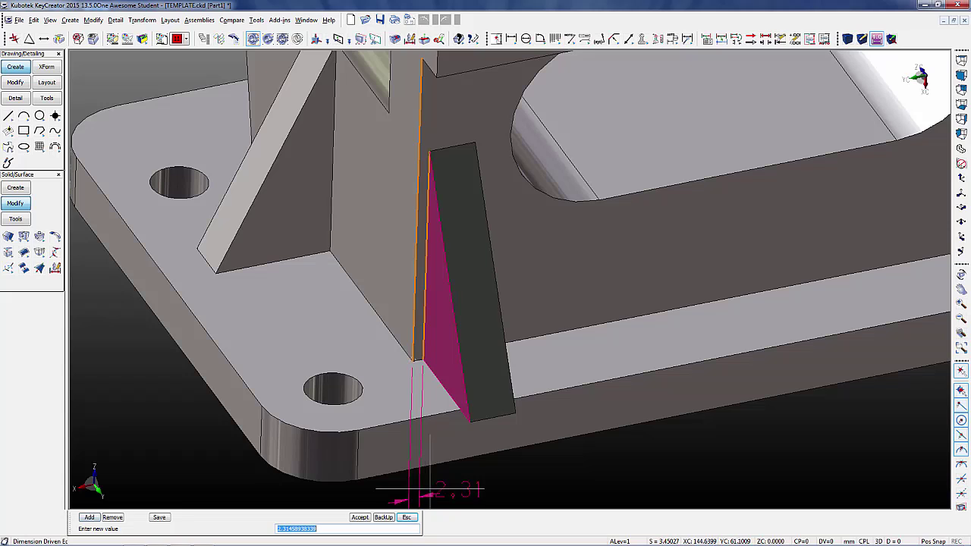
pyautogui.moveTo(830, 405); pyautogui.dragTo(357, 280, button='middle')
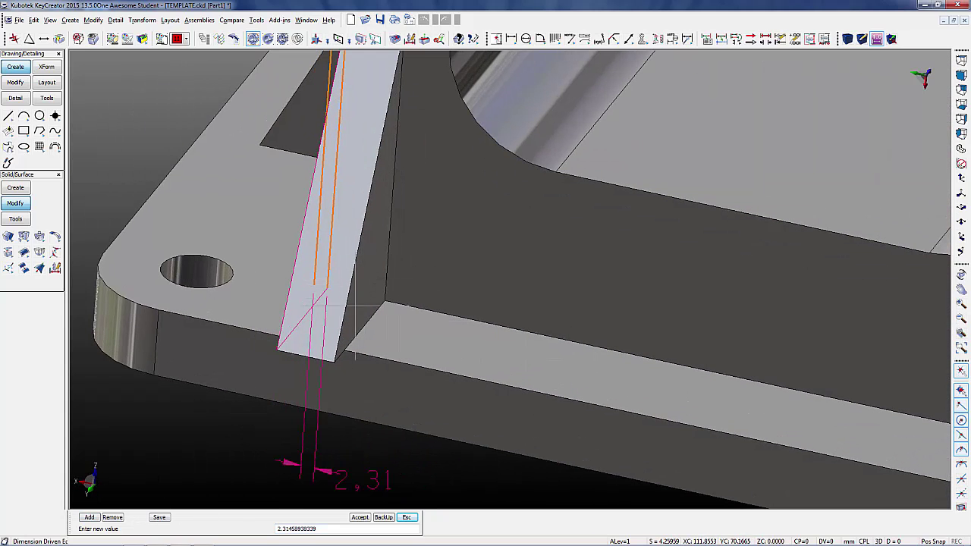
pyautogui.click(89, 517)
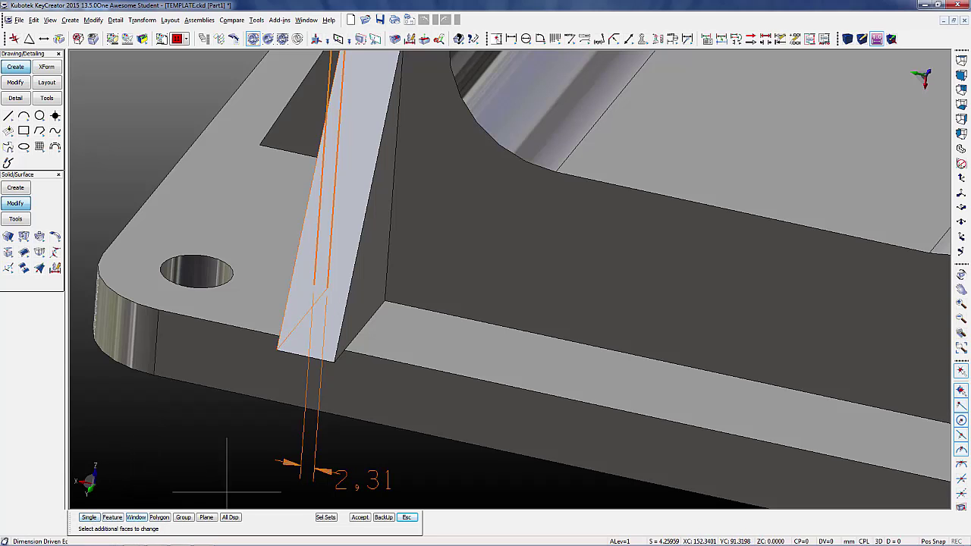
pyautogui.click(327, 370)
pyautogui.moveTo(275, 369); pyautogui.dragTo(413, 428, button='middle')
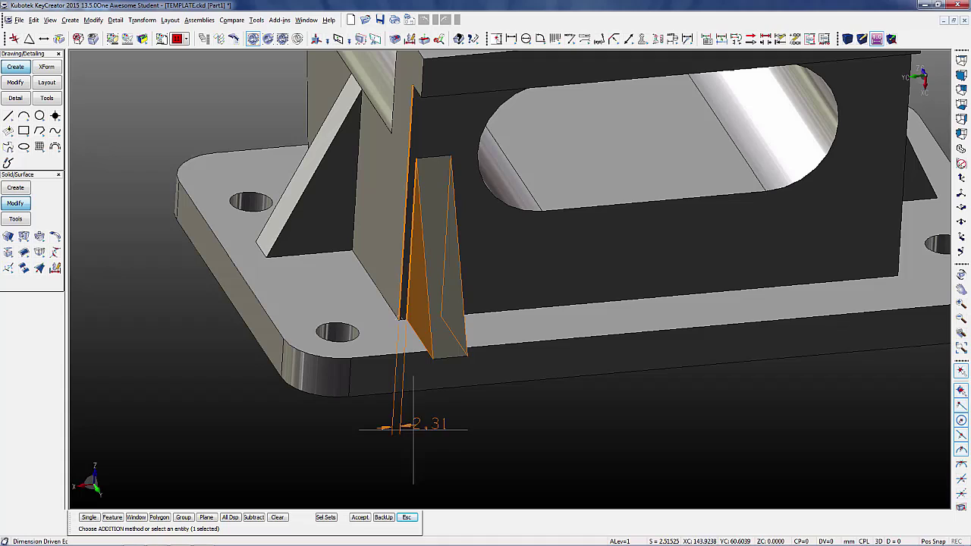
pyautogui.click(360, 517)
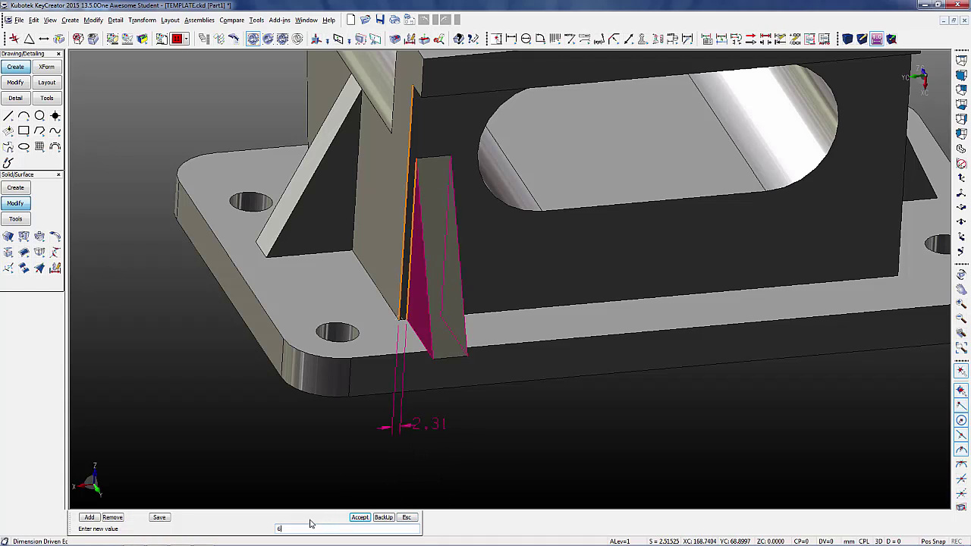
pyautogui.click(358, 518)
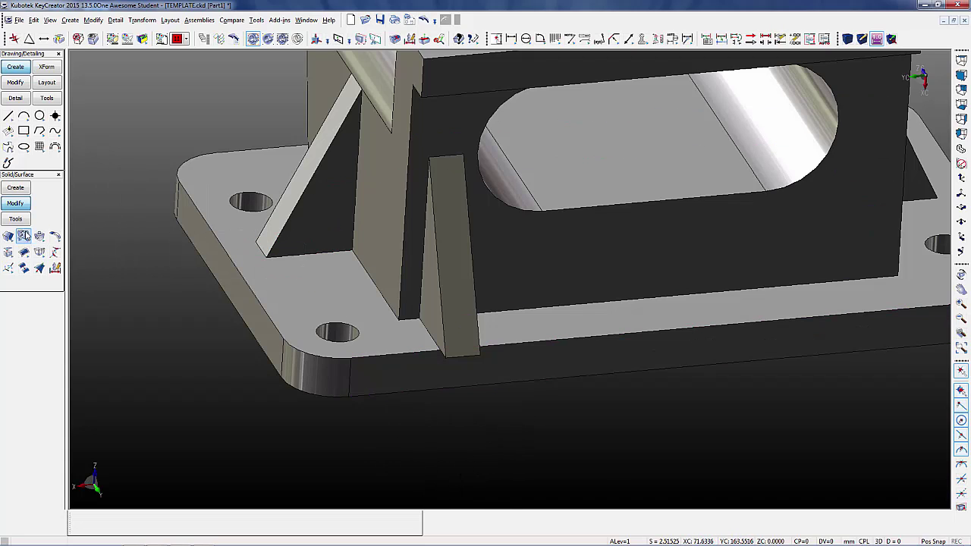
# - Prune a copy of the repositioned side-wall rib, selecting its faces with the Boss option
pyautogui.click(44, 237)
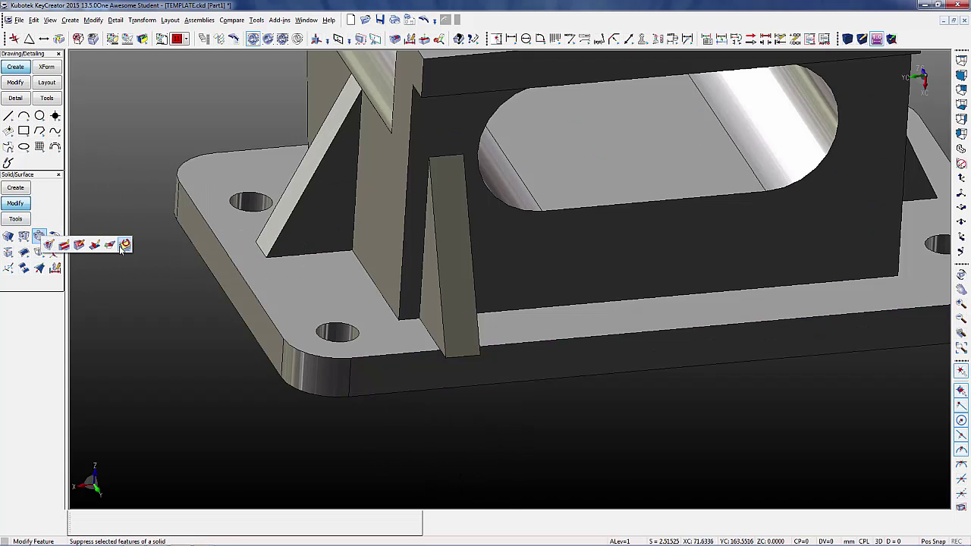
pyautogui.click(53, 237)
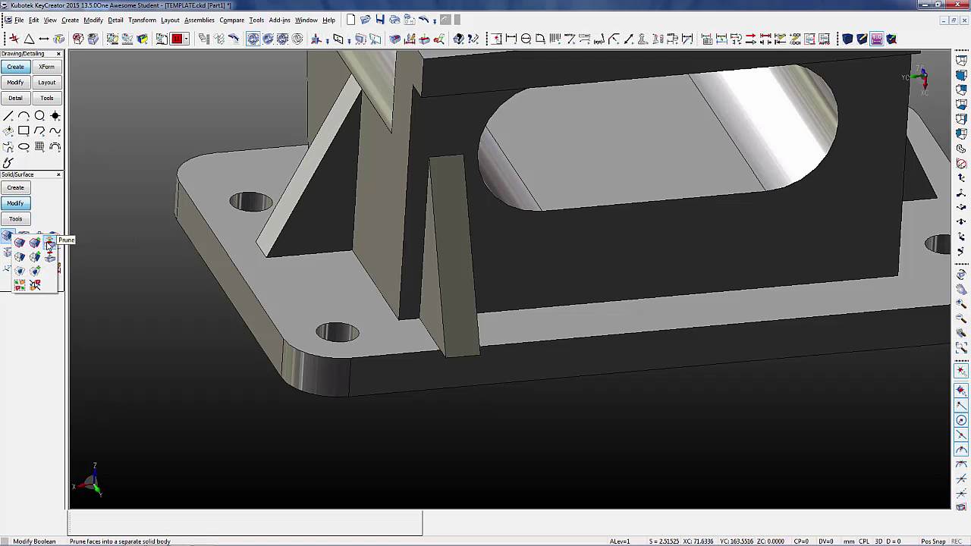
pyautogui.click(49, 242)
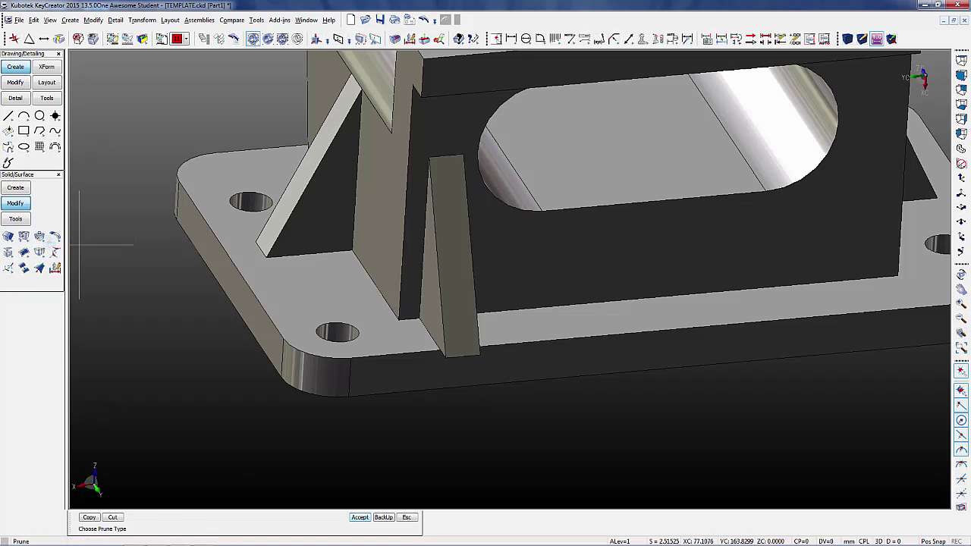
pyautogui.click(89, 518)
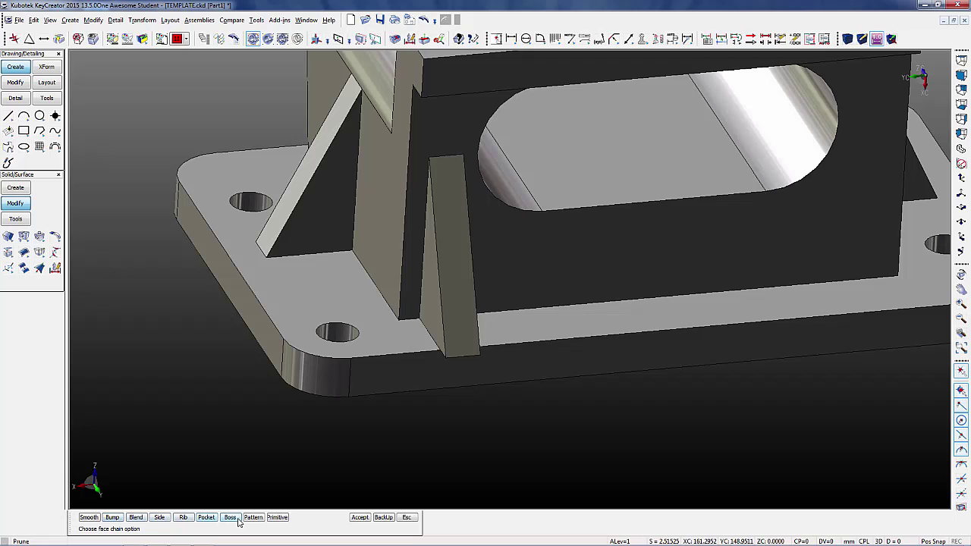
pyautogui.click(231, 517)
pyautogui.click(446, 340)
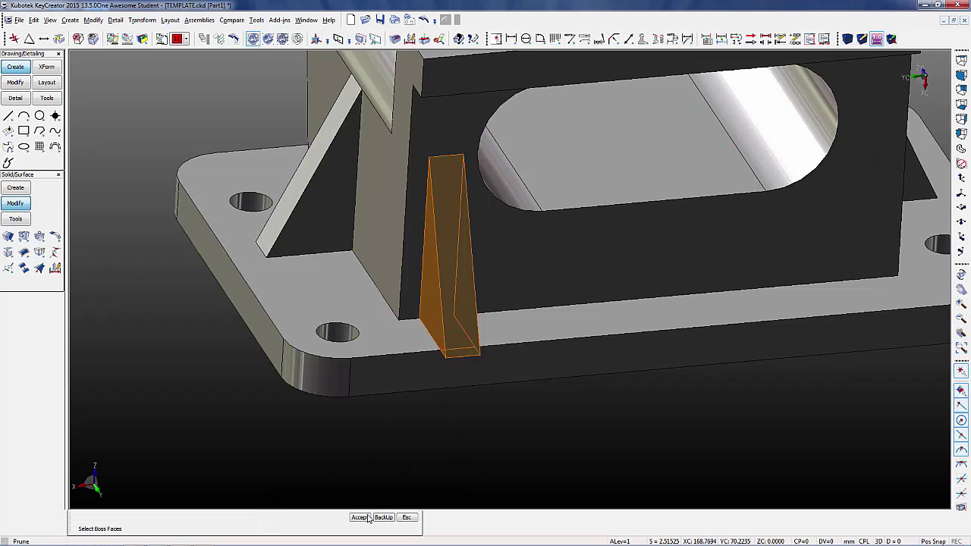
pyautogui.click(361, 518)
pyautogui.click(361, 518)
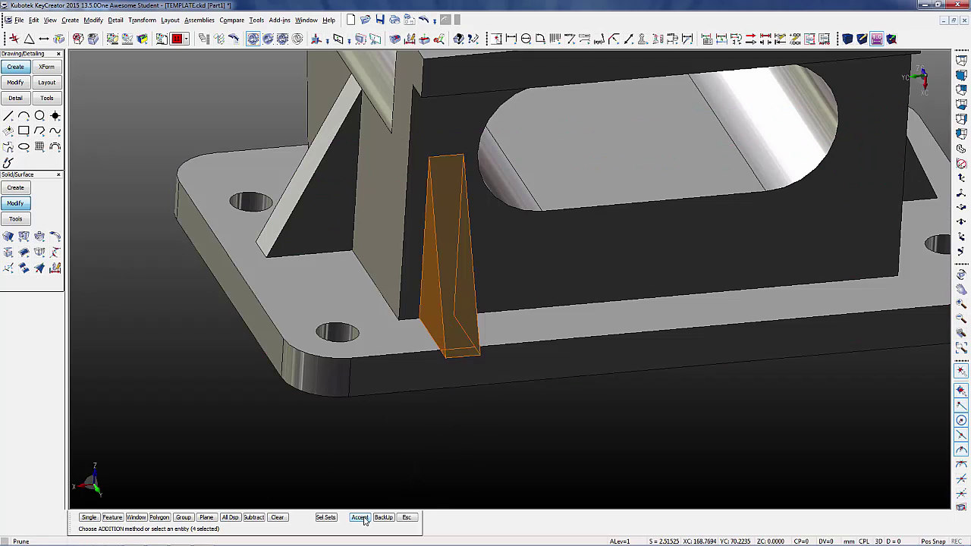
pyautogui.click(361, 518)
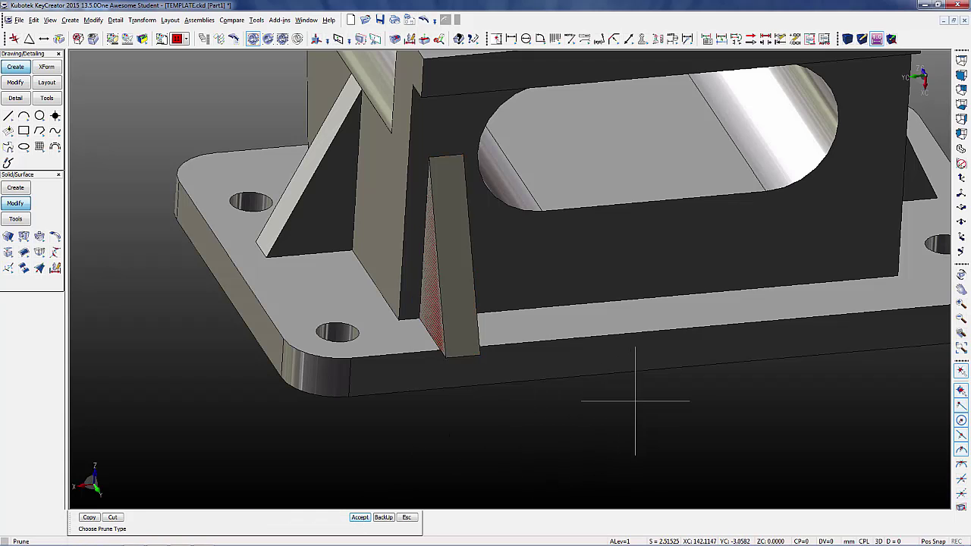
# - Set up a Paste graft of the pruned rib onto the base plate's top face, using its bottom corner at the wall as tool point
pyautogui.moveTo(635, 424); pyautogui.dragTo(475, 377, button='middle')
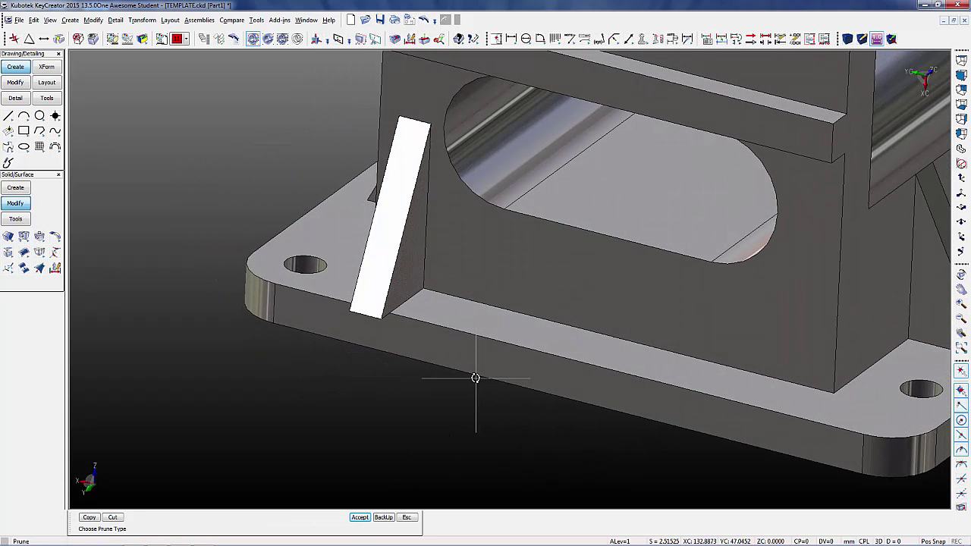
pyautogui.click(9, 236)
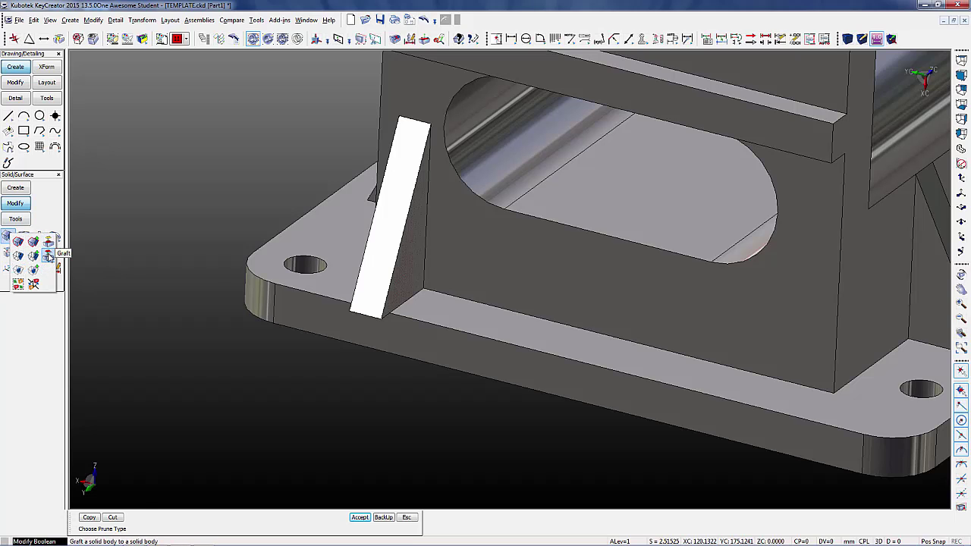
pyautogui.click(47, 256)
pyautogui.click(727, 162)
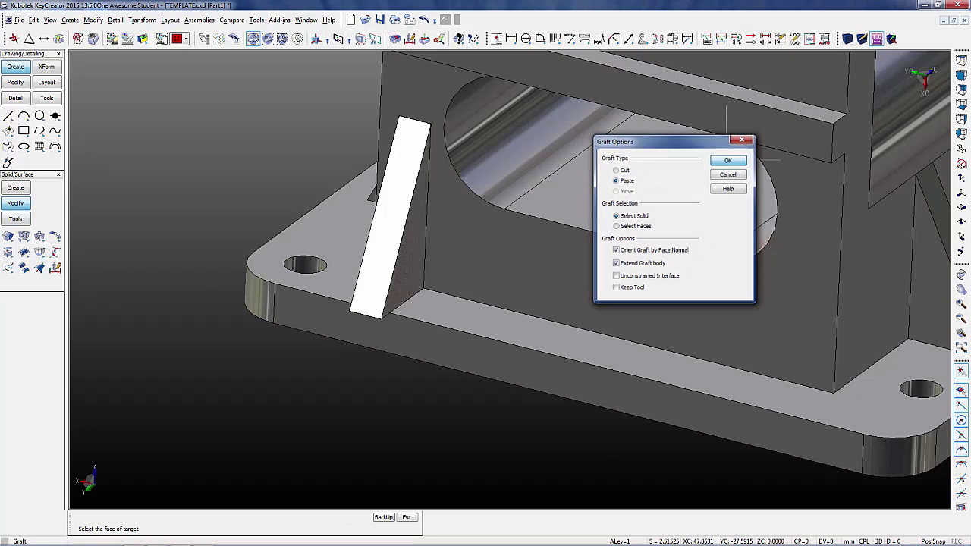
pyautogui.click(430, 304)
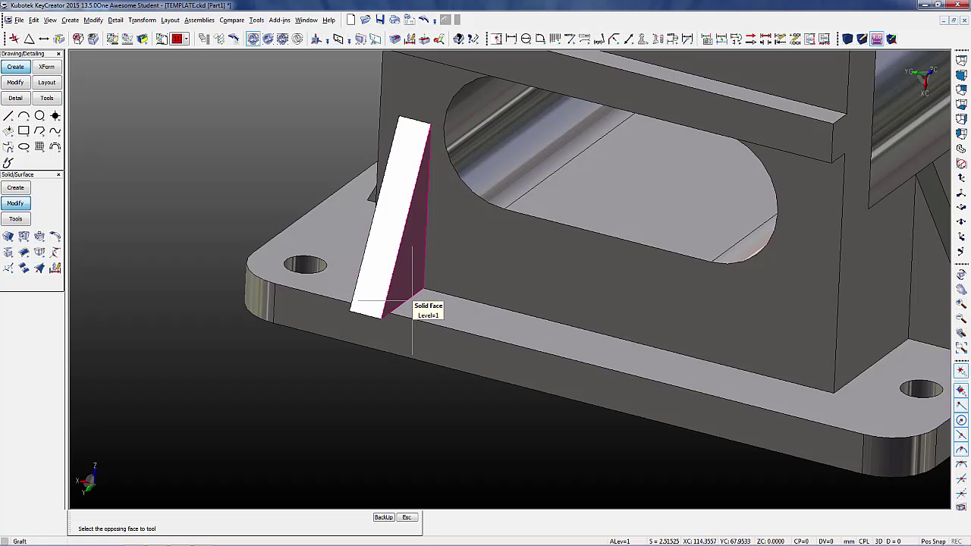
pyautogui.scroll(3, 414, 297)
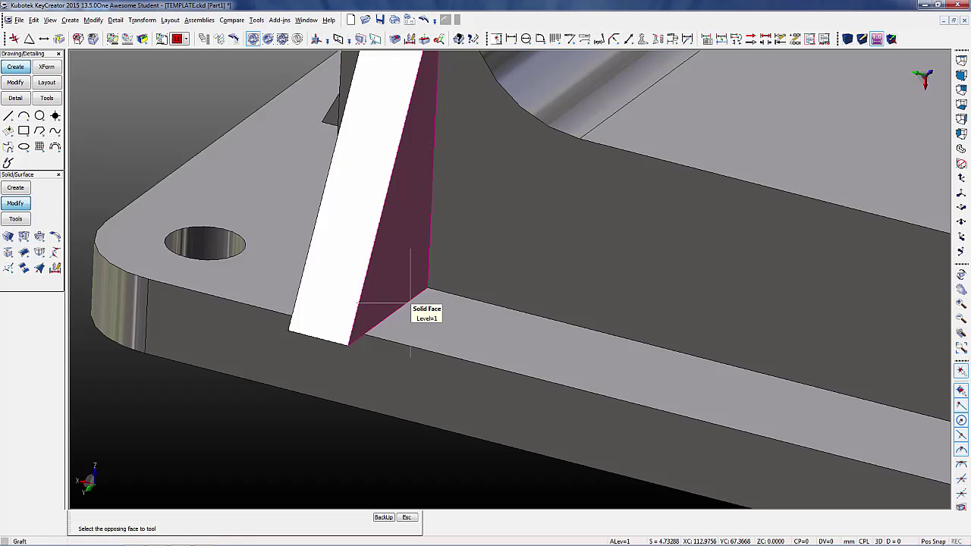
pyautogui.click(410, 300)
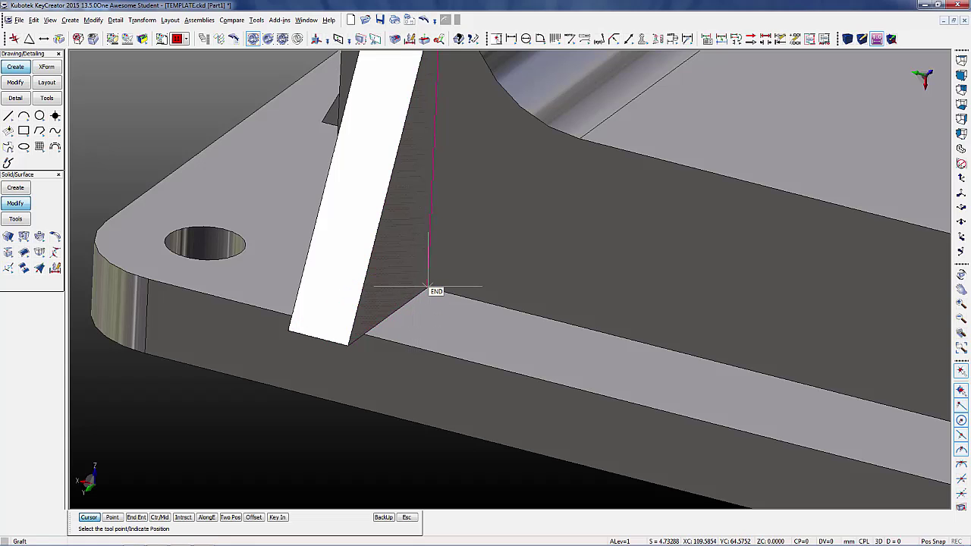
pyautogui.click(429, 290)
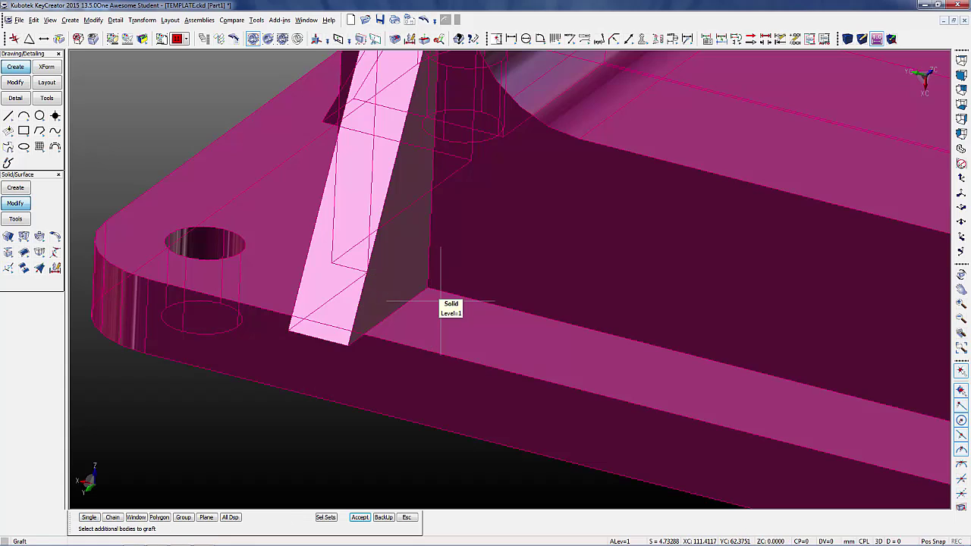
pyautogui.click(360, 517)
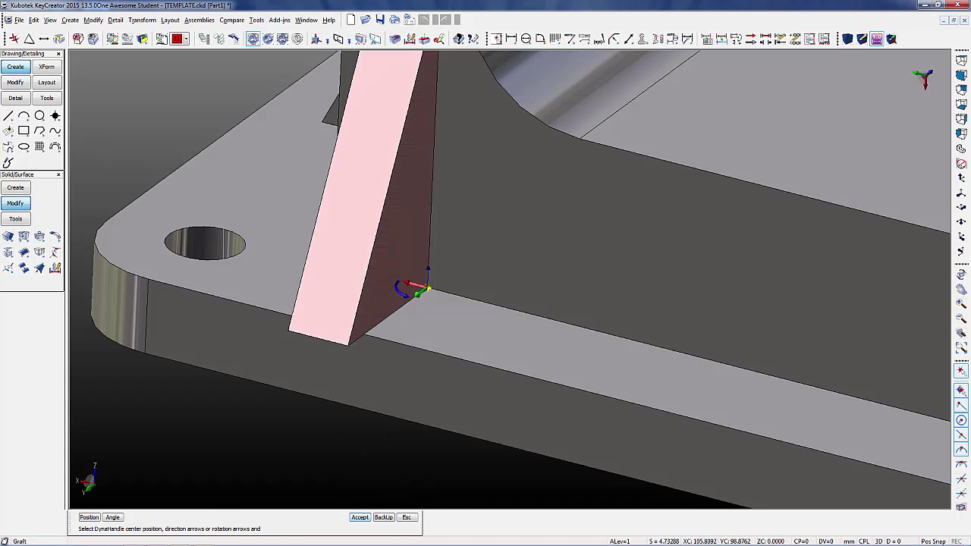
# - Move the rib copy along the slotted wall to its other corner, shift it slightly in from that corner, and accept the graft
pyautogui.moveTo(243, 166); pyautogui.dragTo(221, 193, button='middle')
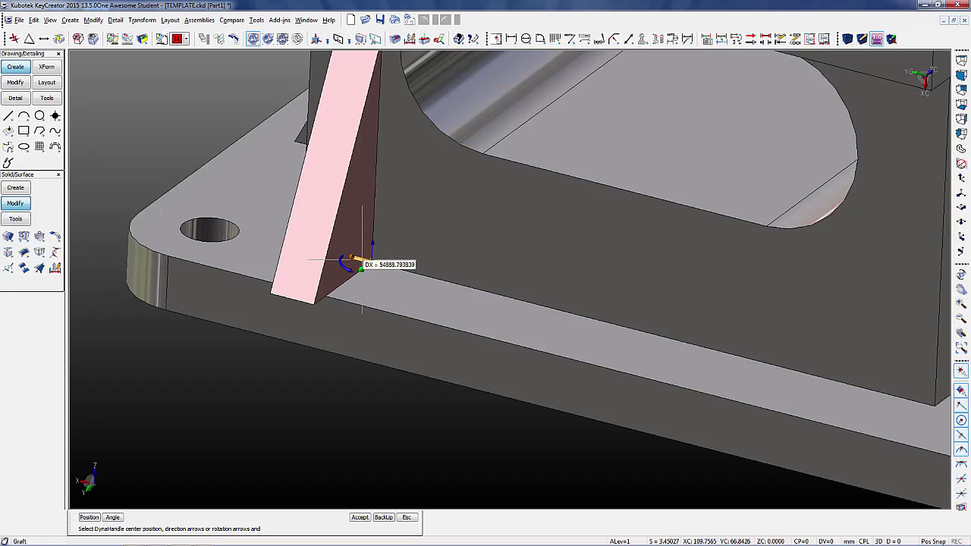
pyautogui.moveTo(363, 261); pyautogui.dragTo(615, 332)
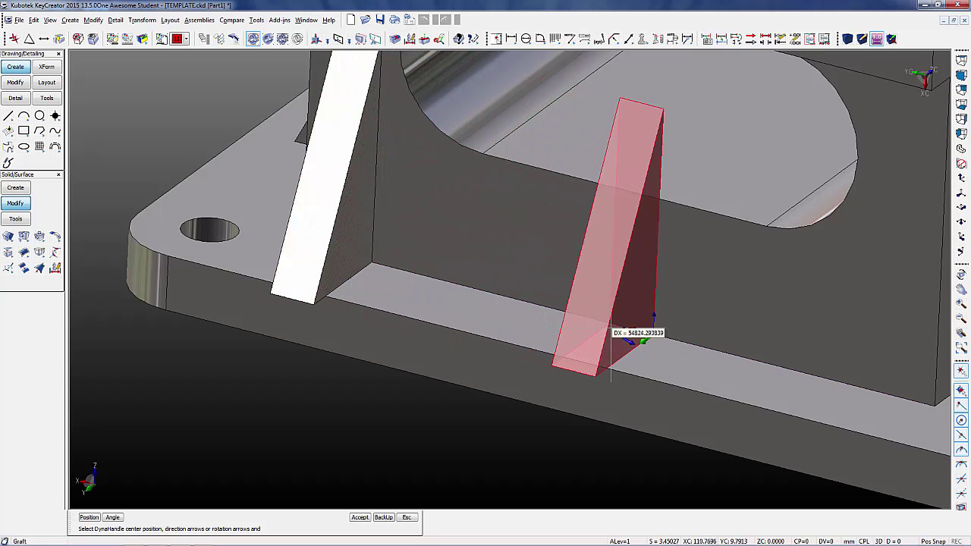
pyautogui.scroll(-3, 202, 278)
pyautogui.scroll(3, 451, 288)
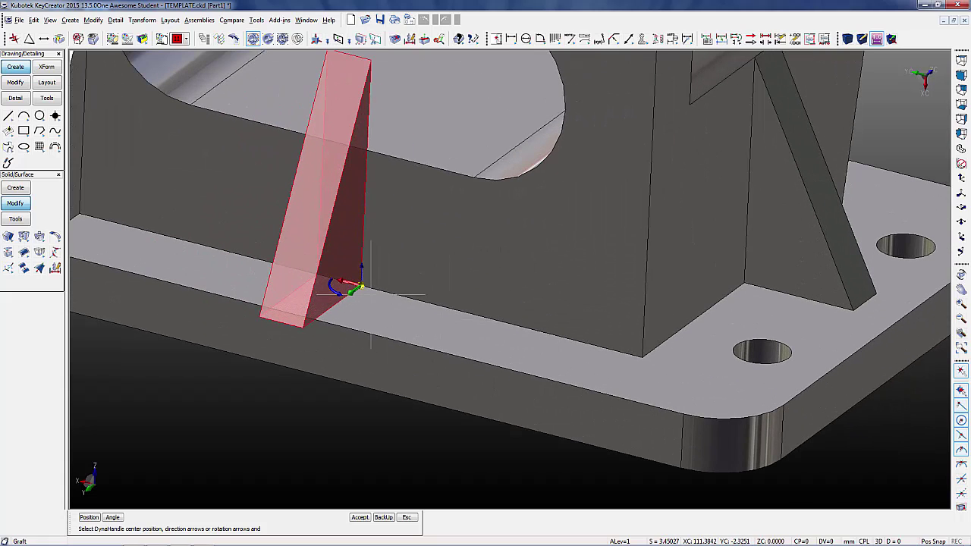
pyautogui.moveTo(359, 288); pyautogui.dragTo(642, 357)
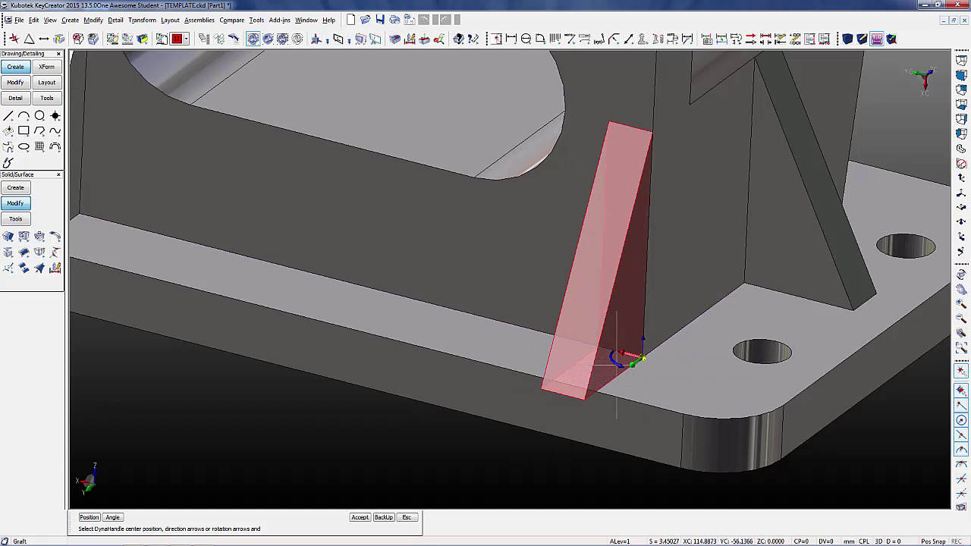
pyautogui.moveTo(623, 354); pyautogui.dragTo(610, 354)
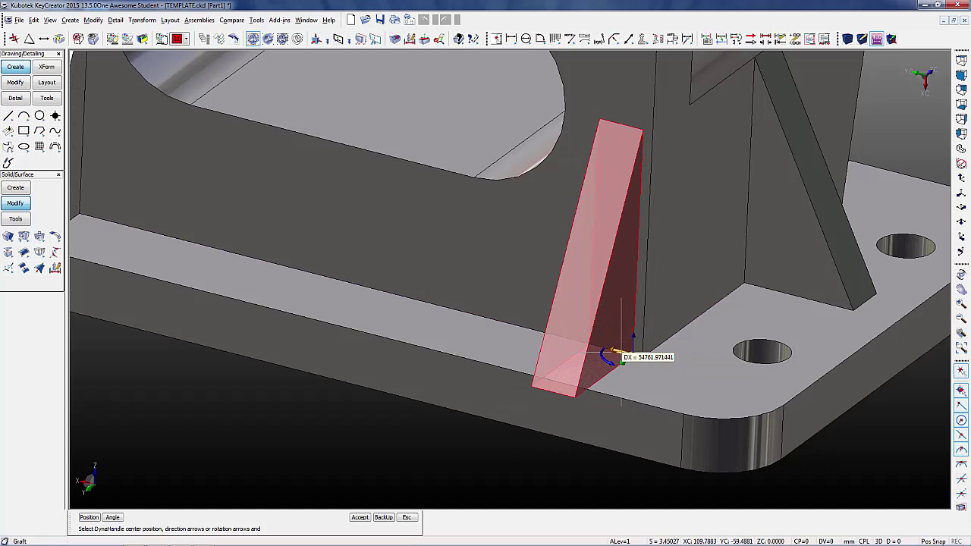
pyautogui.click(359, 517)
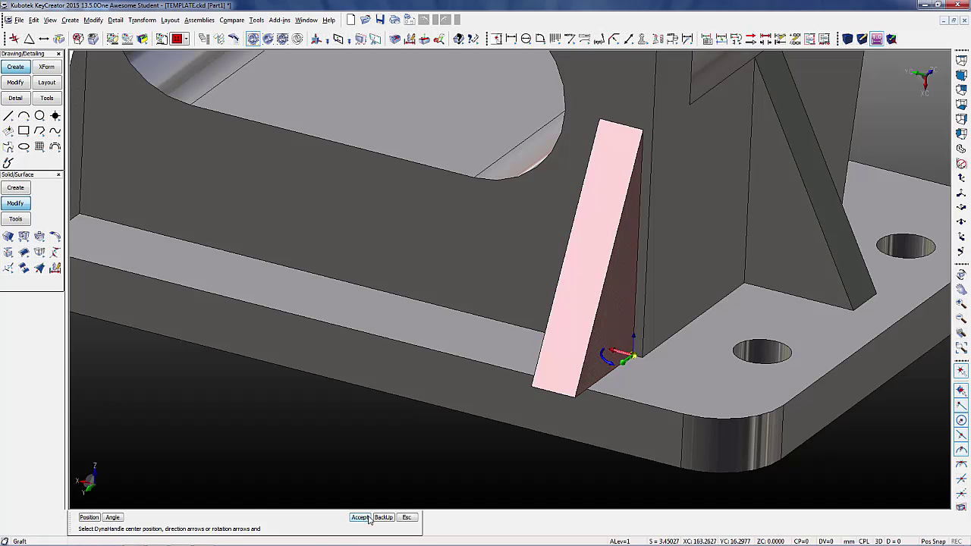
pyautogui.click(407, 518)
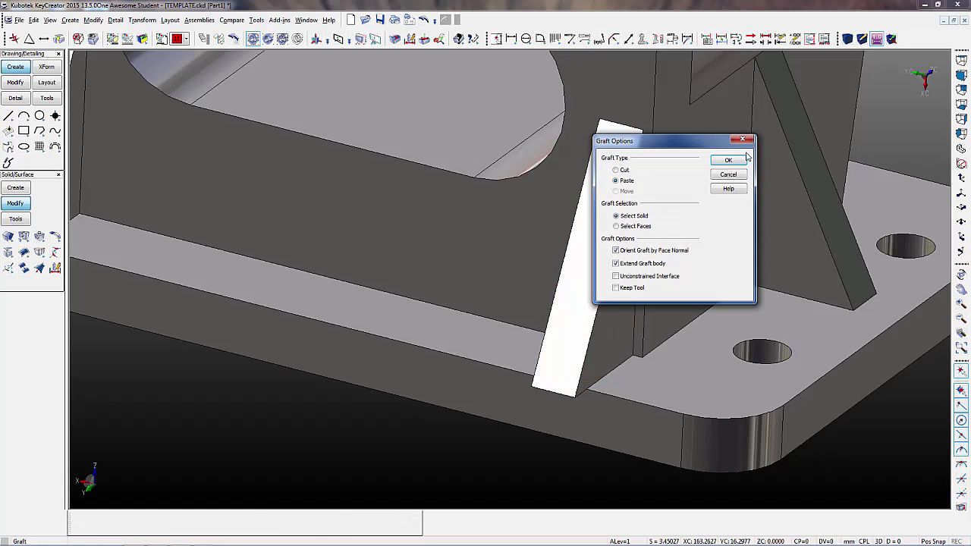
pyautogui.click(728, 160)
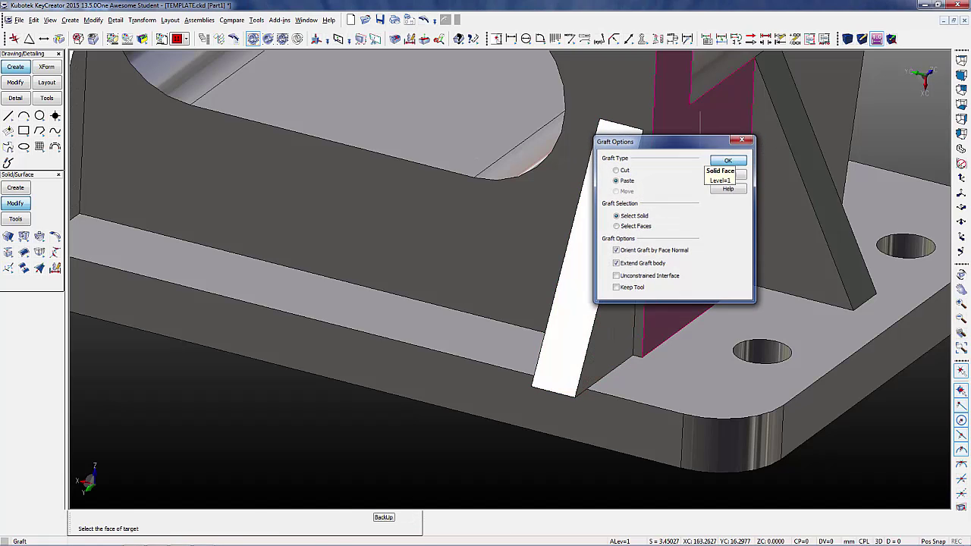
# - Add a Quick Dimension between the wall's vertical corner edge and the new rib's near vertical edge, with its text below the base plate
pyautogui.click(92, 19)
pyautogui.click(136, 33)
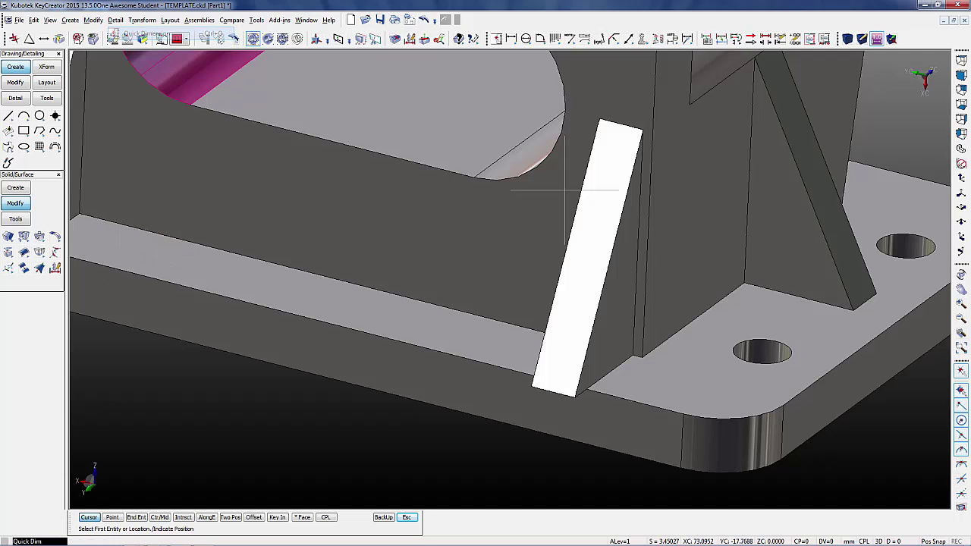
pyautogui.click(637, 278)
pyautogui.click(612, 485)
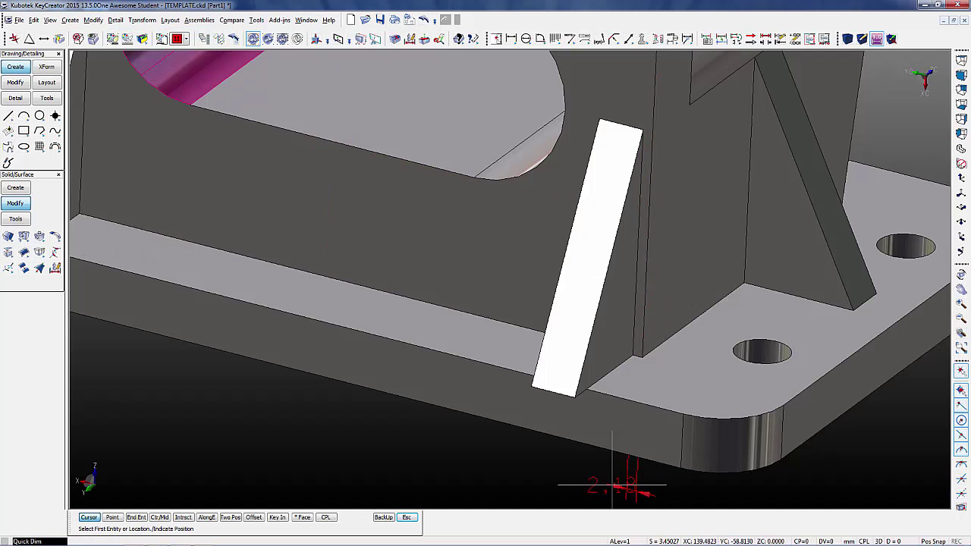
# - With Dimension Driven Edit, include the new rib's opposite side face, set its distance from the block corner to 6 mm, and delete the dimension
pyautogui.click(92, 20)
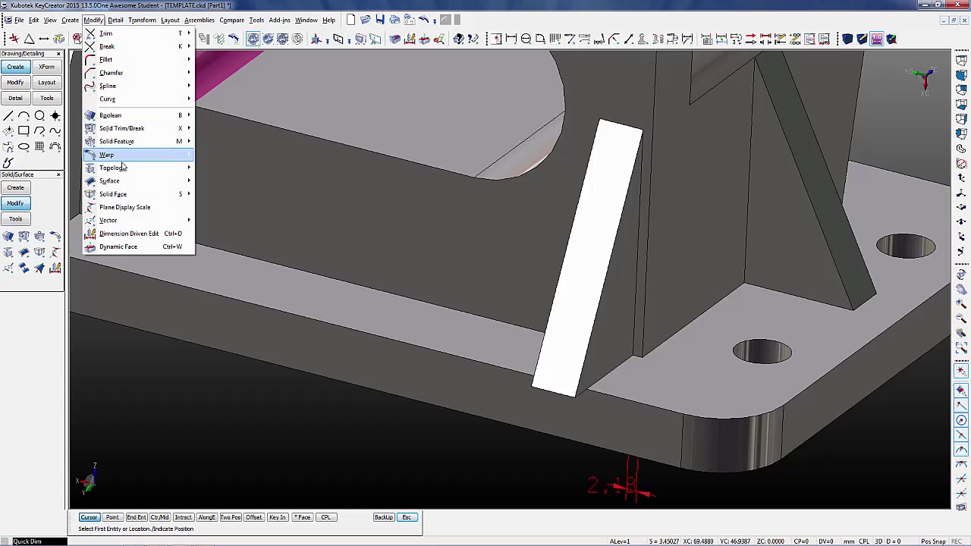
pyautogui.click(137, 232)
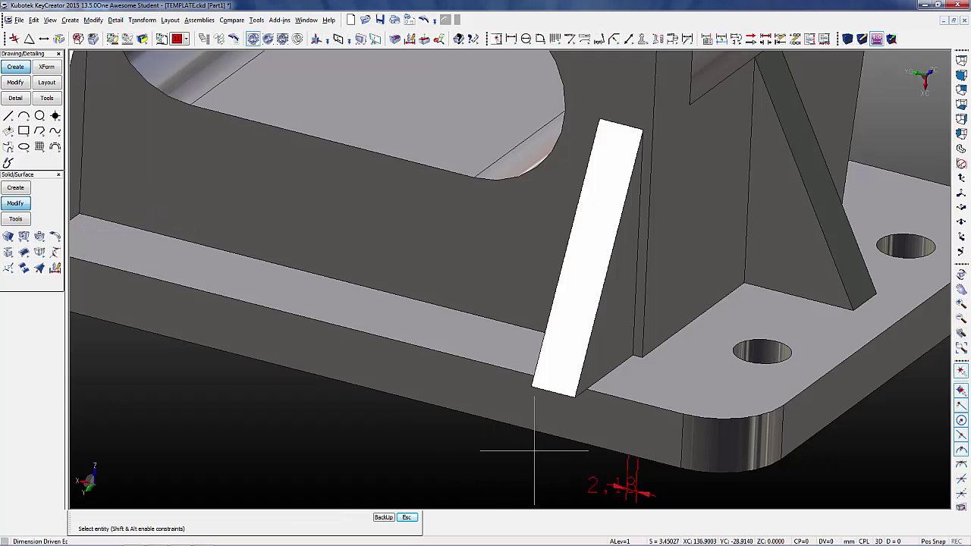
pyautogui.click(625, 480)
pyautogui.click(91, 518)
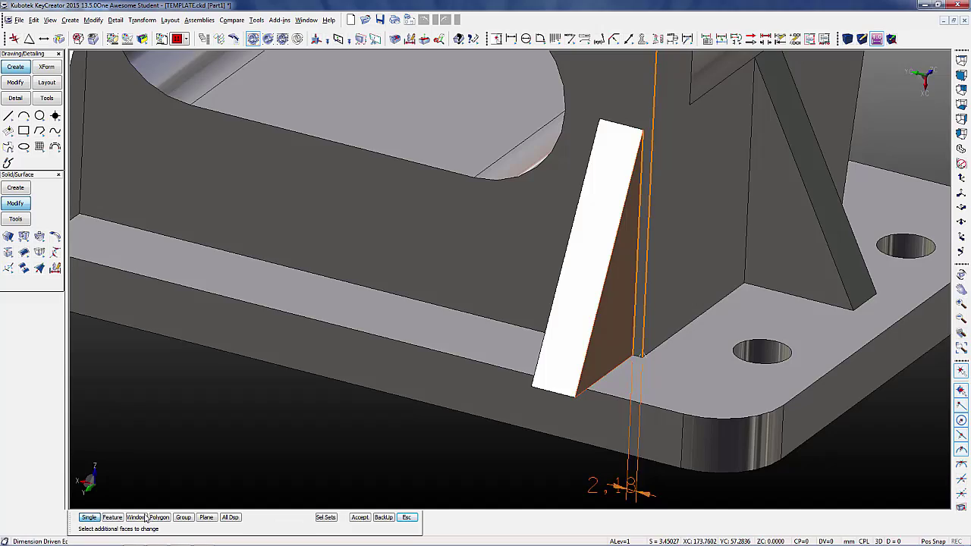
pyautogui.moveTo(481, 416); pyautogui.dragTo(648, 407, button='middle')
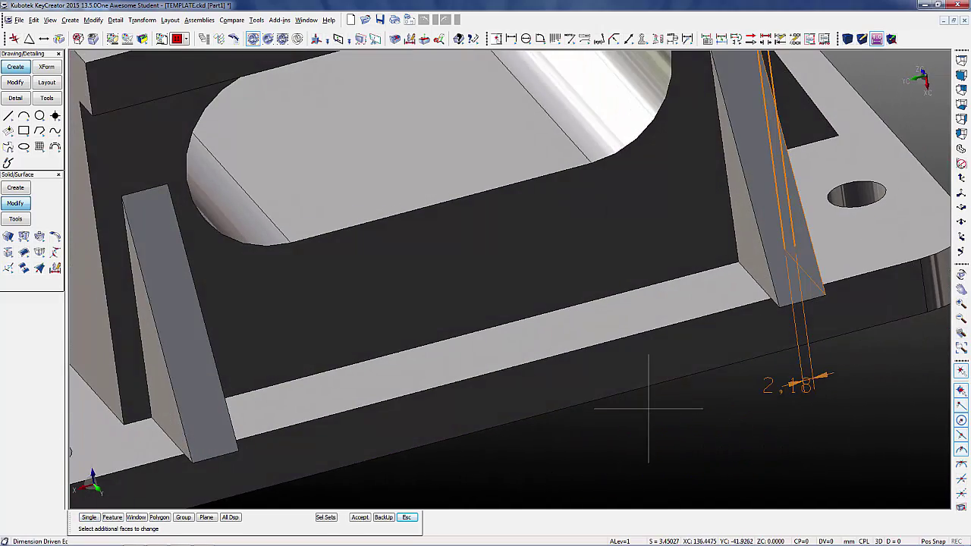
pyautogui.scroll(2, 687, 364)
pyautogui.click(780, 257)
pyautogui.scroll(-4, 781, 352)
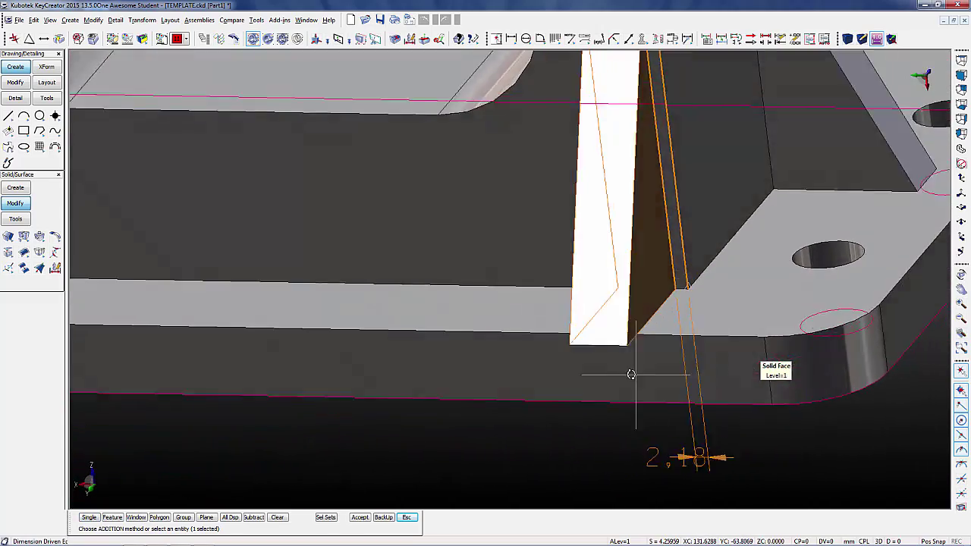
pyautogui.scroll(-2, 409, 365)
pyautogui.scroll(-2, 410, 365)
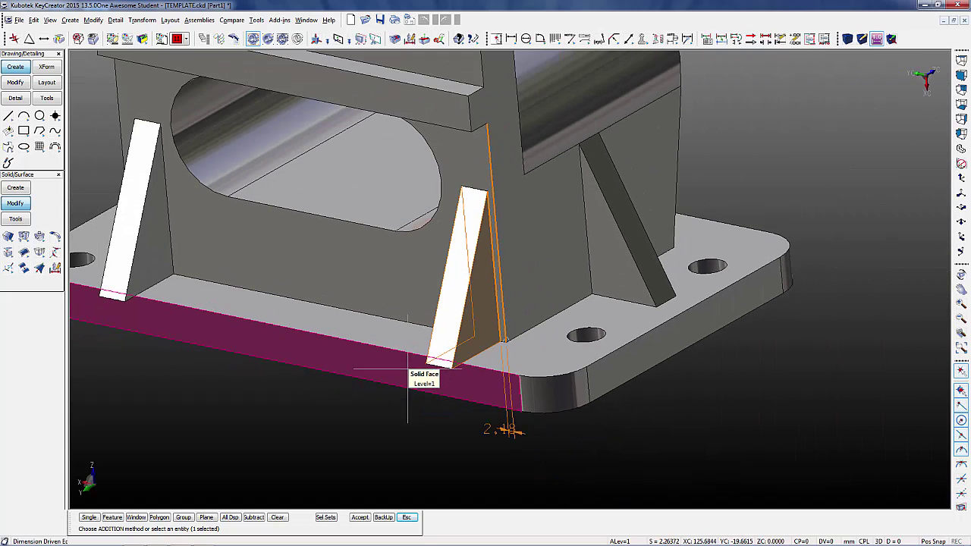
pyautogui.click(360, 517)
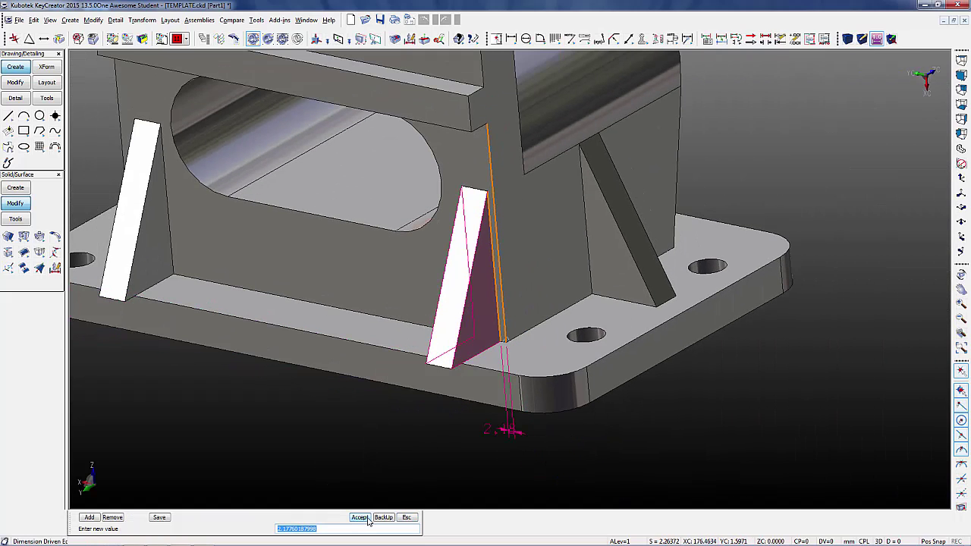
pyautogui.write('6')
pyautogui.click(367, 519)
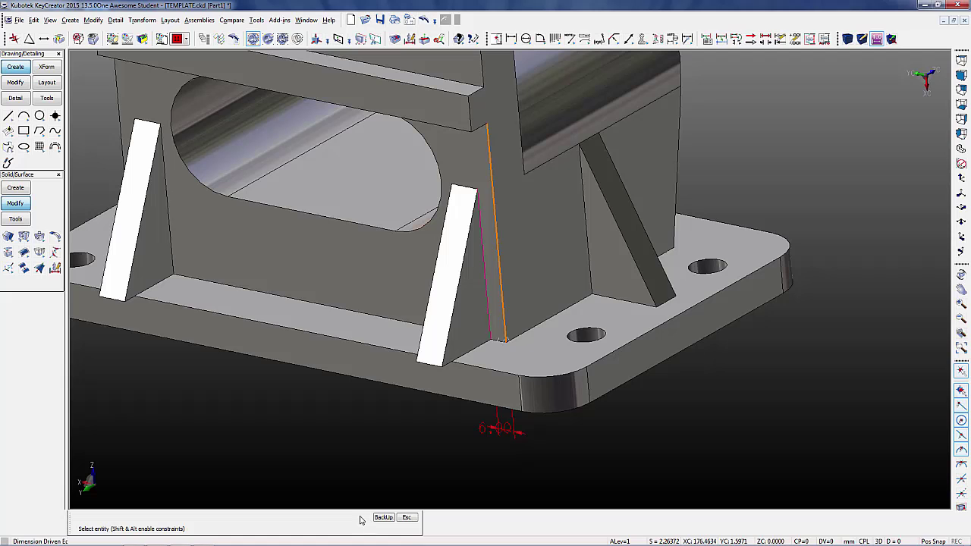
pyautogui.press('Escape')
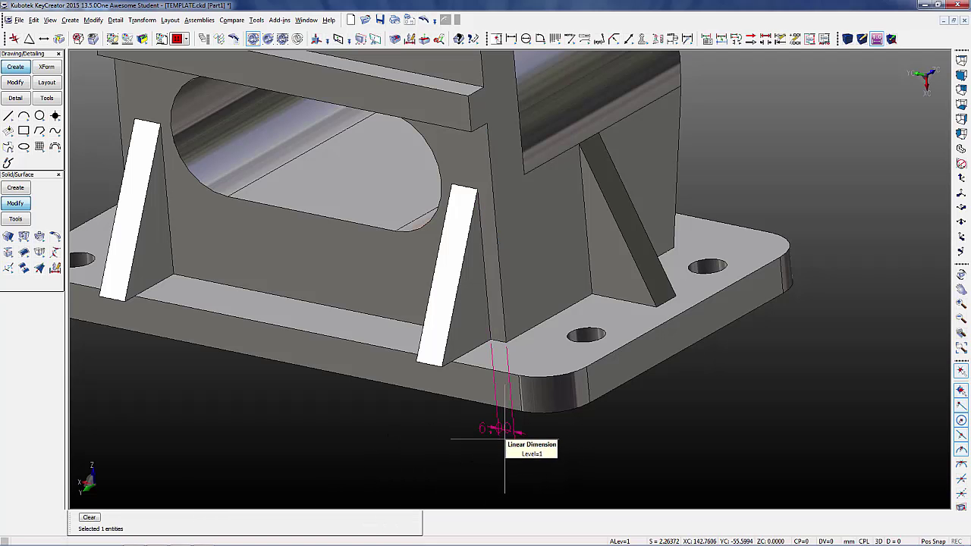
pyautogui.press('Delete')
# - Draw an endpoint line on the rib's side from its intersection with the base plate's top outer edge to the rib's upper corner
pyautogui.moveTo(460, 317); pyautogui.dragTo(651, 347, button='middle')
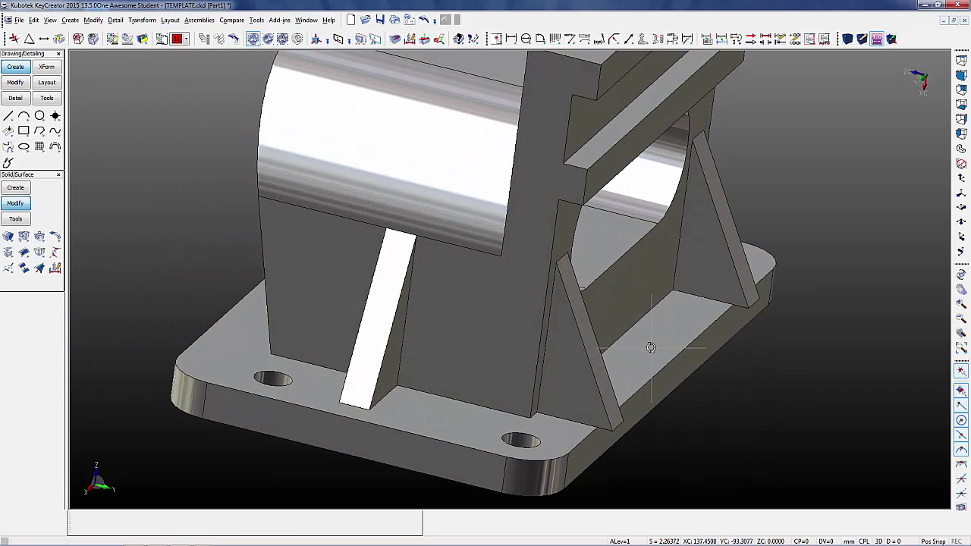
pyautogui.click(12, 116)
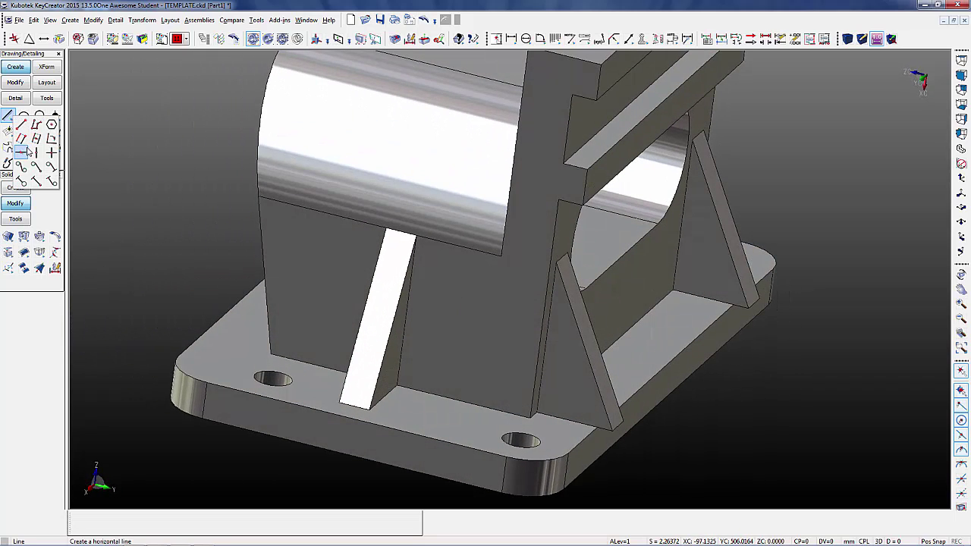
pyautogui.click(21, 123)
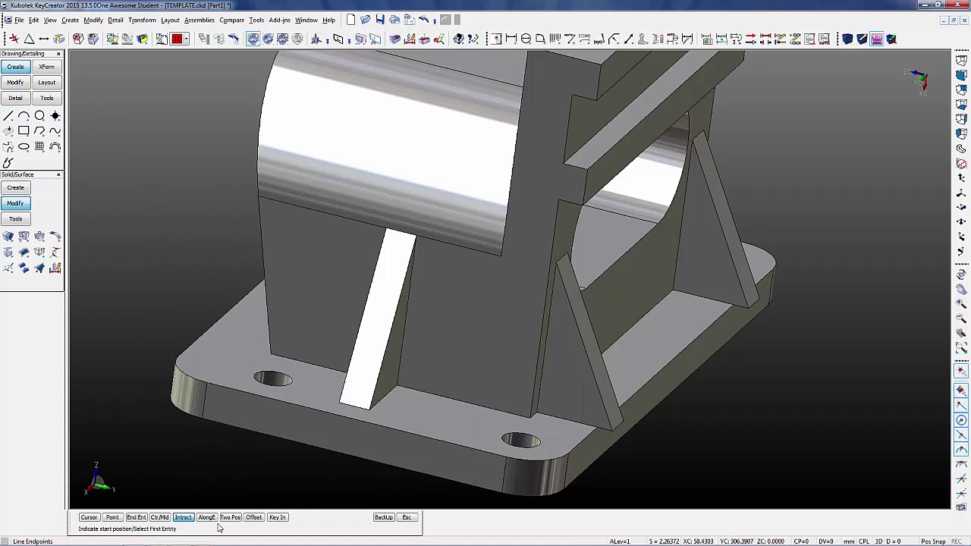
pyautogui.click(584, 424)
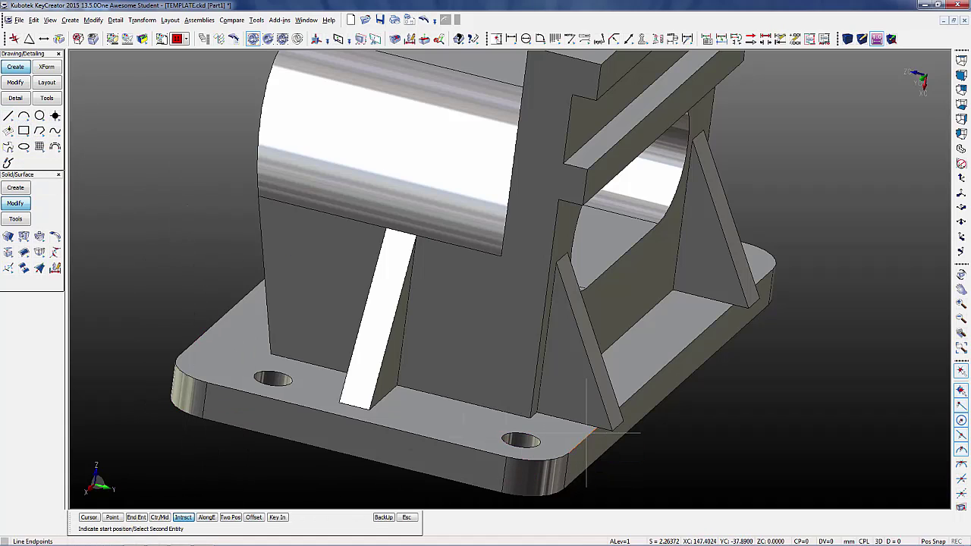
pyautogui.click(555, 289)
pyautogui.click(567, 269)
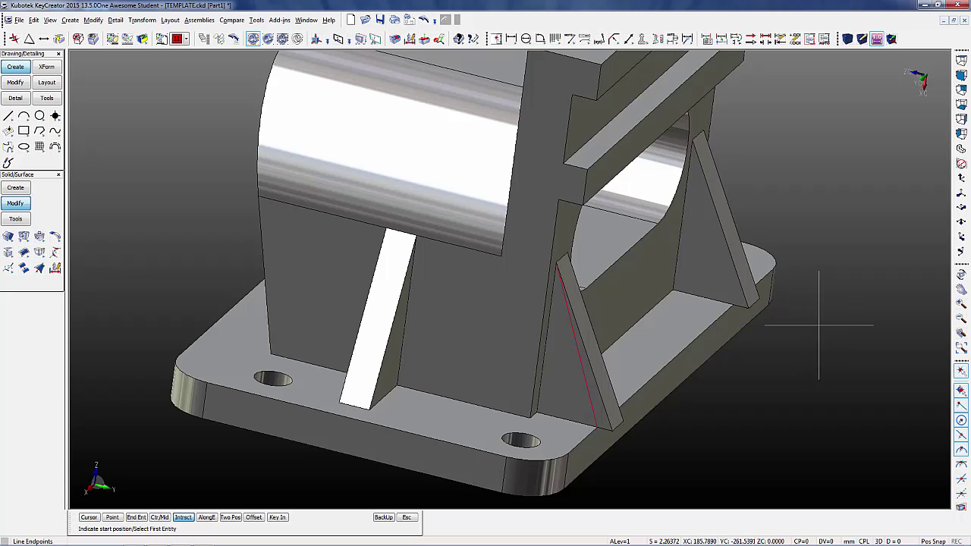
pyautogui.press('Escape')
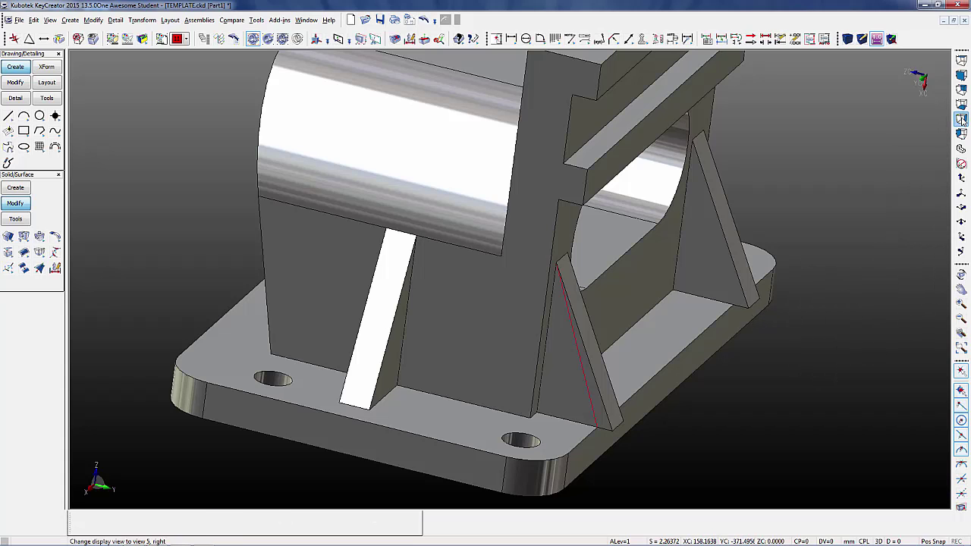
# - In the right-side view, trim the solid to the wireframe line across the overhanging rib, keeping the block side
pyautogui.click(961, 119)
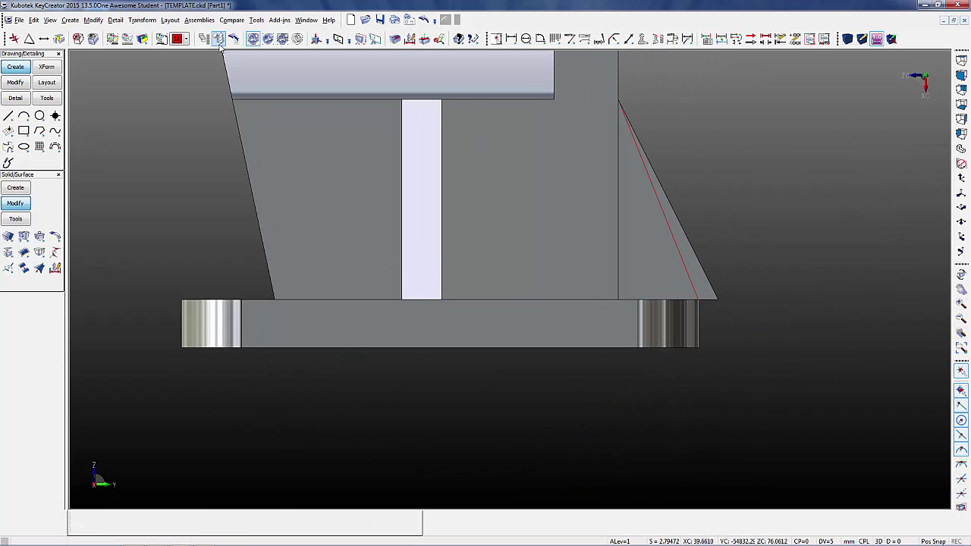
pyautogui.click(22, 238)
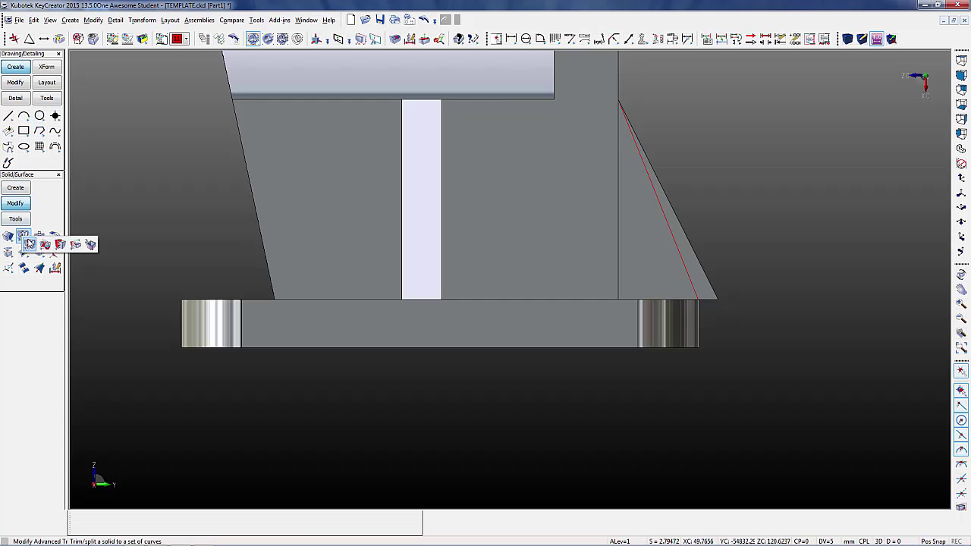
pyautogui.click(28, 245)
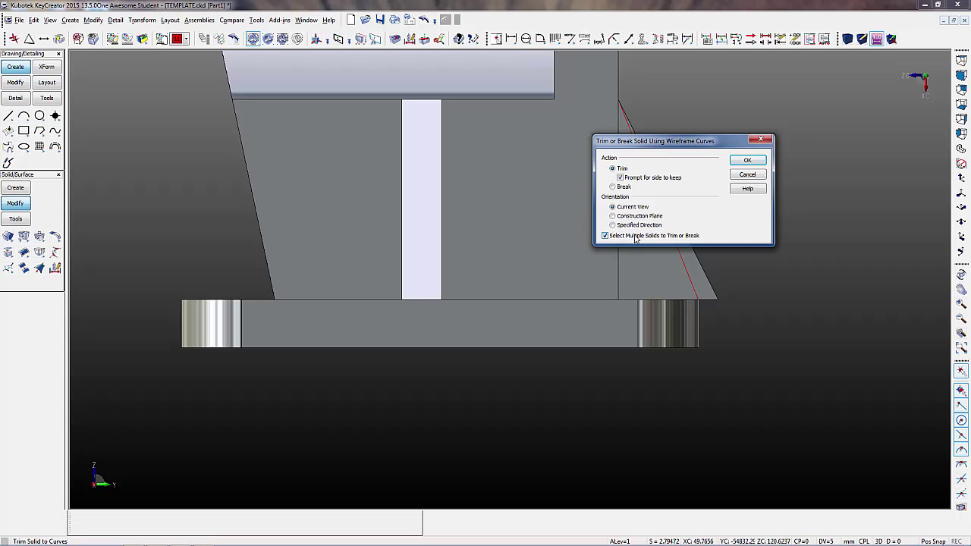
pyautogui.click(747, 160)
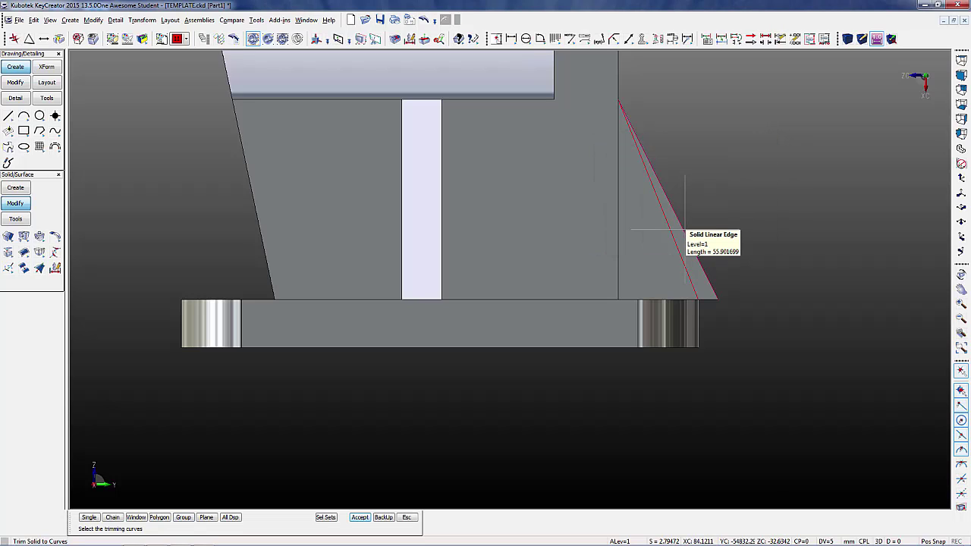
pyautogui.click(711, 265)
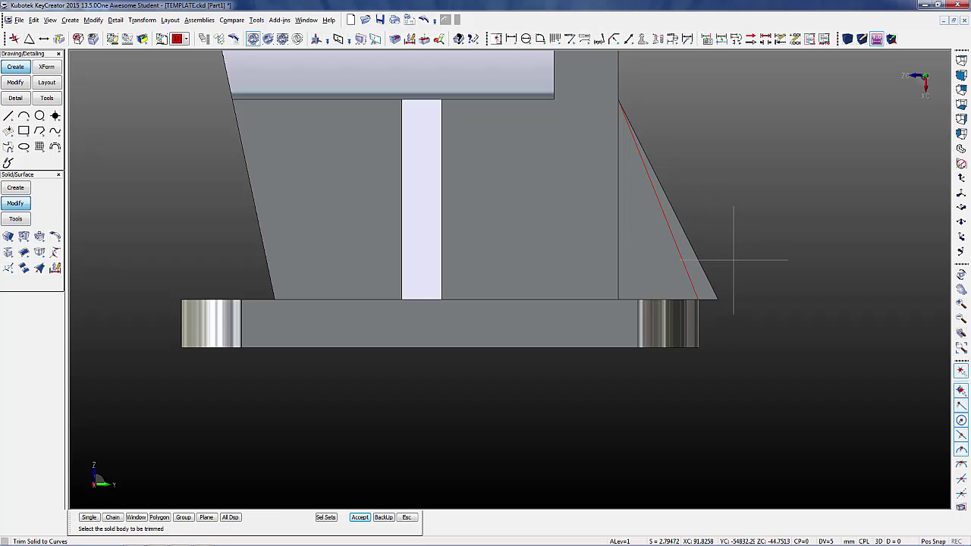
pyautogui.click(704, 265)
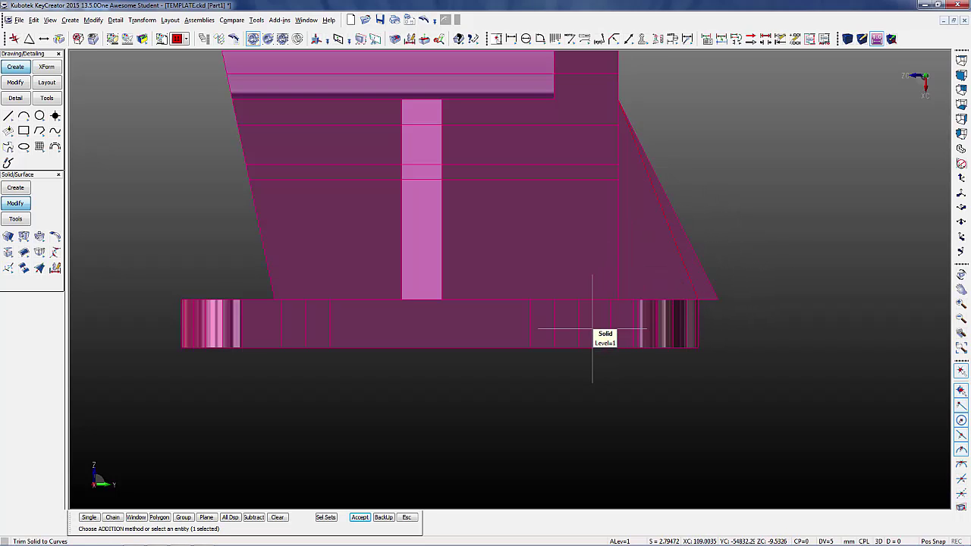
pyautogui.press('Return')
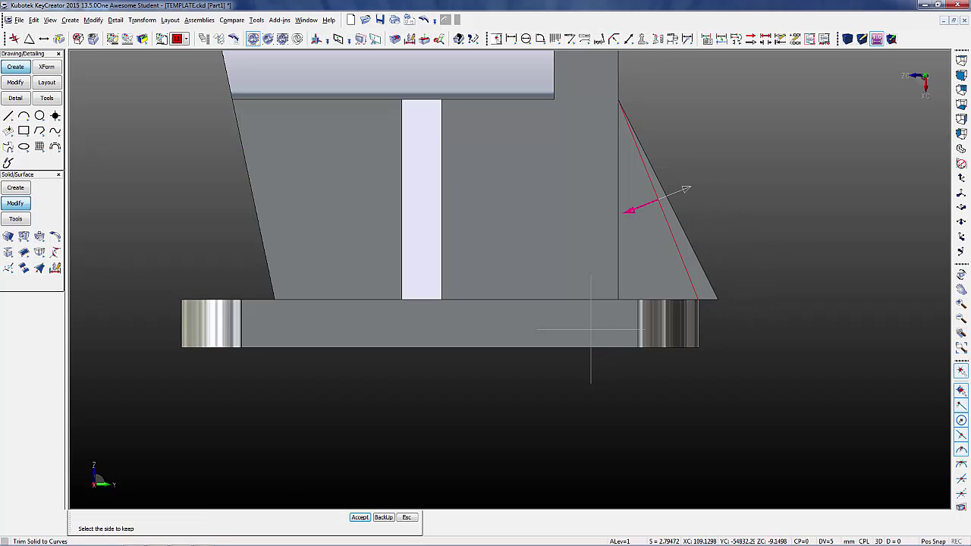
pyautogui.click(648, 210)
# - Set the construction plane on the flat top face of the slotted block
pyautogui.moveTo(786, 222); pyautogui.dragTo(189, 286, button='middle')
pyautogui.click(738, 247)
pyautogui.scroll(4, 189, 286)
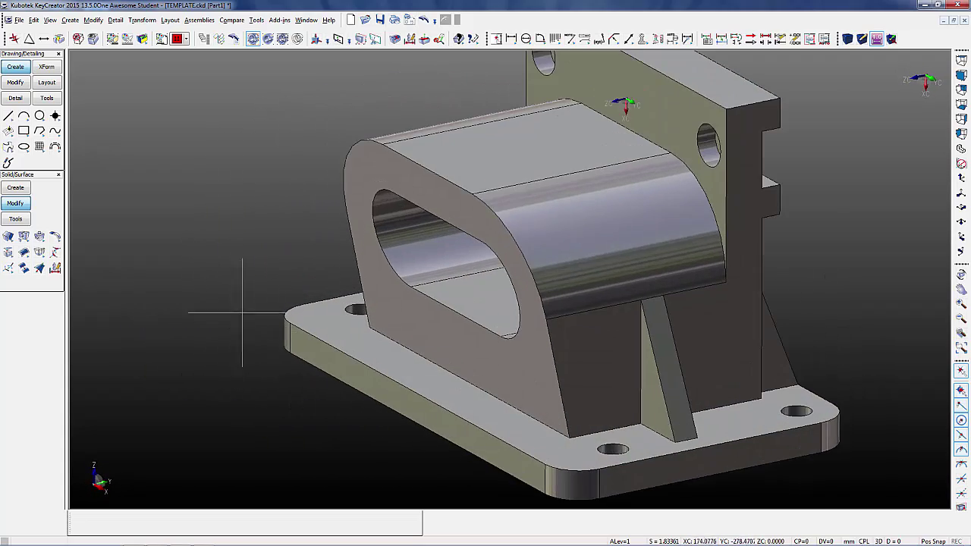
pyautogui.click(336, 40)
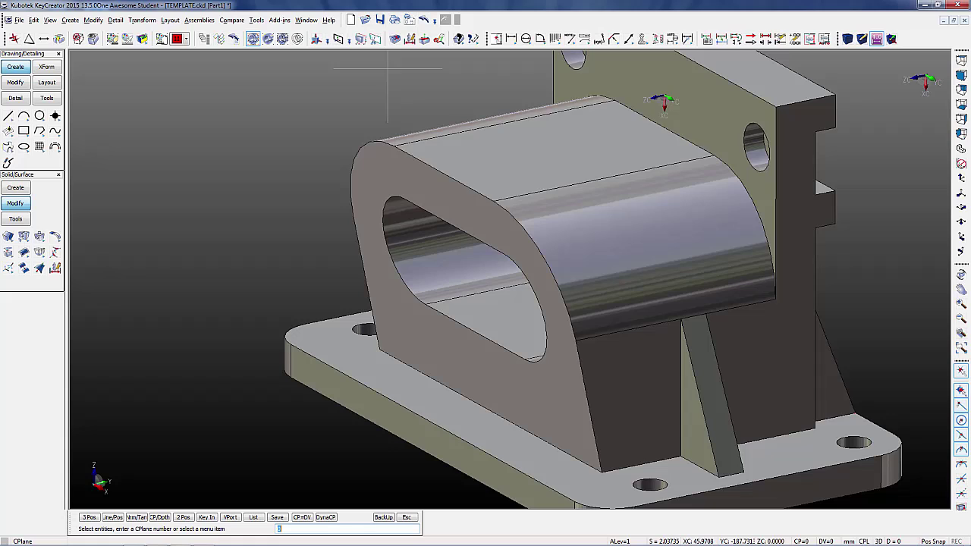
pyautogui.click(579, 145)
pyautogui.scroll(-2, 579, 145)
pyautogui.scroll(4, 675, 127)
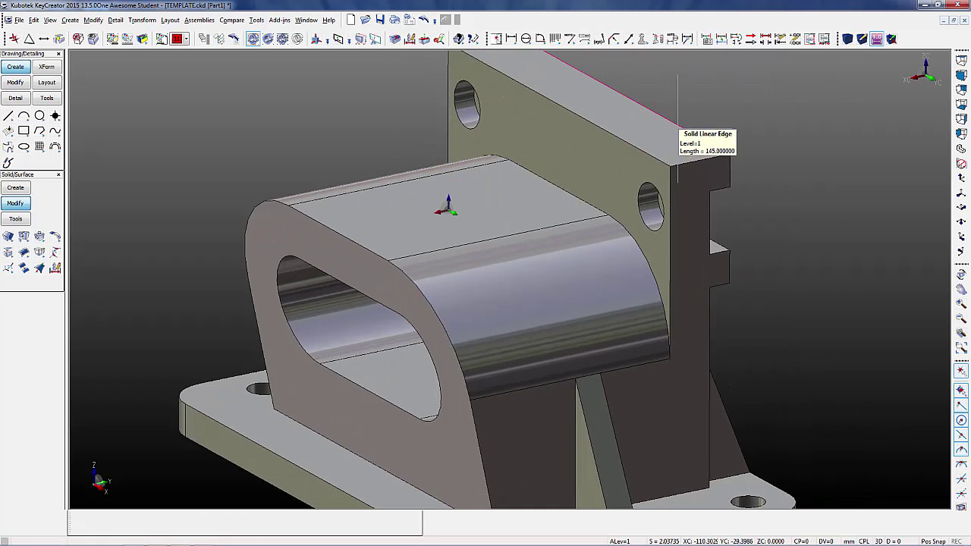
# - Draw a vertical and a horizontal line through the midpoint of the edge where the block's top face meets the upright plate
pyautogui.click(9, 131)
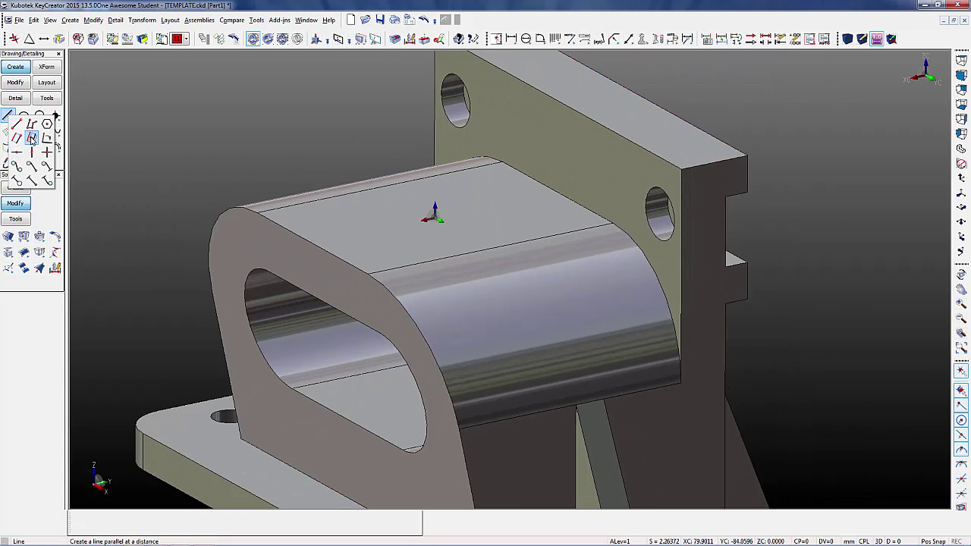
pyautogui.click(30, 152)
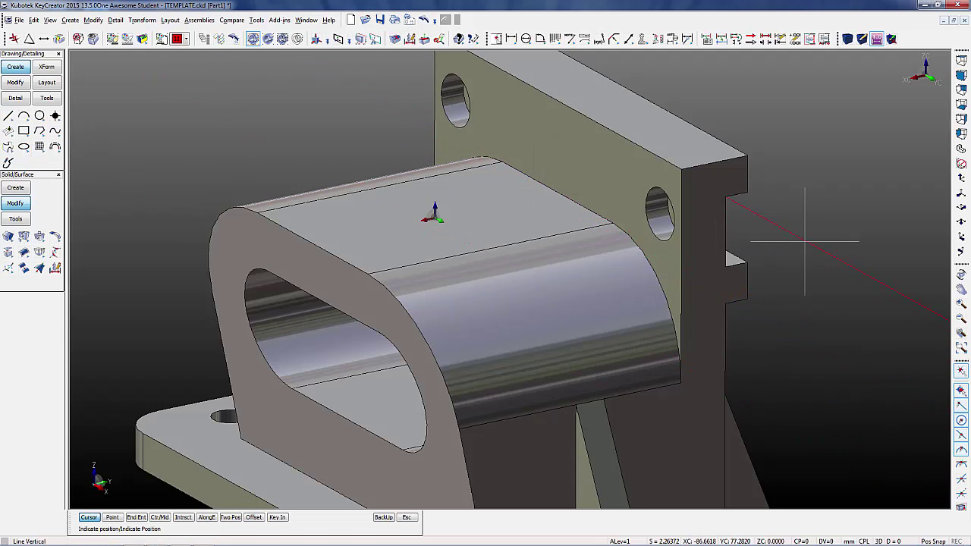
pyautogui.click(557, 191)
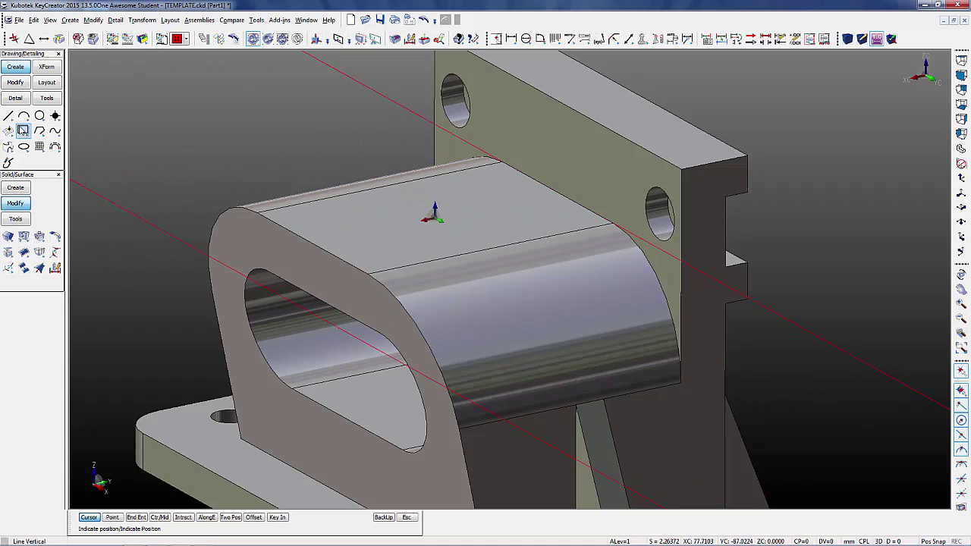
pyautogui.click(10, 118)
pyautogui.click(21, 151)
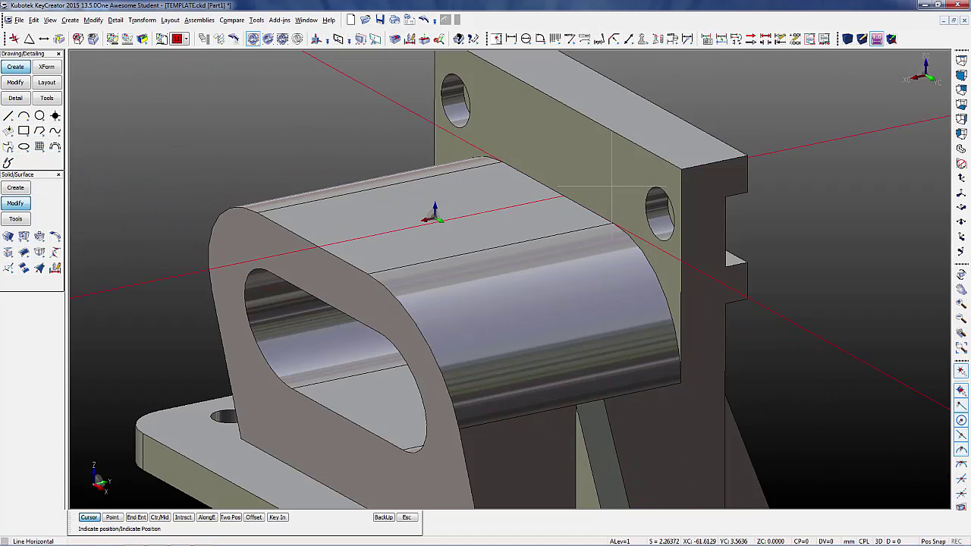
pyautogui.click(561, 190)
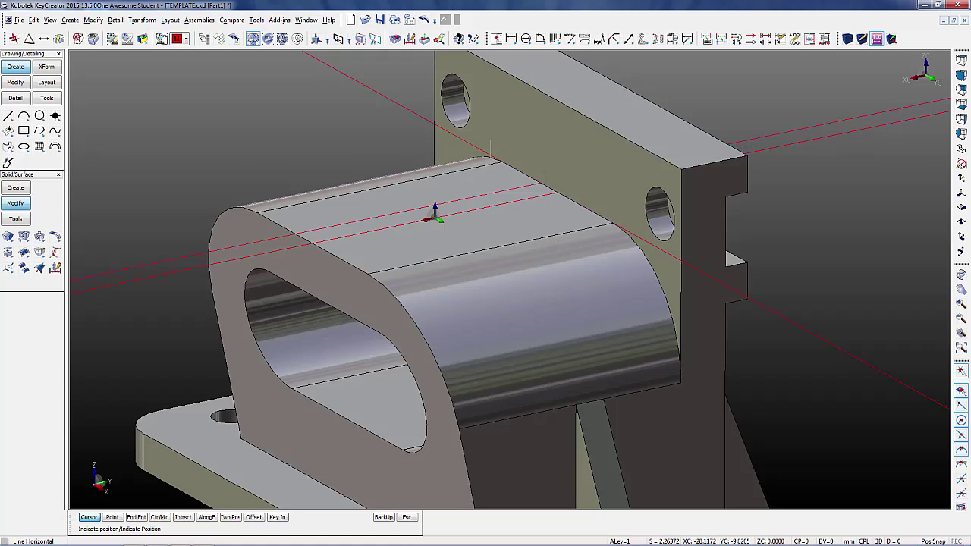
# - Create parallel lines at a distance of 4 mm on both sides of the centre line on the block's top face
pyautogui.click(9, 116)
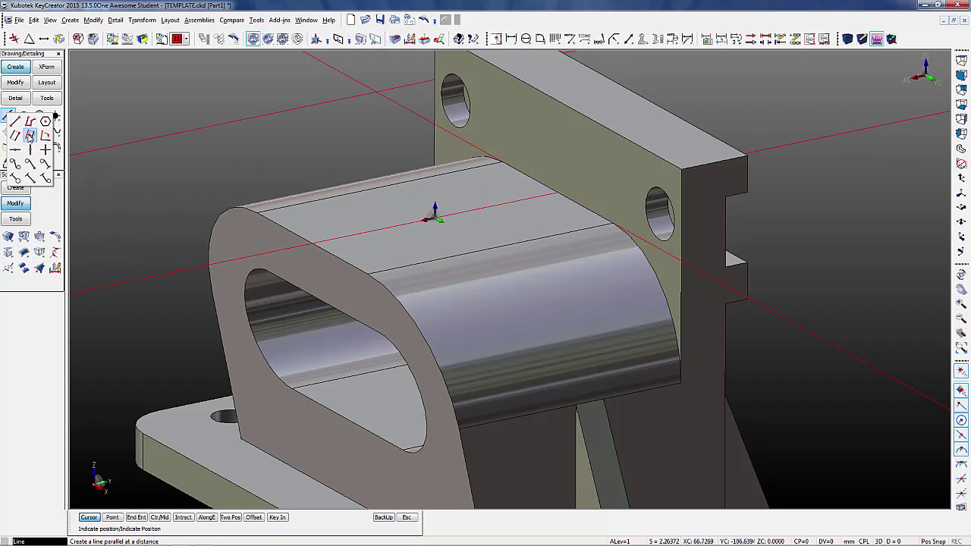
pyautogui.click(30, 135)
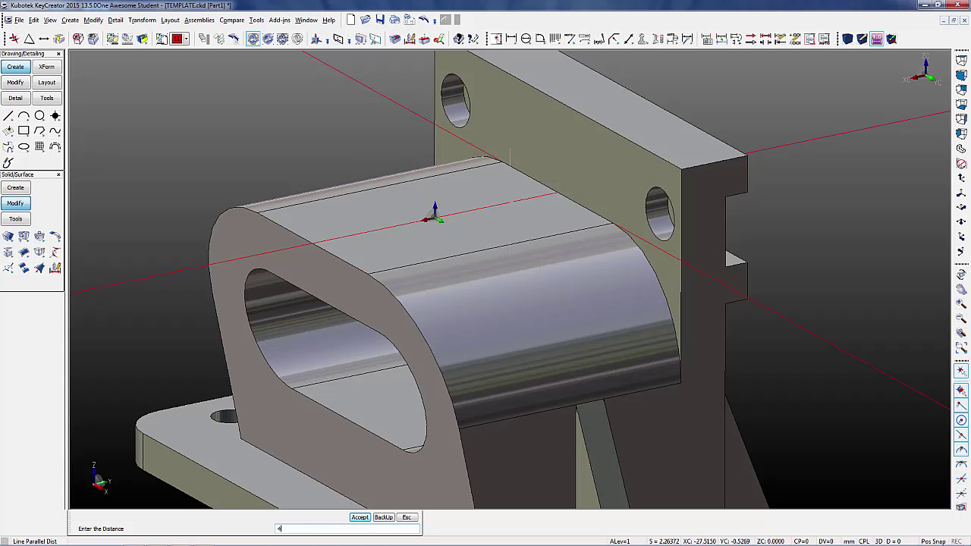
pyautogui.press('Return')
pyautogui.click(170, 277)
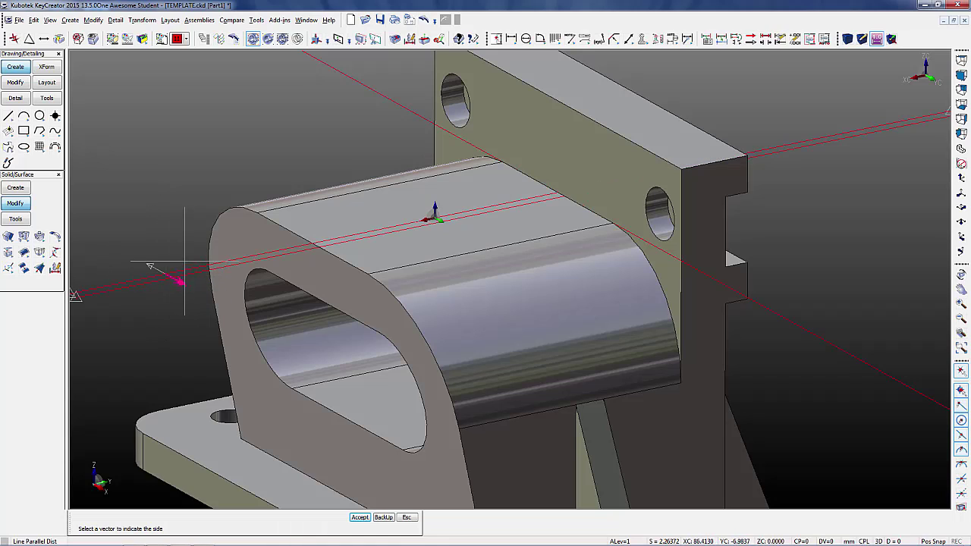
pyautogui.click(173, 279)
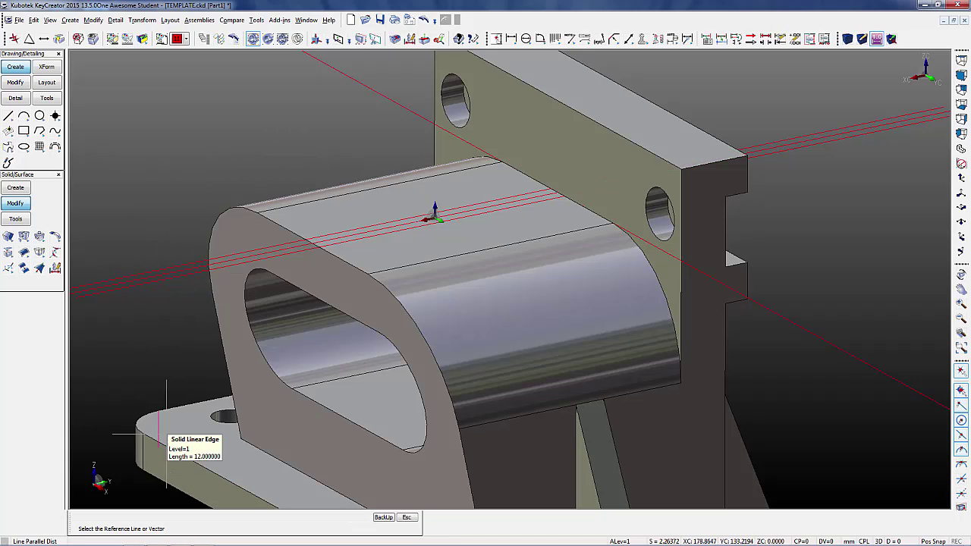
# - Create a line parallel to the upright plate's edge line, offset 25 mm across the block's top face
pyautogui.click(382, 517)
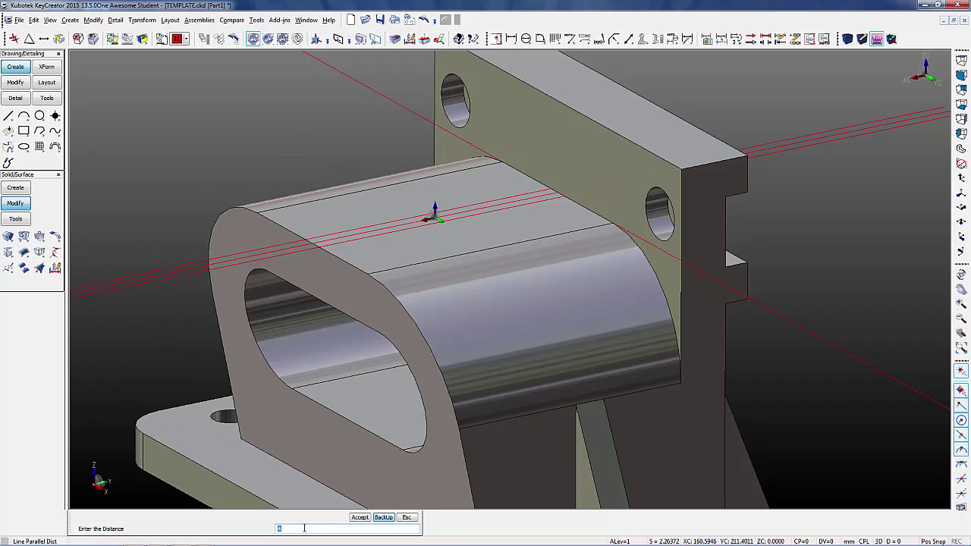
pyautogui.click(359, 519)
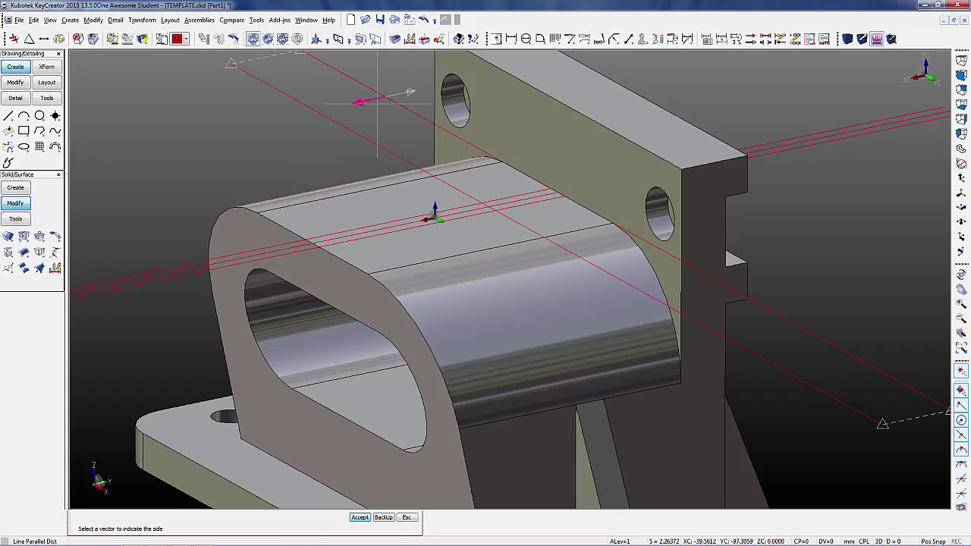
pyautogui.scroll(2, 613, 191)
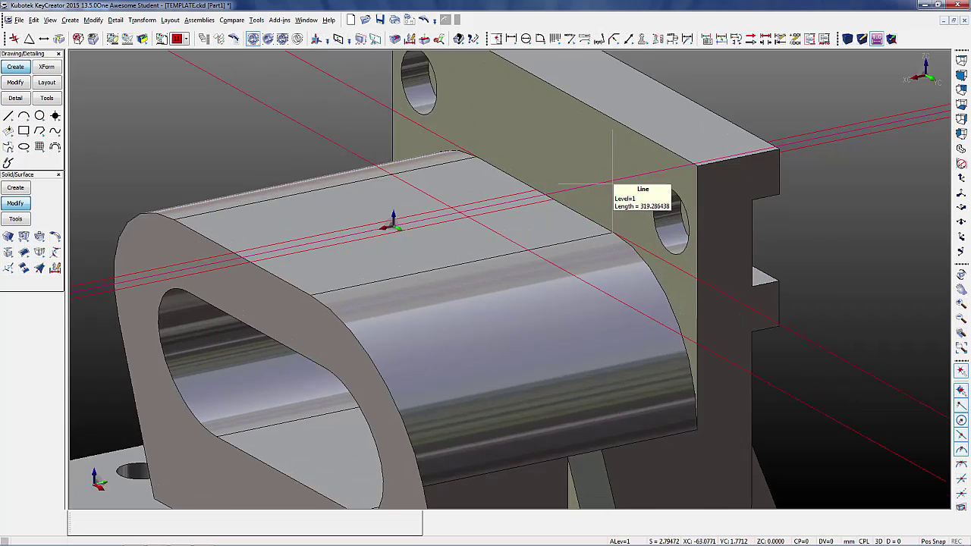
# - With Trim Both, trim the two outer parallel lines and the 25 mm offset line to each other at their corners
pyautogui.scroll(1, 547, 190)
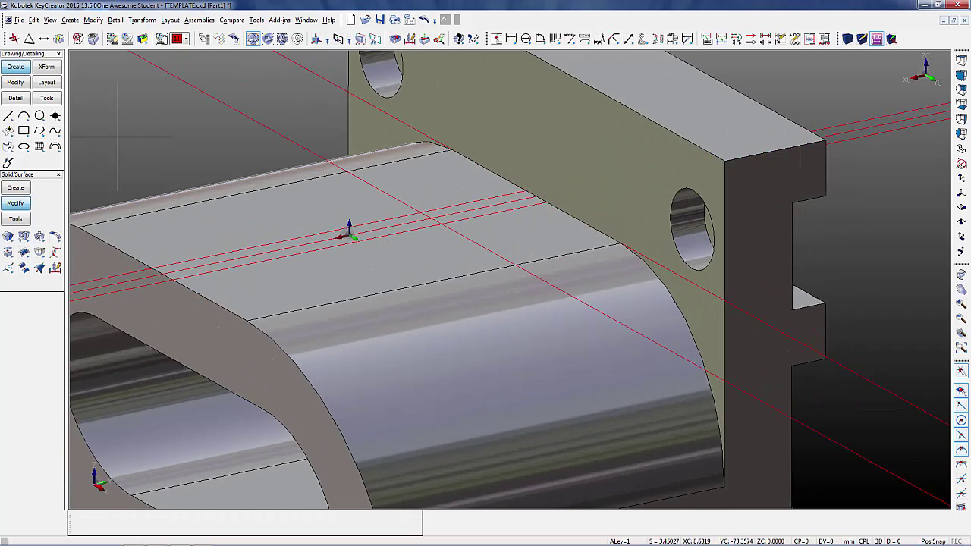
pyautogui.click(16, 81)
pyautogui.click(13, 115)
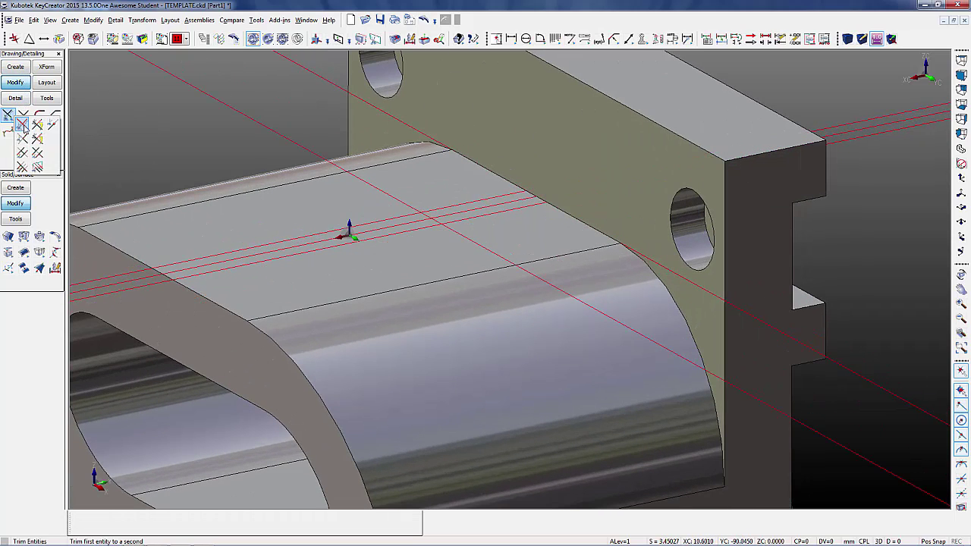
pyautogui.click(22, 137)
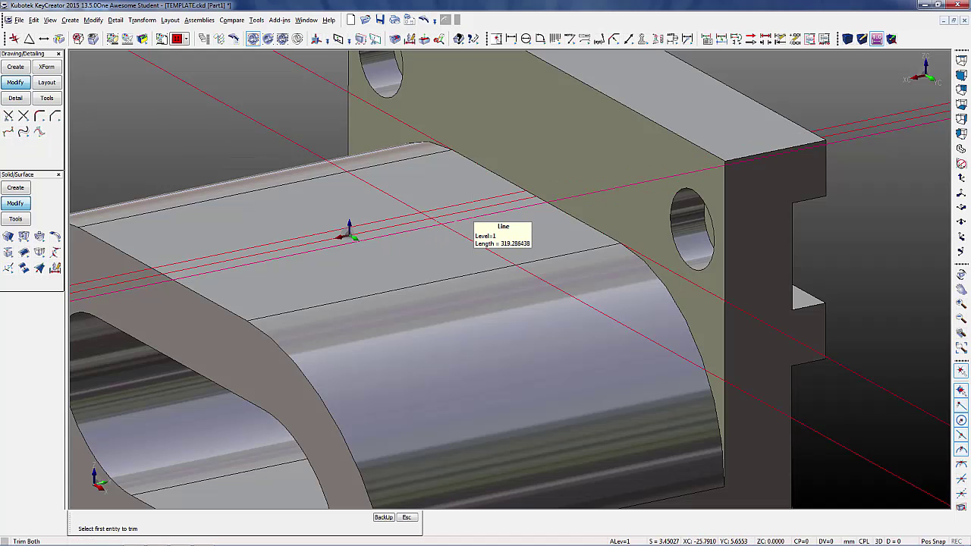
pyautogui.scroll(5, 472, 220)
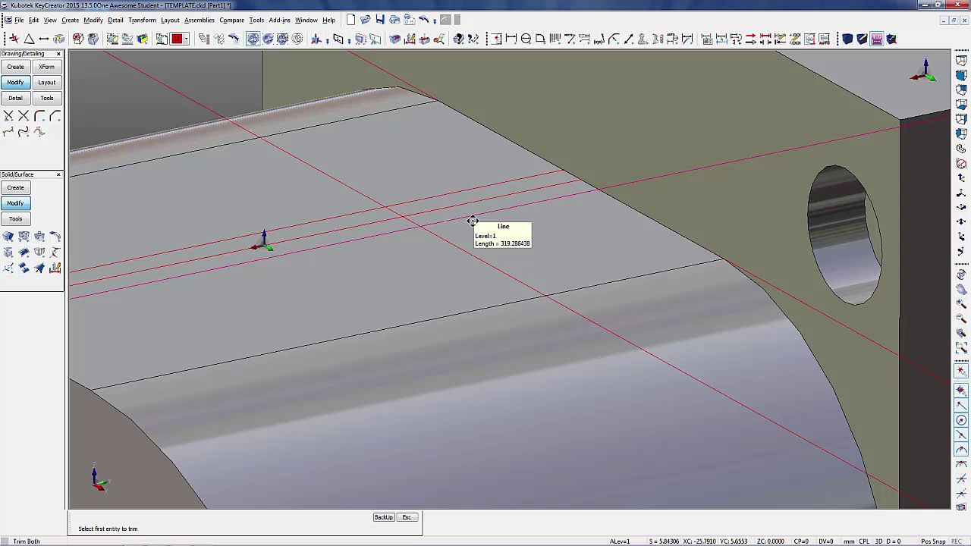
pyautogui.click(472, 220)
pyautogui.click(402, 215)
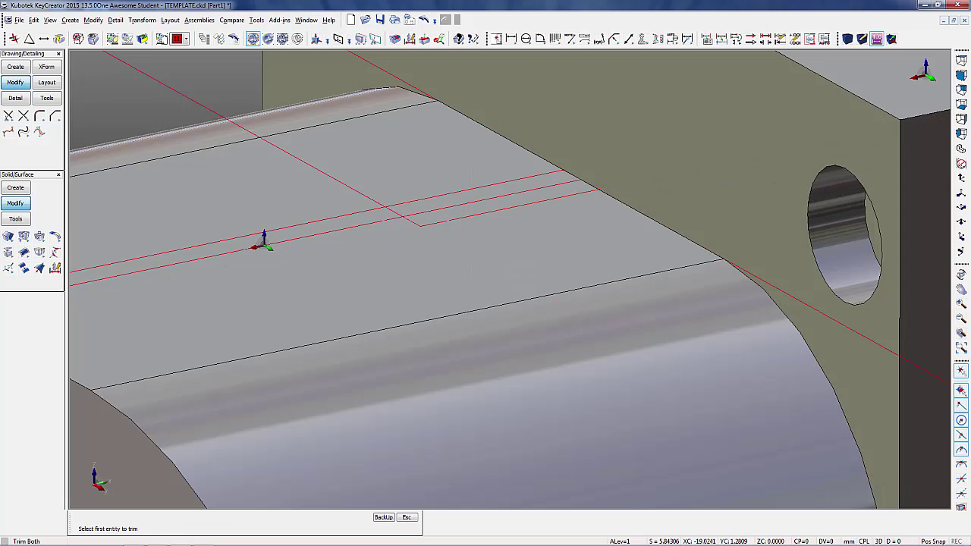
pyautogui.click(401, 211)
pyautogui.click(413, 209)
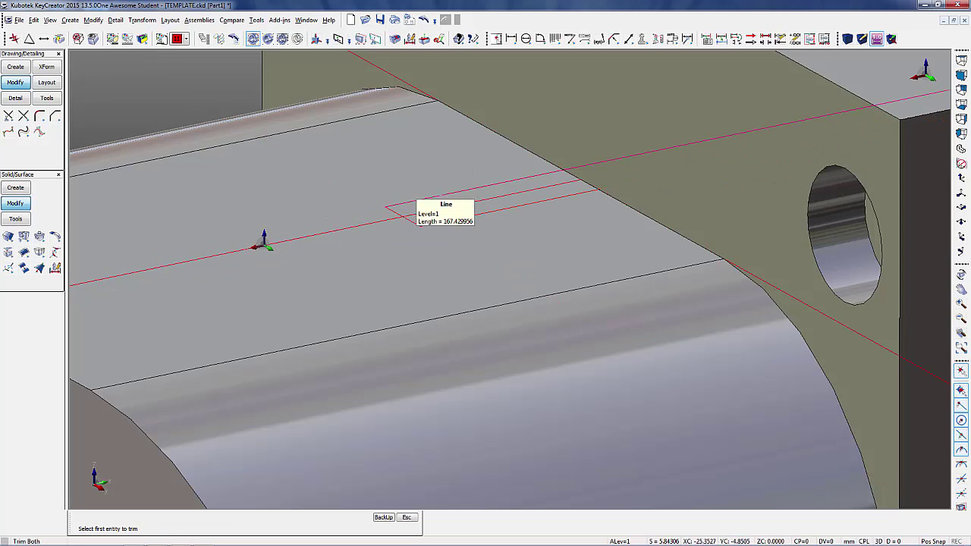
# - Trim the two outer lines and the line along the upright plate to each other, closing the 25 mm long rectangle
pyautogui.click(535, 175)
pyautogui.click(560, 173)
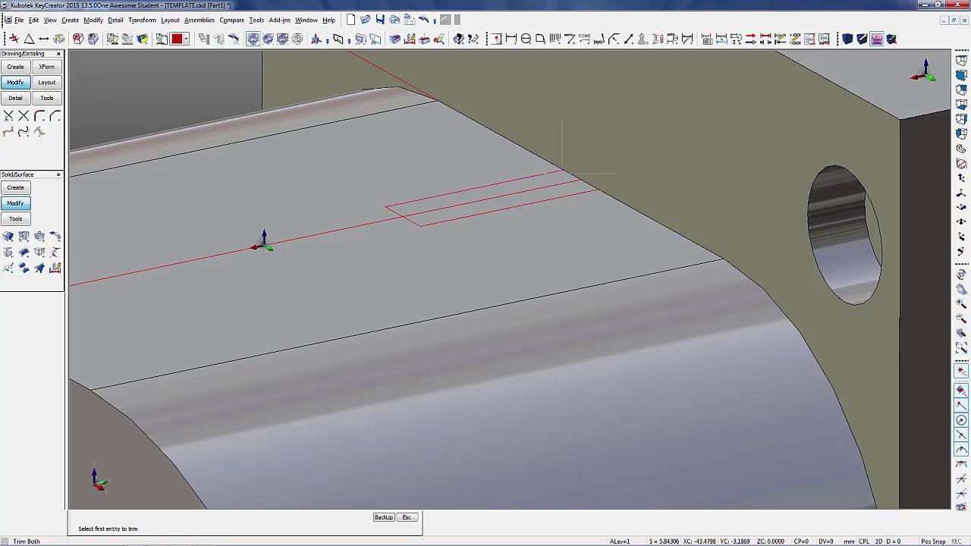
pyautogui.click(586, 185)
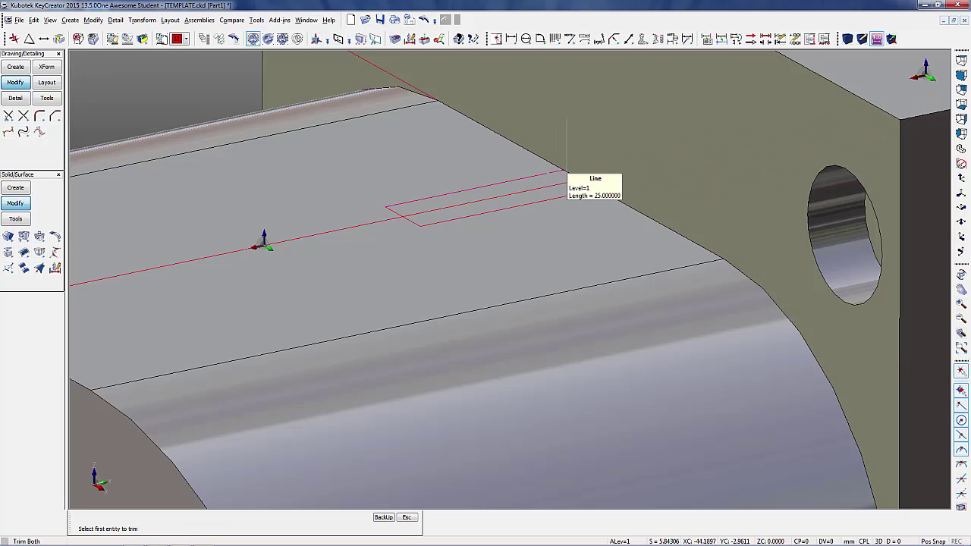
pyautogui.click(563, 175)
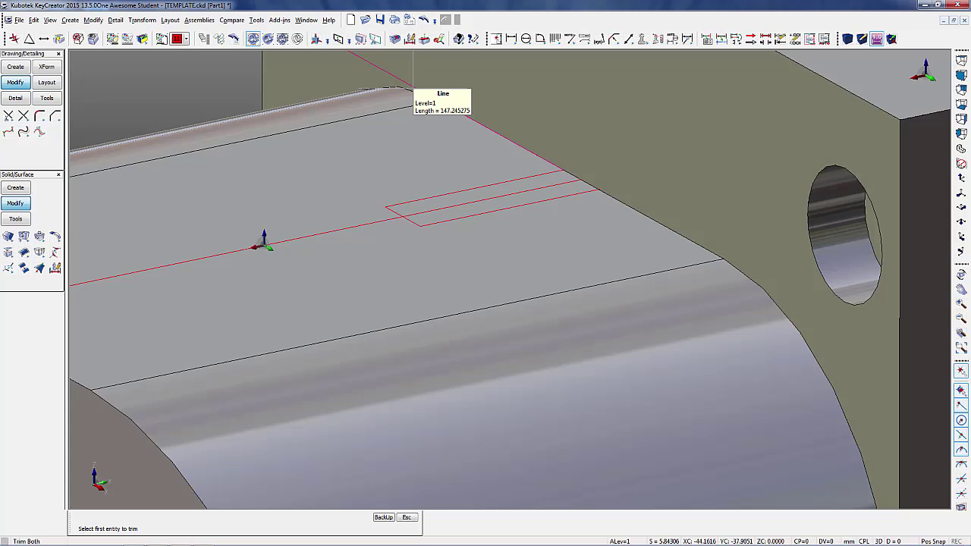
pyautogui.click(412, 87)
pyautogui.click(549, 200)
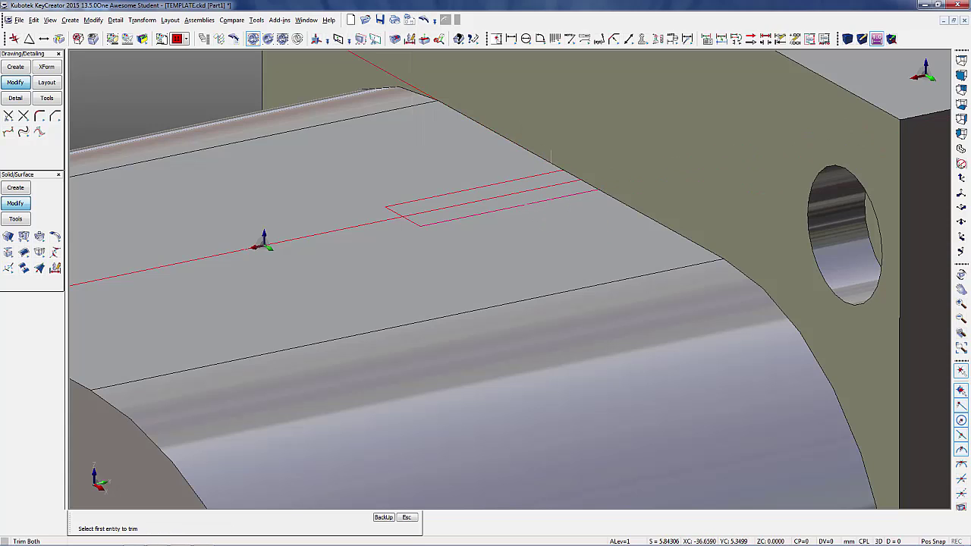
pyautogui.click(582, 180)
pyautogui.click(542, 174)
pyautogui.press('Escape')
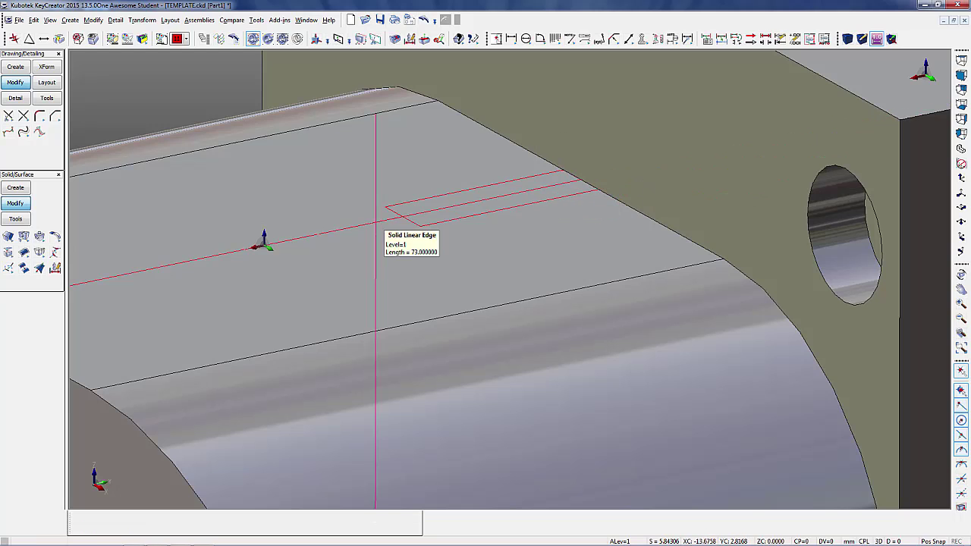
# - Delete the long centre line running through the rectangle on the block's top face
pyautogui.scroll(-10, 376, 224)
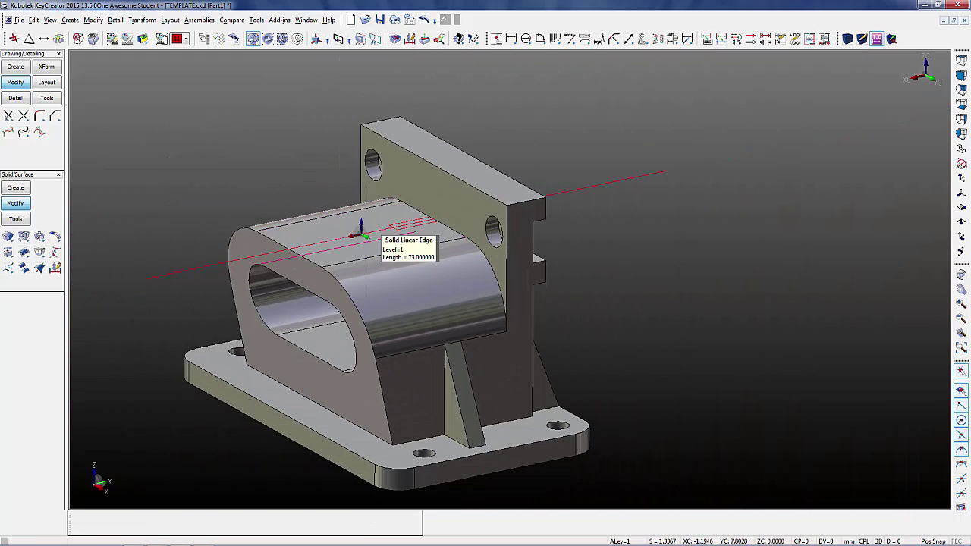
pyautogui.click(197, 274)
pyautogui.scroll(3, 425, 216)
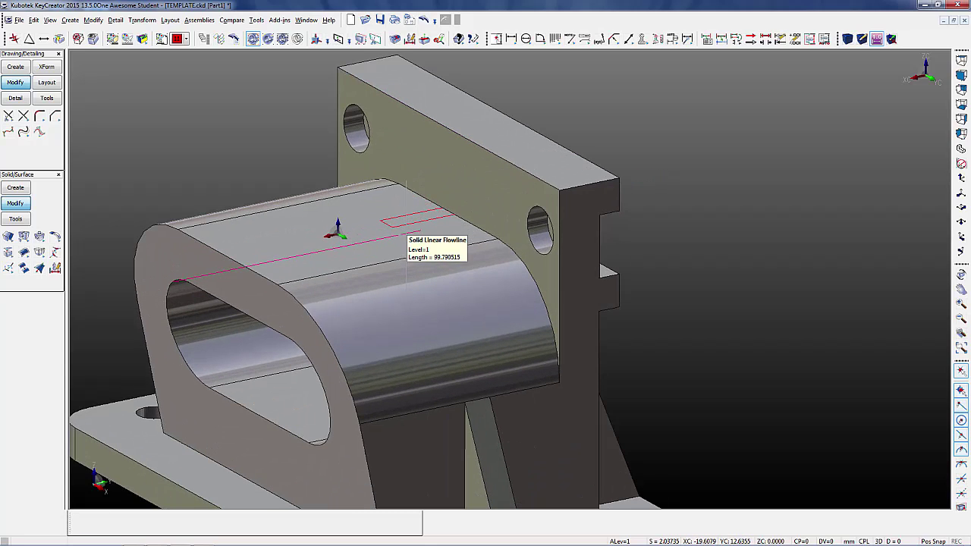
# - Extrude the closed rectangle normal to its profile, between two positions, from the block's top face to the upright plate's top corner
pyautogui.click(18, 189)
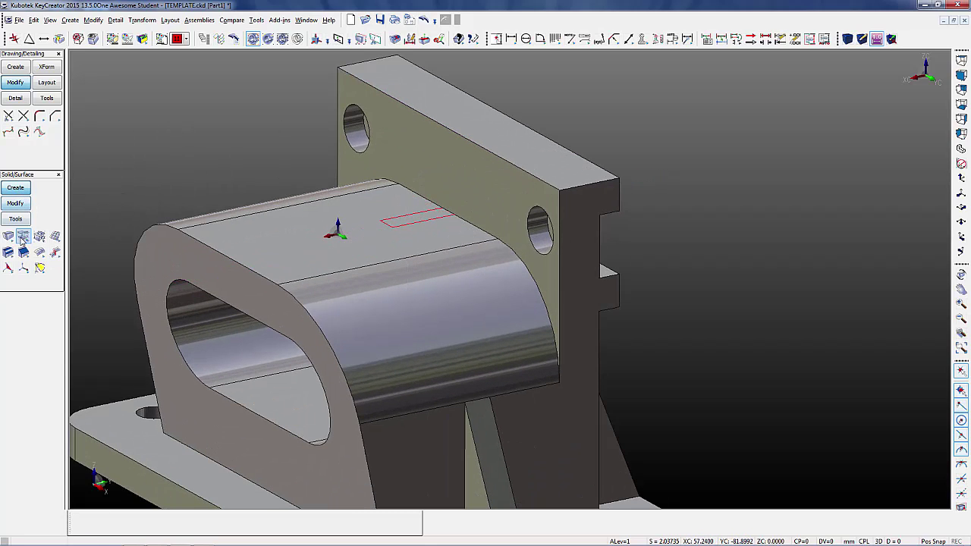
pyautogui.click(28, 247)
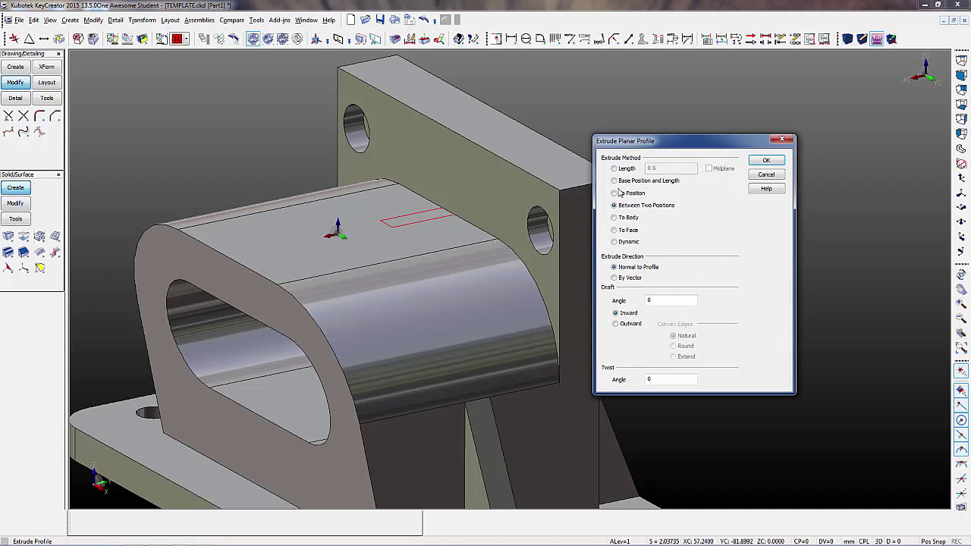
pyautogui.click(760, 164)
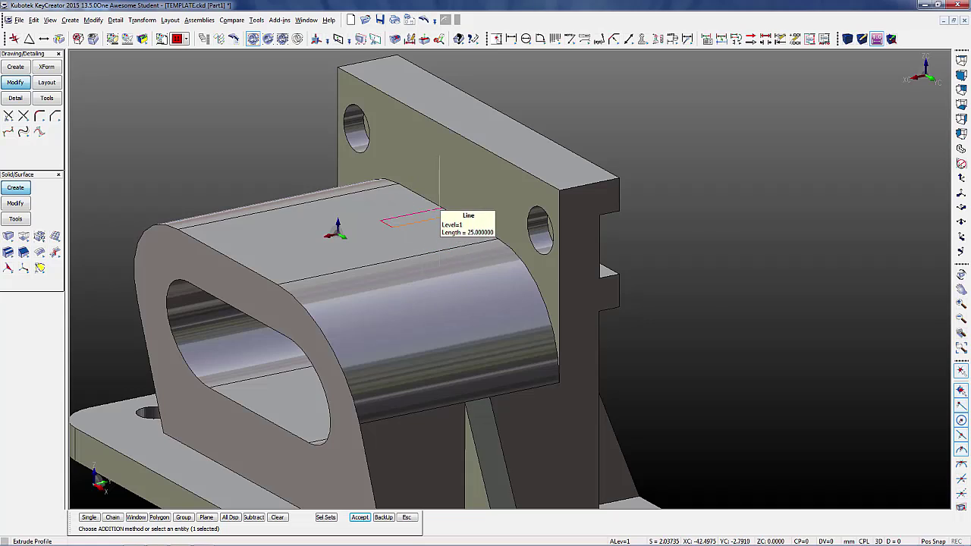
pyautogui.scroll(3, 432, 213)
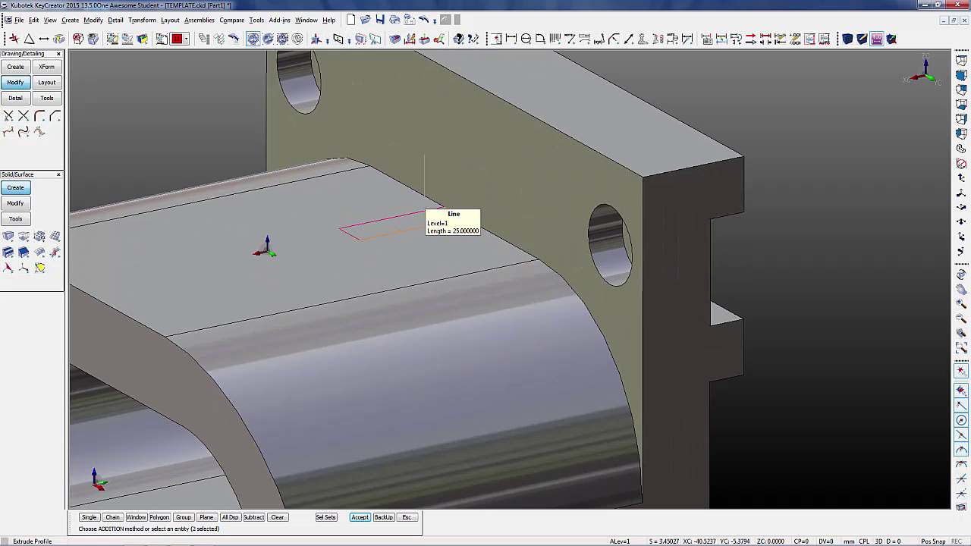
pyautogui.click(438, 214)
pyautogui.click(436, 213)
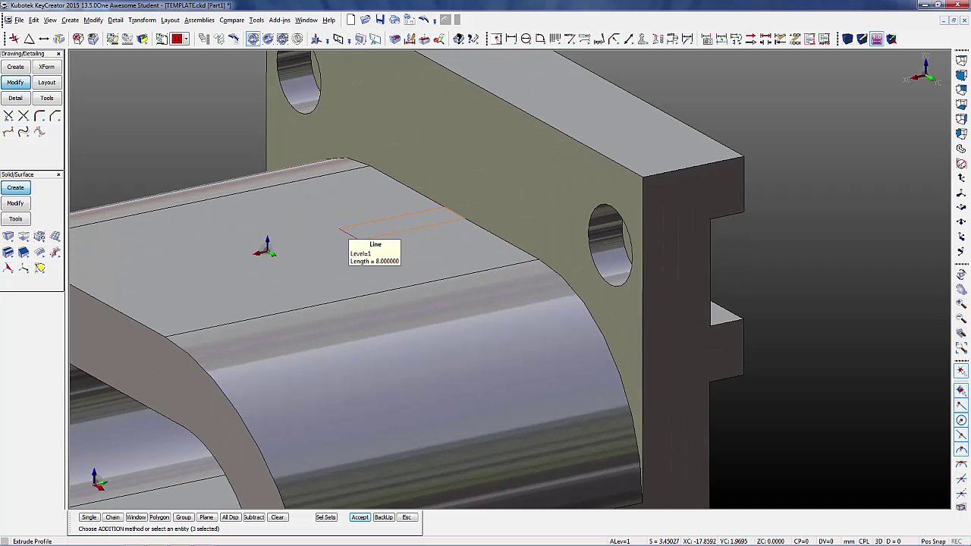
pyautogui.click(360, 517)
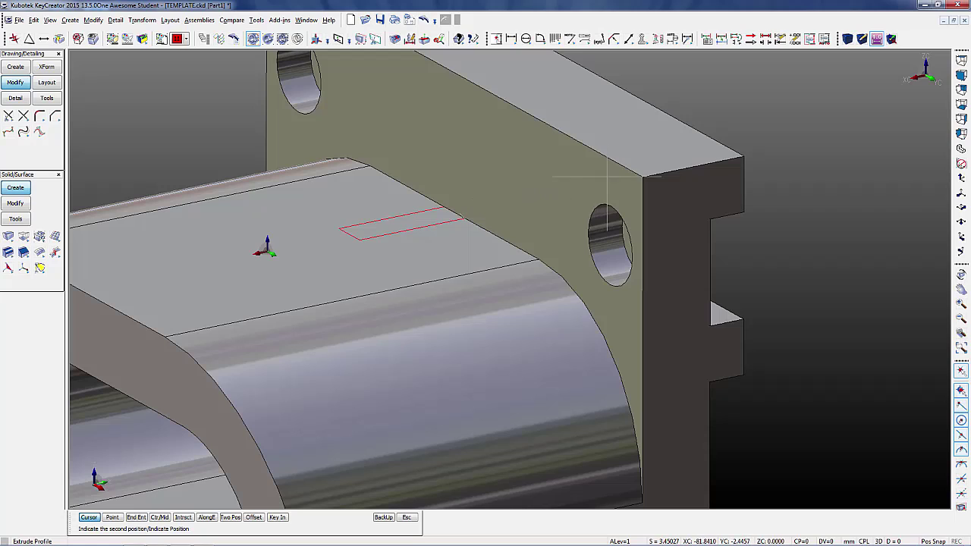
pyautogui.click(639, 177)
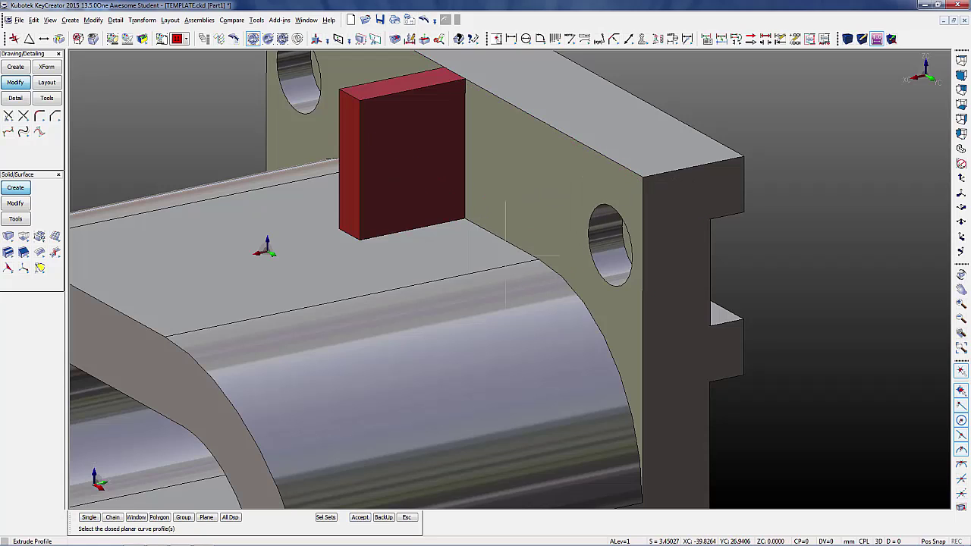
pyautogui.scroll(-1, 505, 257)
pyautogui.press('Escape')
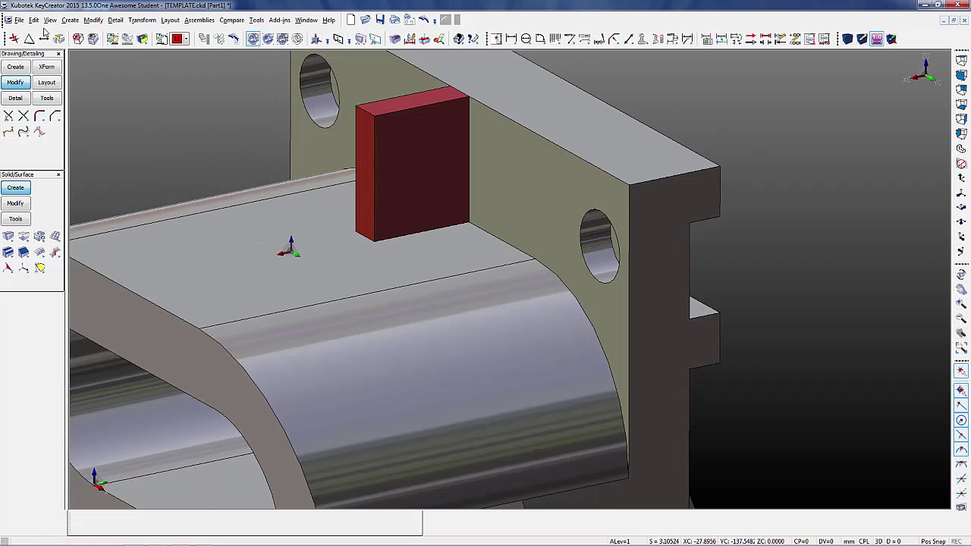
# - Change the colour of the extruded solid on the block's top face to colour 56
pyautogui.click(30, 39)
pyautogui.click(450, 120)
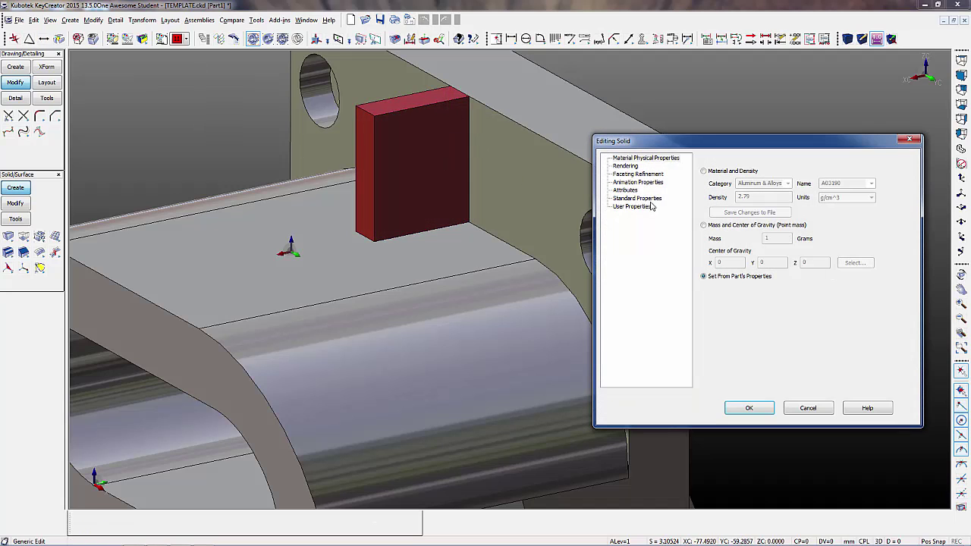
pyautogui.click(625, 189)
pyautogui.click(854, 269)
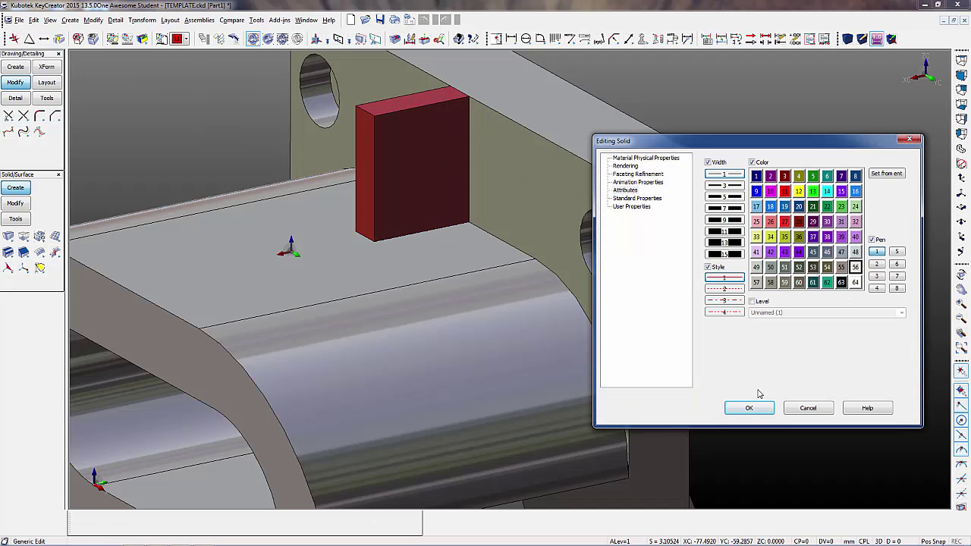
pyautogui.click(748, 408)
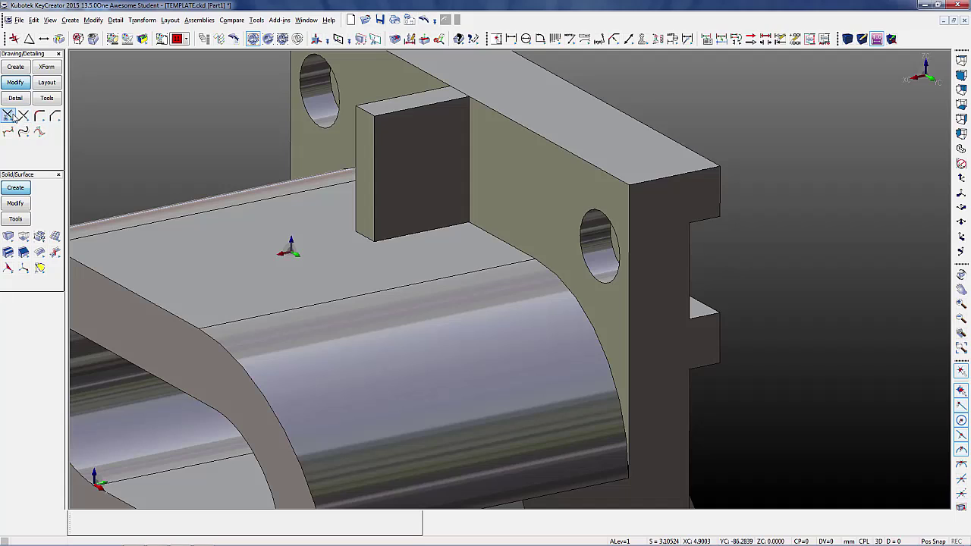
# - Draw a diagonal line across the new solid's side face, from its top corner at the upright plate to the opposite bottom corner
pyautogui.click(19, 68)
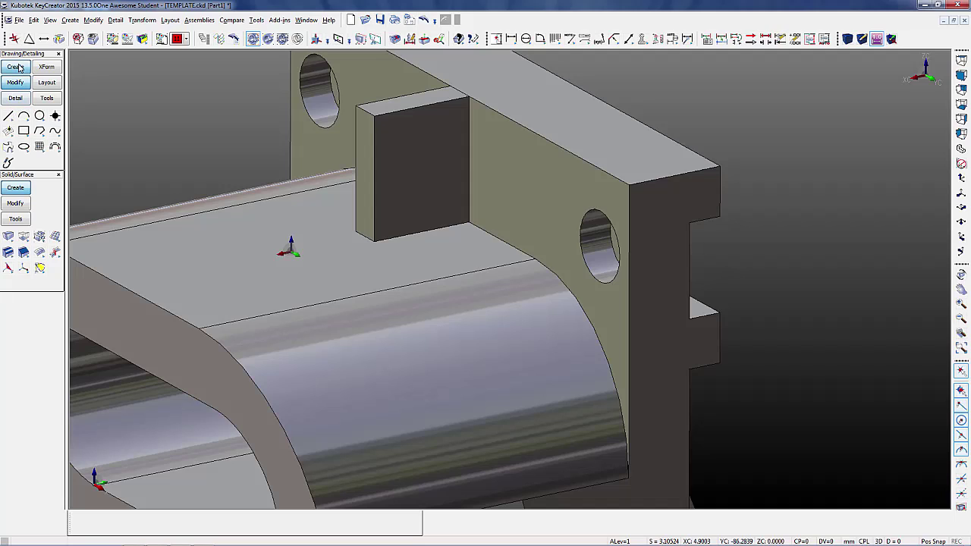
pyautogui.click(9, 116)
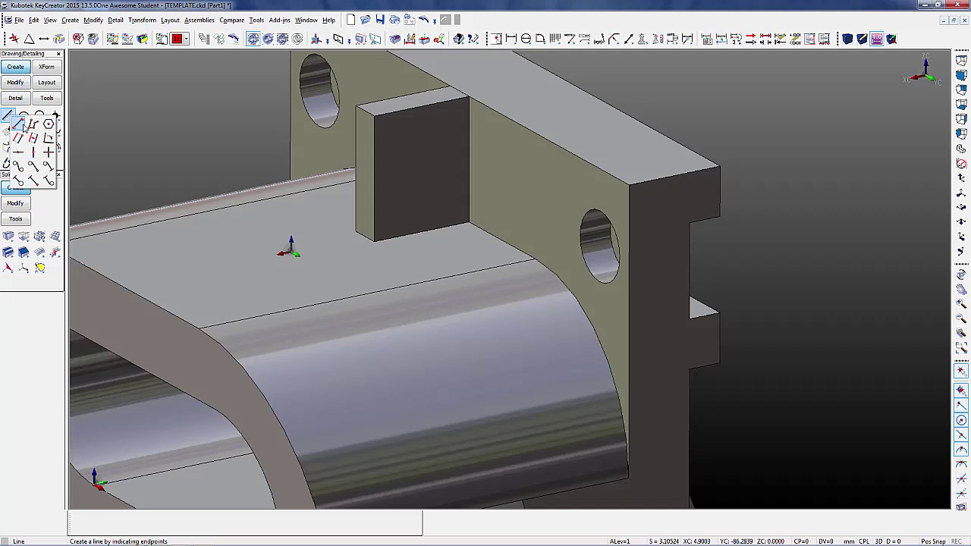
pyautogui.click(18, 124)
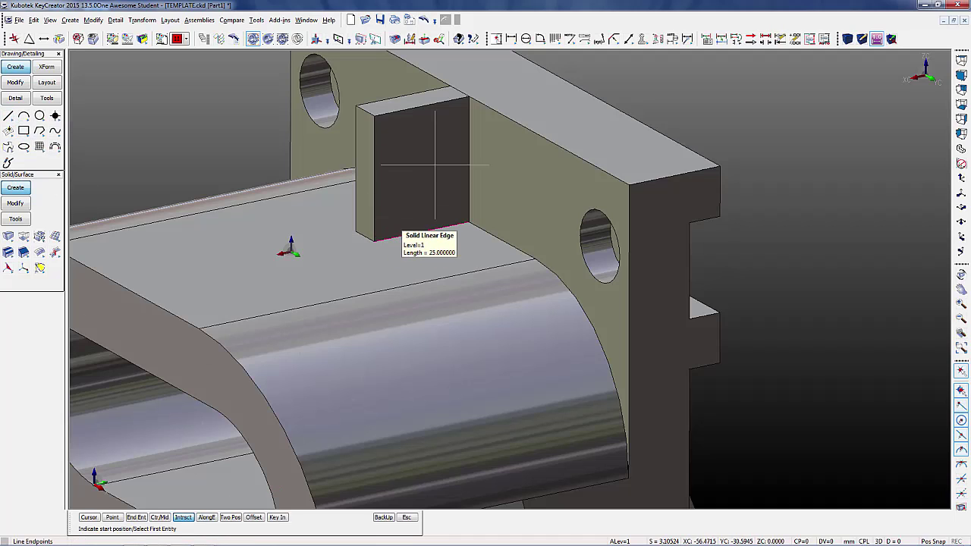
pyautogui.click(461, 100)
pyautogui.click(417, 114)
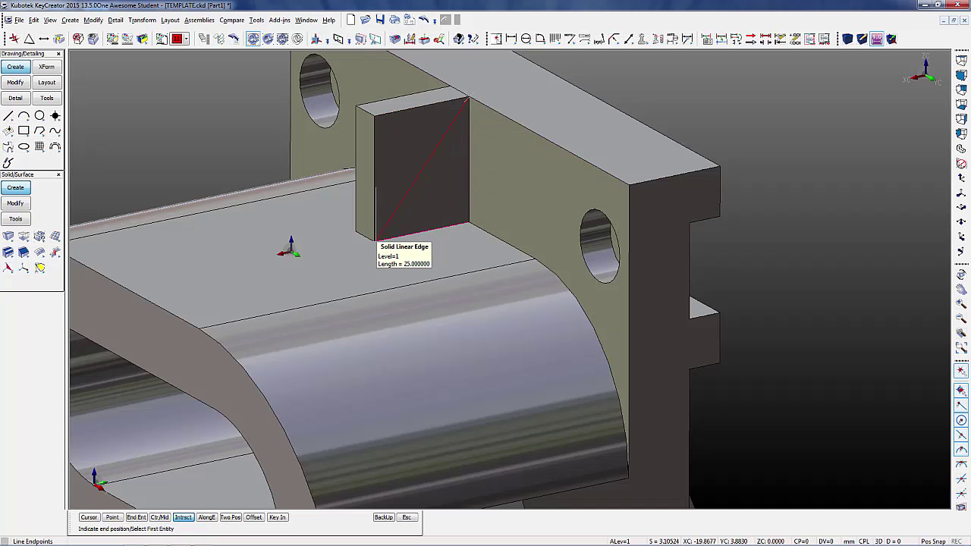
pyautogui.click(375, 236)
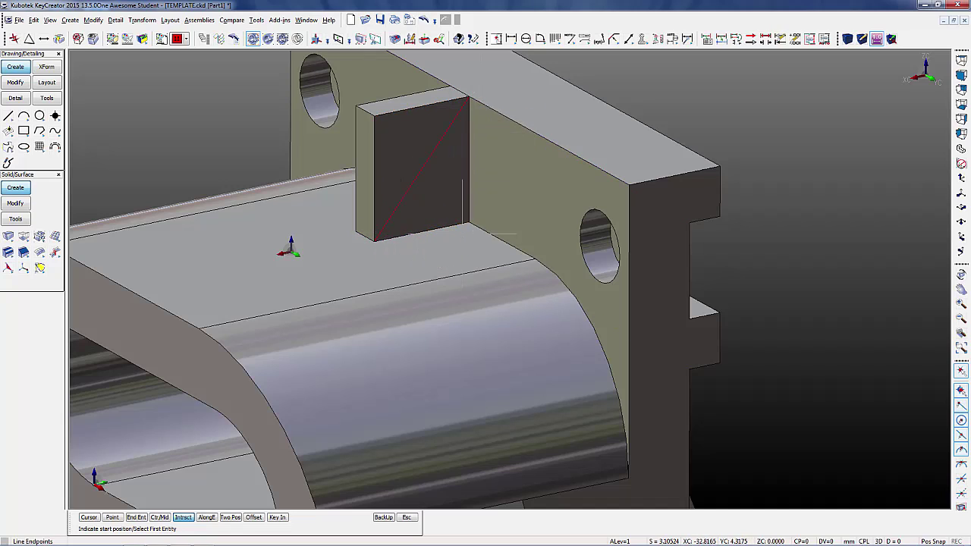
# - In the side view, trim the new solid to the diagonal line, keeping the triangular half against the upright plate
pyautogui.click(961, 119)
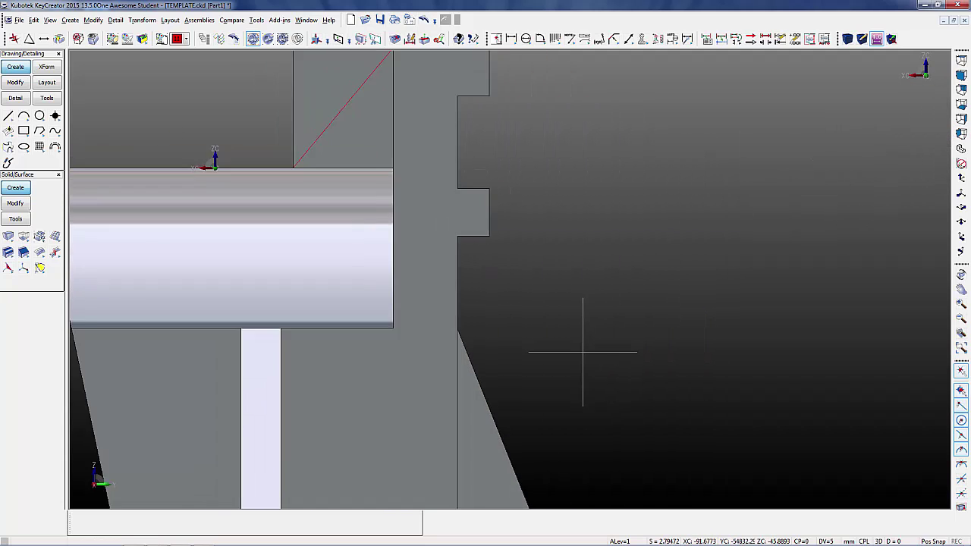
pyautogui.click(18, 204)
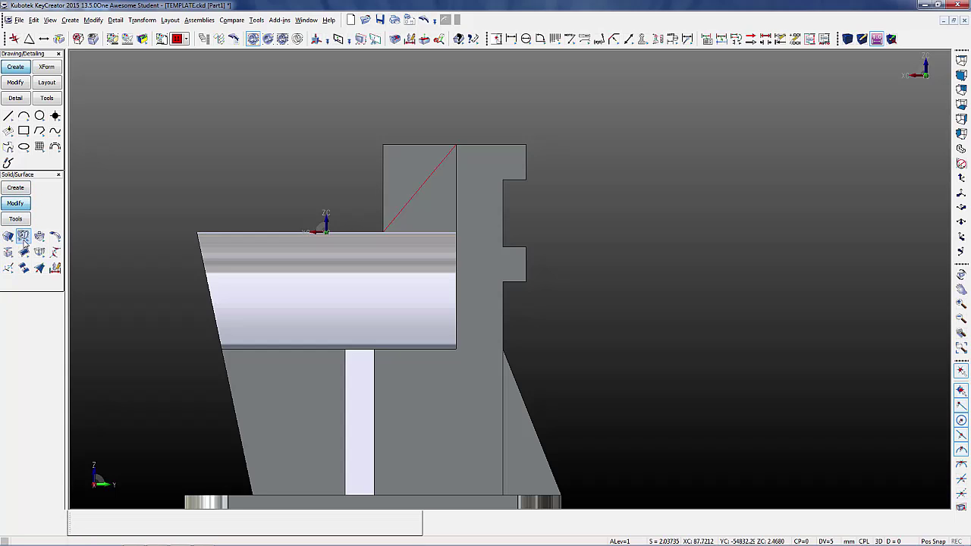
pyautogui.click(24, 239)
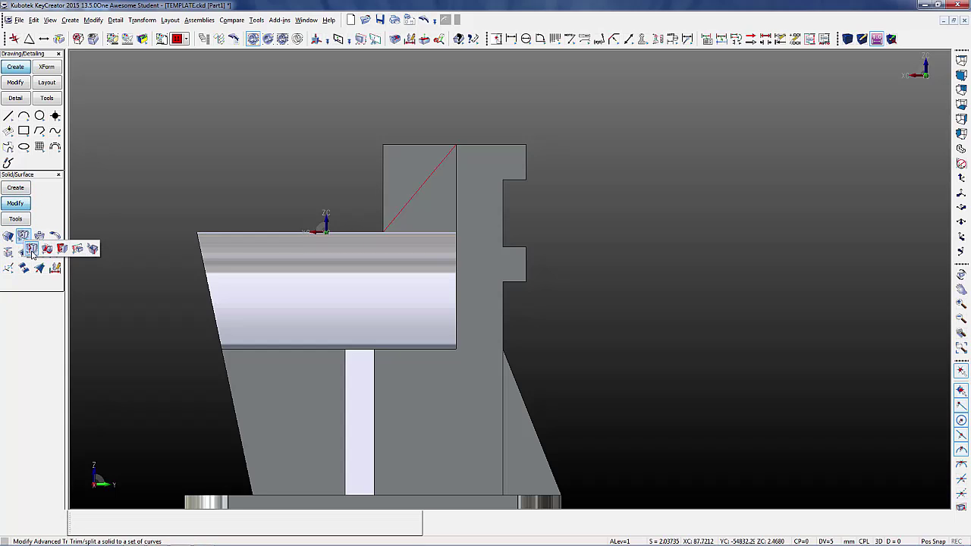
pyautogui.click(31, 250)
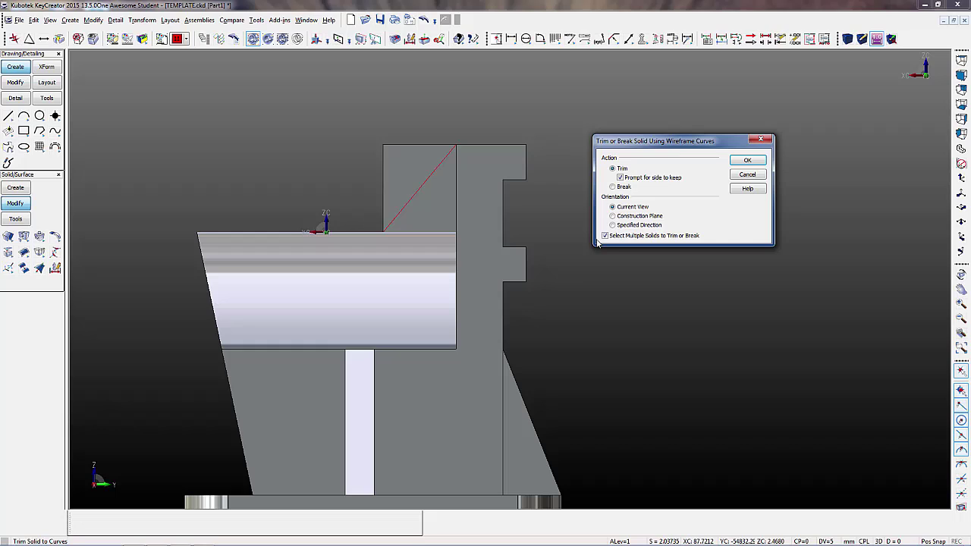
pyautogui.click(749, 161)
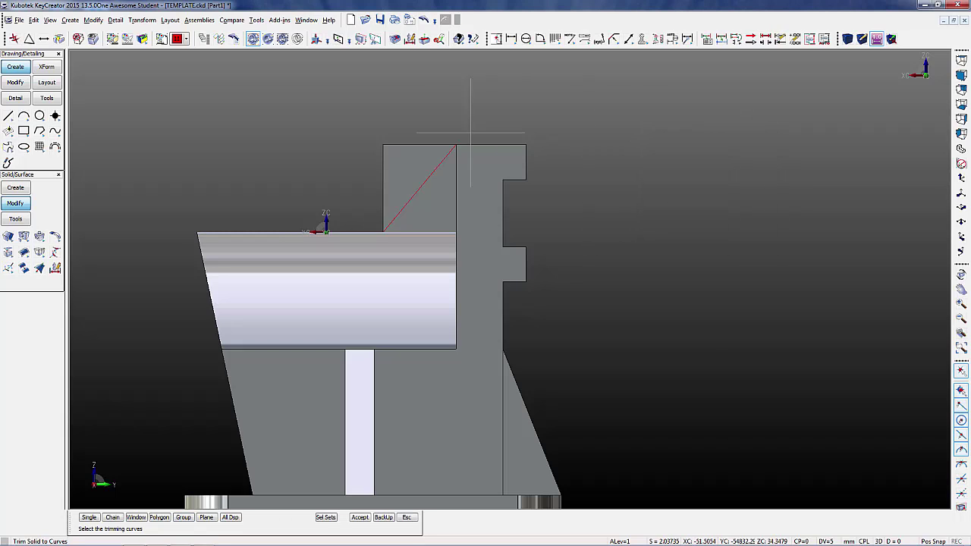
pyautogui.click(426, 186)
pyautogui.press('Return')
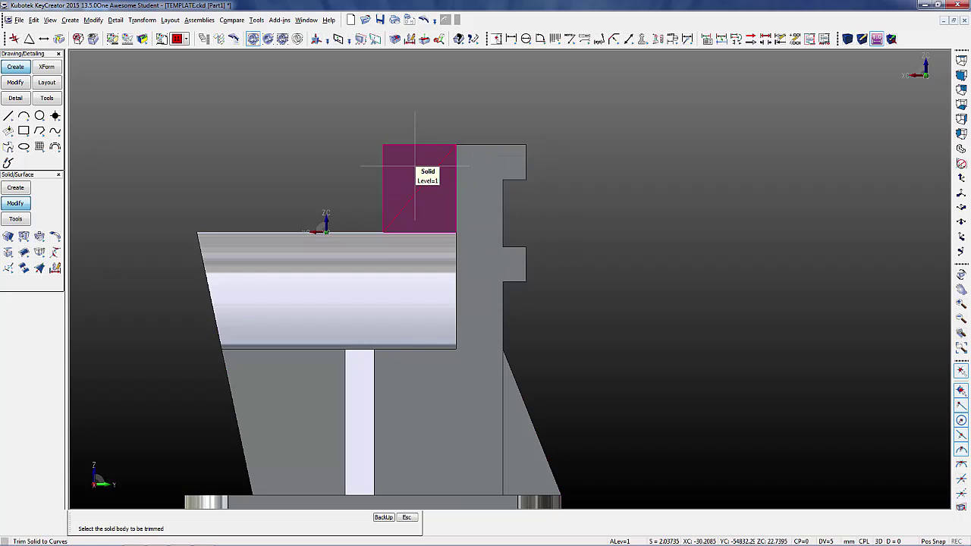
pyautogui.click(449, 196)
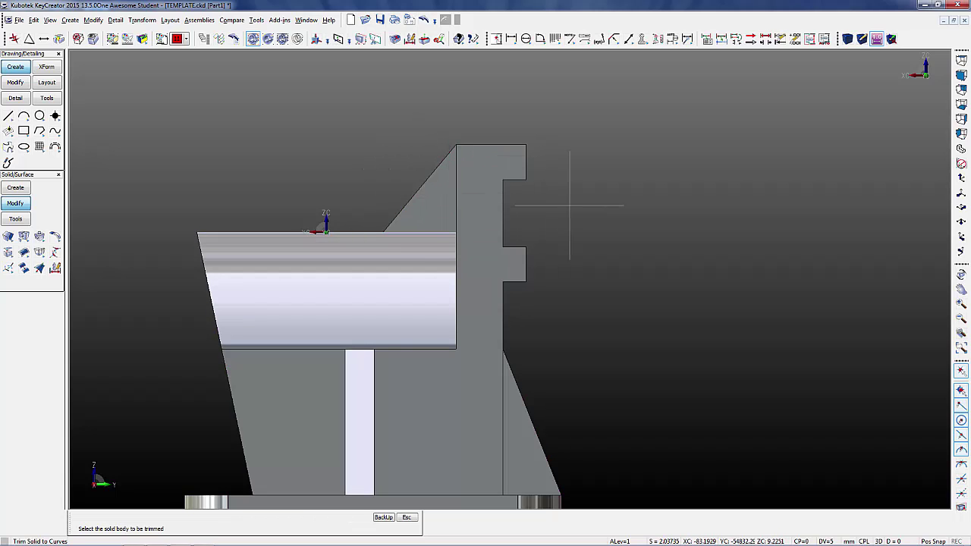
# - Unite the triangular rib on the block's top face with the main bracket body
pyautogui.moveTo(336, 237); pyautogui.dragTo(436, 287, button='middle')
pyautogui.scroll(1, 437, 287)
pyautogui.scroll(-3, 404, 155)
pyautogui.scroll(-2, 428, 267)
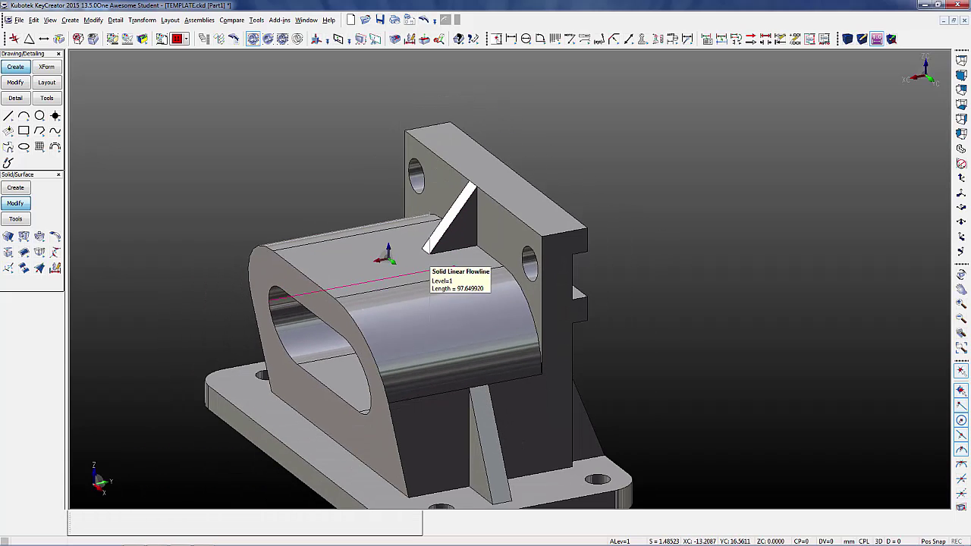
pyautogui.scroll(1, 421, 330)
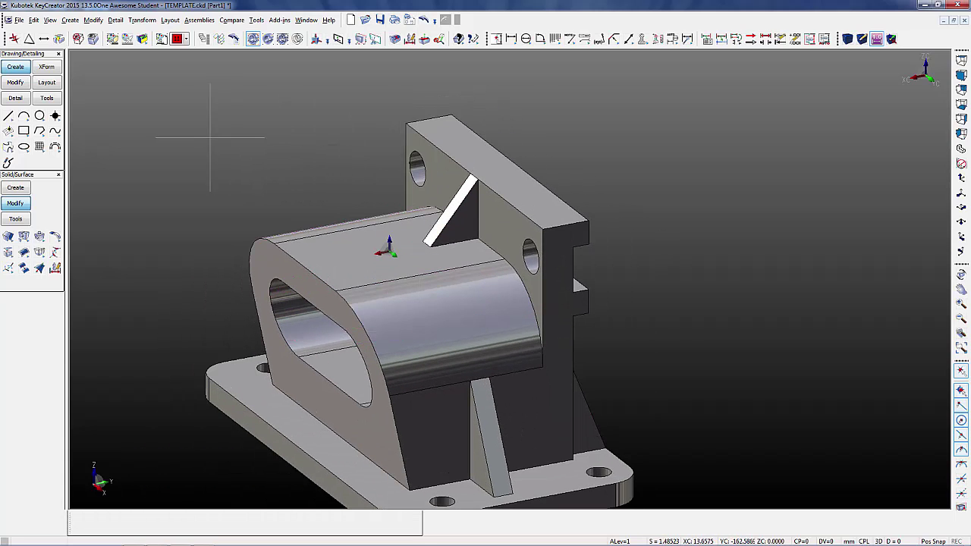
pyautogui.click(92, 20)
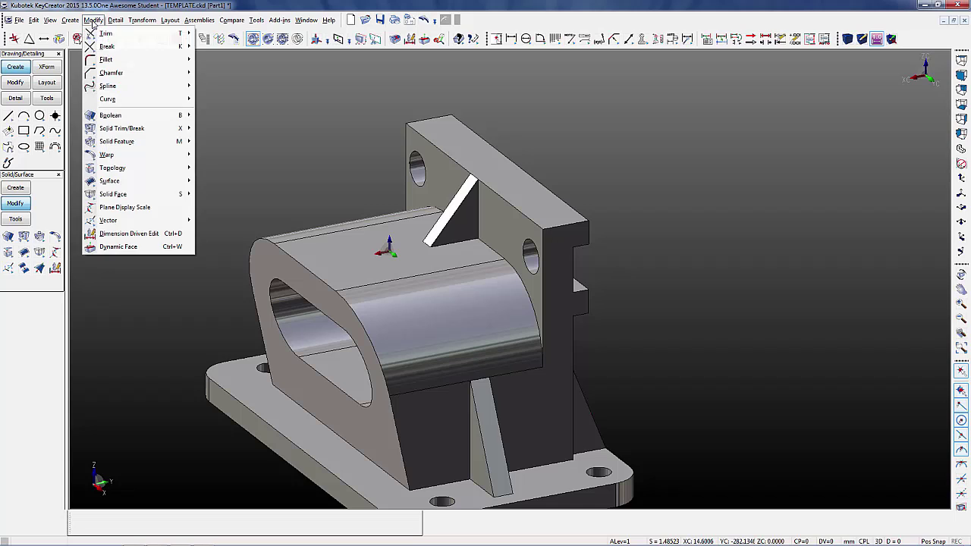
pyautogui.moveTo(70, 20)
pyautogui.click(10, 238)
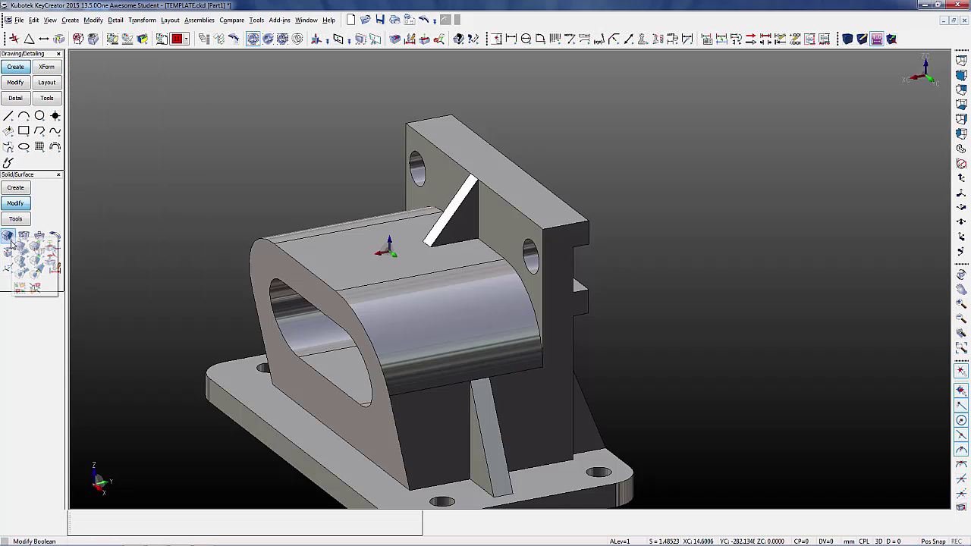
pyautogui.click(18, 246)
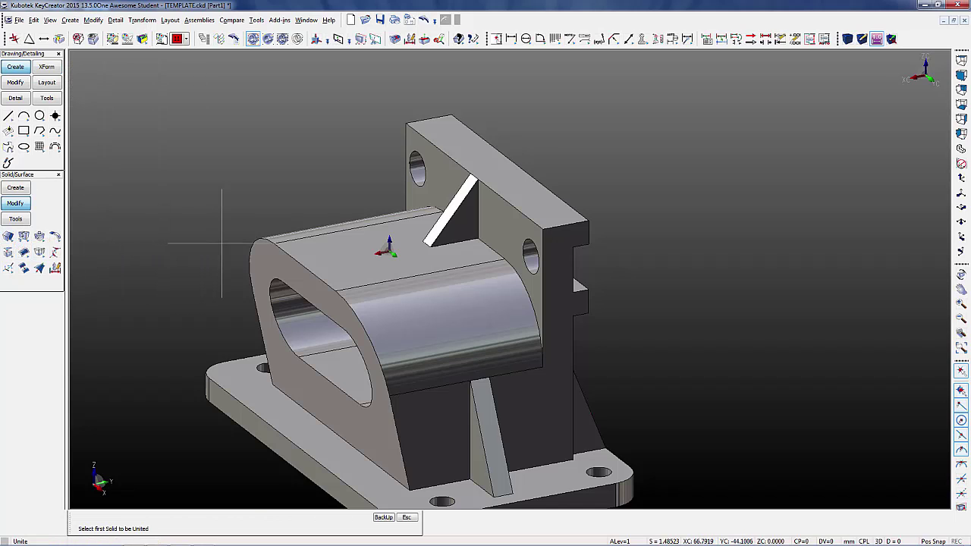
pyautogui.click(401, 274)
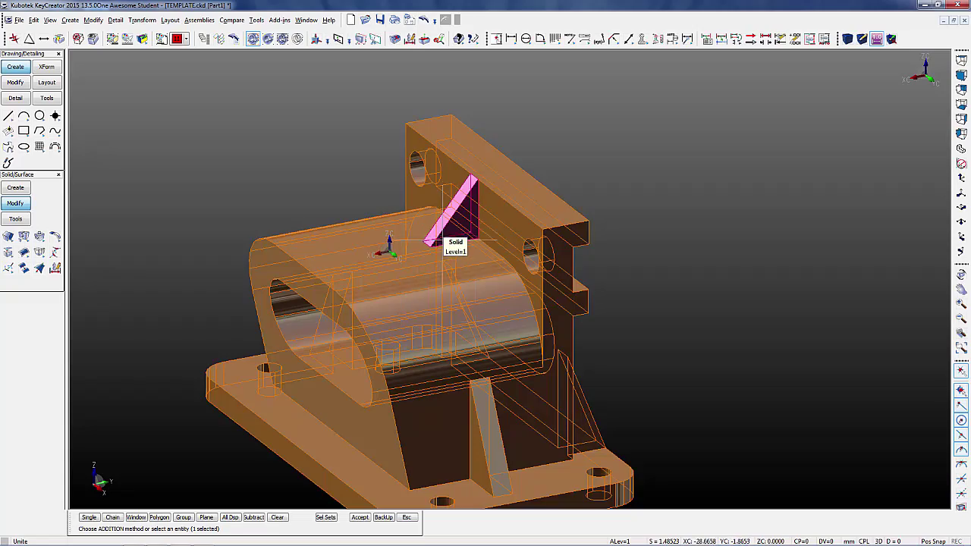
pyautogui.moveTo(801, 375); pyautogui.dragTo(769, 387, button='middle')
pyautogui.scroll(1, 550, 441)
pyautogui.click(364, 518)
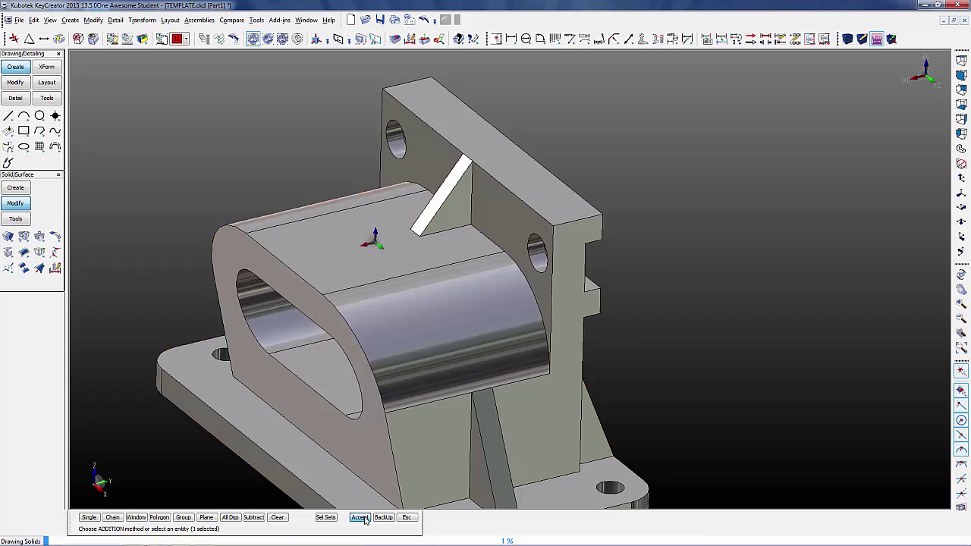
pyautogui.click(534, 193)
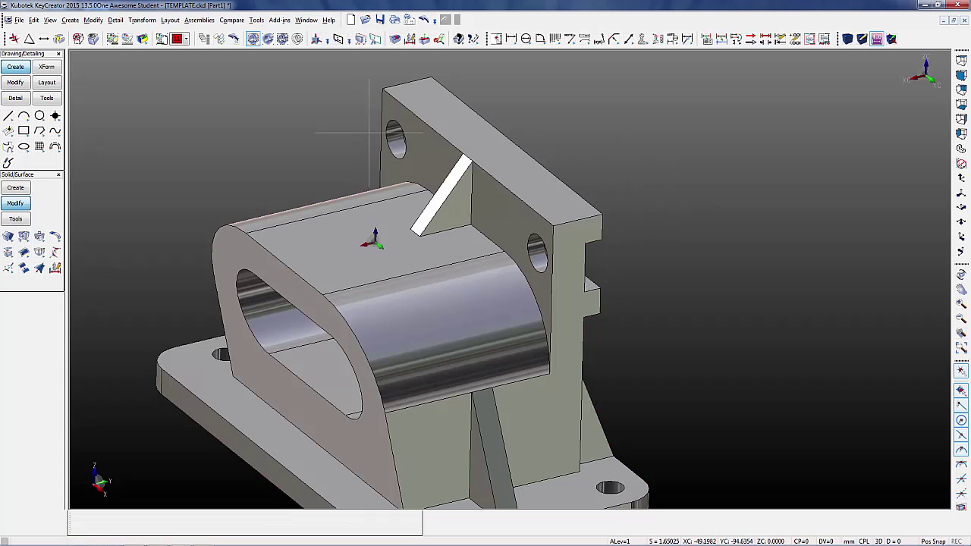
# - Start a horizontal A3 drawing layout, assigning the Top view to its upper-left instance and the Front view to its lower-left instance
pyautogui.scroll(-2, 527, 138)
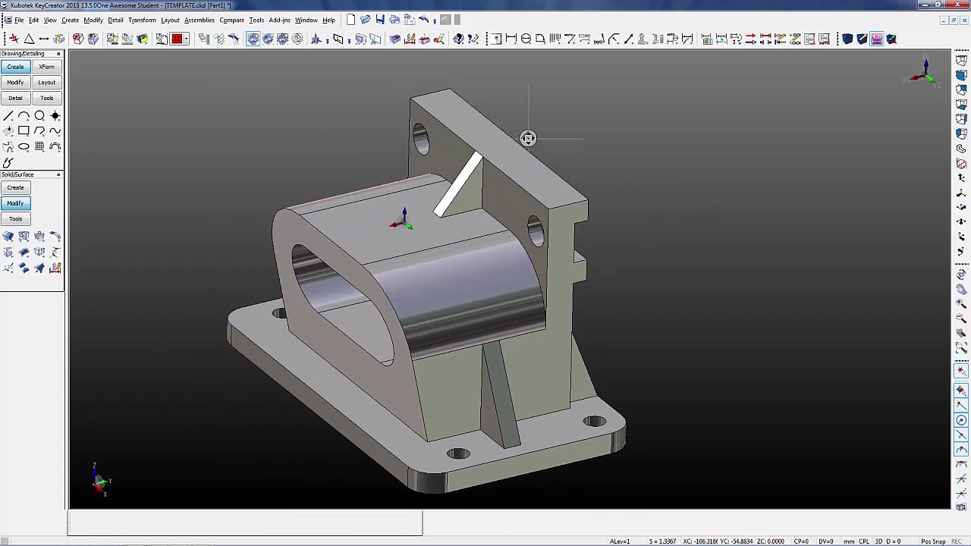
pyautogui.keyDown('shift'); pyautogui.scroll(-3, 528, 138); pyautogui.keyUp('shift')
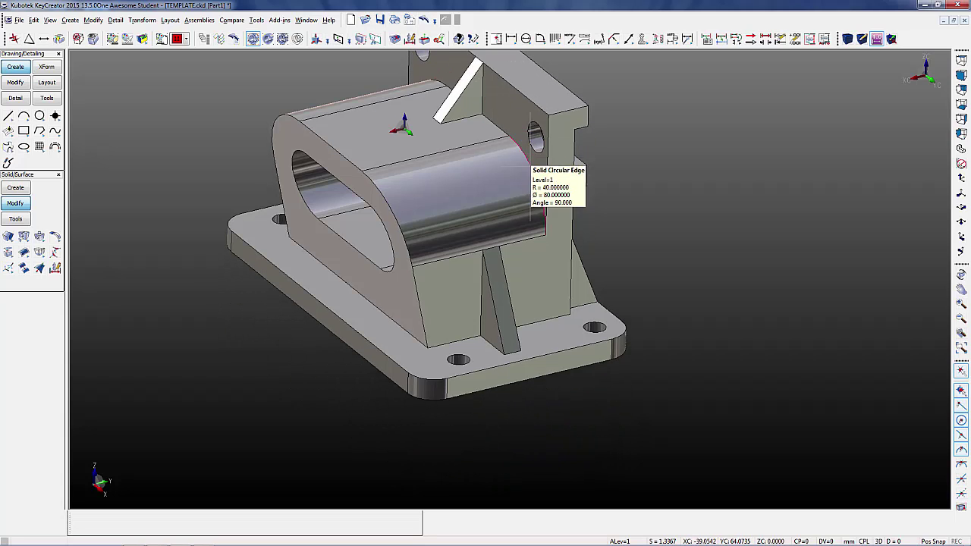
pyautogui.click(177, 22)
pyautogui.click(196, 33)
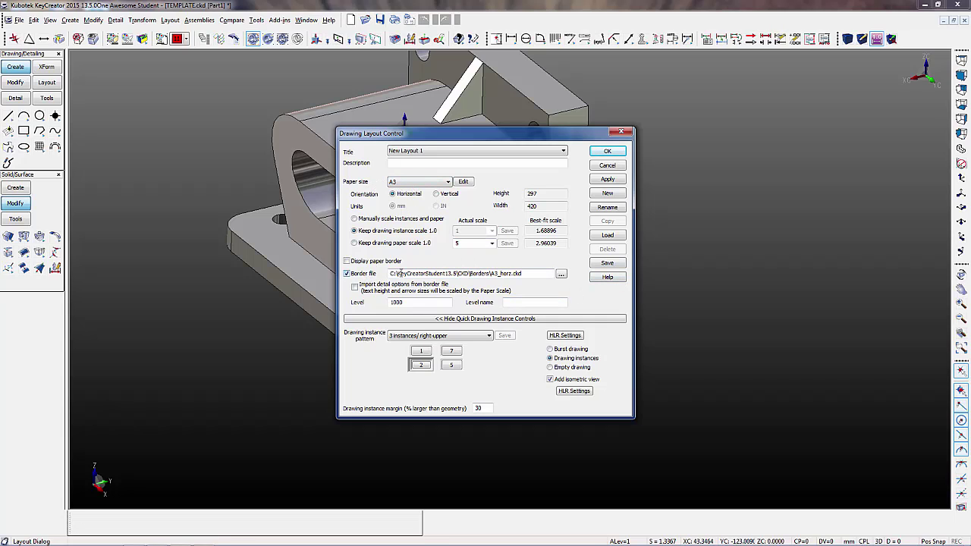
pyautogui.click(422, 354)
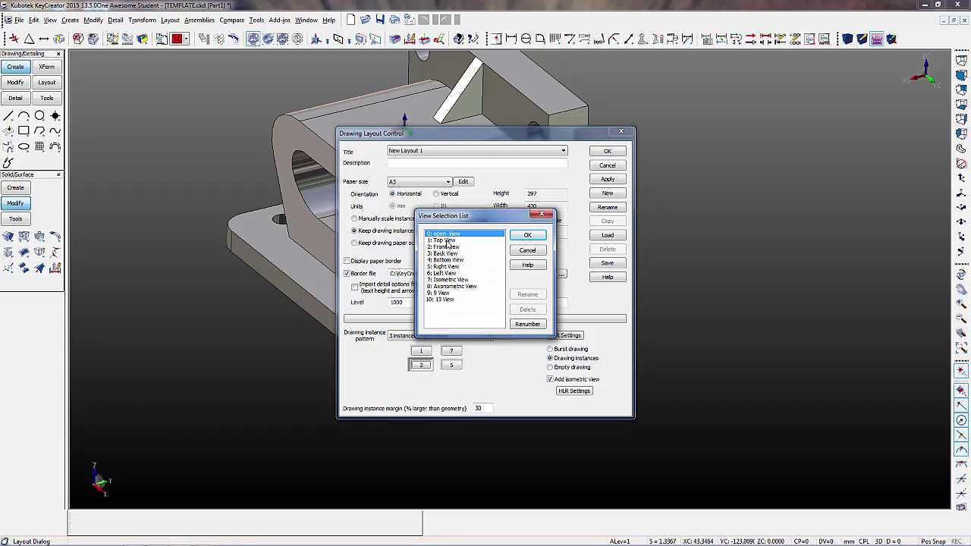
pyautogui.click(448, 240)
pyautogui.click(526, 236)
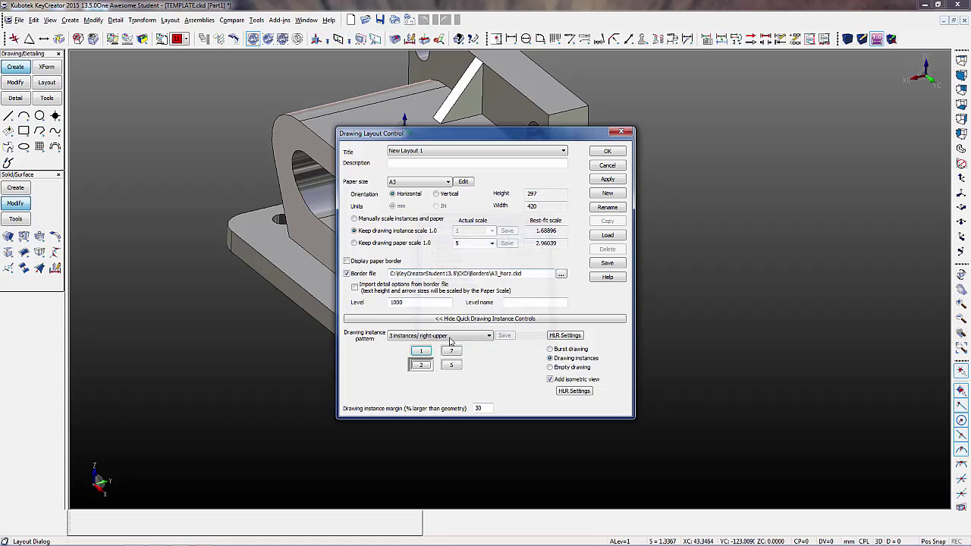
pyautogui.click(421, 366)
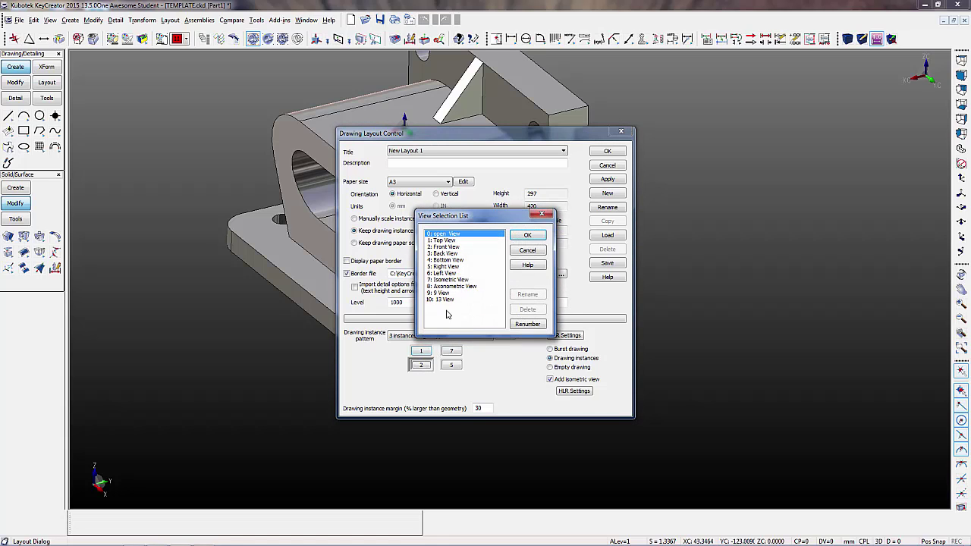
pyautogui.click(448, 246)
pyautogui.click(527, 236)
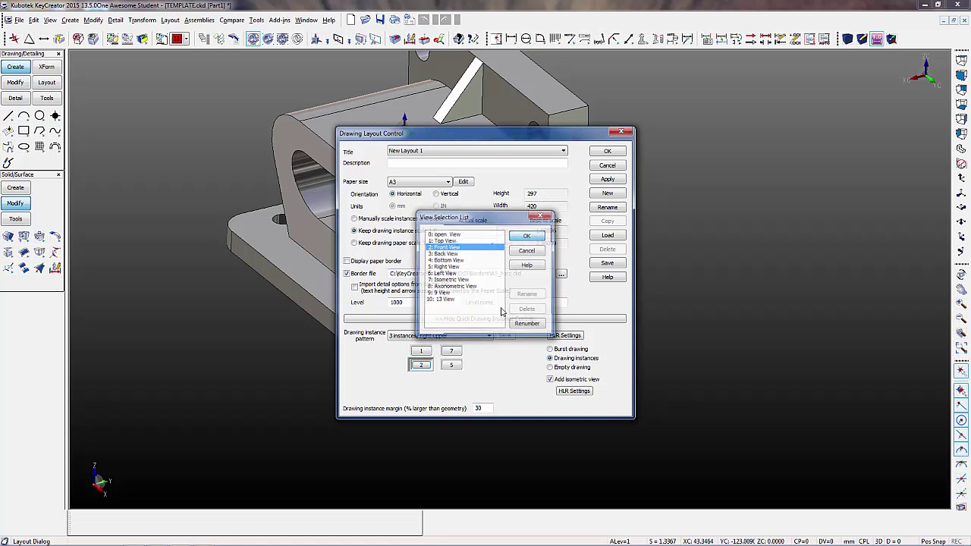
# - Assign the Right view to the layout's upper-right instance and the Isometric view to its lower-right instance
pyautogui.click(451, 351)
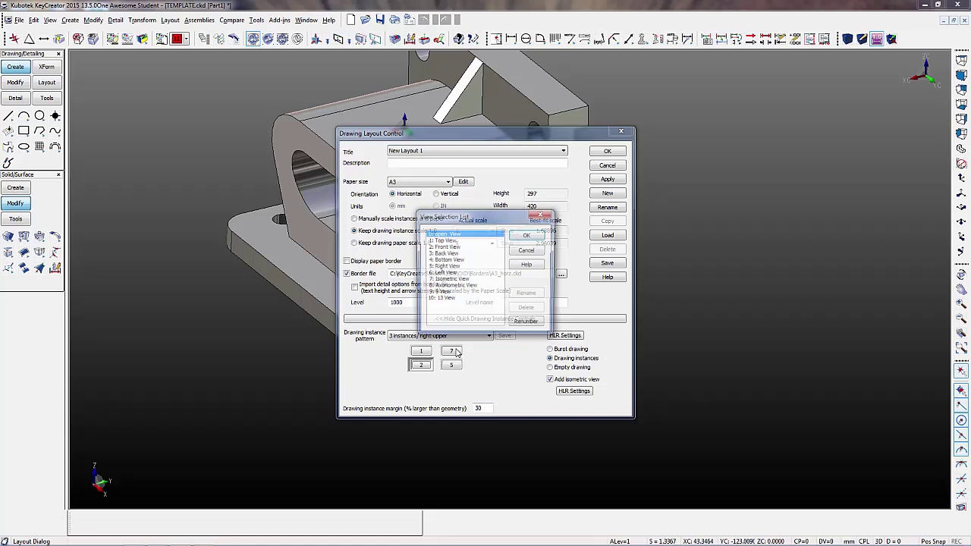
pyautogui.click(450, 267)
pyautogui.click(528, 236)
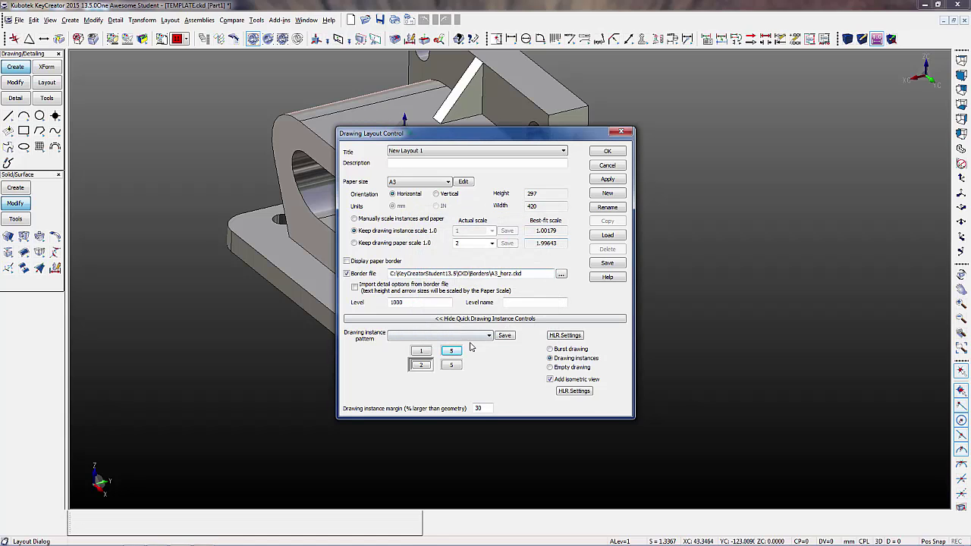
pyautogui.click(452, 365)
pyautogui.click(454, 279)
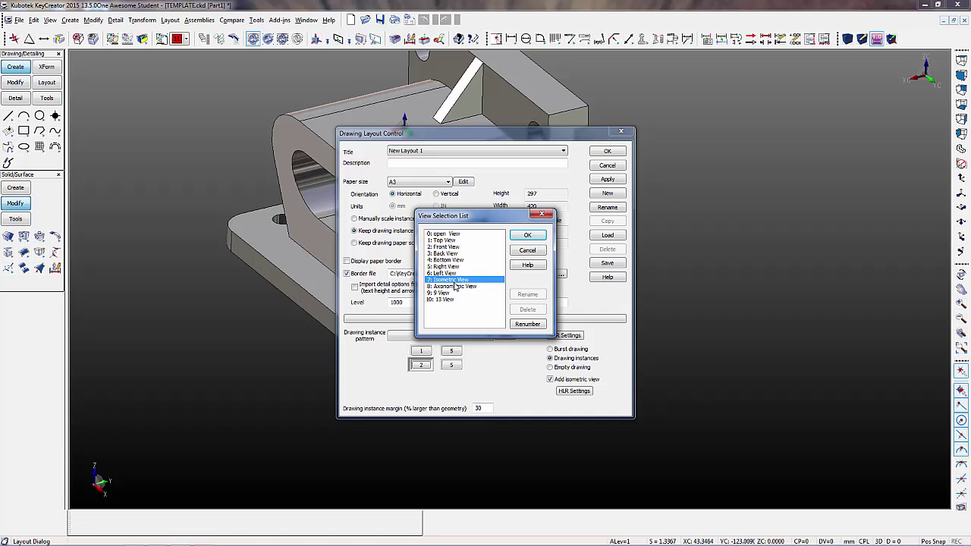
pyautogui.click(528, 236)
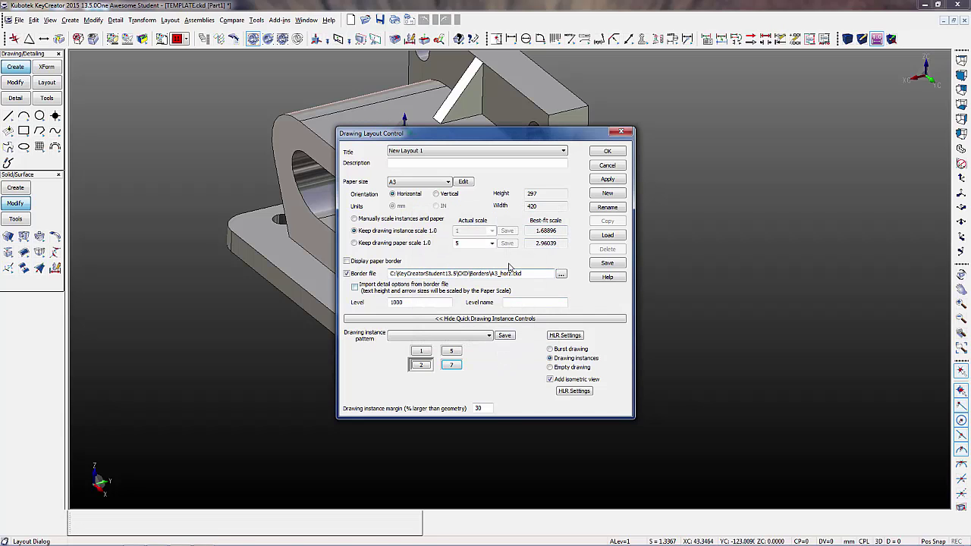
# - Set the actual paper scale to 2, keeping the drawing instance scale at 1.0, and generate the layout
pyautogui.click(491, 244)
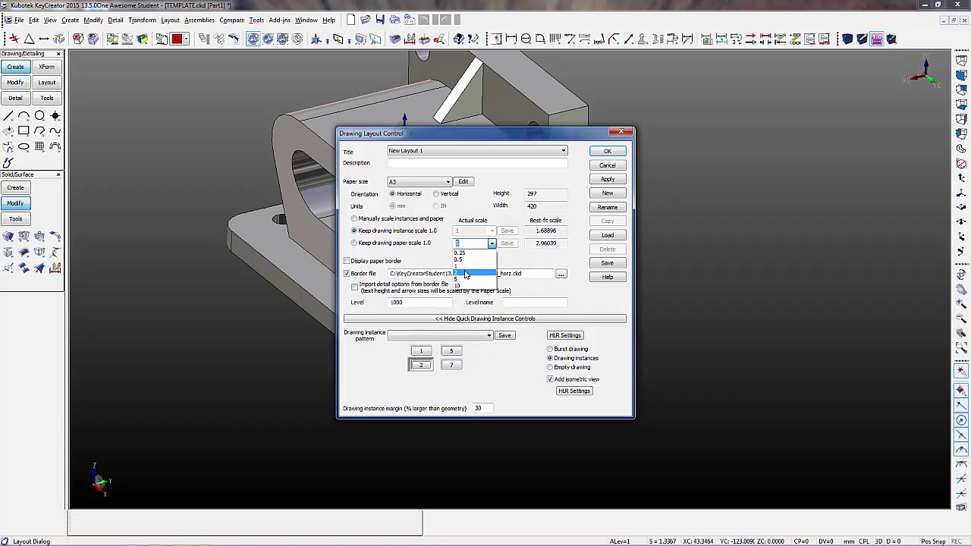
pyautogui.click(466, 274)
pyautogui.click(607, 151)
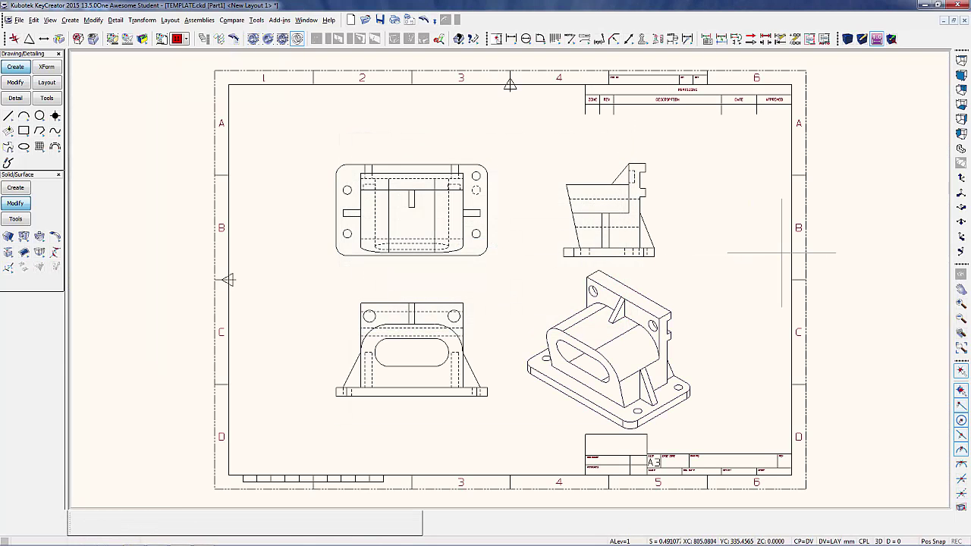
pyautogui.scroll(1, 718, 390)
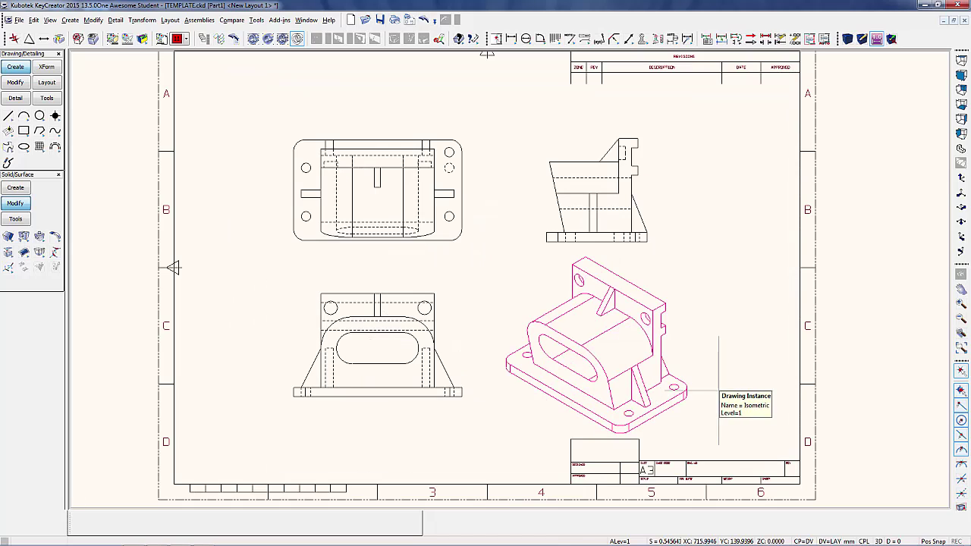
# - With Quick Dimension, dimension the overall width below the front view and the overall height on its left side
pyautogui.click(116, 20)
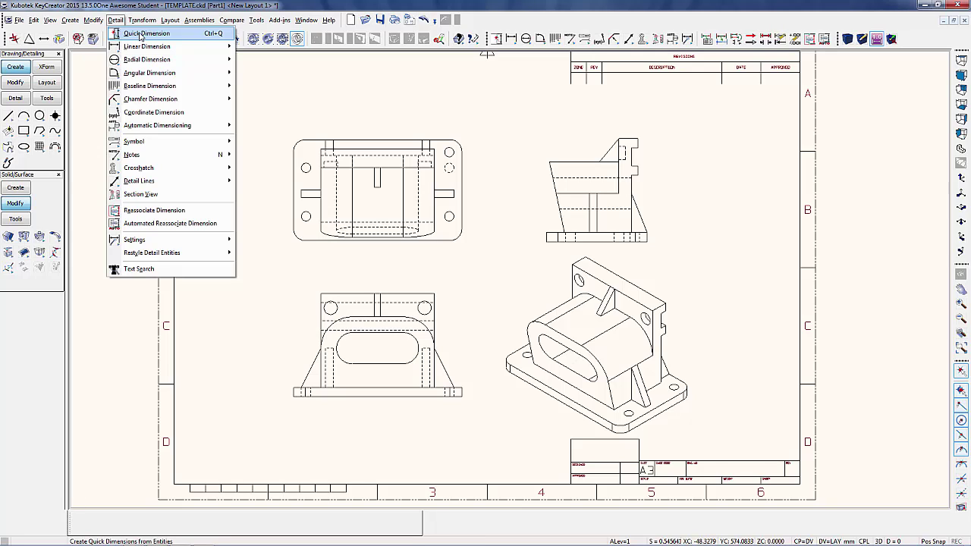
pyautogui.click(140, 35)
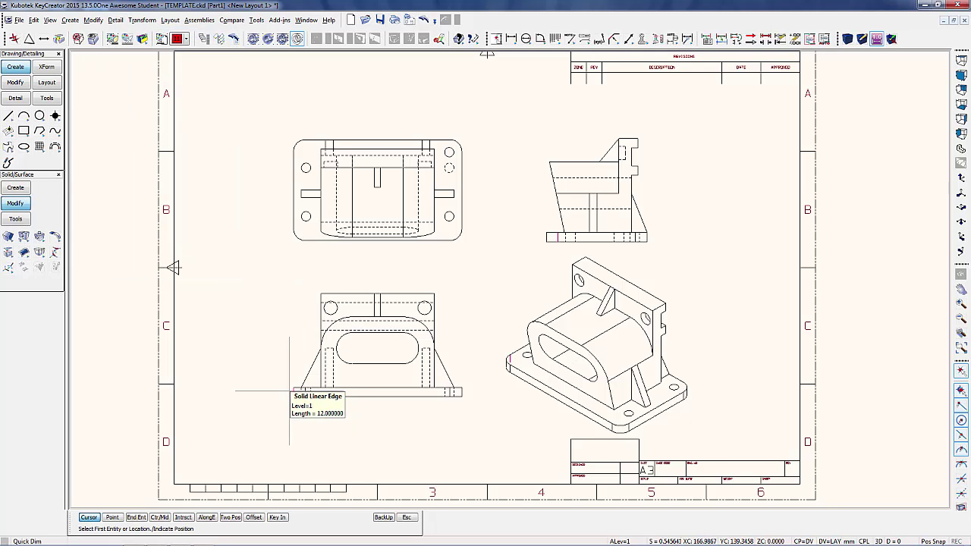
pyautogui.click(449, 394)
pyautogui.click(390, 394)
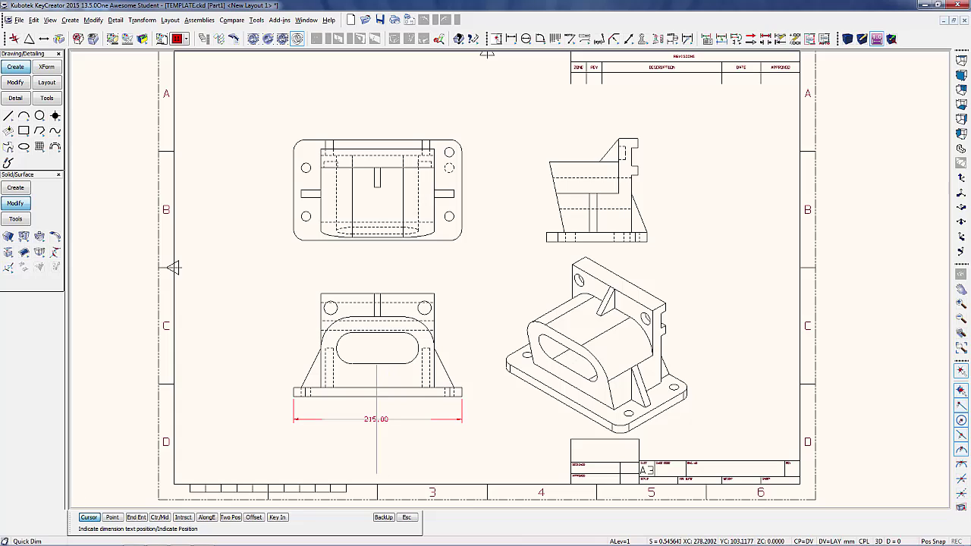
pyautogui.click(343, 415)
pyautogui.click(343, 400)
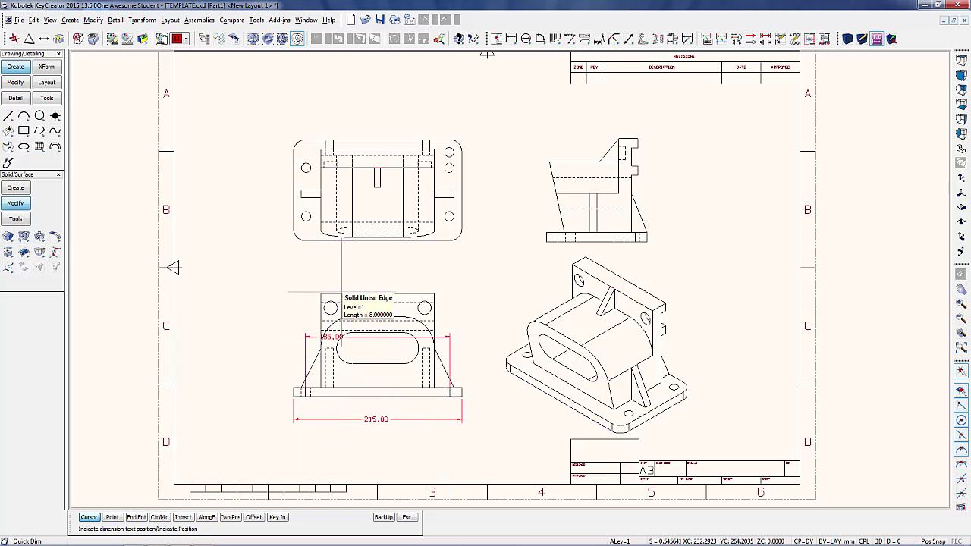
pyautogui.click(272, 346)
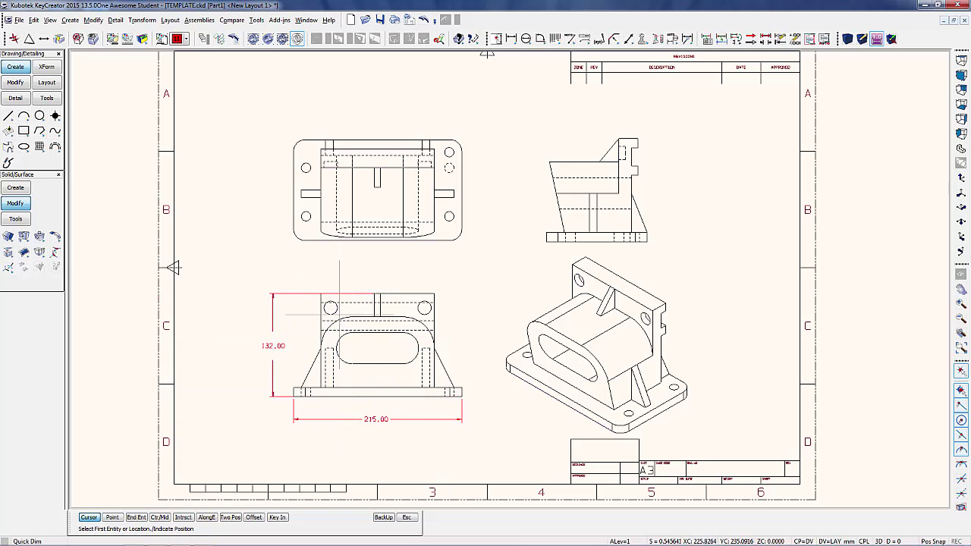
# - Dimension the base plate's overall depth on the left side of the drawing's top view
pyautogui.click(317, 141)
pyautogui.click(328, 239)
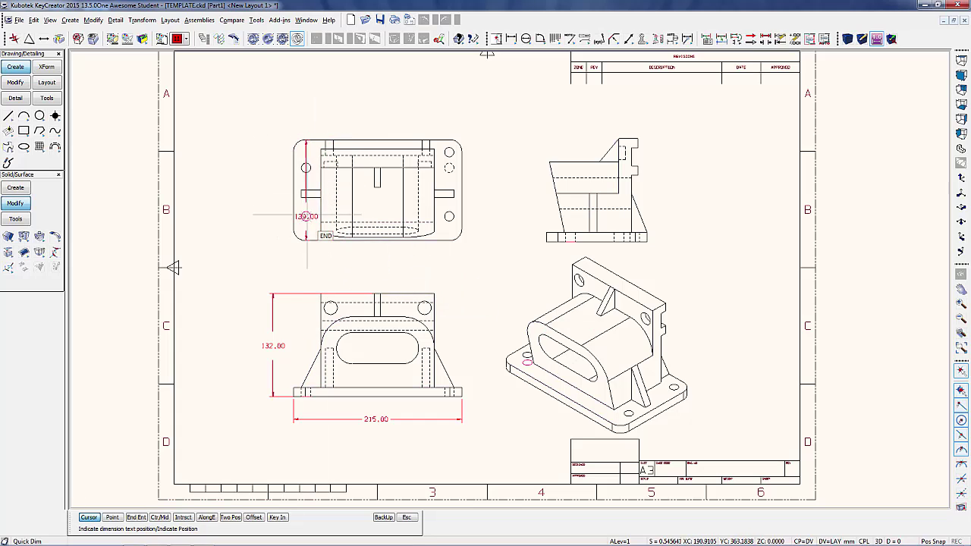
pyautogui.click(270, 191)
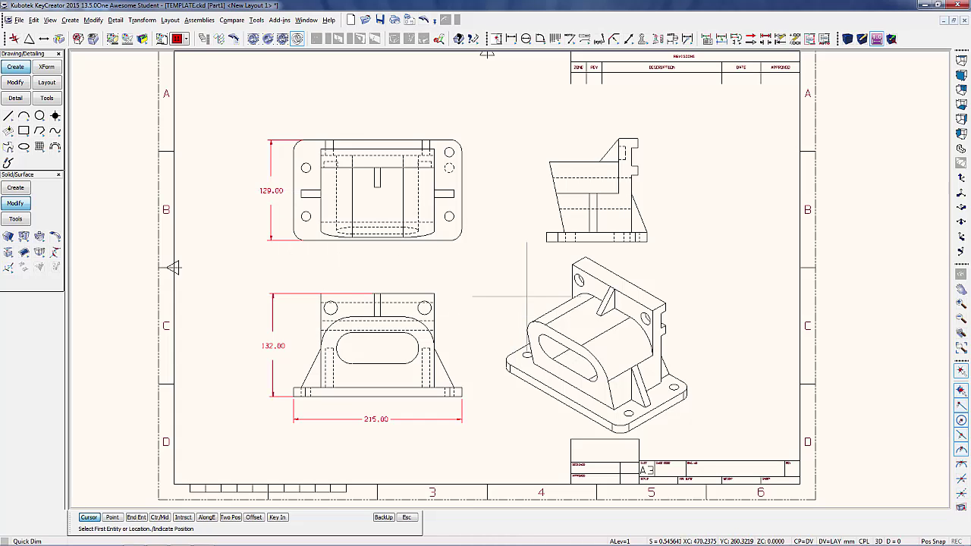
# - Leave the drawing layout and return to the 3D model of the bracket
pyautogui.scroll(5, 607, 394)
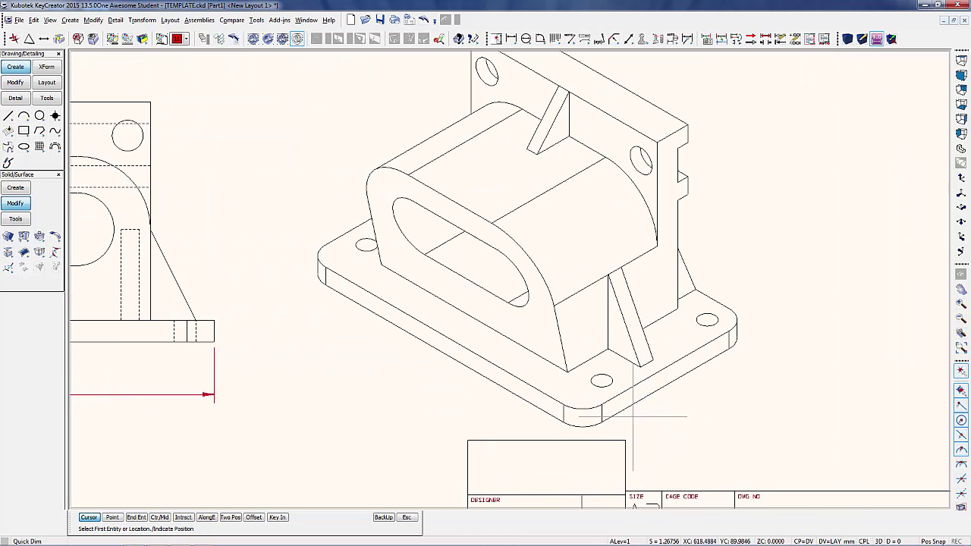
pyautogui.scroll(-5, 606, 402)
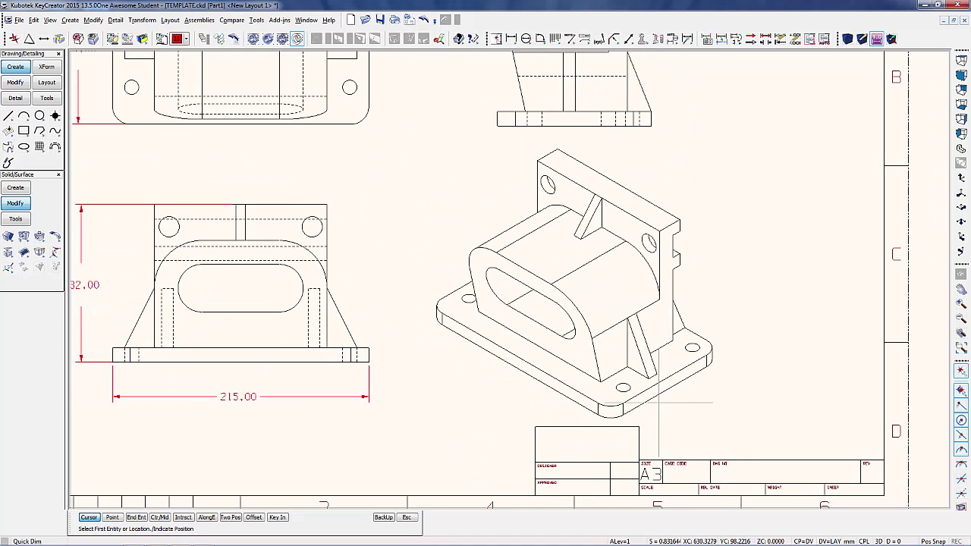
pyautogui.scroll(-2, 659, 402)
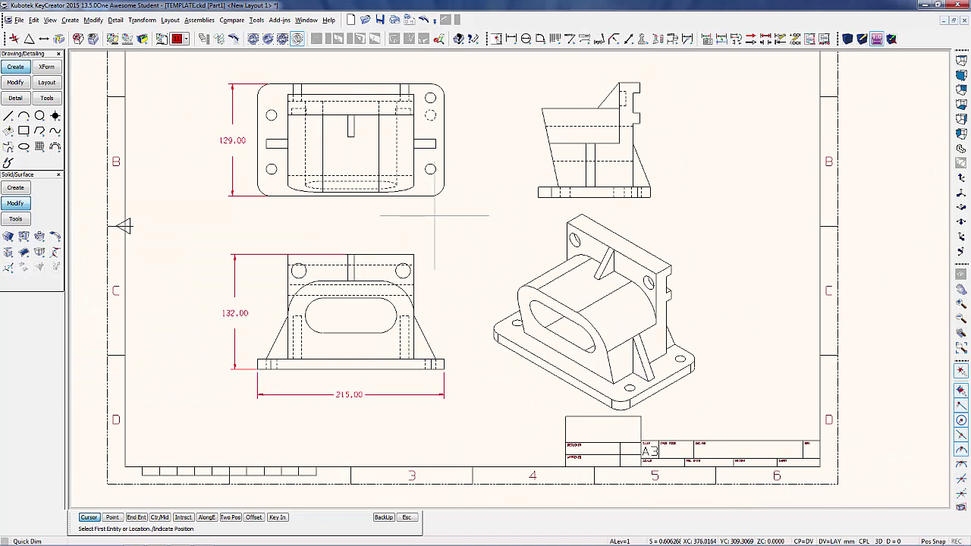
pyautogui.click(169, 21)
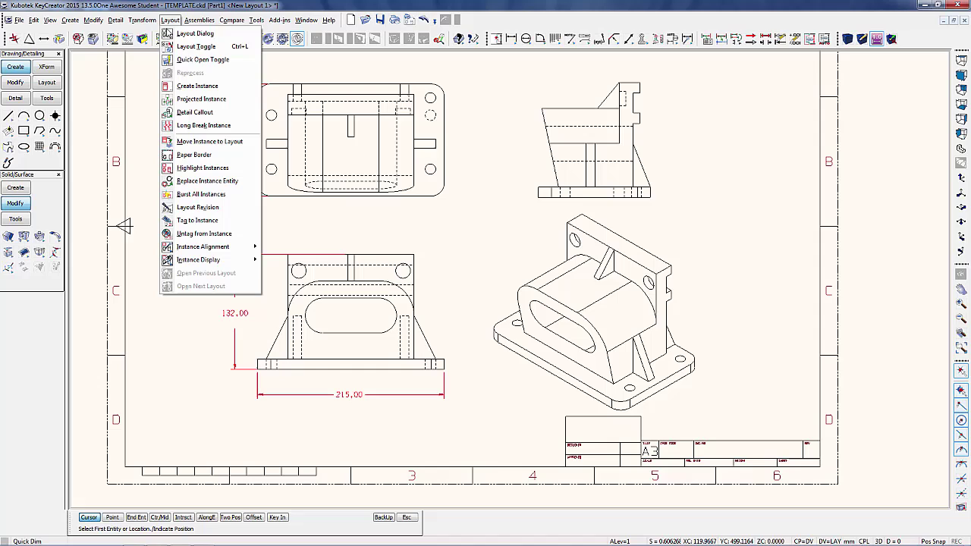
pyautogui.click(184, 48)
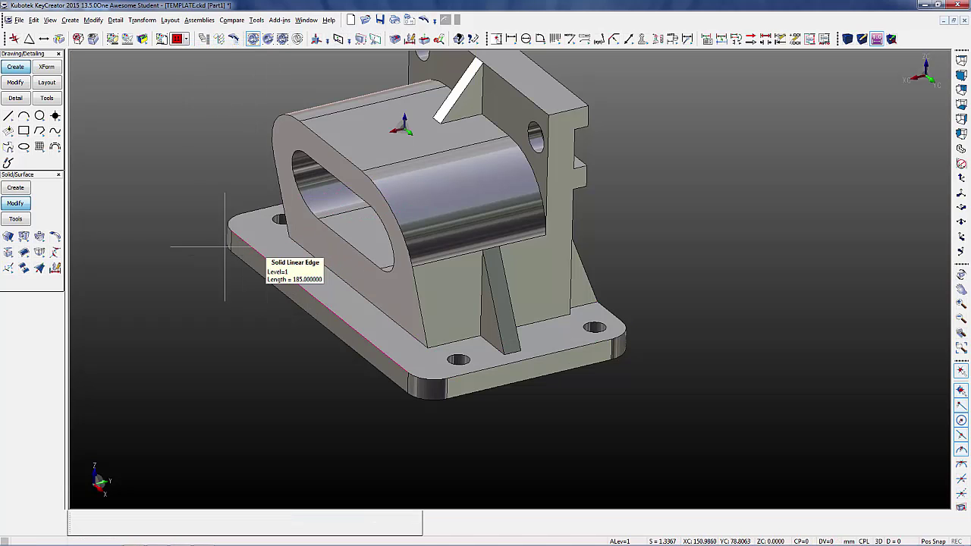
# - Add a quick dimension on the 3D model between the base plate's long edge and the centre of the nearest corner hole
pyautogui.click(73, 21)
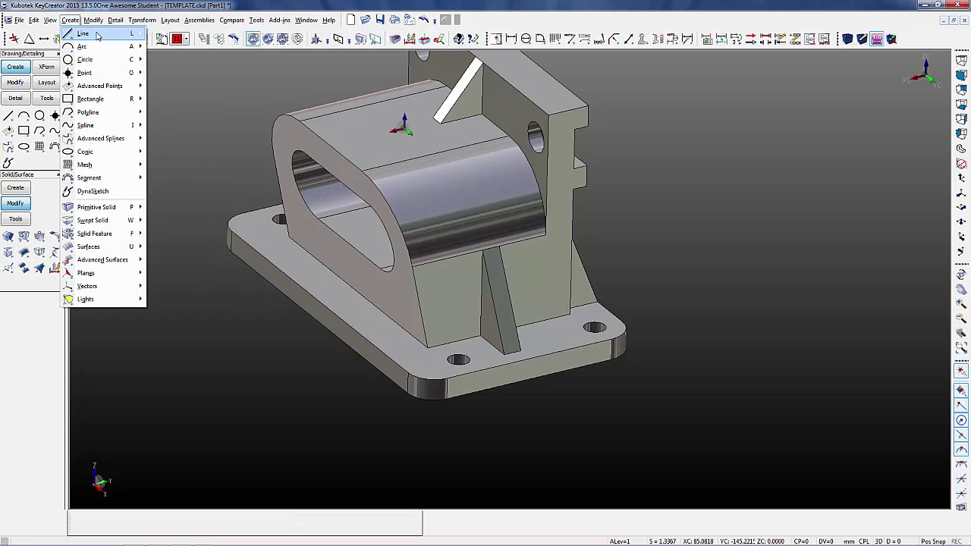
pyautogui.click(127, 34)
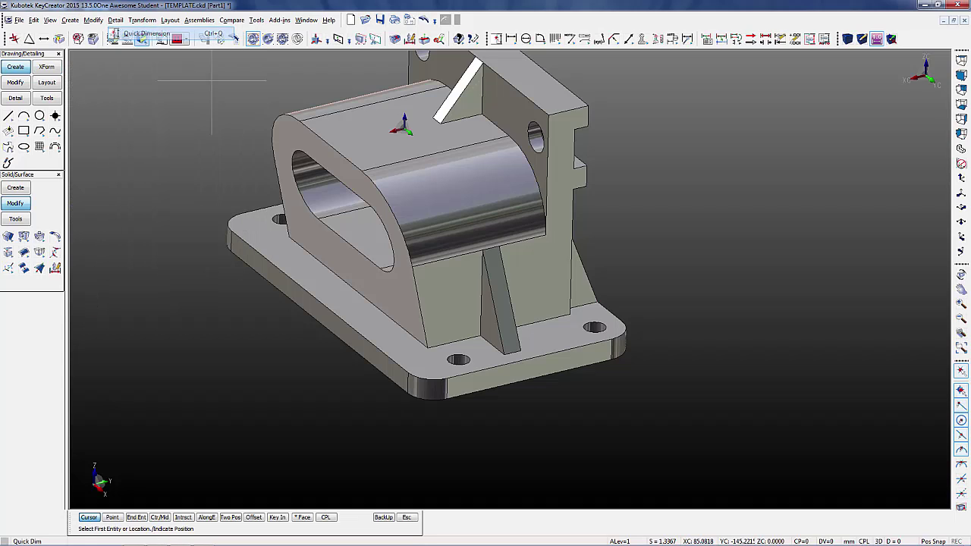
pyautogui.click(458, 361)
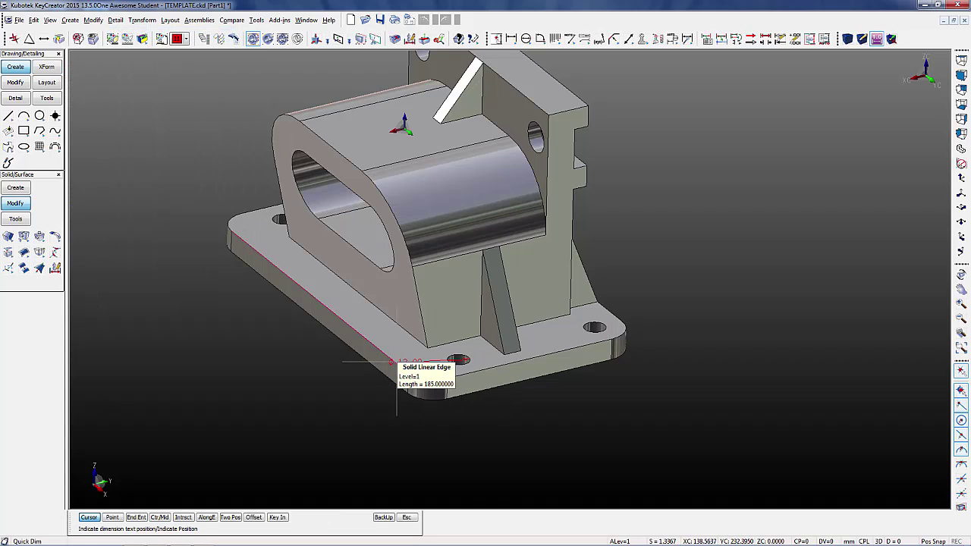
pyautogui.click(490, 414)
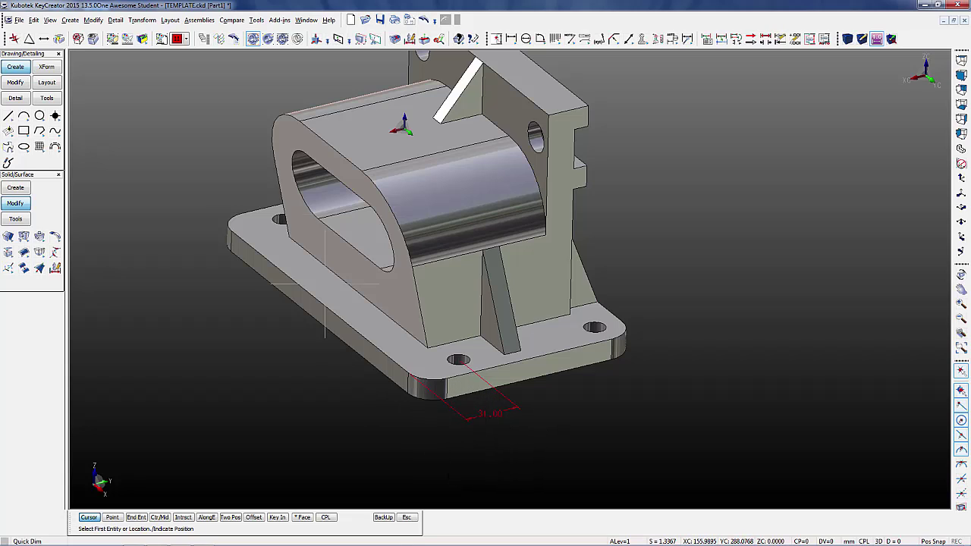
# - Use Dimension Driven Edit to set the corner hole's distance from the base plate's long edge to 16 mm, and delete the dimension
pyautogui.click(93, 21)
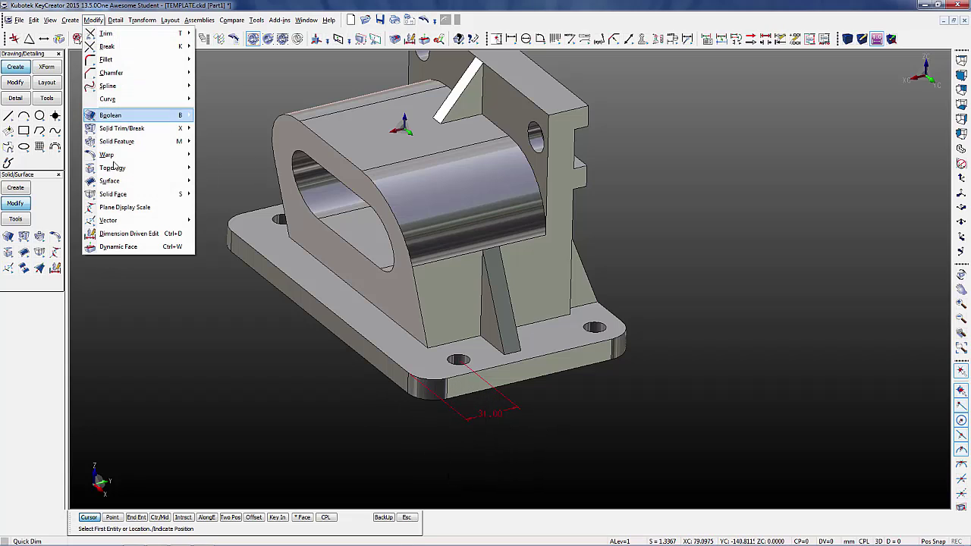
pyautogui.click(127, 234)
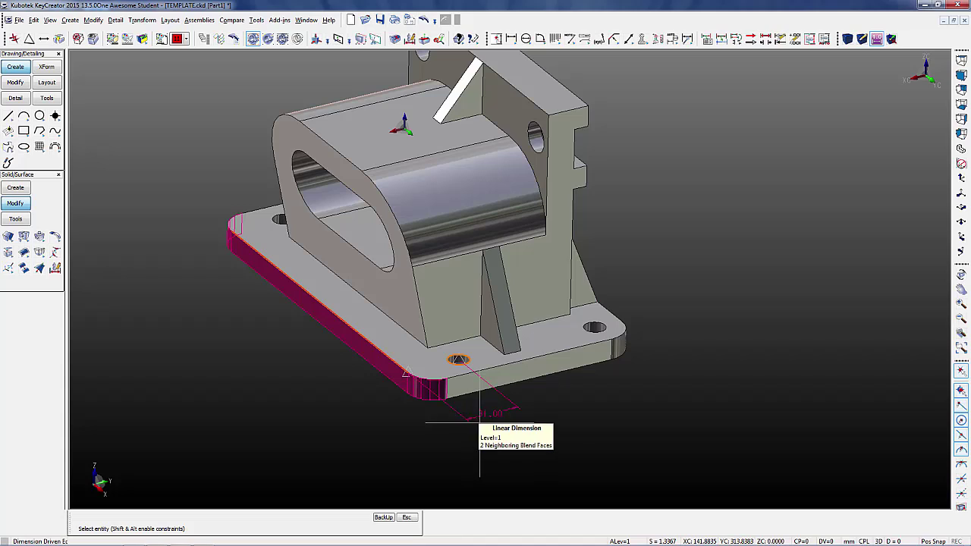
pyautogui.click(518, 415)
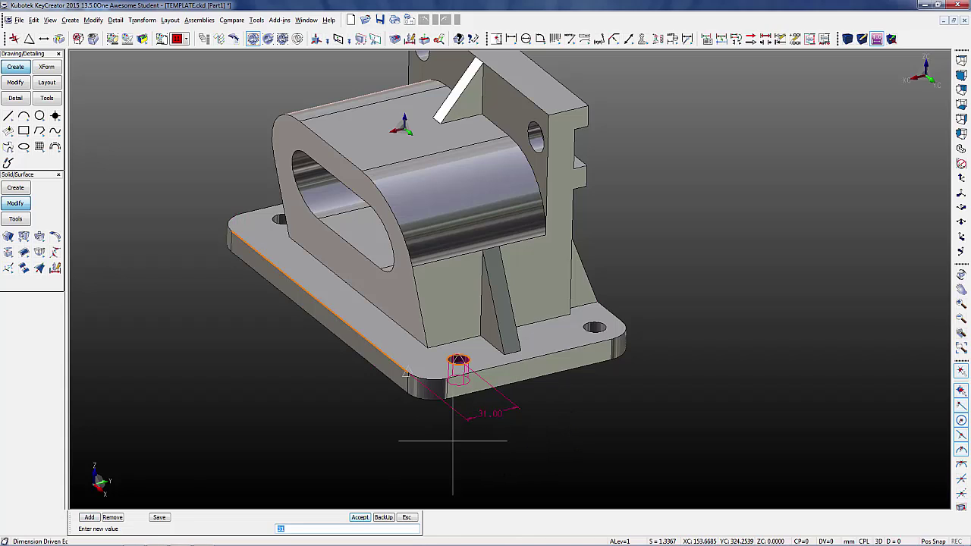
pyautogui.press('Return')
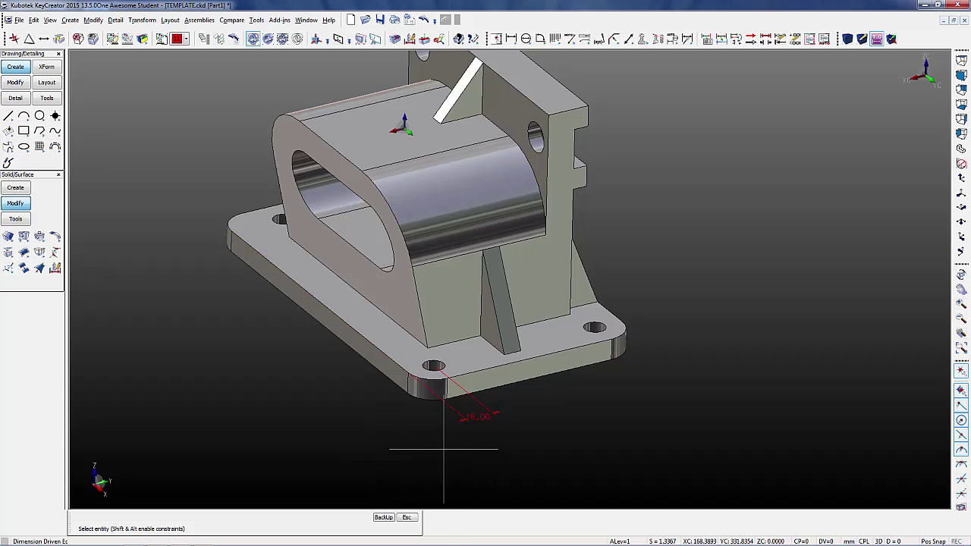
pyautogui.press('Delete')
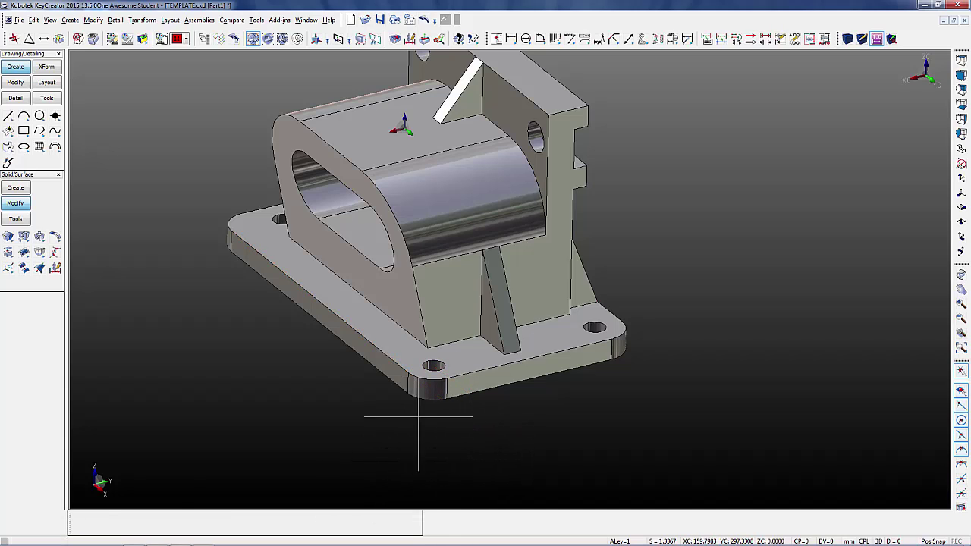
# - Add quick dimensions from the base plate's long edges to the two hole centres at the plate's opposite short end
pyautogui.moveTo(245, 336); pyautogui.dragTo(561, 251, button='middle')
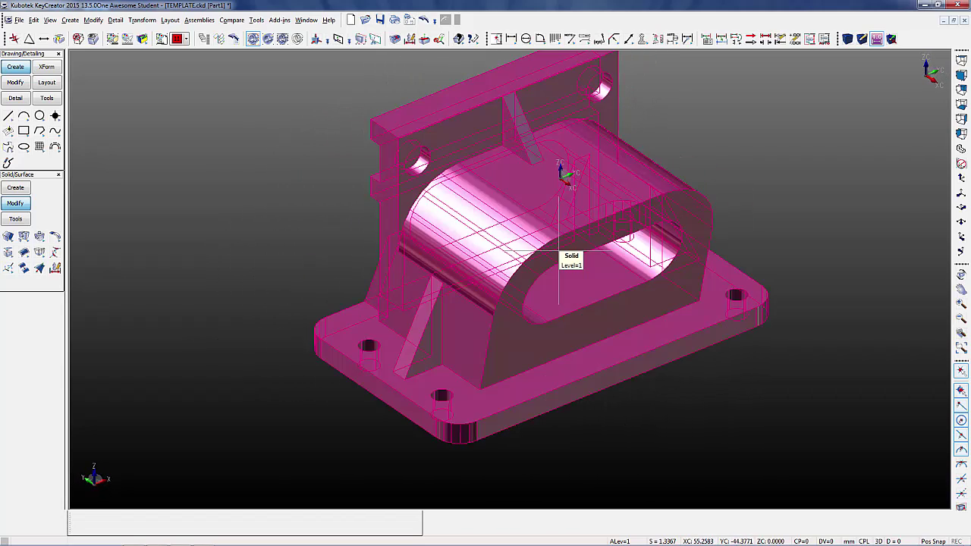
pyautogui.click(116, 20)
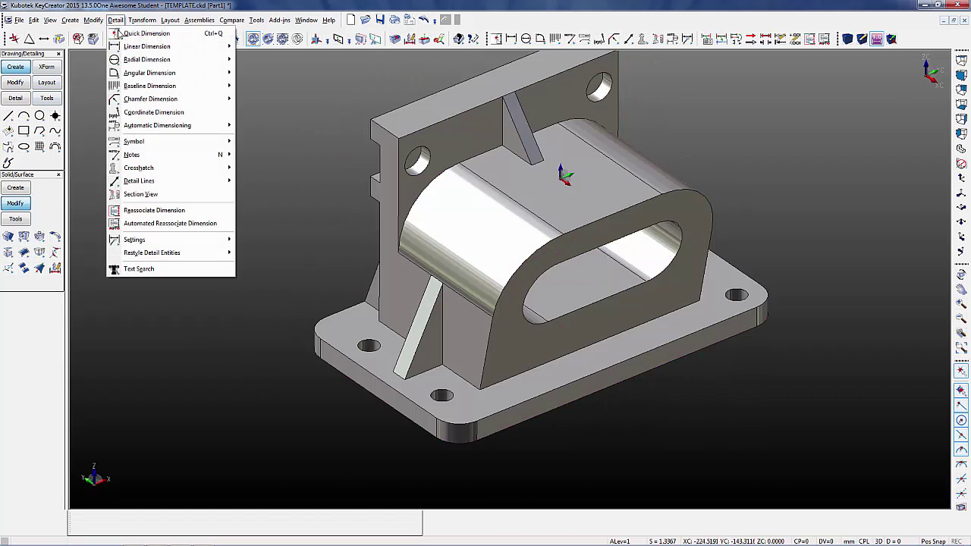
pyautogui.click(127, 48)
pyautogui.click(361, 353)
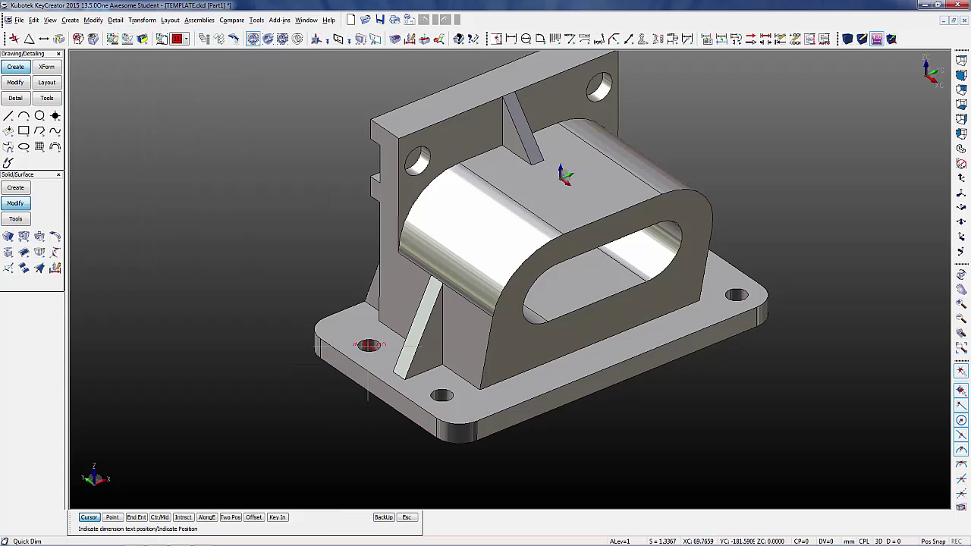
pyautogui.click(285, 362)
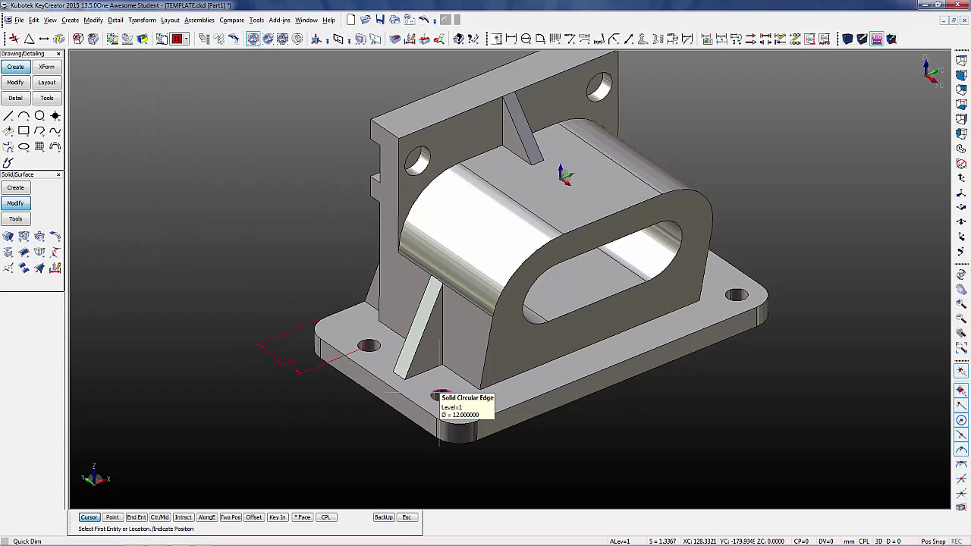
pyautogui.click(442, 395)
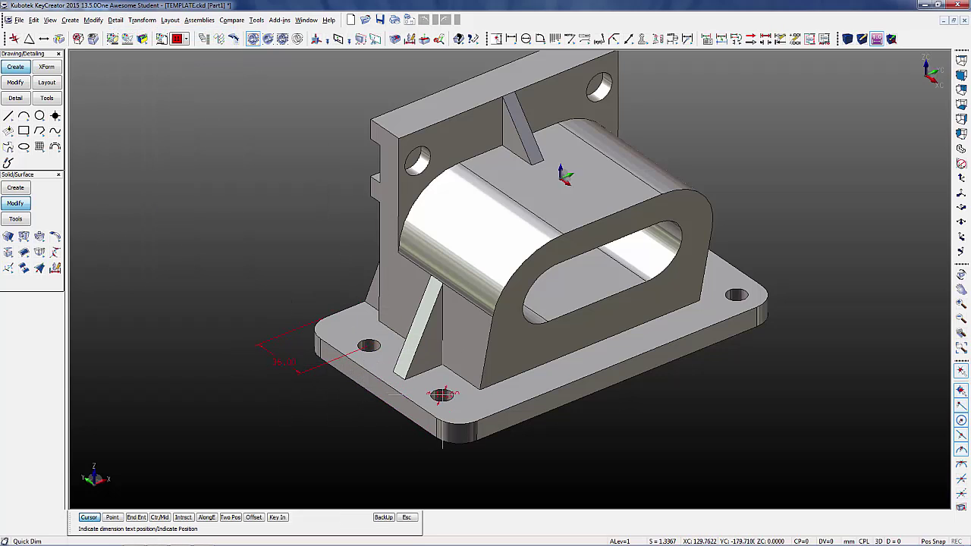
pyautogui.click(394, 436)
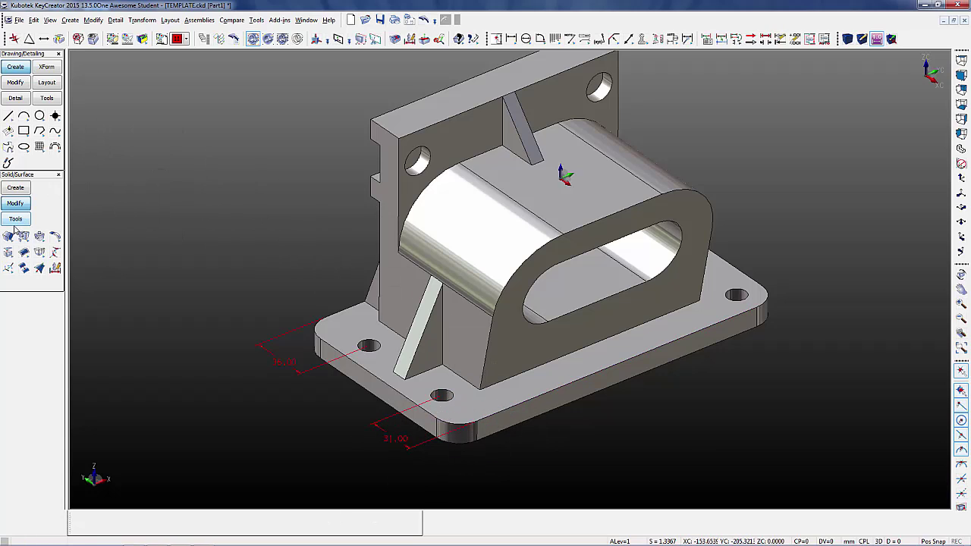
# - Use Dimension Driven Edit to set the rear hole's distance from the base plate's rear long edge to 16 mm
pyautogui.click(91, 21)
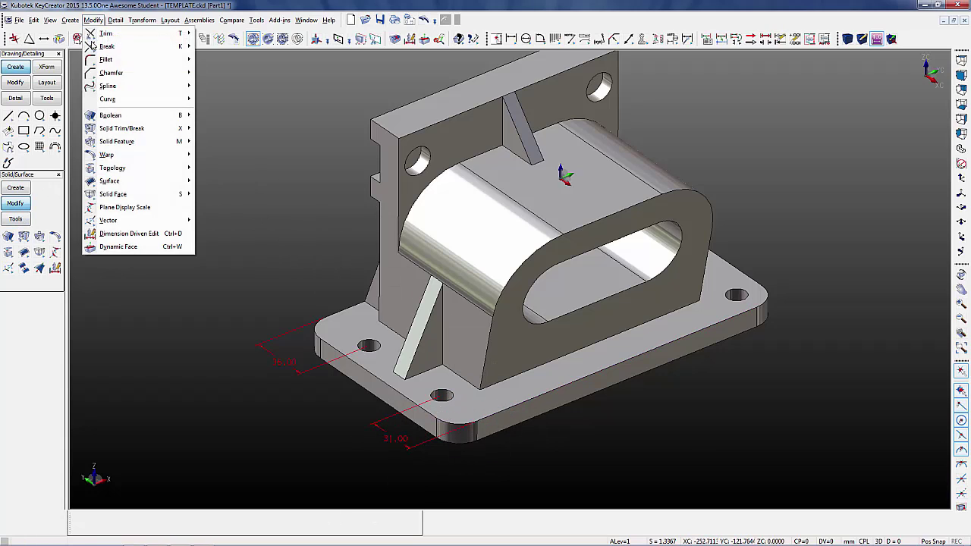
pyautogui.click(116, 233)
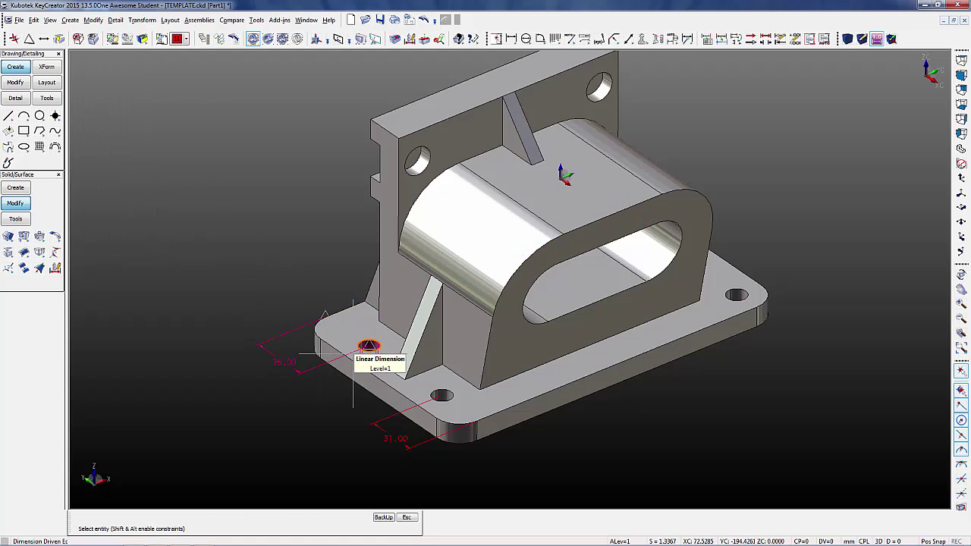
pyautogui.click(301, 375)
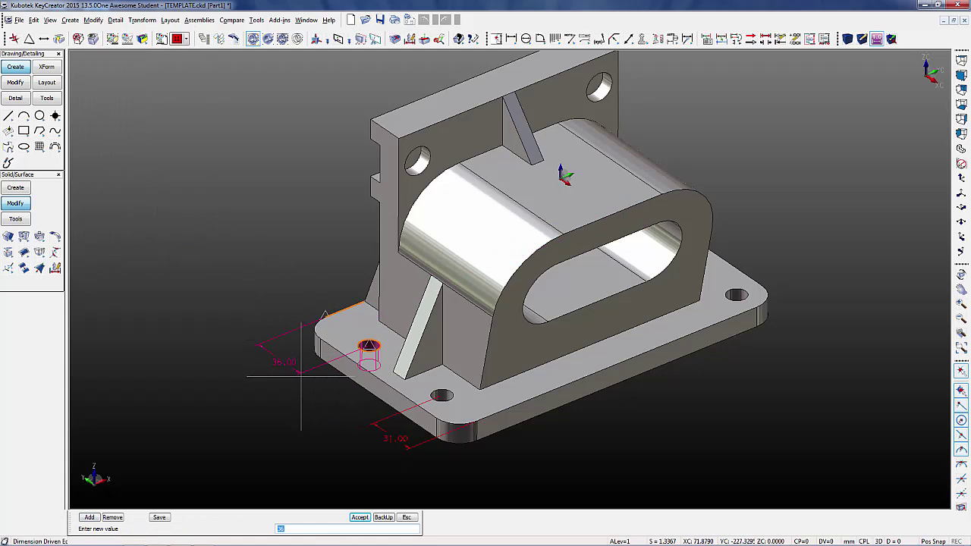
pyautogui.write('16')
pyautogui.press('Return')
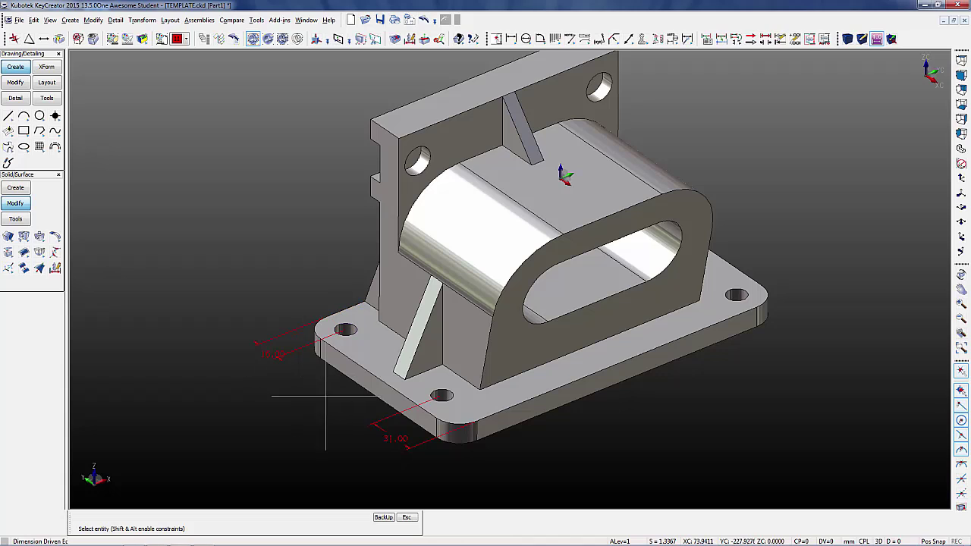
# - Set the front hole's distance from the base plate's front long edge to 16 mm, and delete both dimensions
pyautogui.click(369, 425)
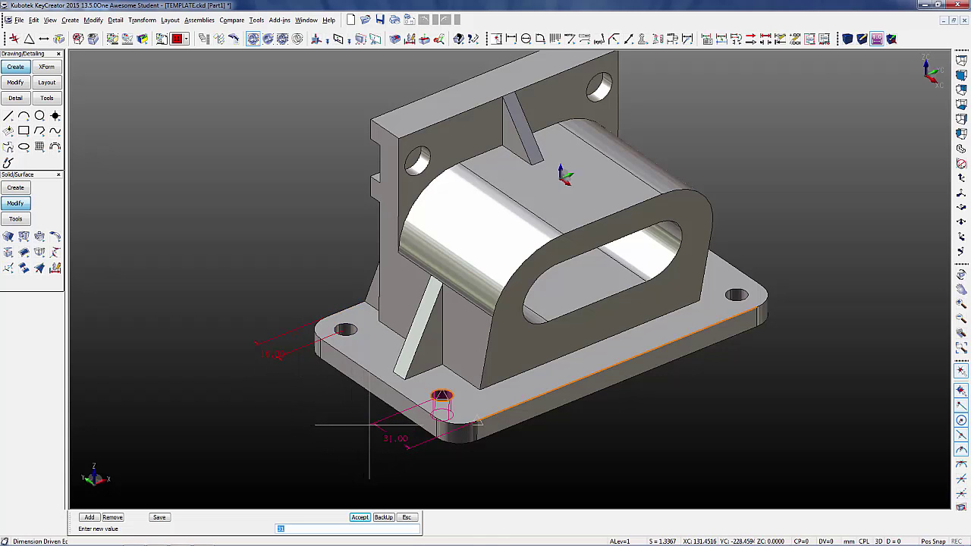
pyautogui.write('16')
pyautogui.press('Return')
pyautogui.press('Escape')
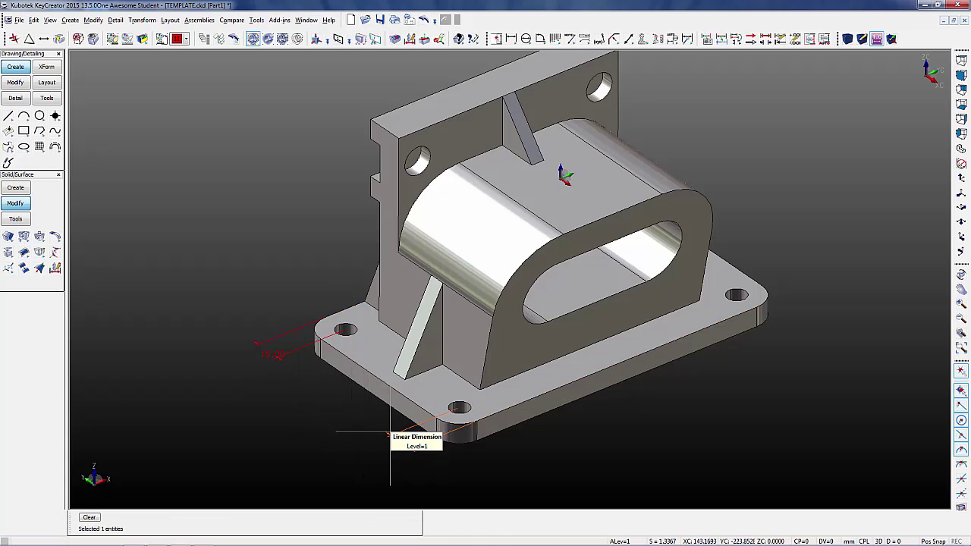
pyautogui.click(288, 352)
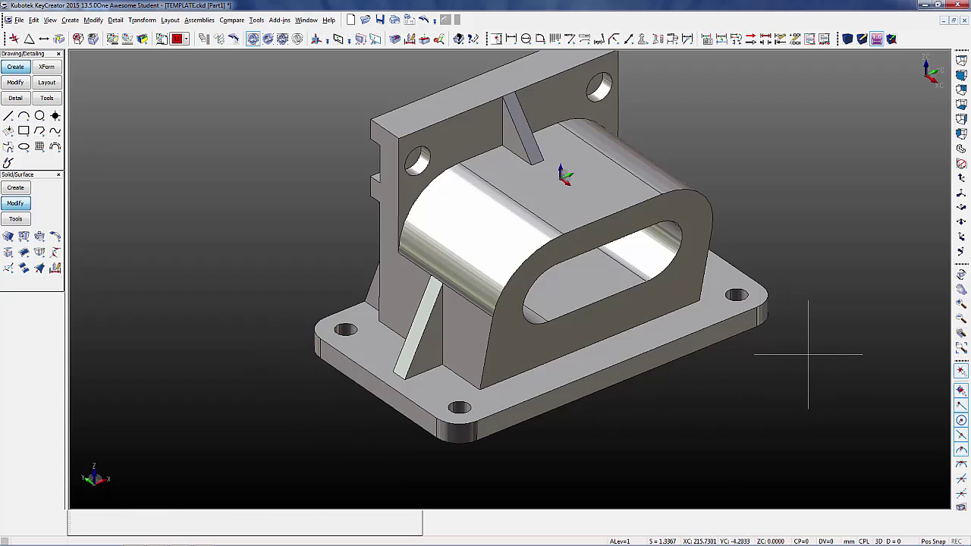
# - Start Edit Hole on the four base-plate corner holes, selecting them together as a pattern
pyautogui.moveTo(808, 354); pyautogui.dragTo(706, 383, button='middle')
pyautogui.scroll(-1, 690, 382)
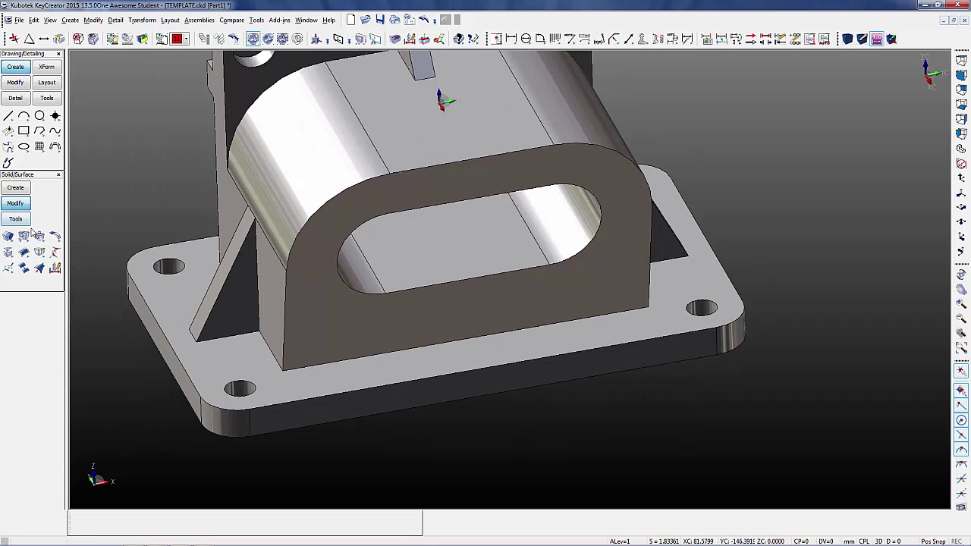
pyautogui.click(37, 236)
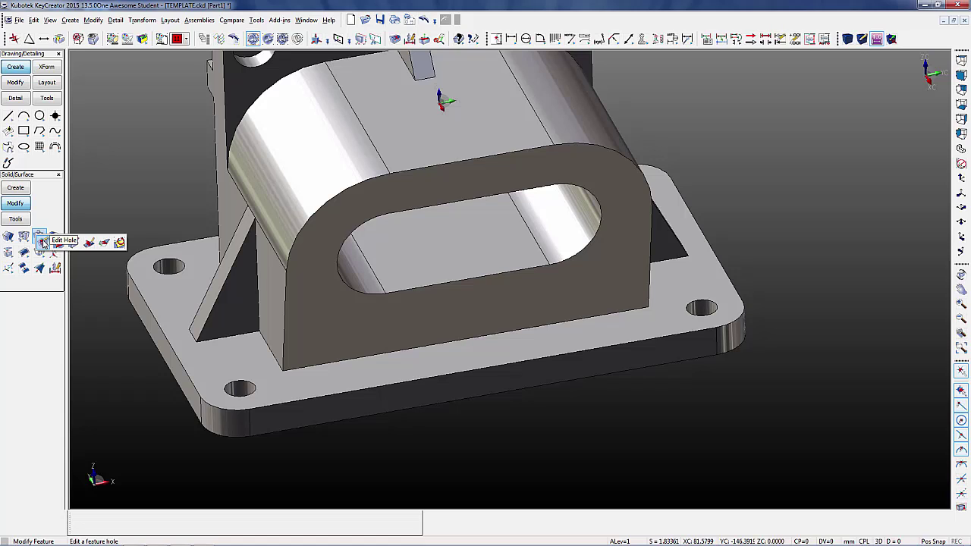
pyautogui.click(43, 242)
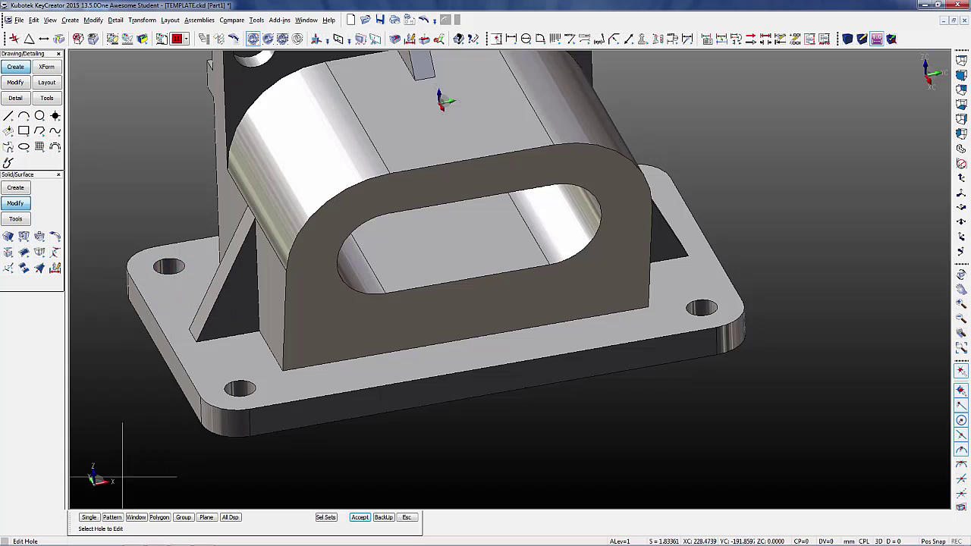
pyautogui.click(112, 517)
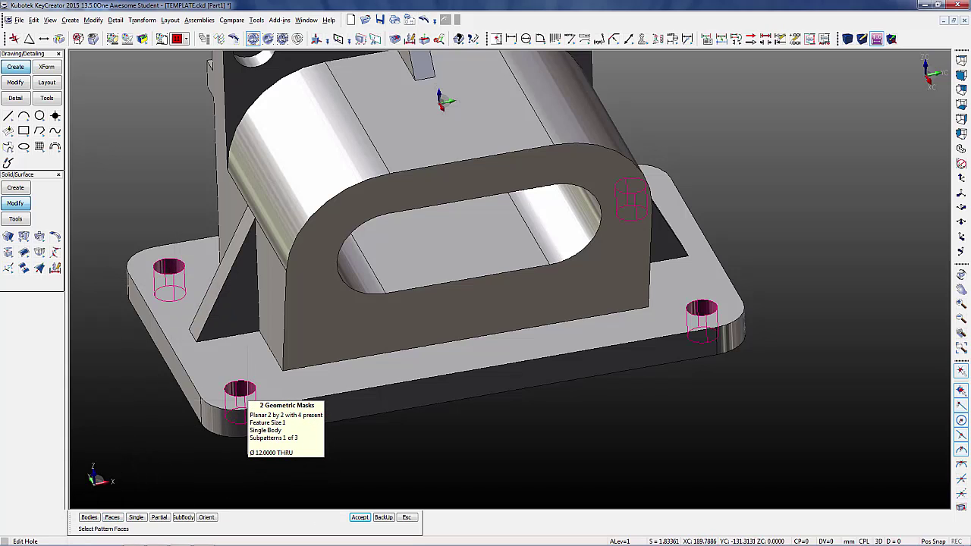
pyautogui.moveTo(242, 395); pyautogui.dragTo(326, 455, button='middle')
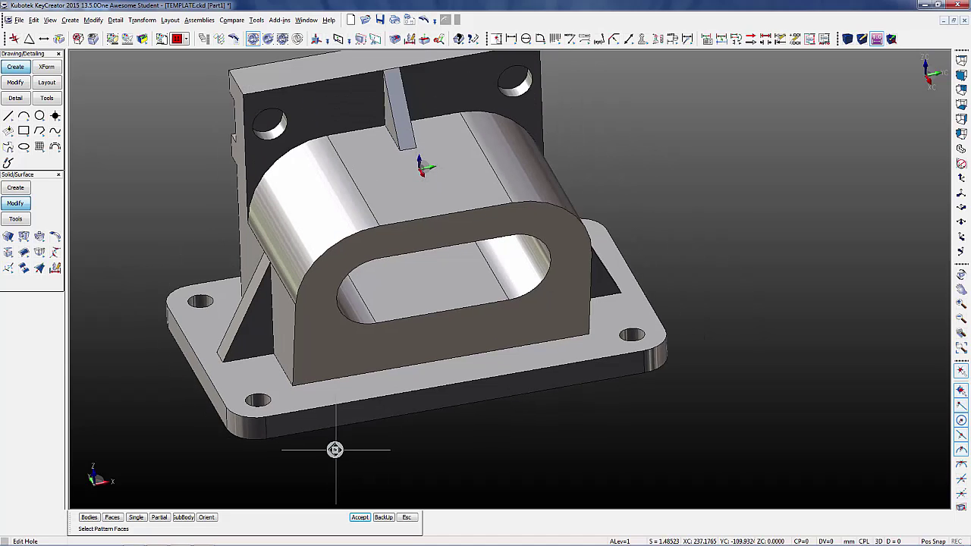
pyautogui.scroll(3, 335, 449)
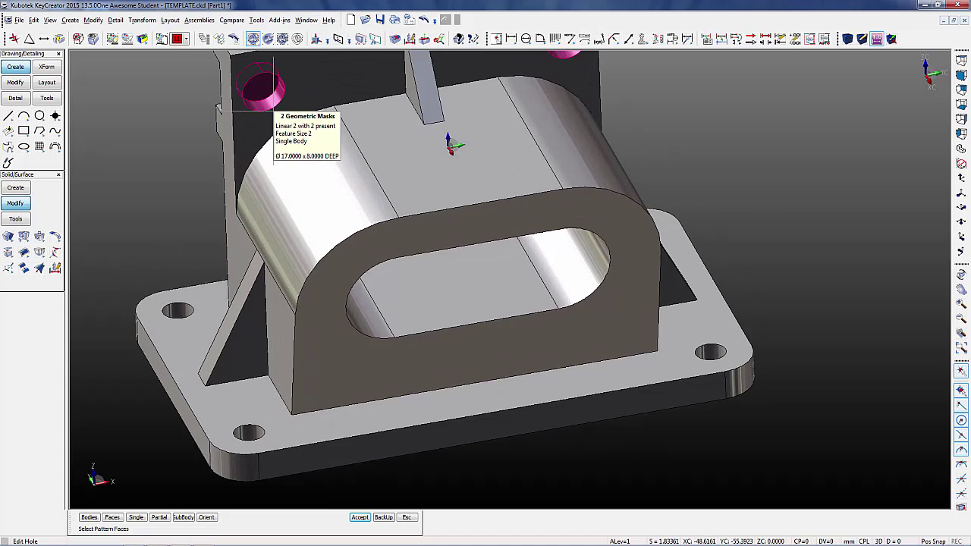
pyautogui.click(249, 436)
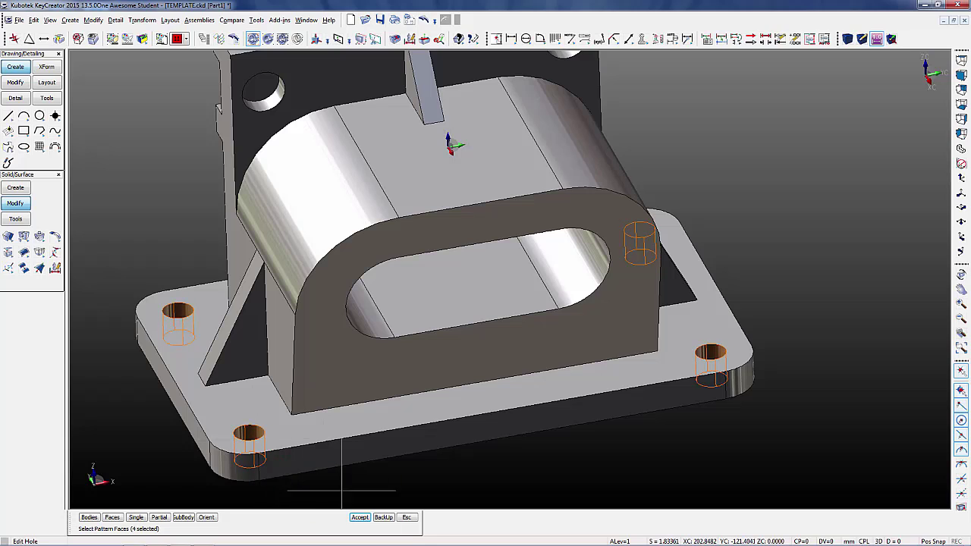
pyautogui.click(360, 517)
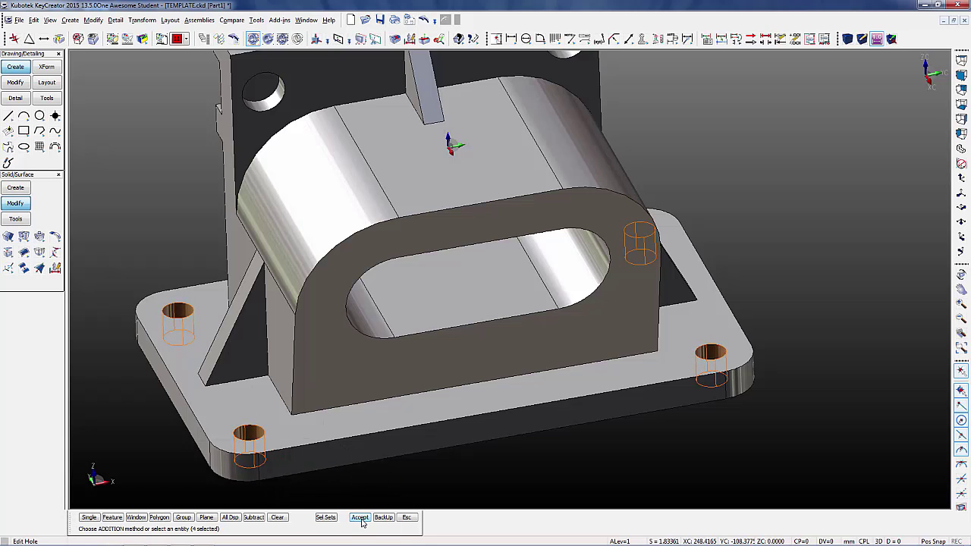
pyautogui.click(360, 517)
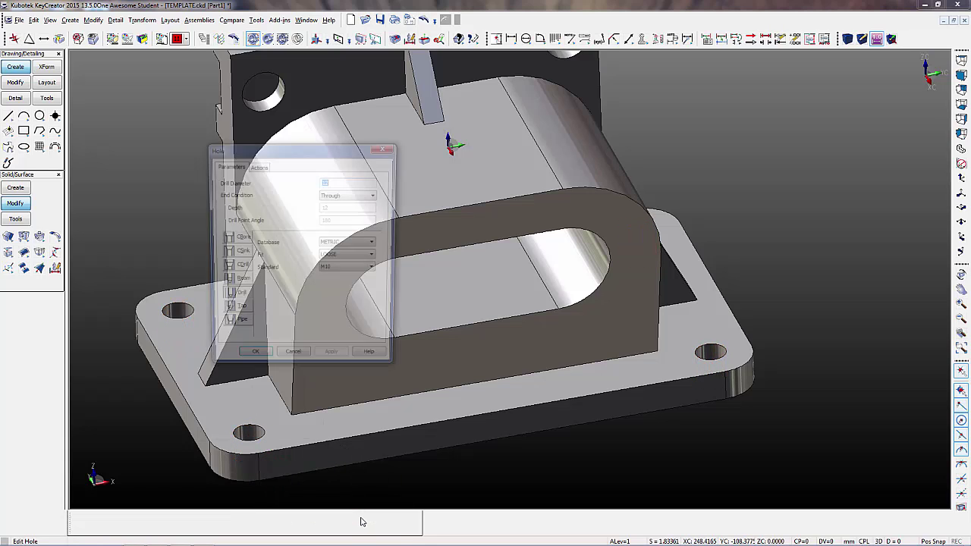
# - Change the four holes to countersunk with a 19.5 mm countersink diameter, starting from the base plate's top face
pyautogui.click(240, 253)
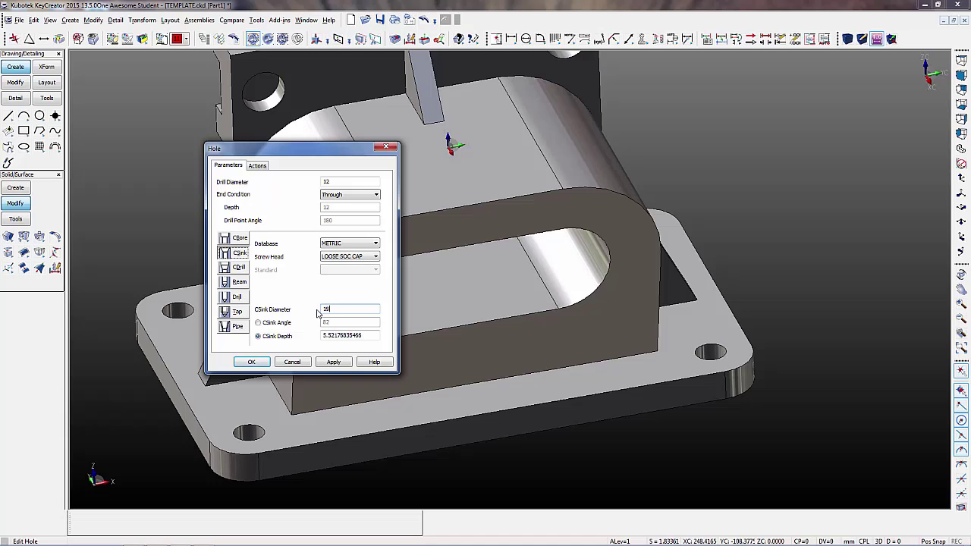
pyautogui.click(252, 362)
pyautogui.click(258, 370)
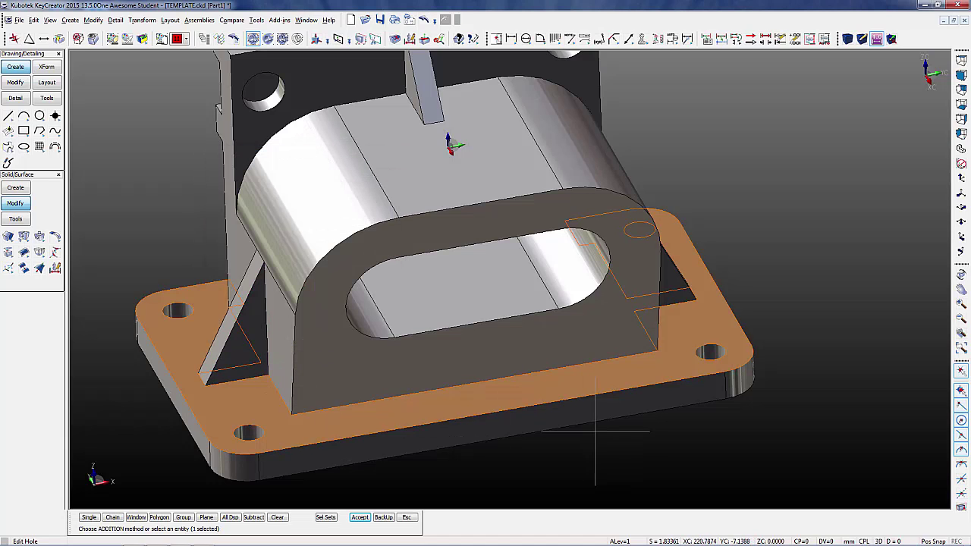
pyautogui.click(360, 517)
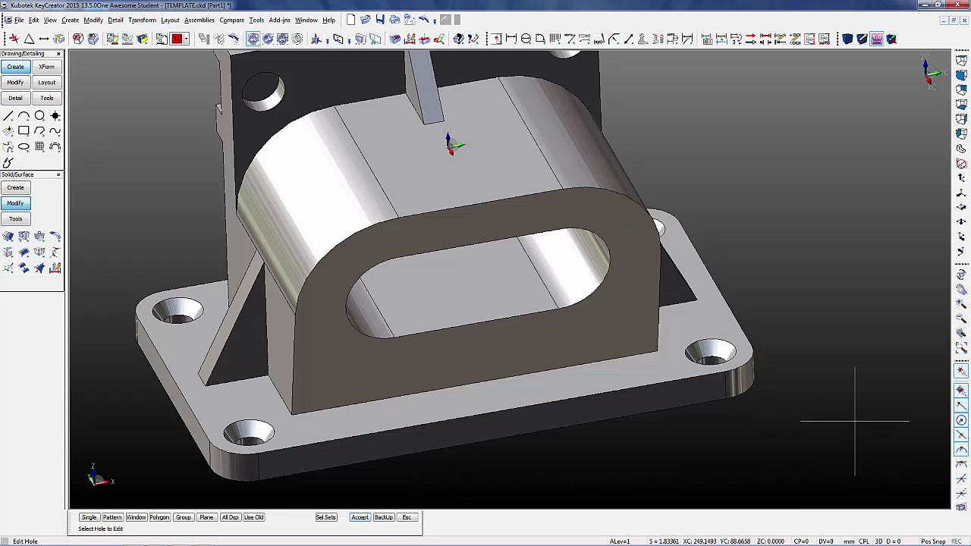
# - Create face-to-face blends where the side wall and side rib meet each other and the base plate, on the rib's front side
pyautogui.moveTo(812, 401); pyautogui.dragTo(629, 416, button='middle')
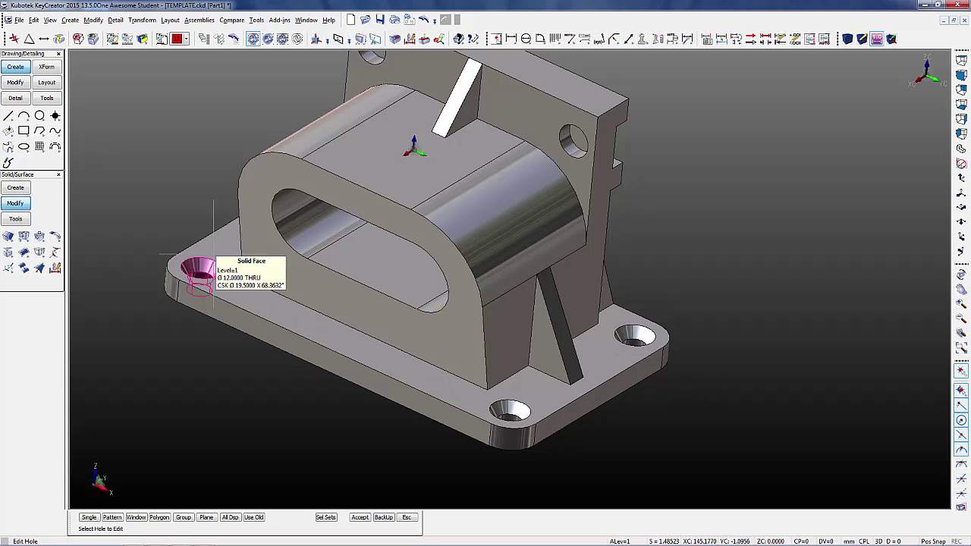
pyautogui.click(16, 188)
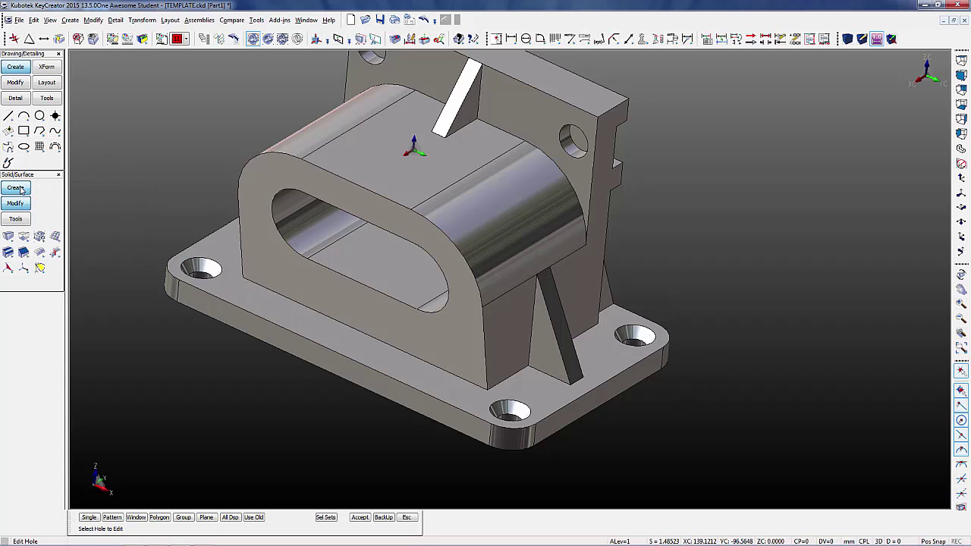
pyautogui.click(8, 252)
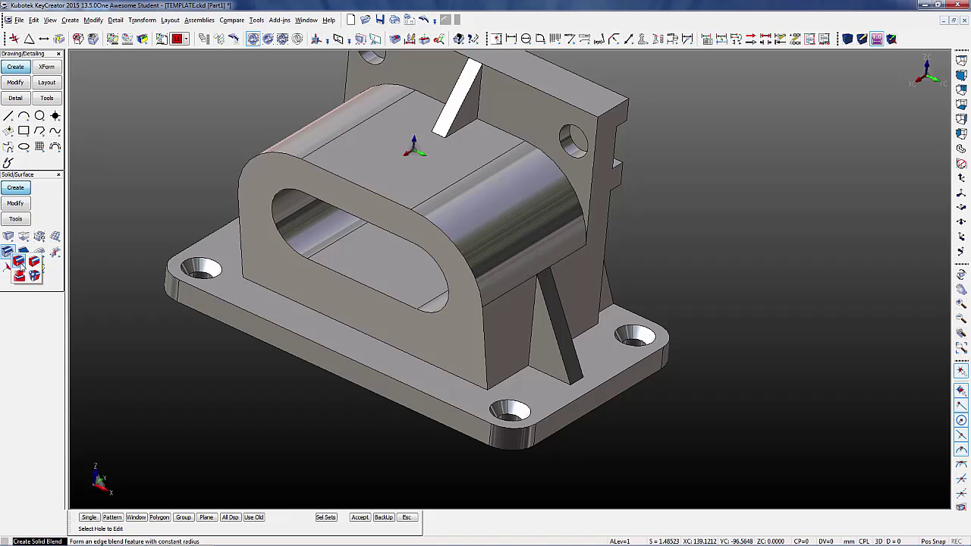
pyautogui.click(21, 277)
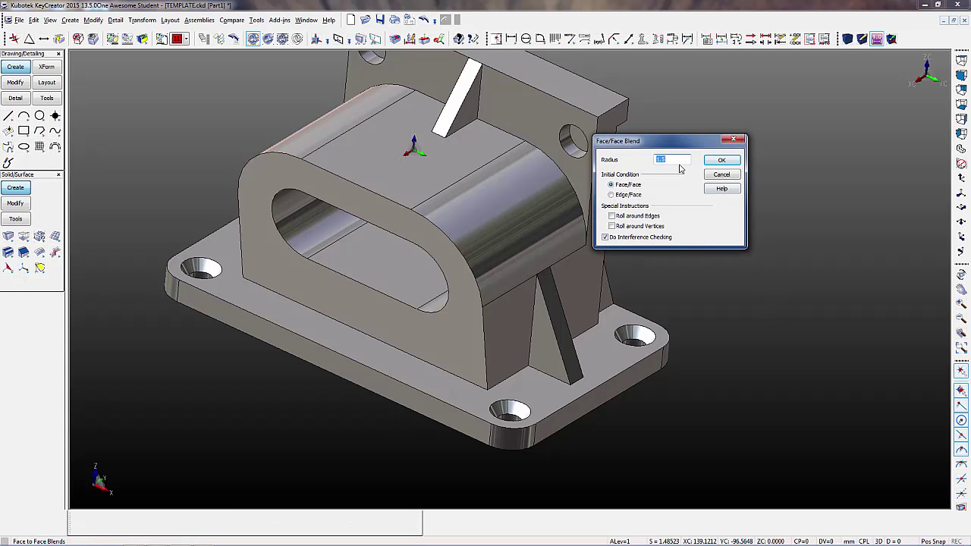
pyautogui.click(721, 160)
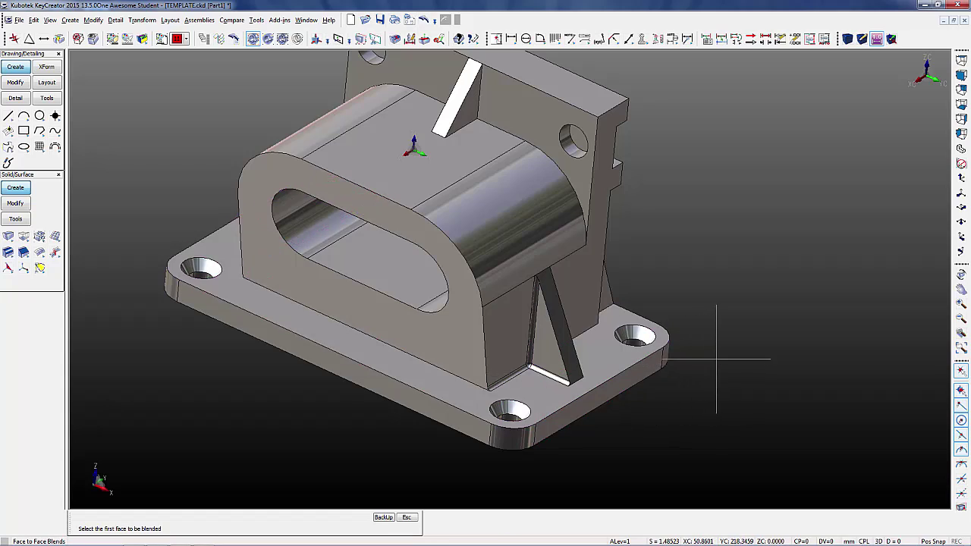
# - Blend the rib's end and rear-side faces and the adjoining upright plate face into the base plate, and the rib into the upright plate
pyautogui.moveTo(716, 359); pyautogui.dragTo(378, 351, button='middle')
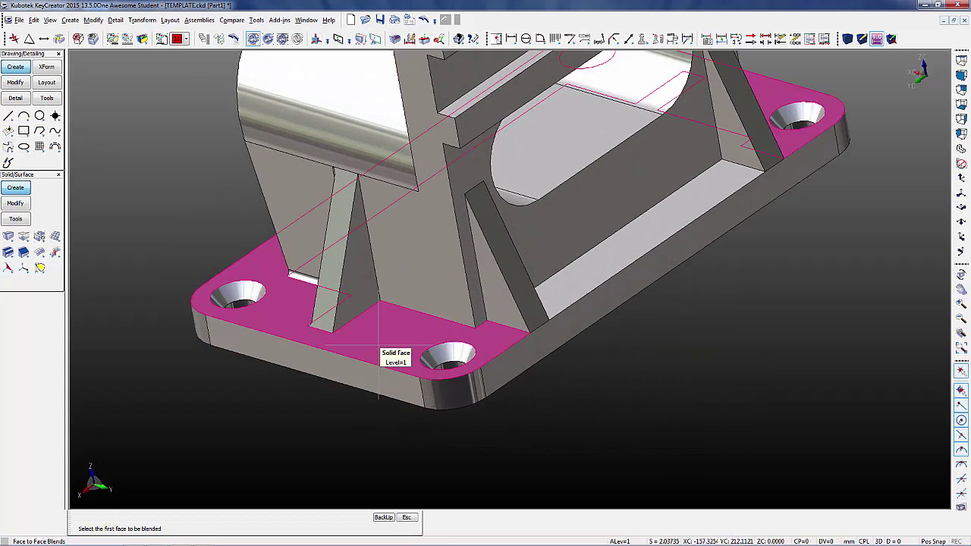
pyautogui.scroll(2, 379, 351)
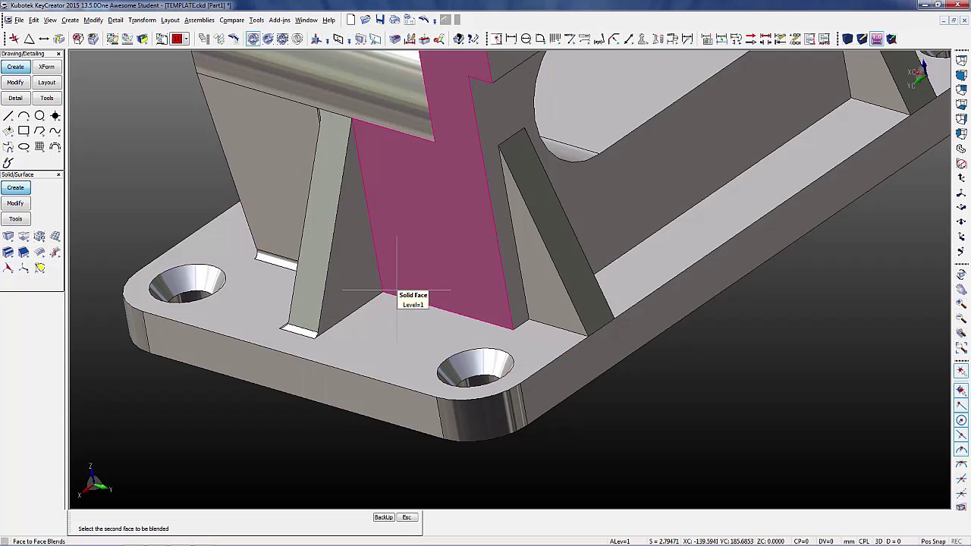
pyautogui.click(370, 297)
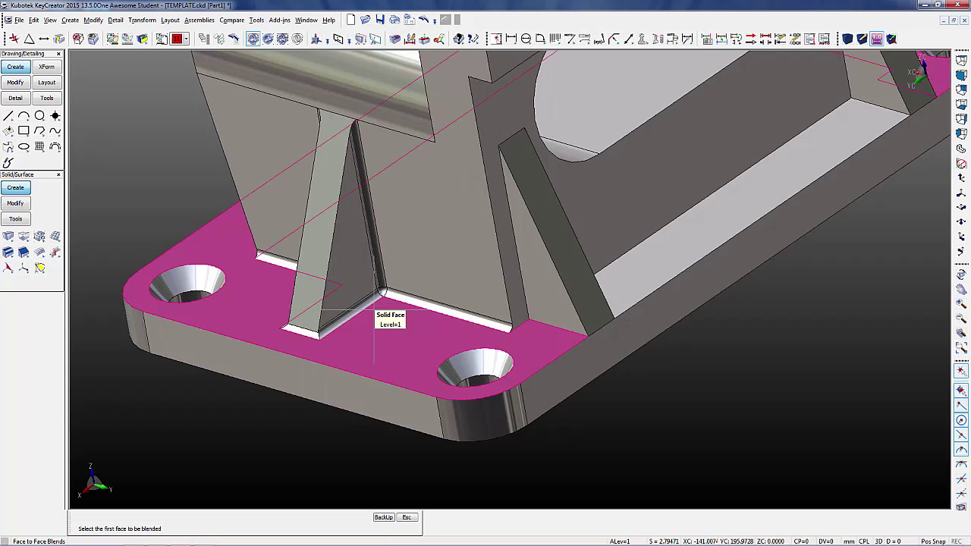
pyautogui.click(378, 307)
pyautogui.moveTo(628, 400); pyautogui.dragTo(663, 331, button='middle')
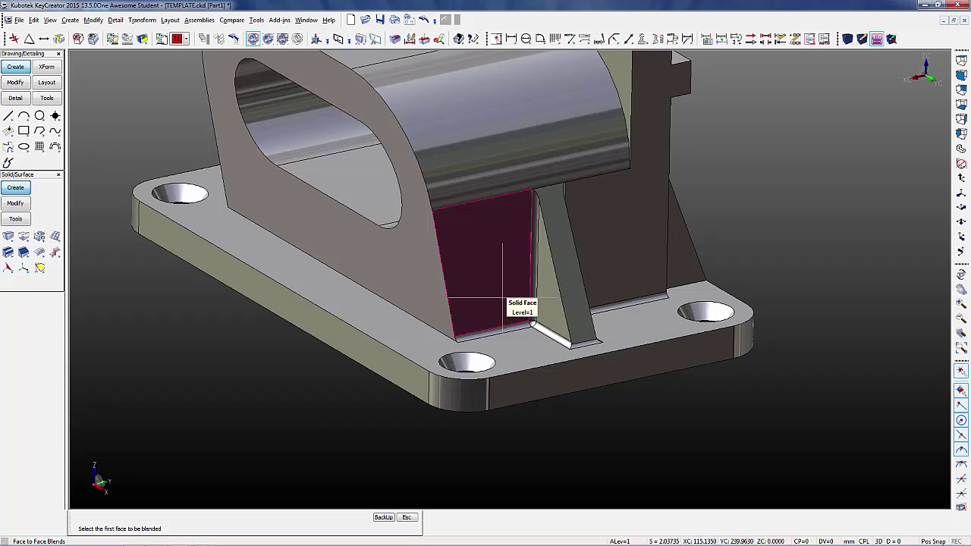
# - Open the drawing layout to examine how the views reflect the edited holes and blends, and return to the 3D model
pyautogui.click(168, 21)
pyautogui.click(186, 47)
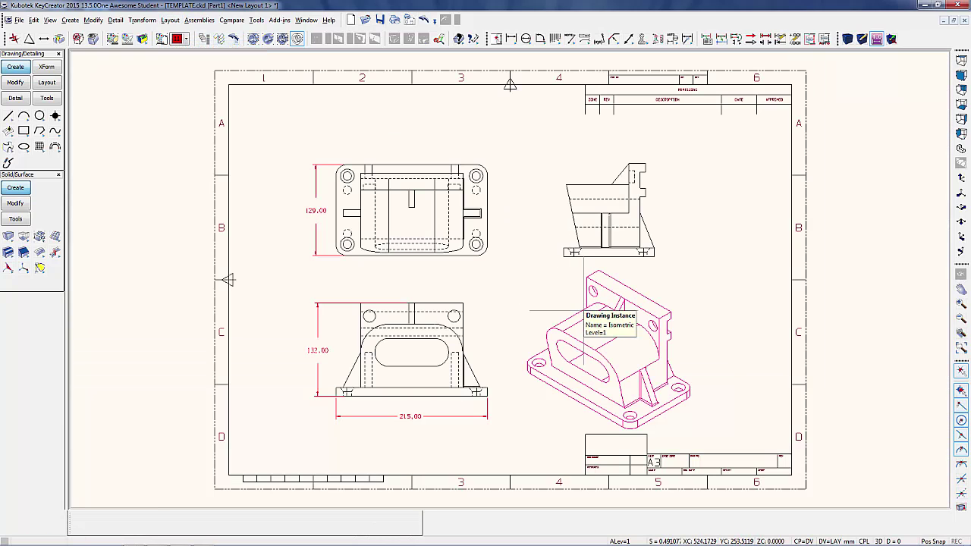
pyautogui.scroll(1, 676, 438)
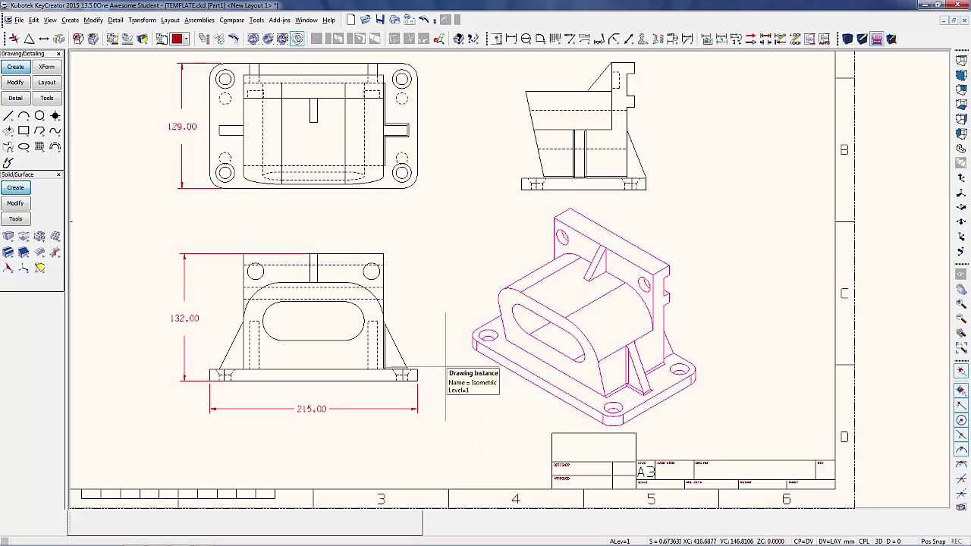
pyautogui.scroll(-1, 437, 331)
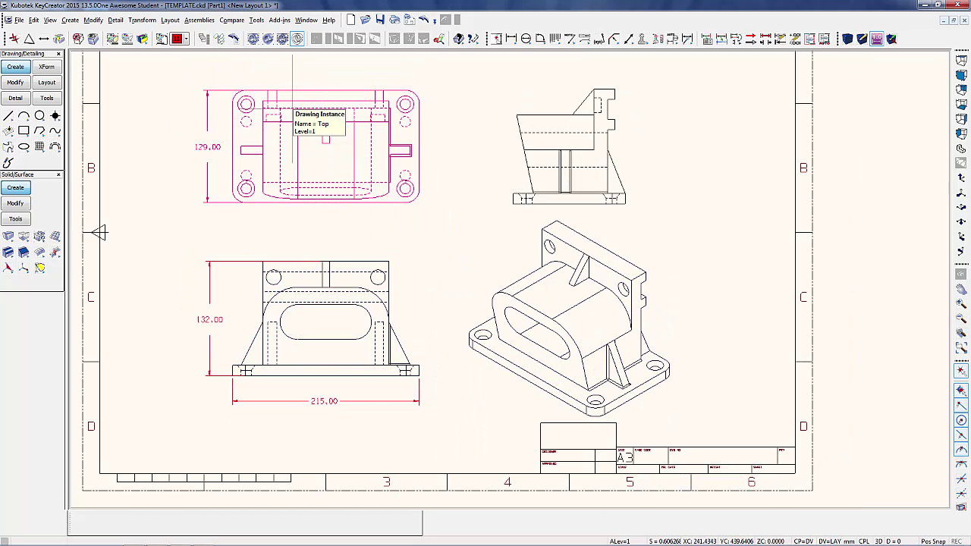
pyautogui.click(167, 21)
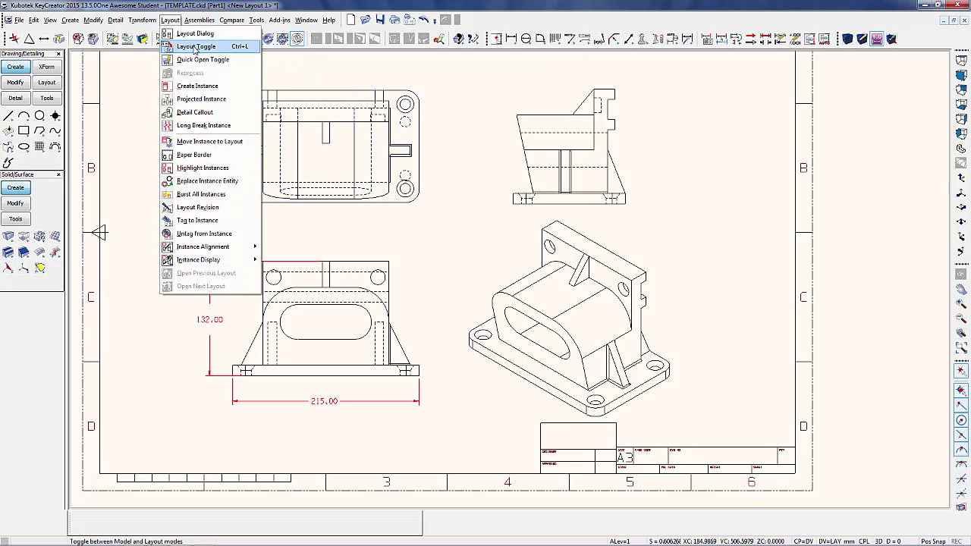
pyautogui.click(195, 48)
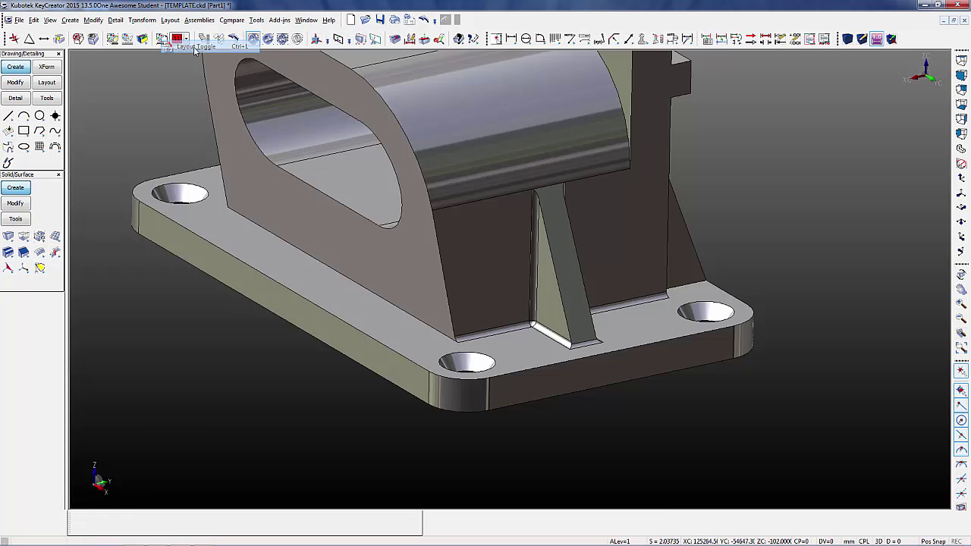
pyautogui.scroll(-2, 583, 440)
pyautogui.scroll(-3, 580, 413)
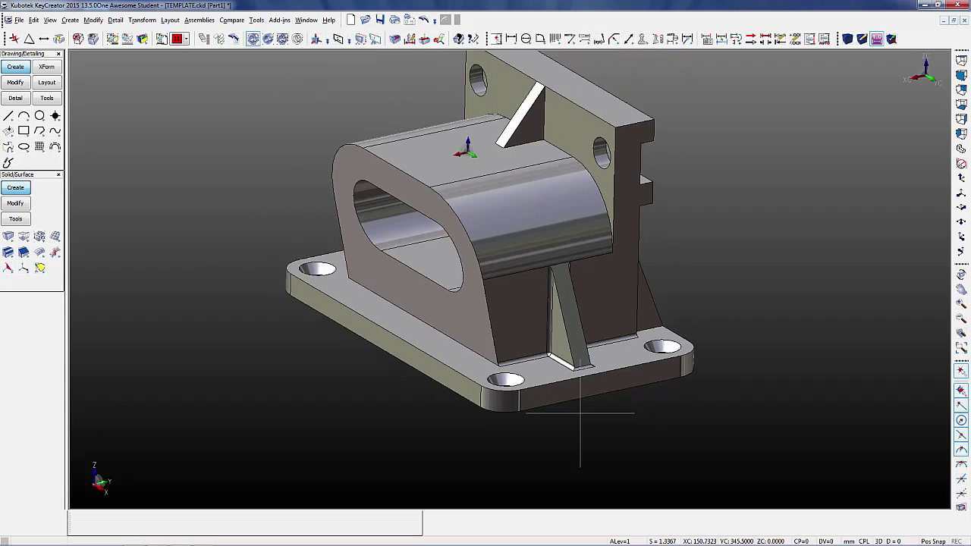